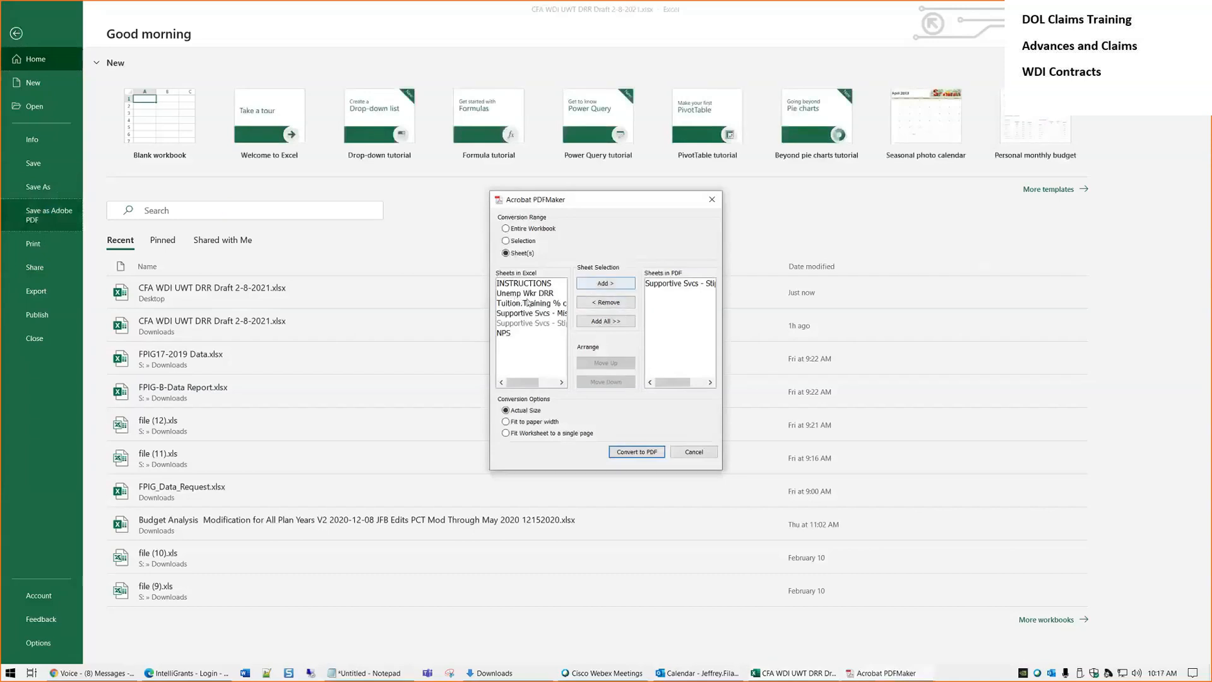
# Convert all workbook sheets into one PDF saved on the Desktop under its default name
pyautogui.click(625, 321)
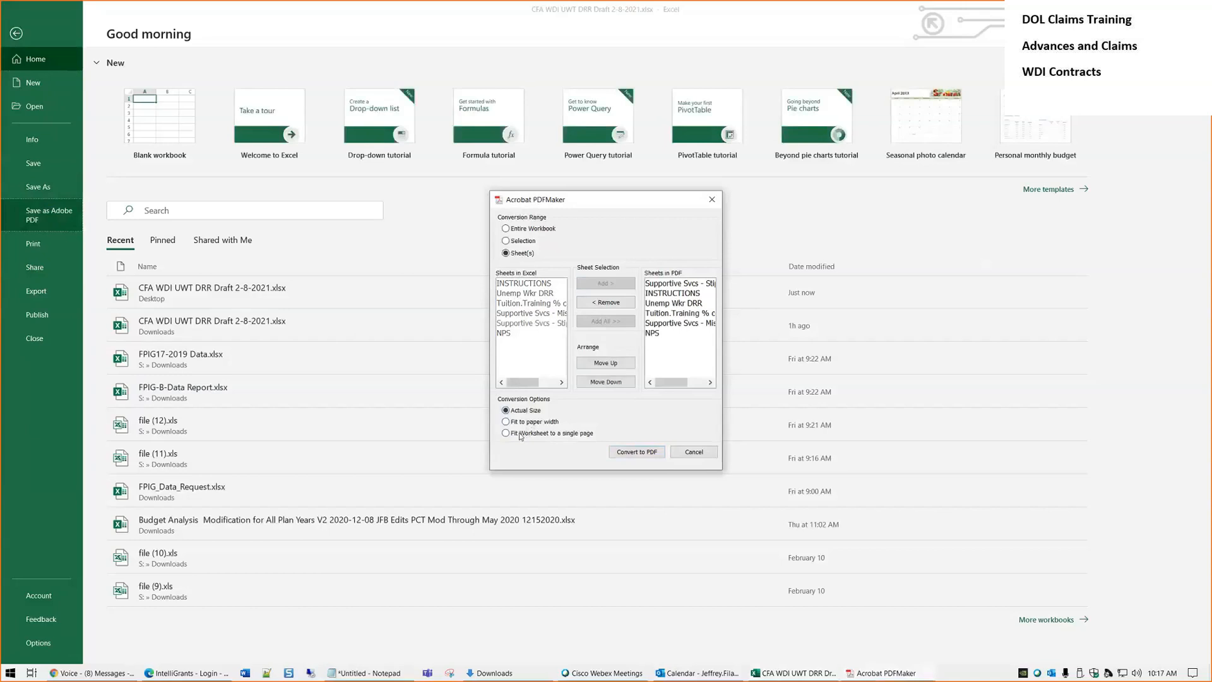
pyautogui.click(636, 453)
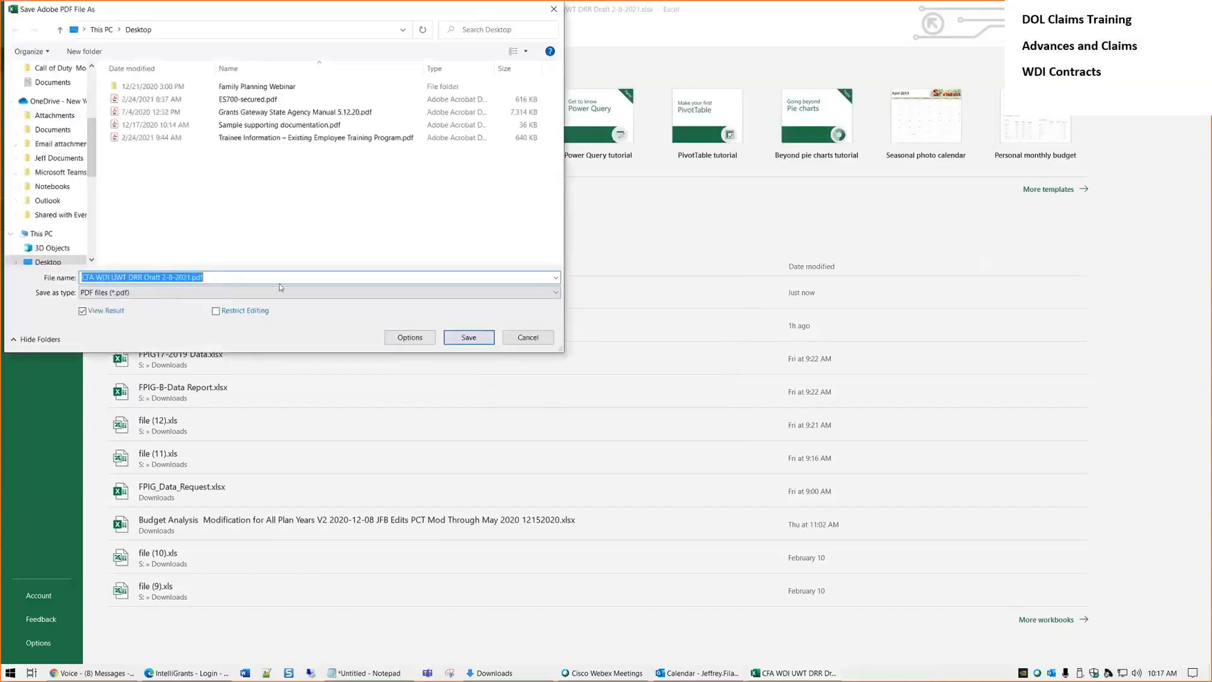
pyautogui.press('Return')
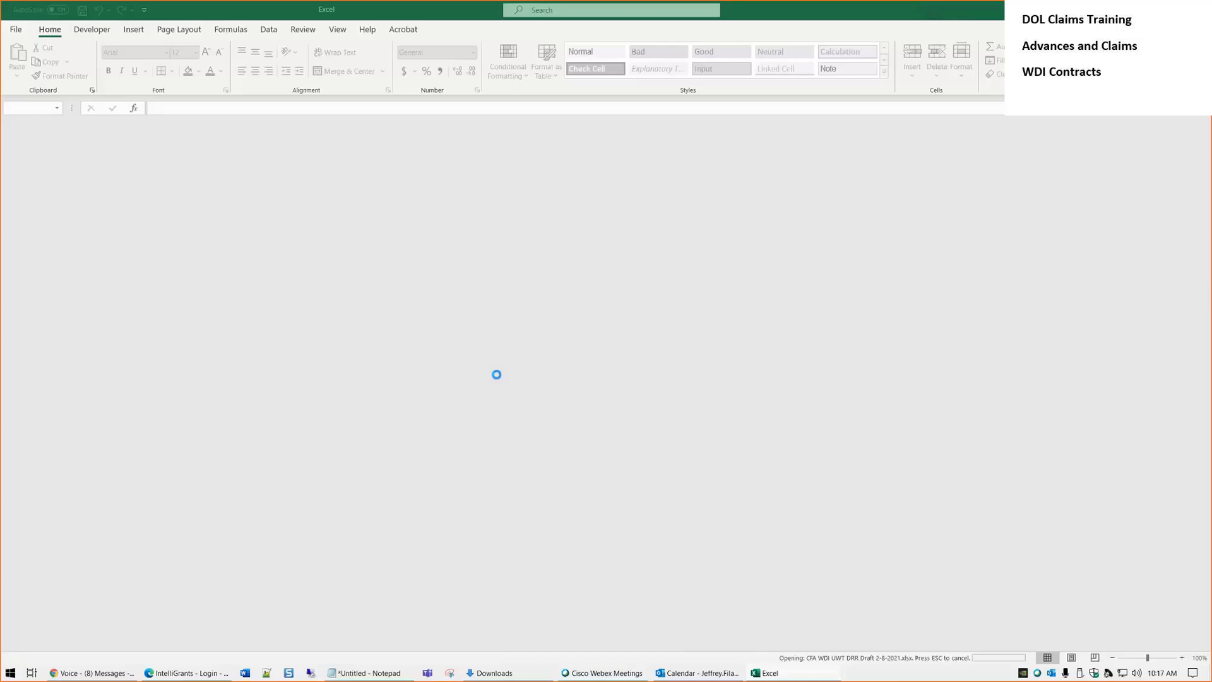
# Scroll through the 8-page CFA WDI PDF in Acrobat, then return to Excel and show the desktop
pyautogui.scroll(-3, 533, 344)
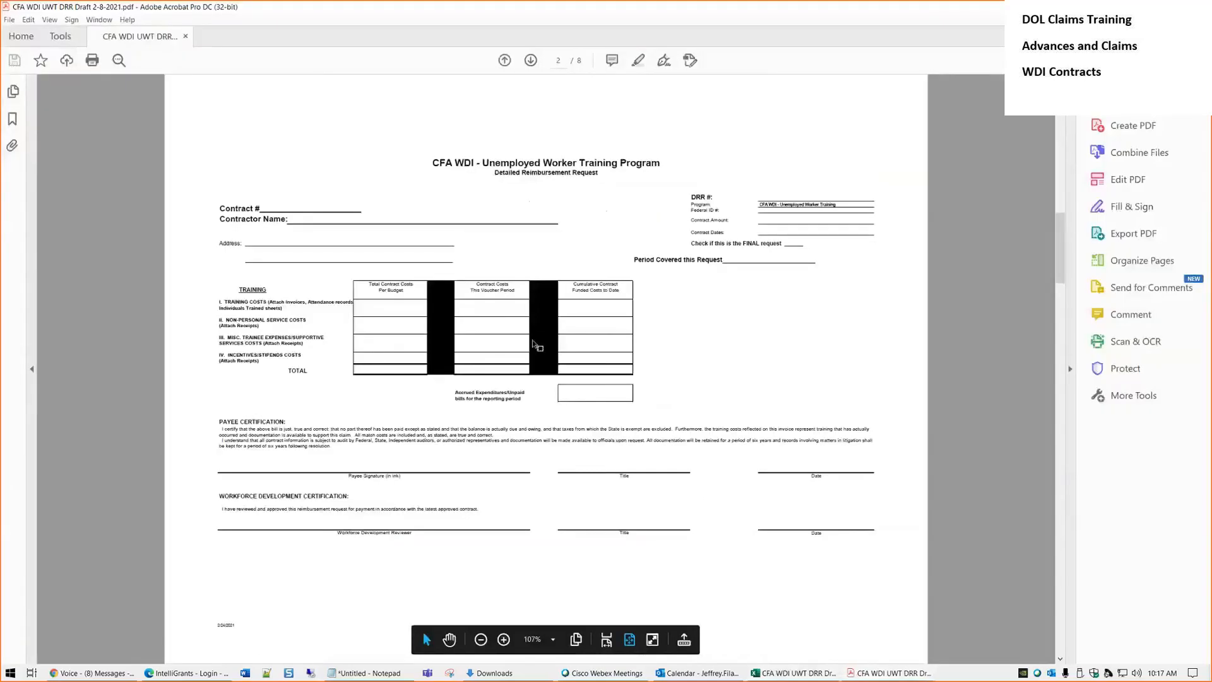
pyautogui.scroll(-2, 533, 344)
pyautogui.scroll(1, 534, 341)
pyautogui.scroll(1, 533, 340)
pyautogui.scroll(-1, 533, 341)
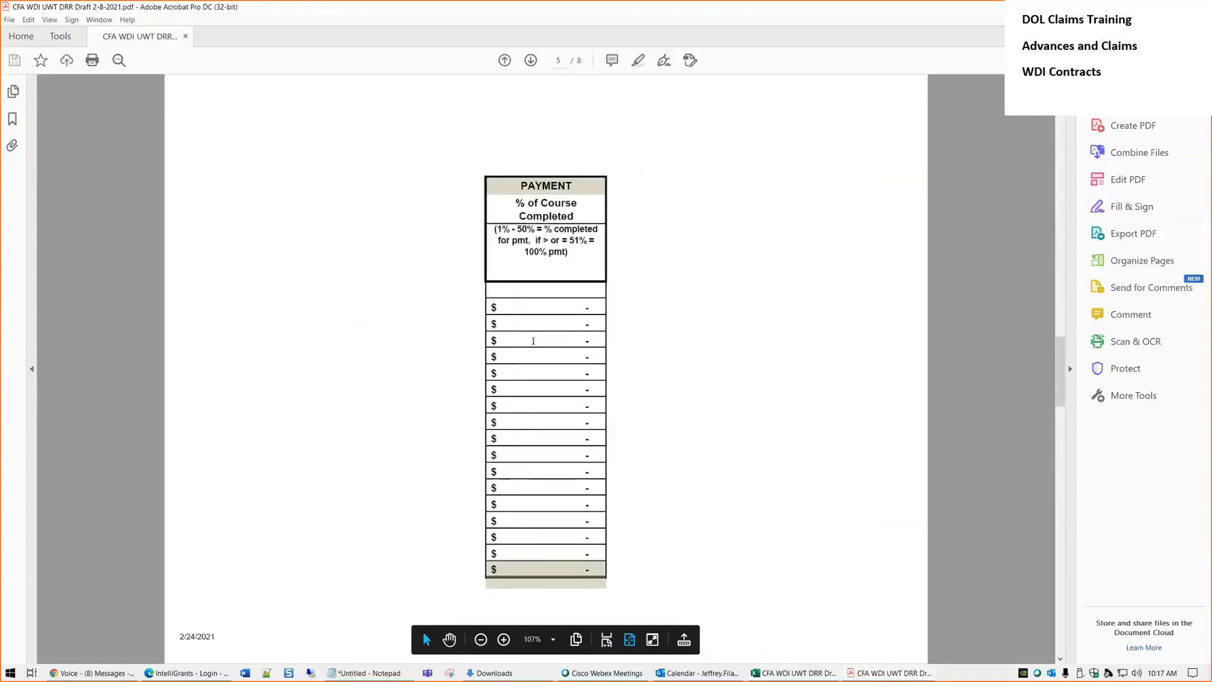
pyautogui.scroll(-3, 534, 341)
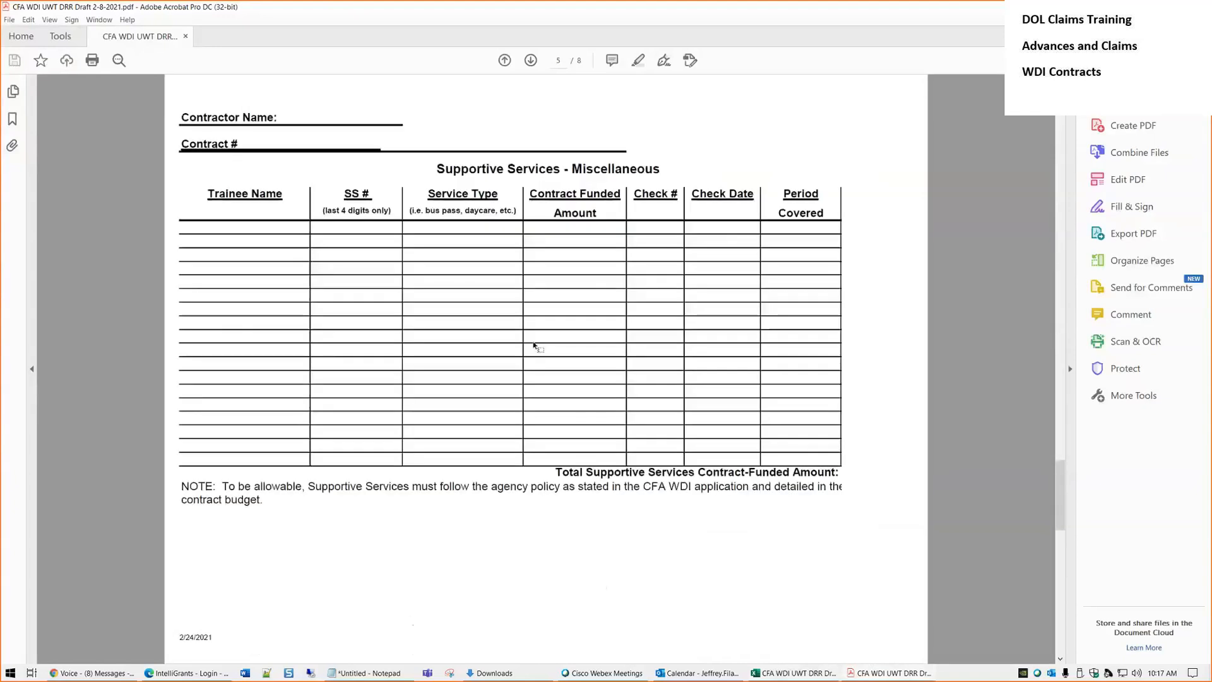
pyautogui.scroll(2, 534, 346)
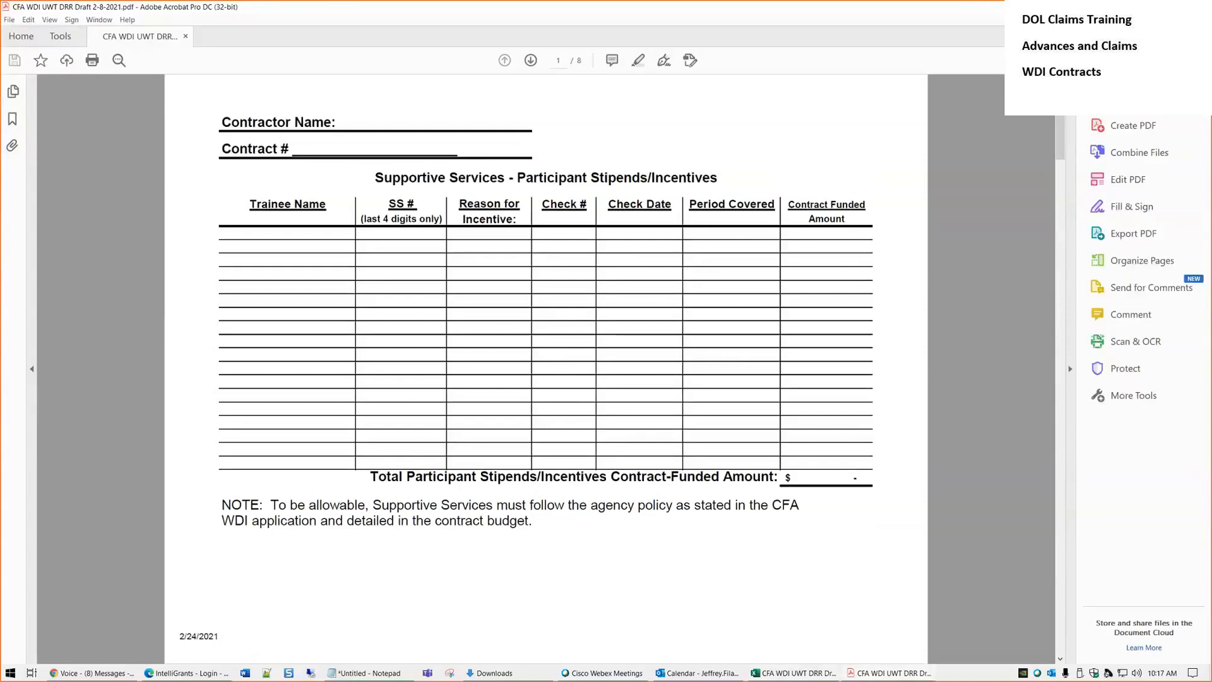
pyautogui.hotkey('alt', 'Tab')
pyautogui.press('super+d')
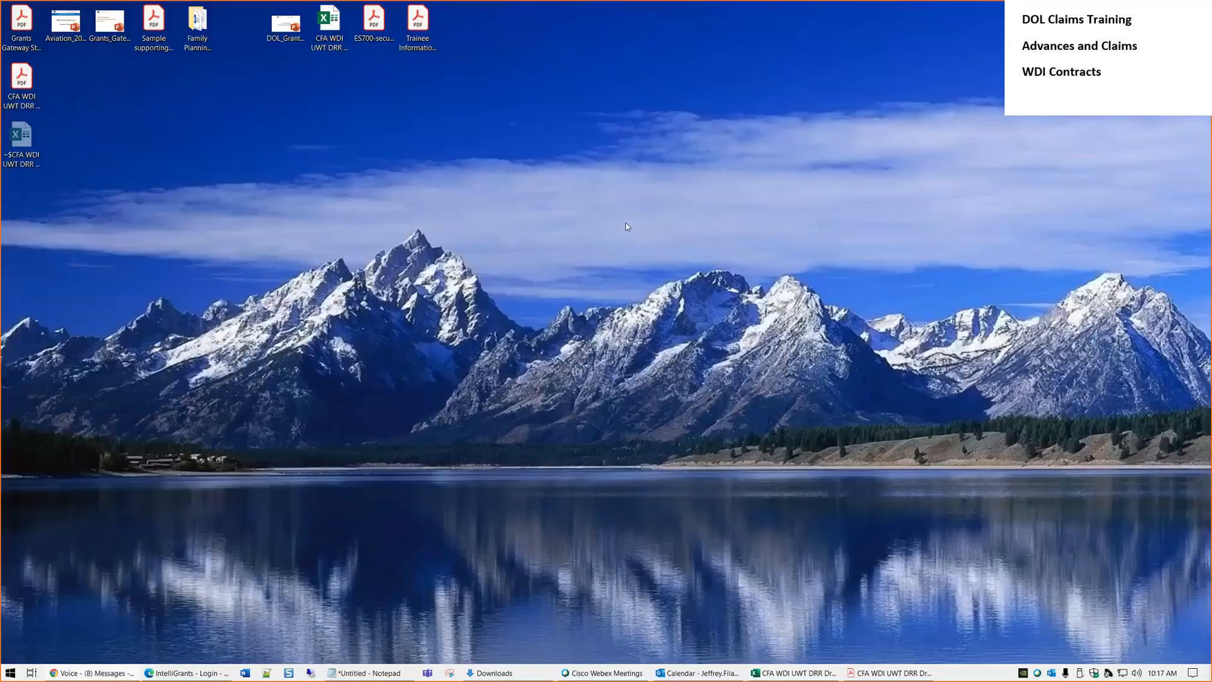
# Open ES700-secured.pdf, try the Trainee Name field, then minimize Acrobat
pyautogui.click(373, 24)
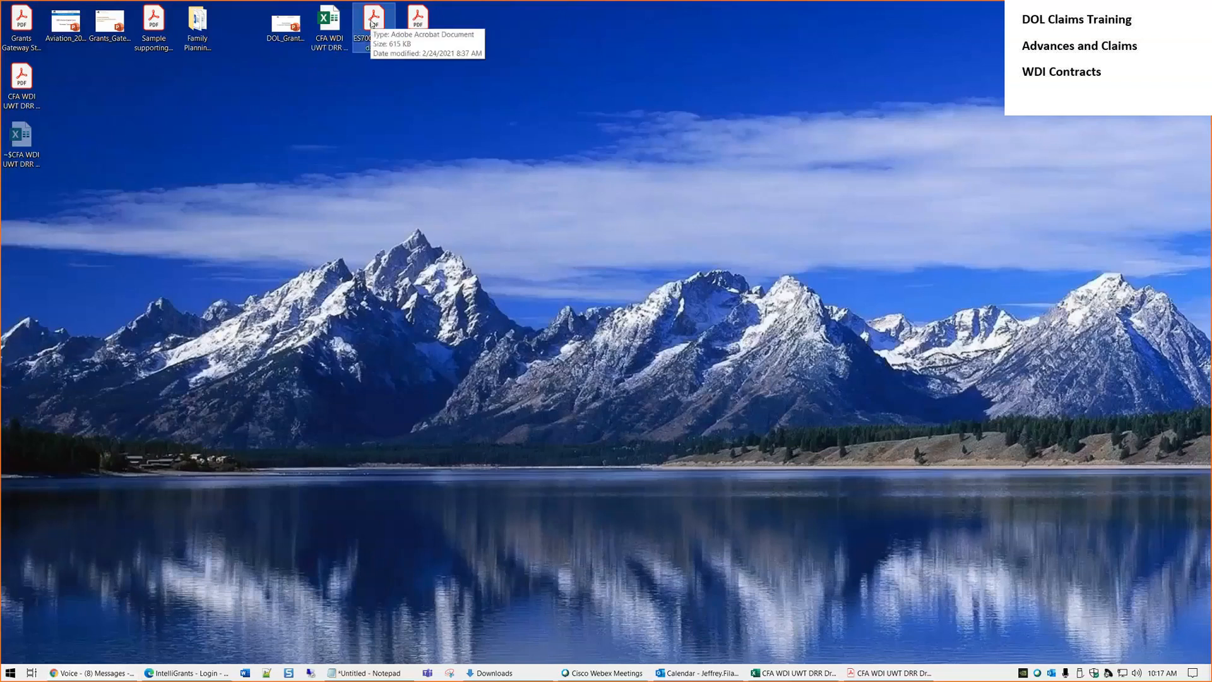
pyautogui.doubleClick(374, 24)
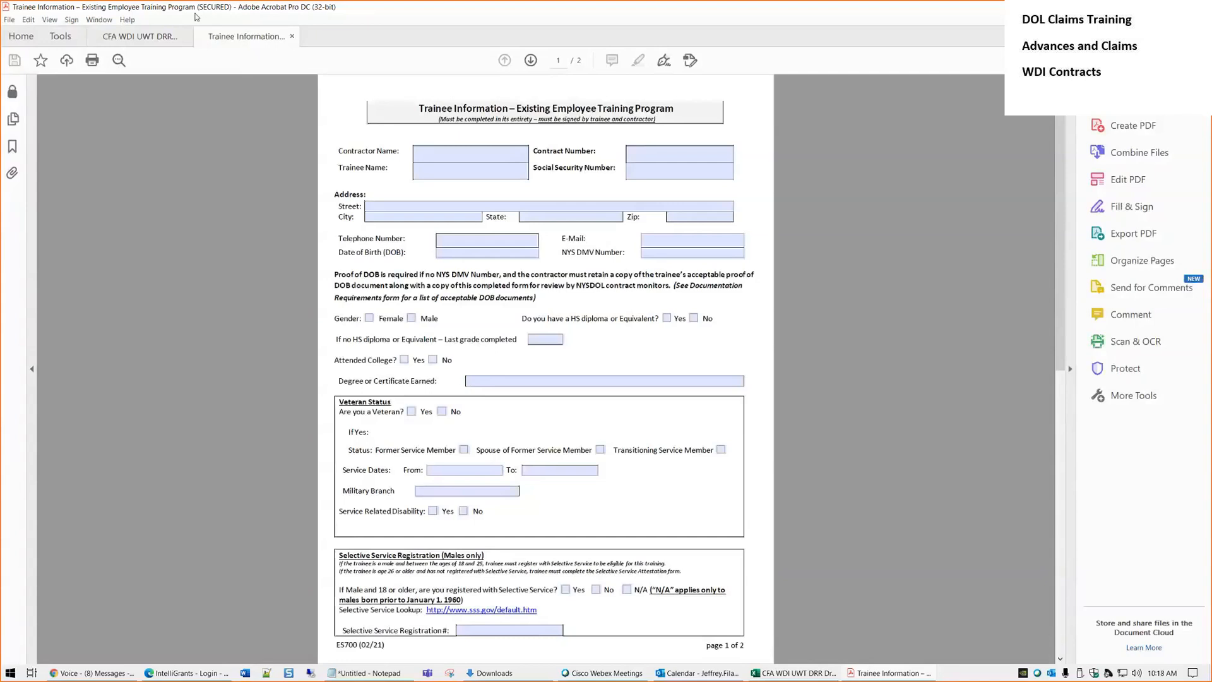
pyautogui.click(432, 169)
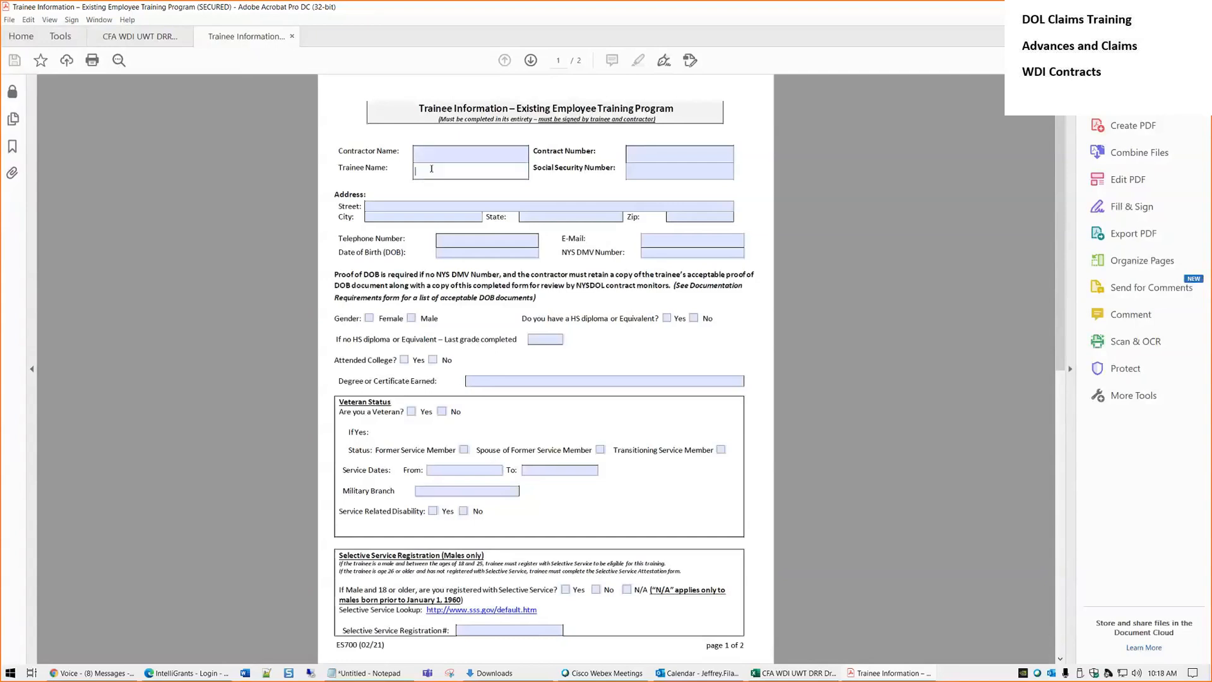
pyautogui.click(215, 140)
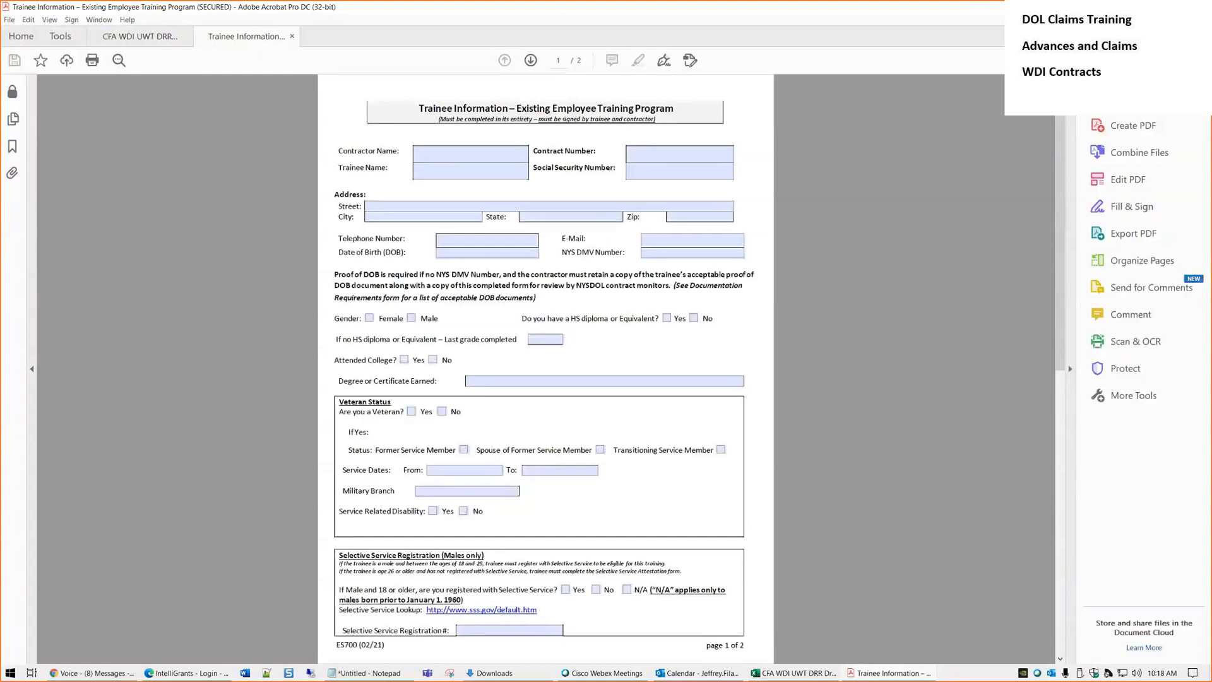
pyautogui.click(1157, 7)
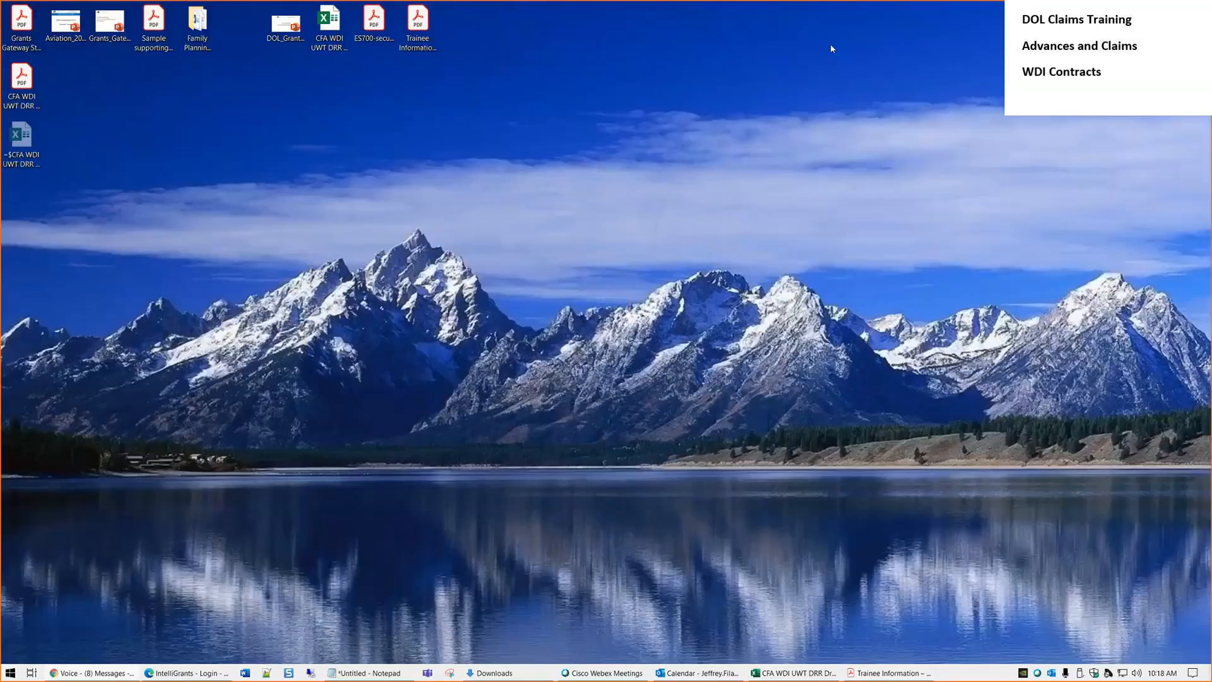
# Move the CFA WDI PDF into the top row of desktop files
pyautogui.click(19, 86)
pyautogui.moveTo(19, 86); pyautogui.dragTo(459, 43)
pyautogui.click(13, 30)
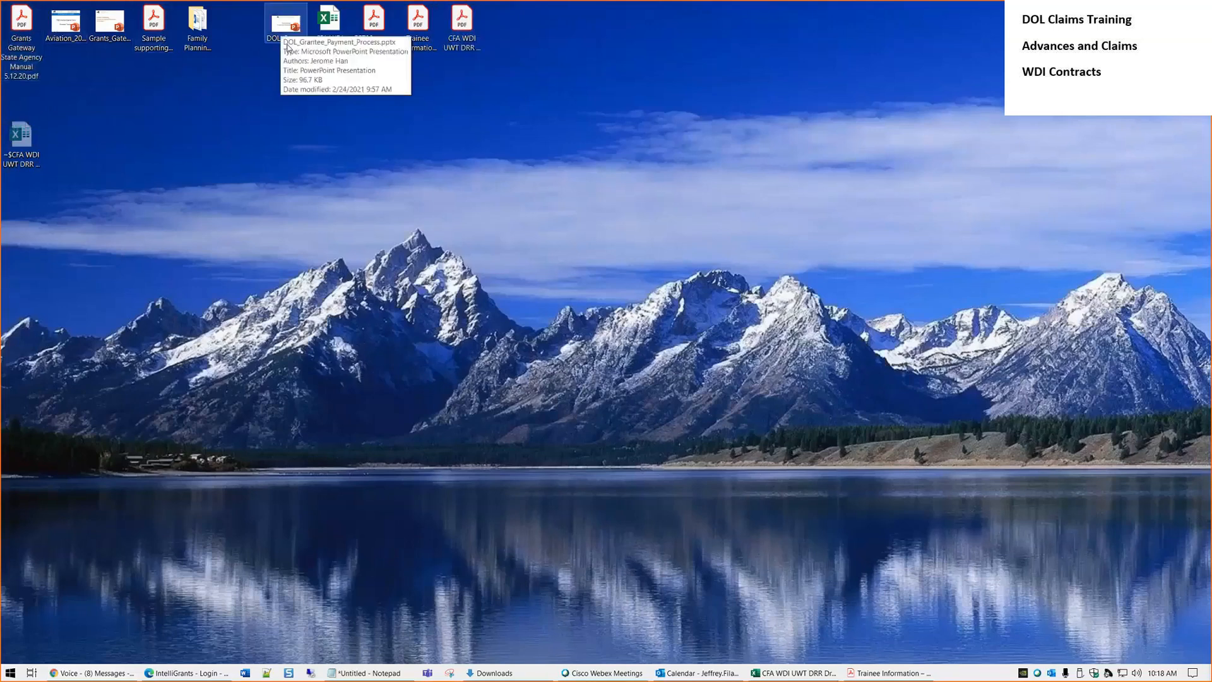
pyautogui.click(371, 41)
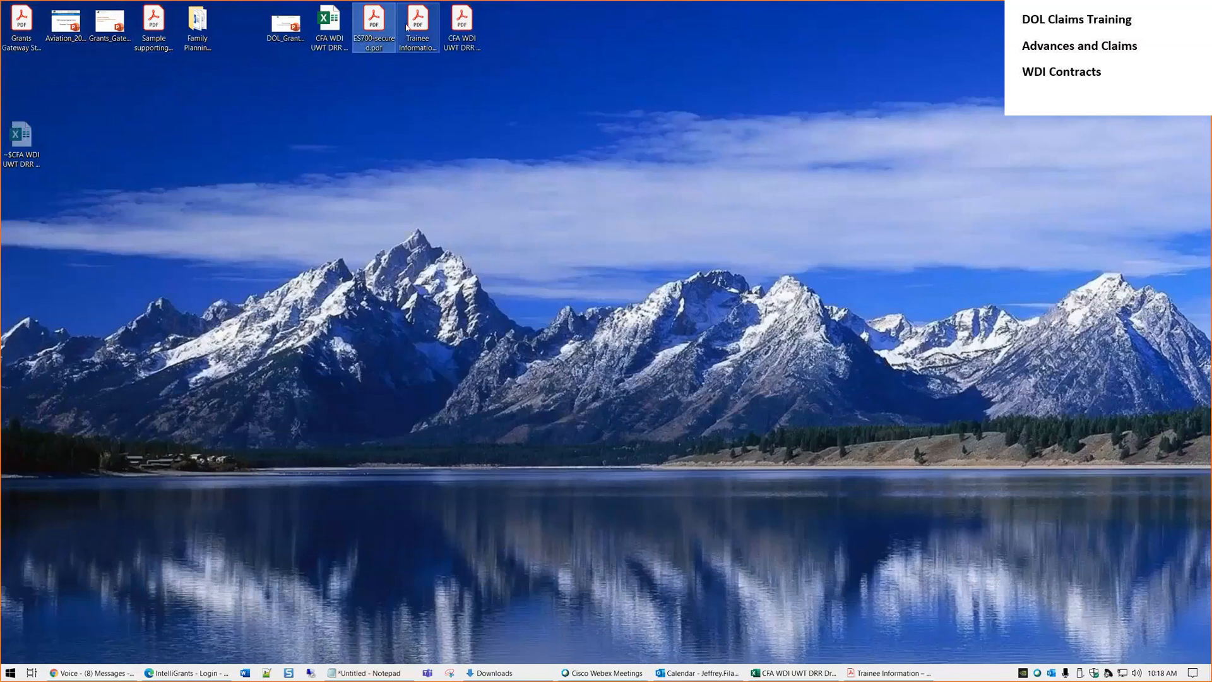
pyautogui.click(407, 27)
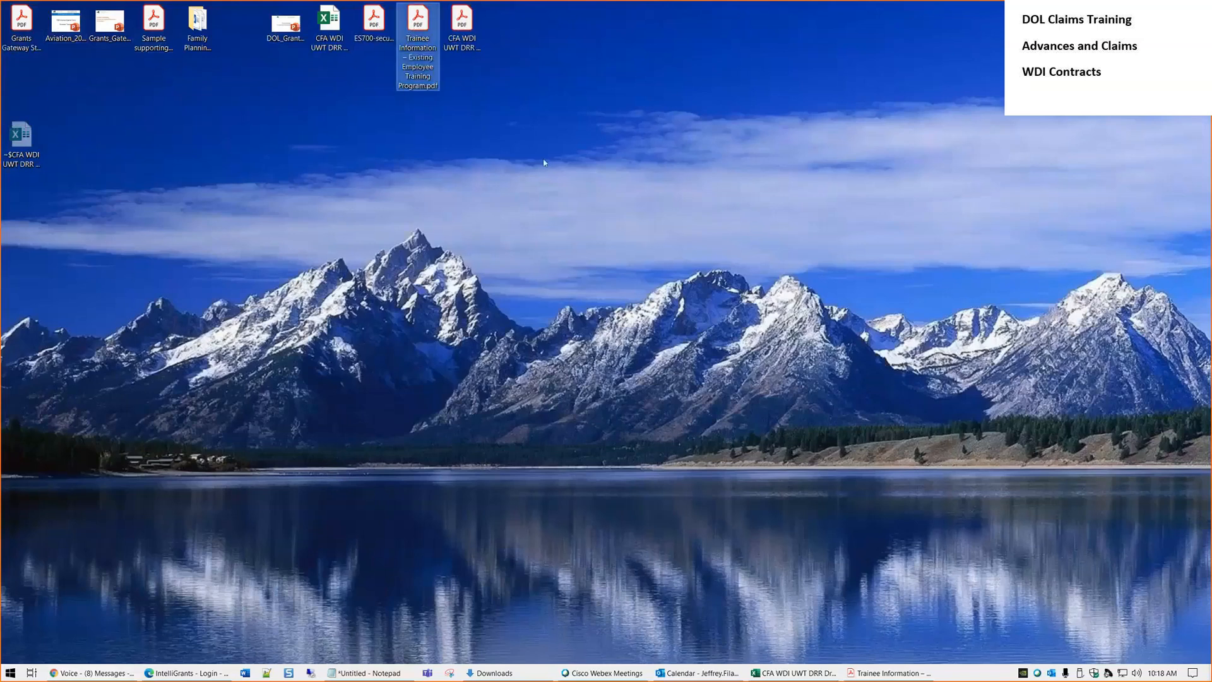
# Open the Trainee Information PDF form and scroll through its pages
pyautogui.doubleClick(422, 50)
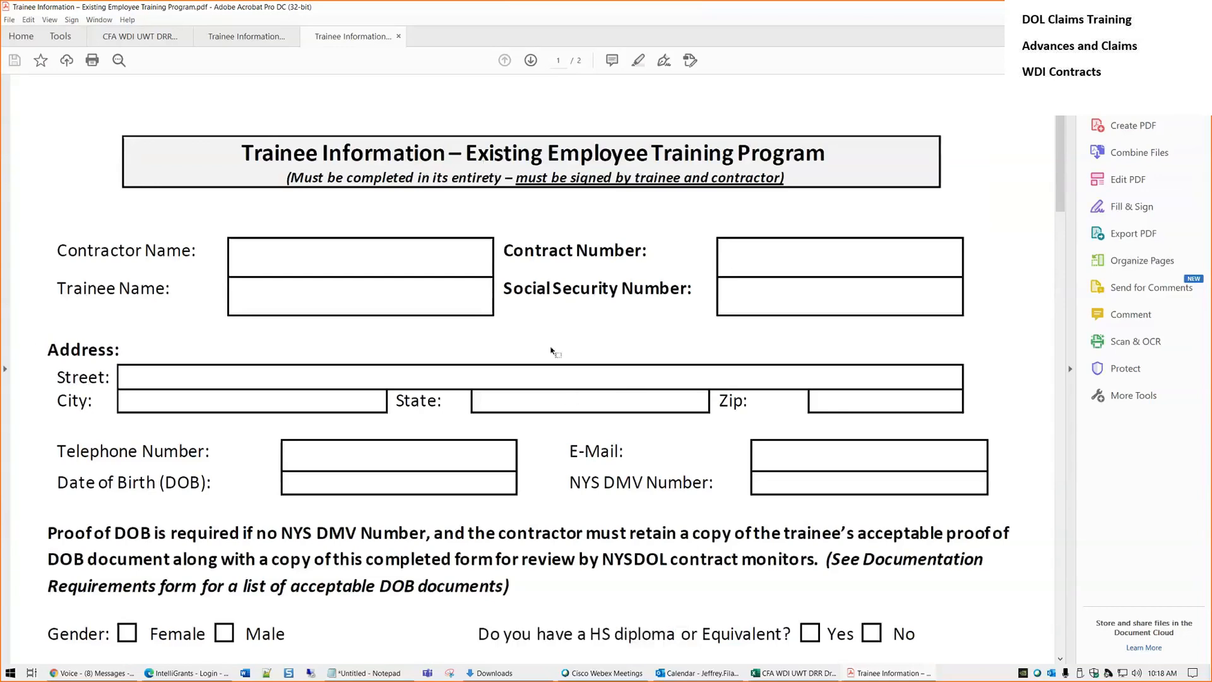
pyautogui.scroll(-15, 551, 351)
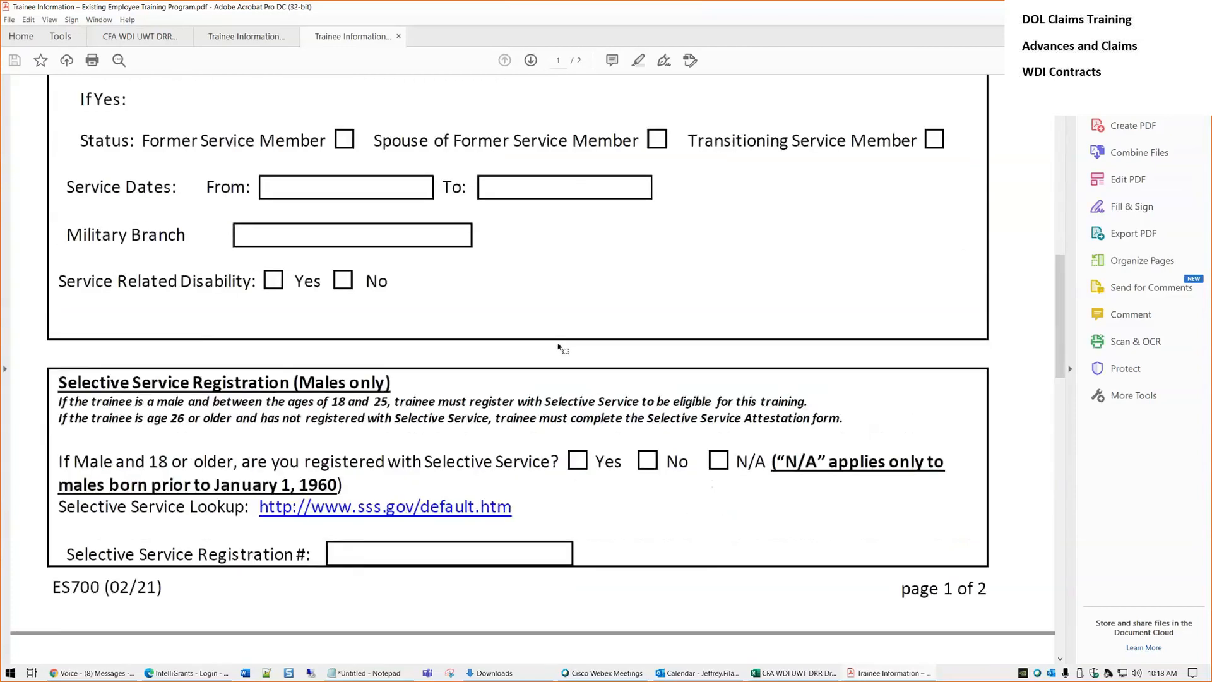
pyautogui.scroll(-5, 558, 344)
pyautogui.scroll(5, 559, 344)
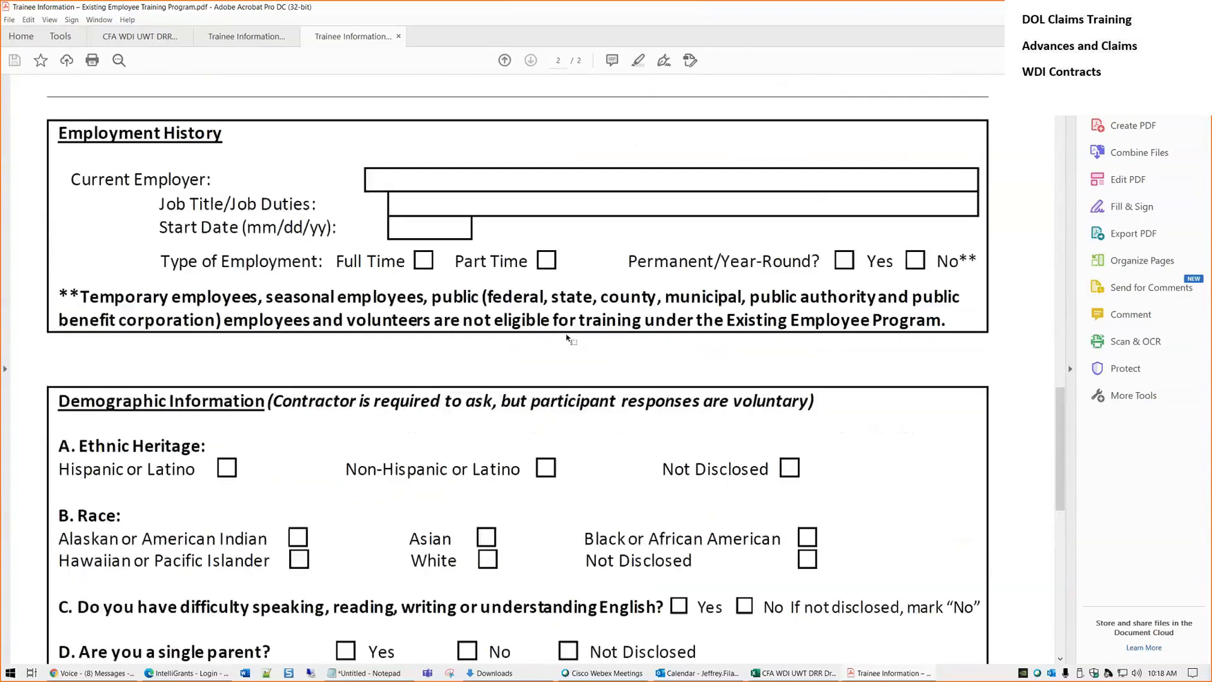
# Minimize Acrobat and bring up the Grants Gateway login page in the browser
pyautogui.click(1140, 7)
pyautogui.click(468, 125)
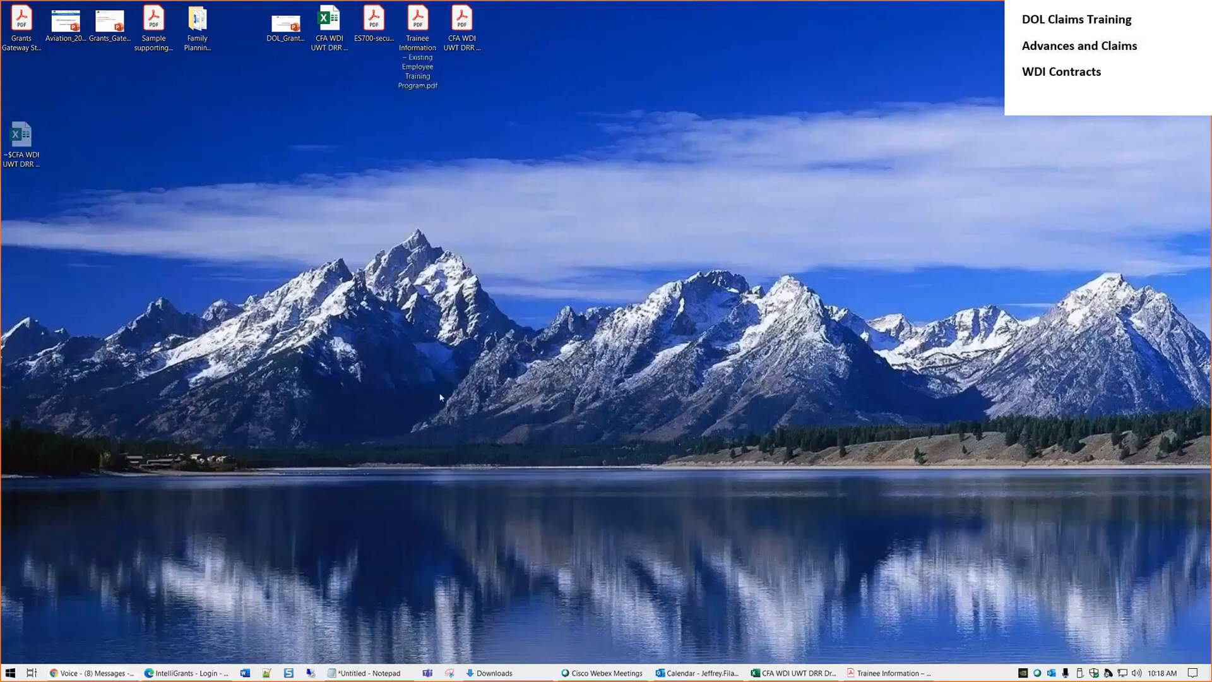
pyautogui.click(176, 673)
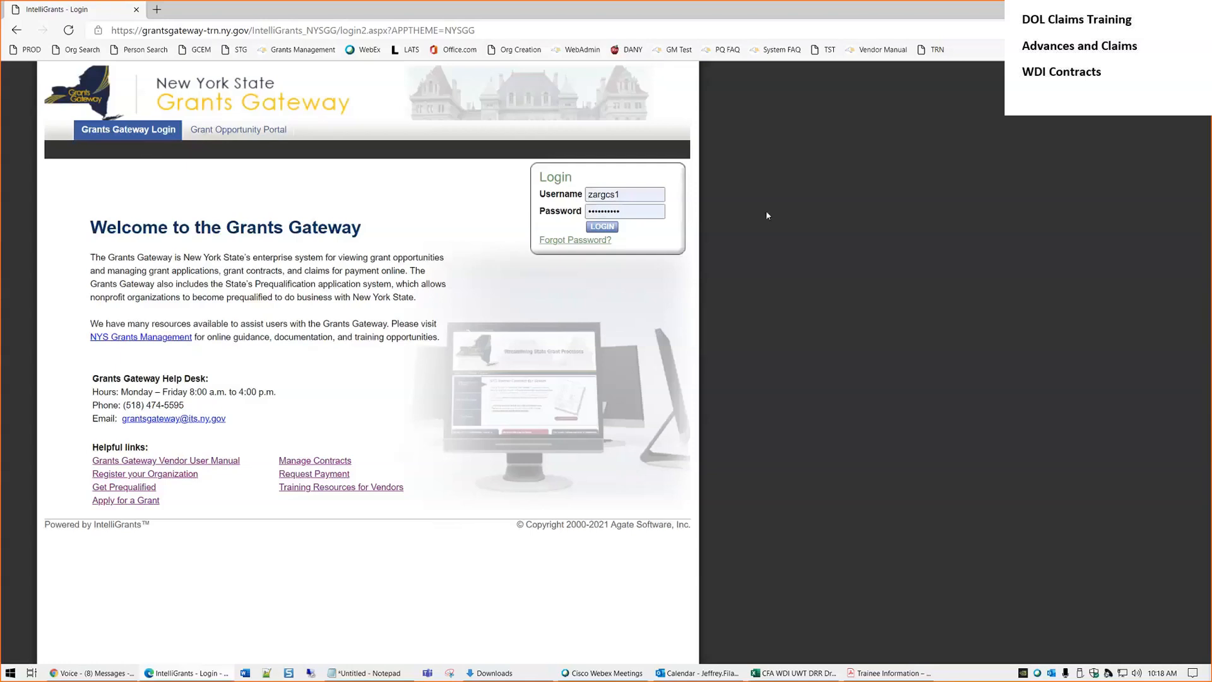
# Zoom in on the Grants Gateway login page with Ctrl+Plus
pyautogui.hotkey('ctrl', '+')
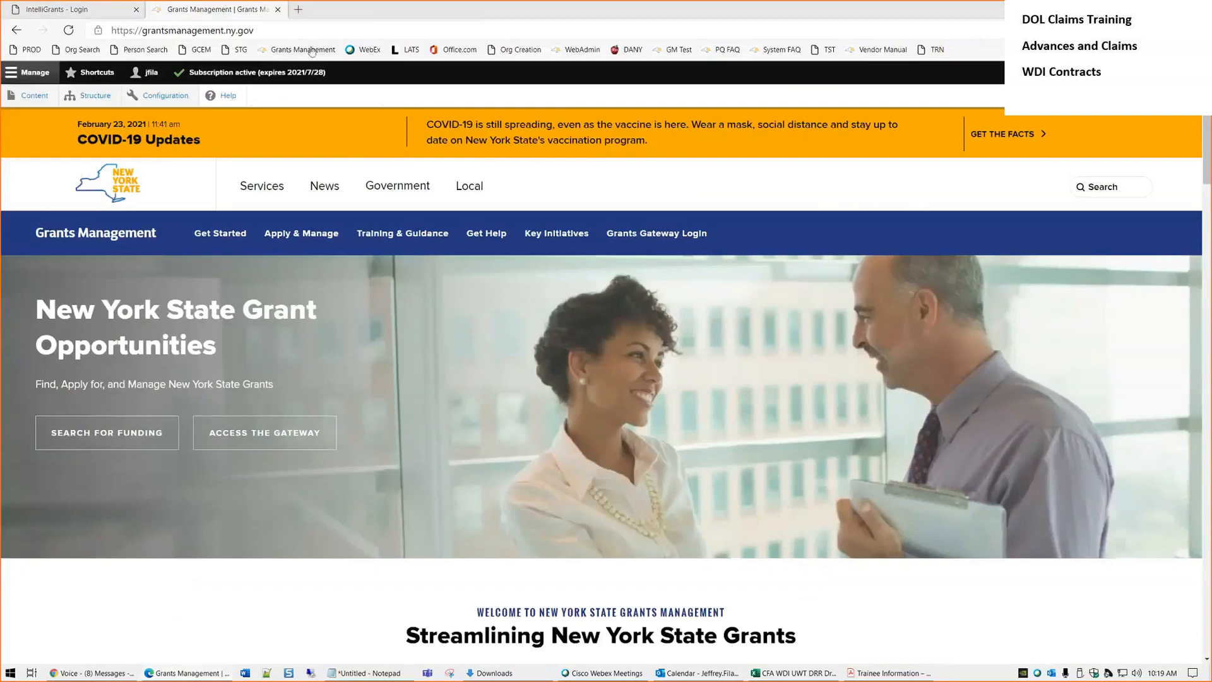
# Go to the Steps to Request a Payment page under Apply & Manage
pyautogui.click(290, 32)
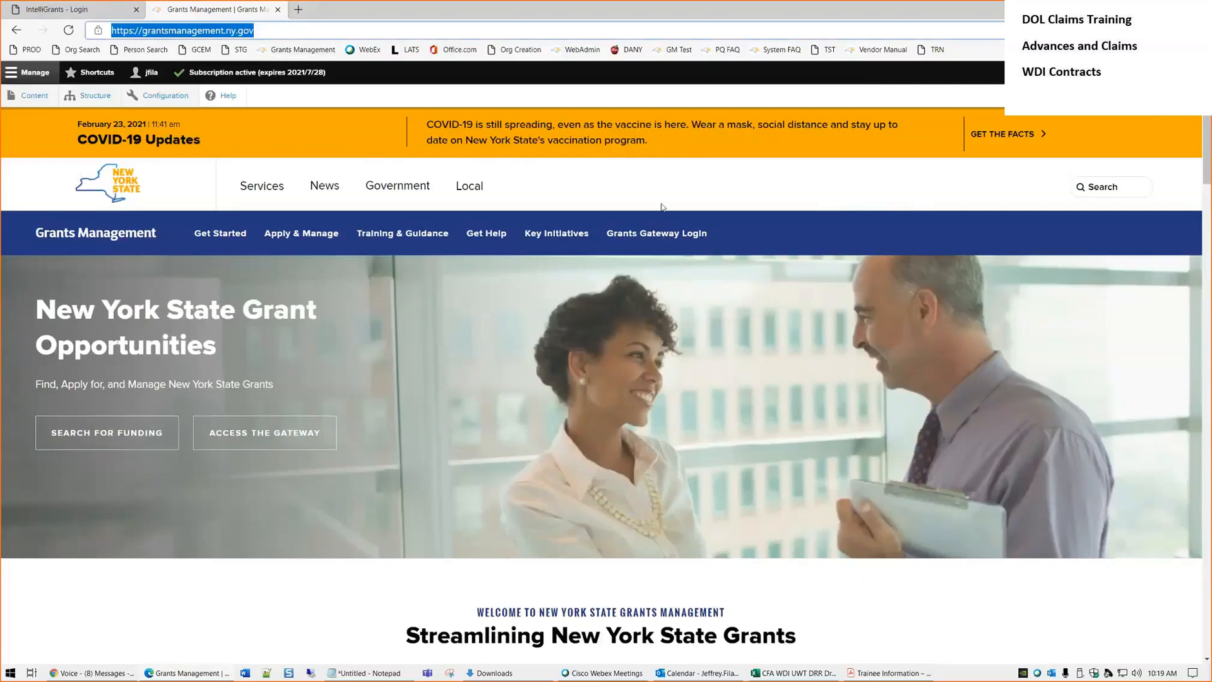
pyautogui.moveTo(429, 226)
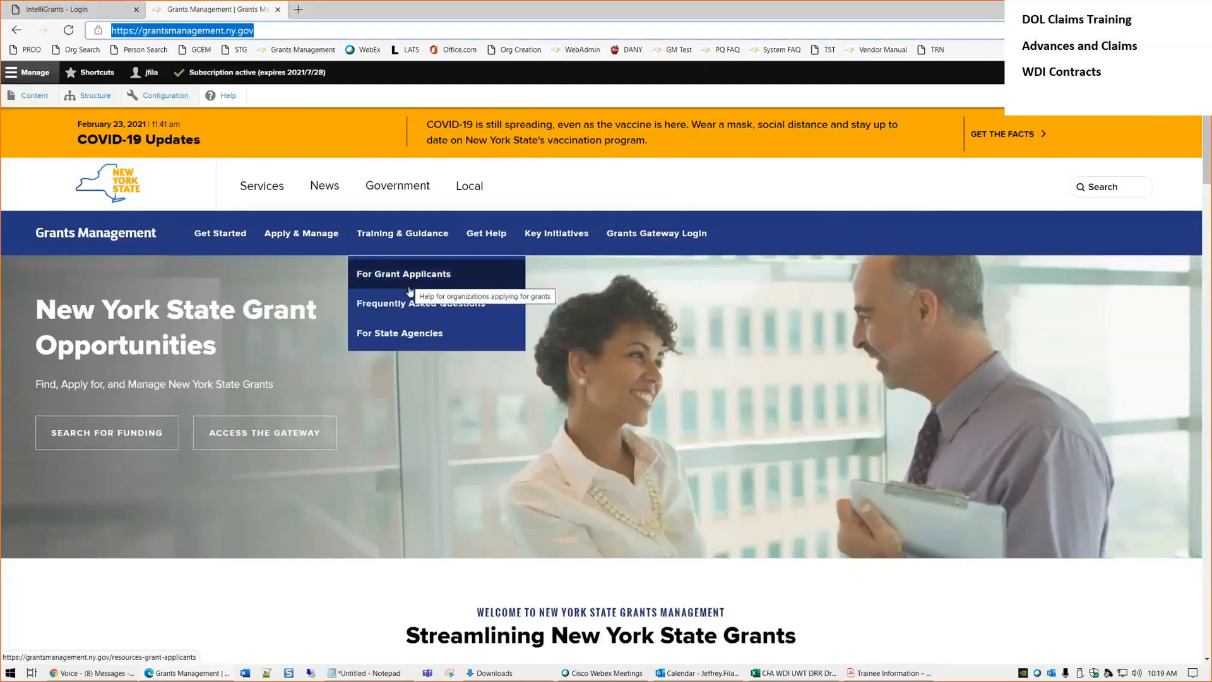
pyautogui.moveTo(315, 239)
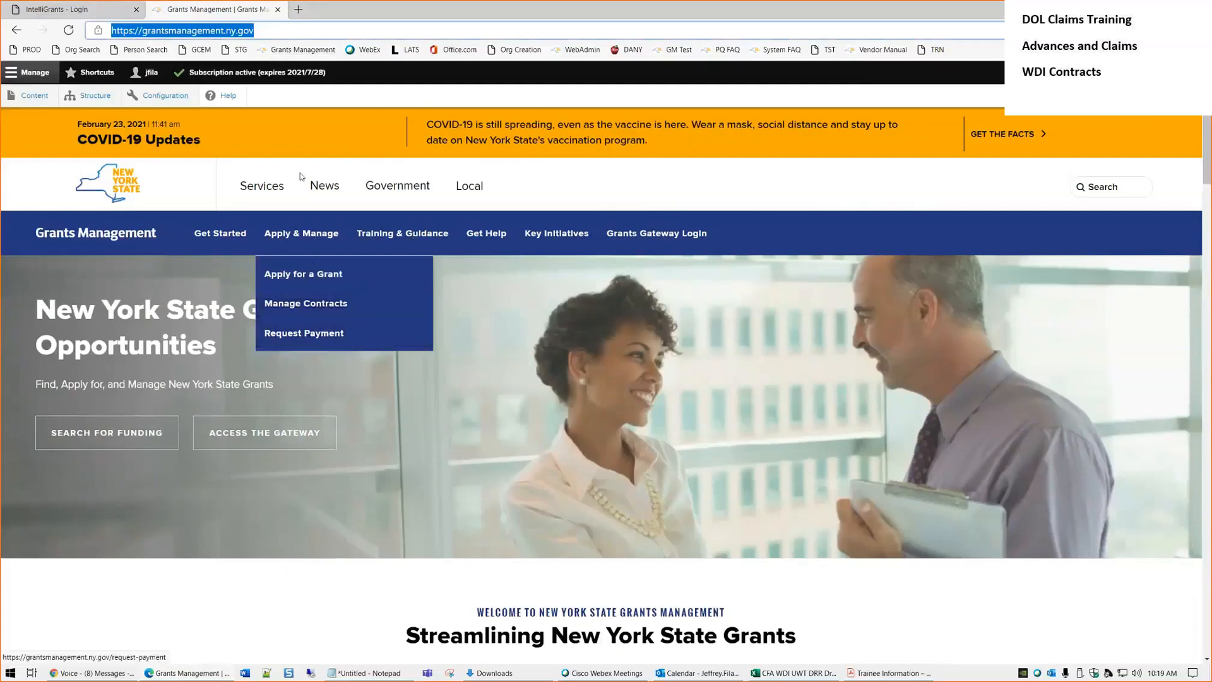
pyautogui.click(329, 347)
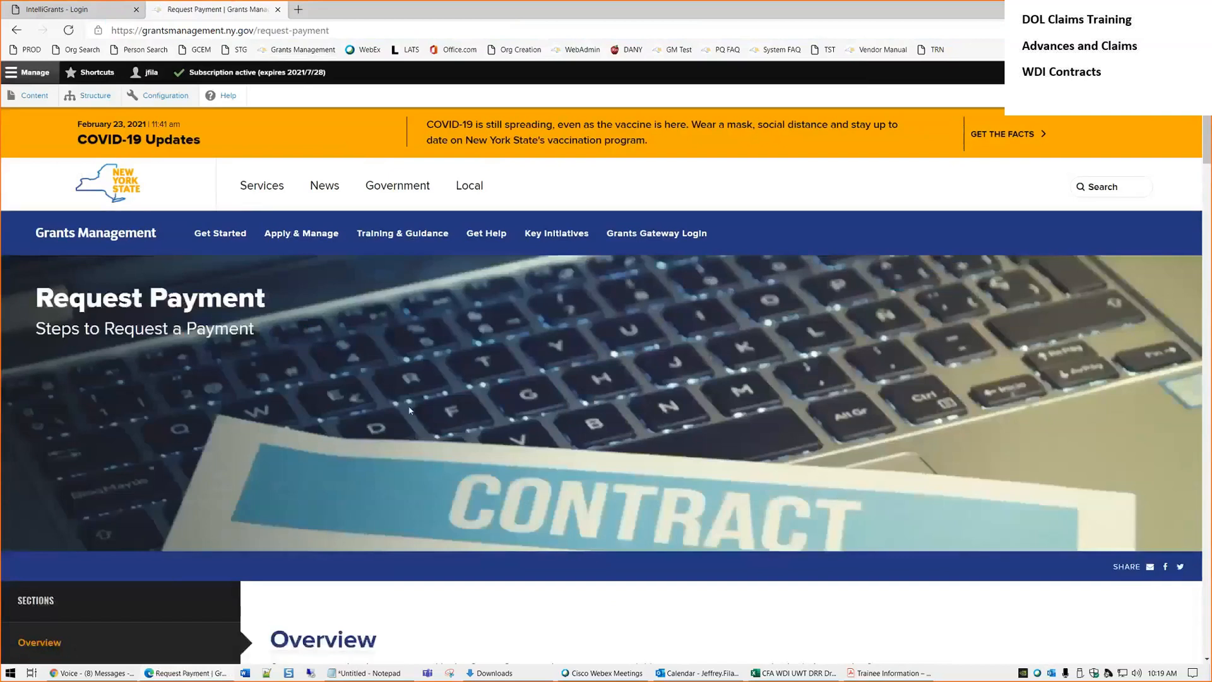
pyautogui.scroll(-10, 410, 410)
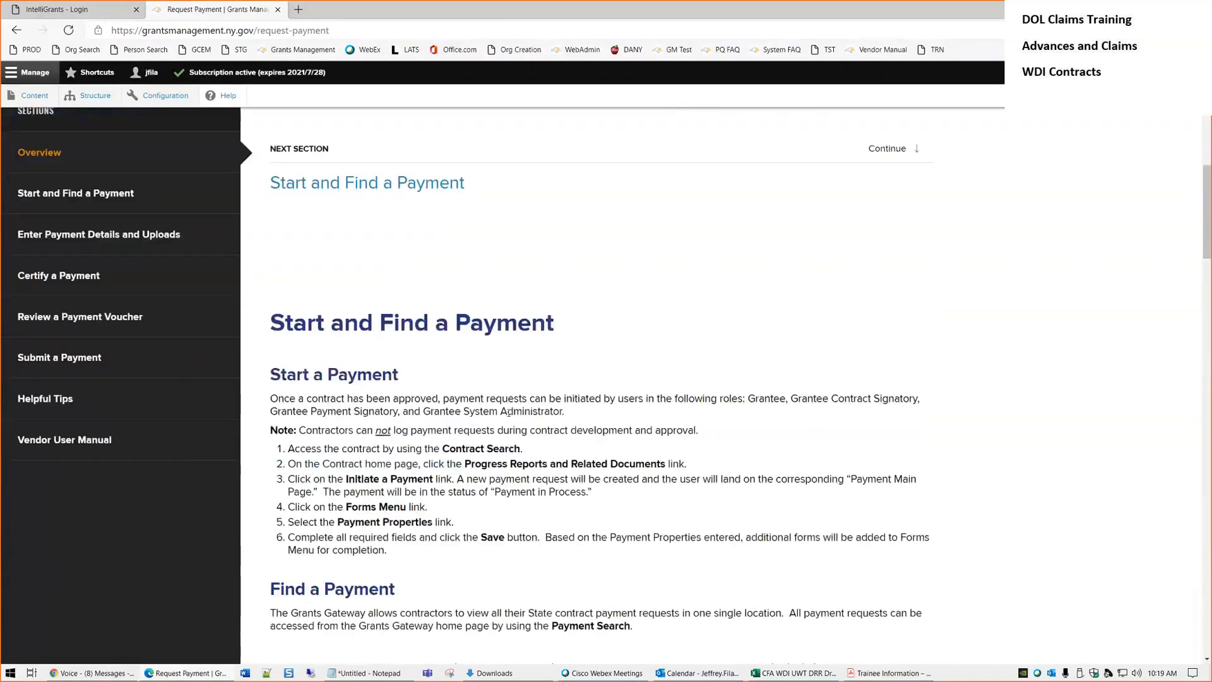
pyautogui.scroll(-10, 509, 418)
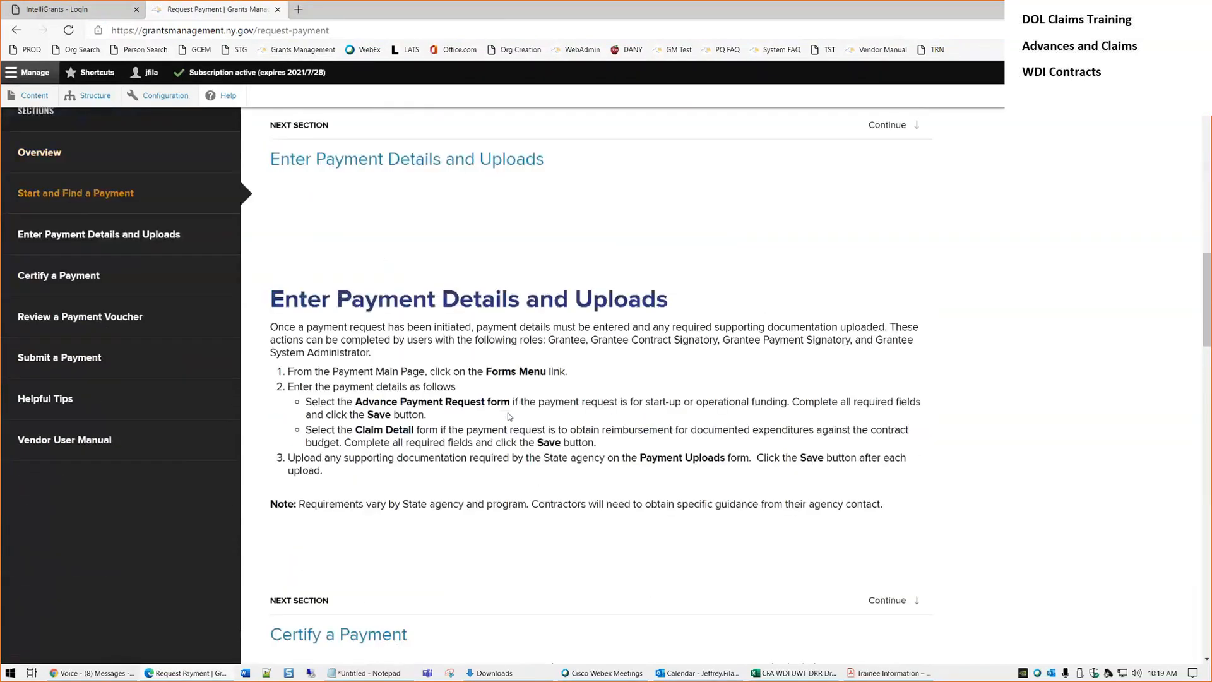
pyautogui.scroll(-10, 509, 417)
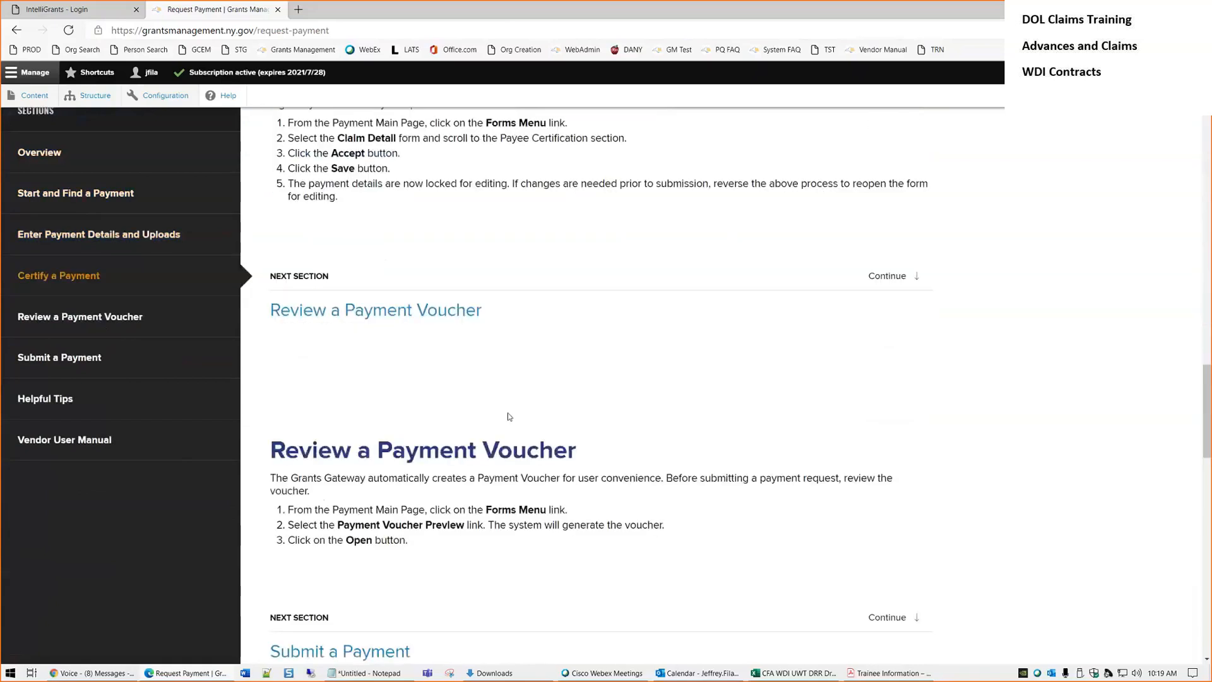
pyautogui.scroll(-10, 508, 417)
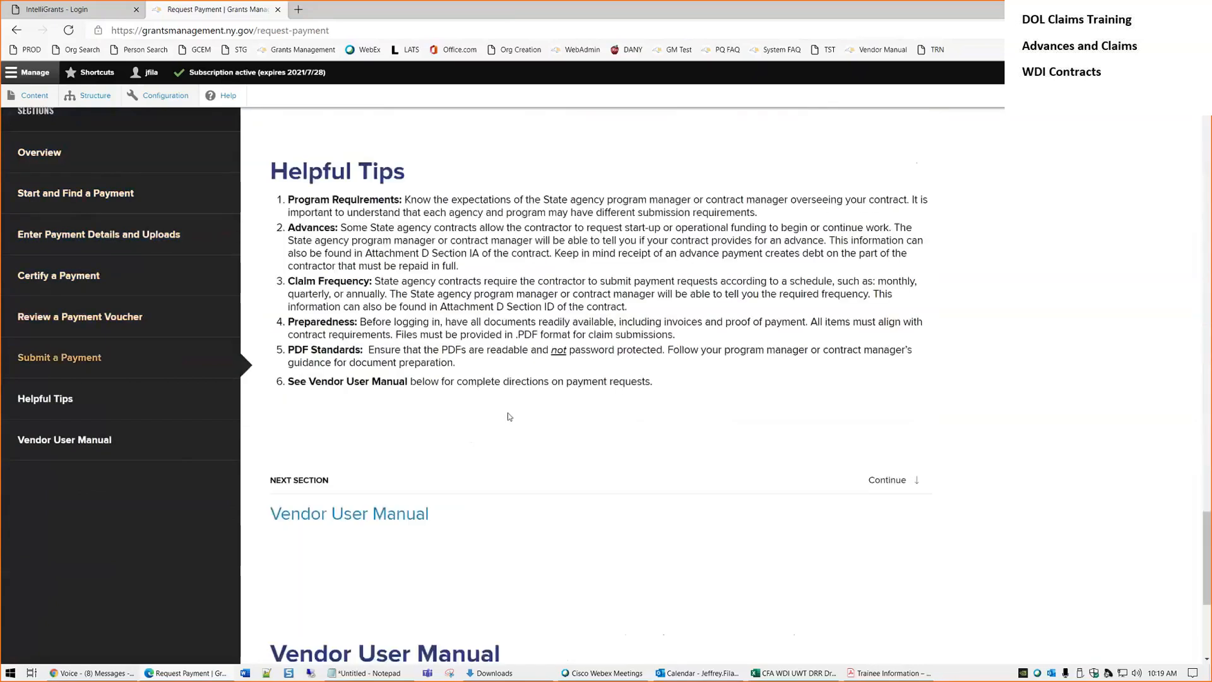
pyautogui.scroll(-5, 509, 417)
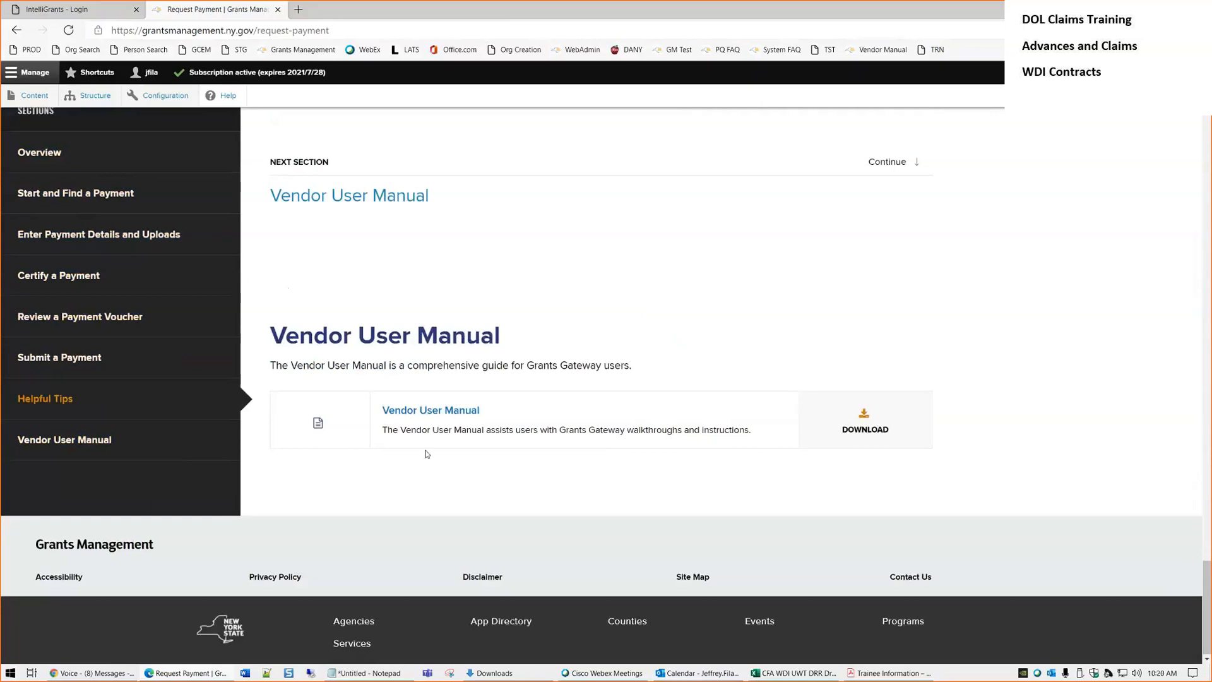
pyautogui.scroll(20, 427, 453)
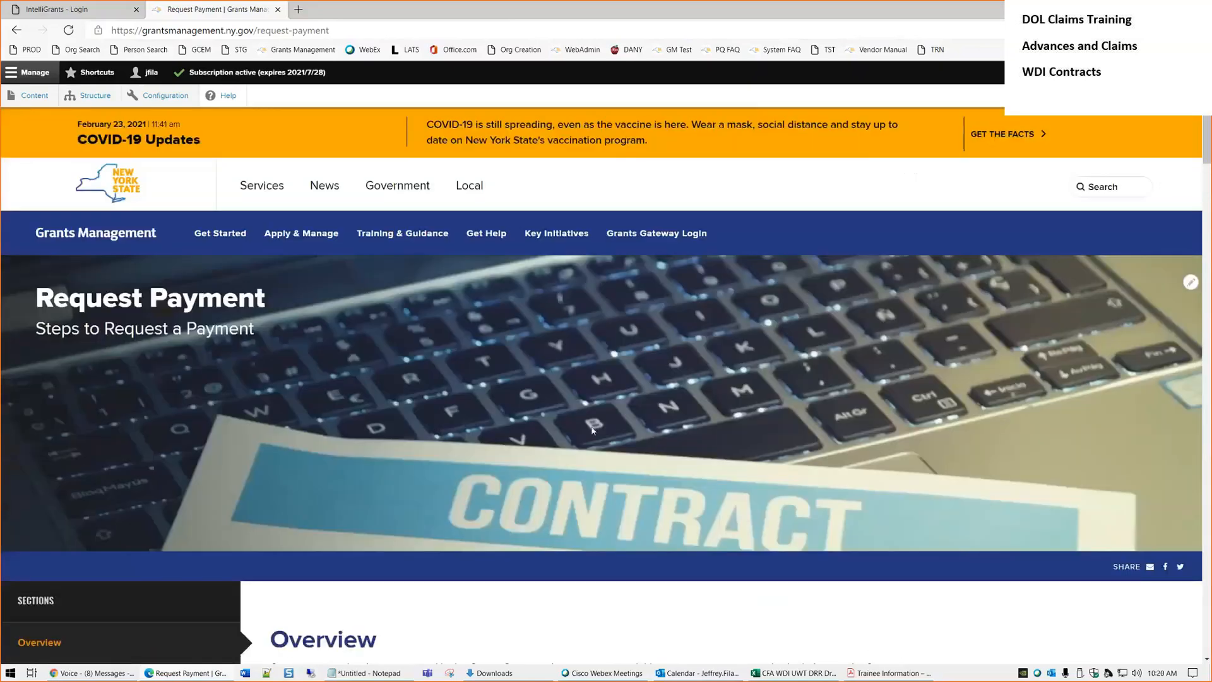
# Go to For Grant Applicants, open Instructional Videos, and jump to the Request Payment video section
pyautogui.moveTo(425, 251)
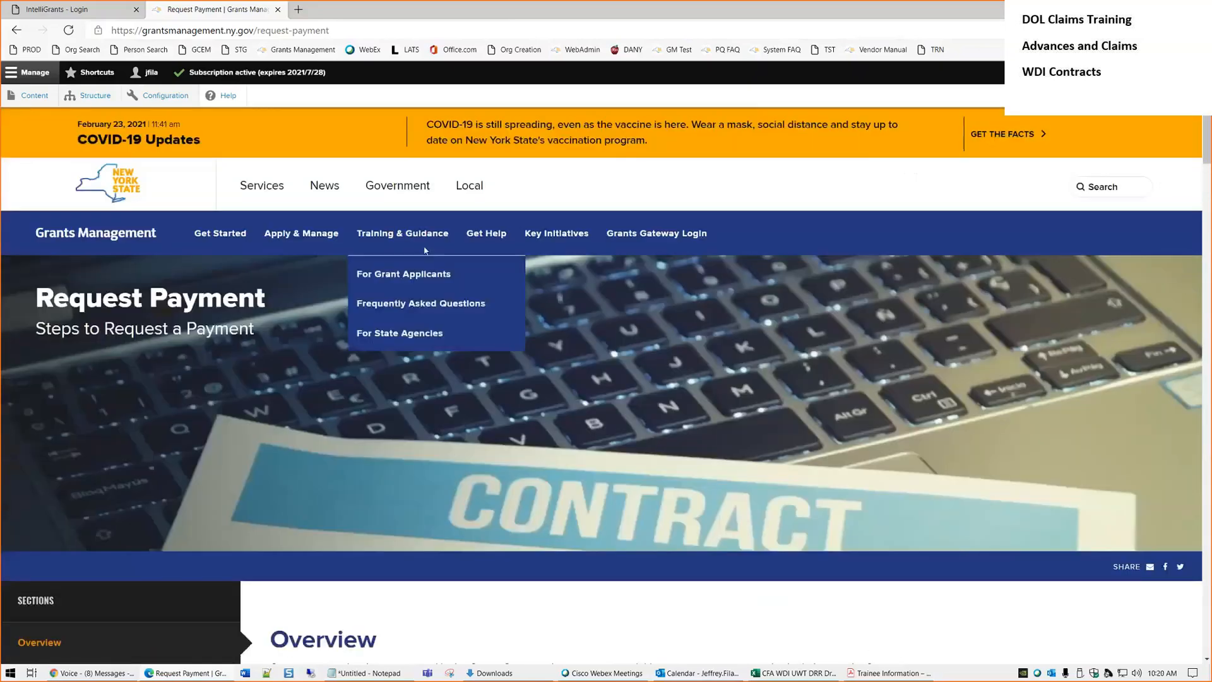
pyautogui.click(398, 279)
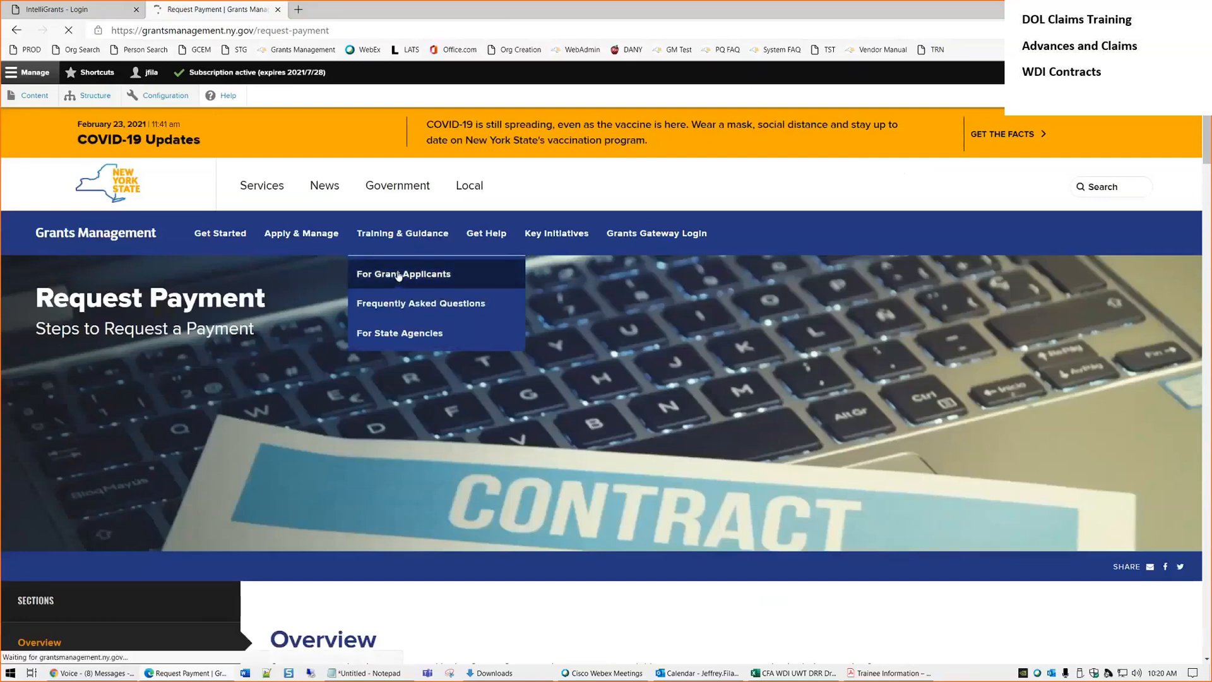
pyautogui.scroll(-7, 422, 388)
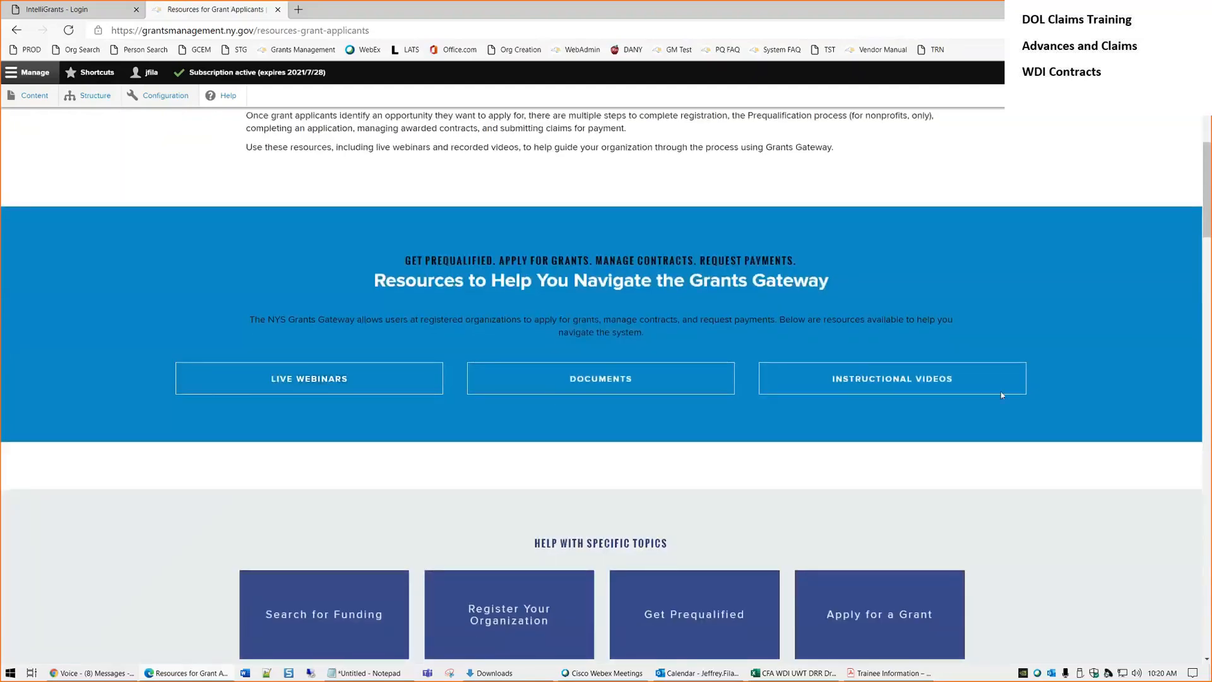
pyautogui.click(892, 384)
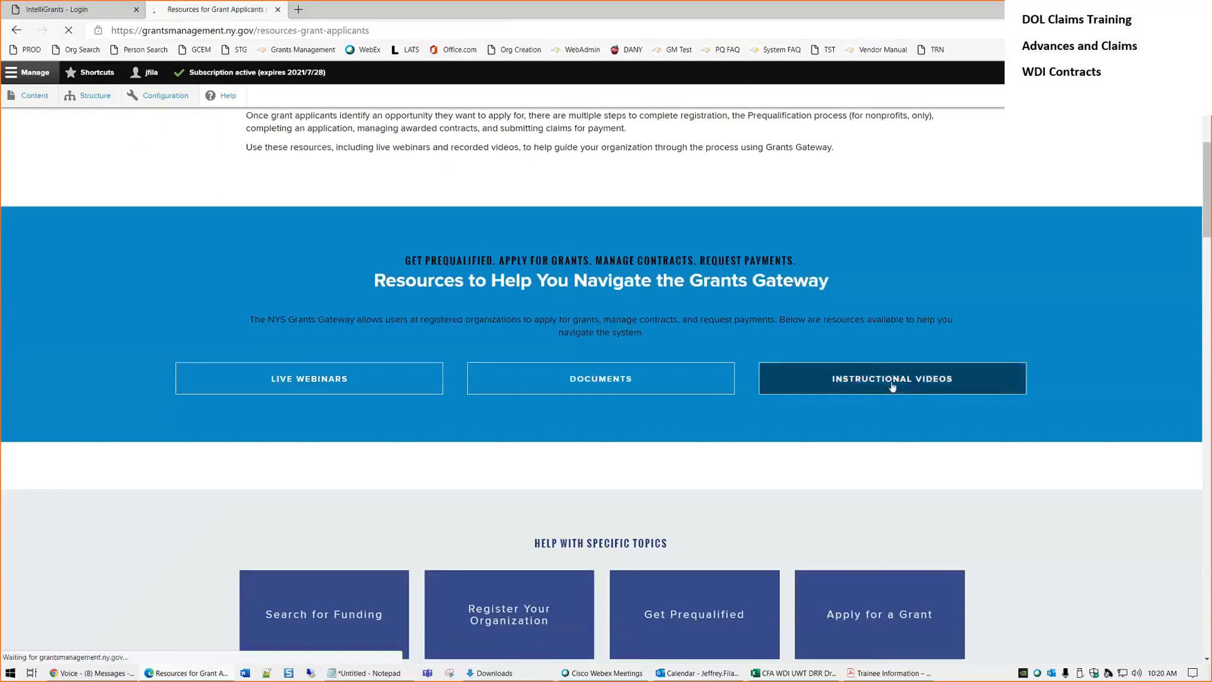
pyautogui.scroll(-4, 225, 410)
pyautogui.scroll(-1, 89, 406)
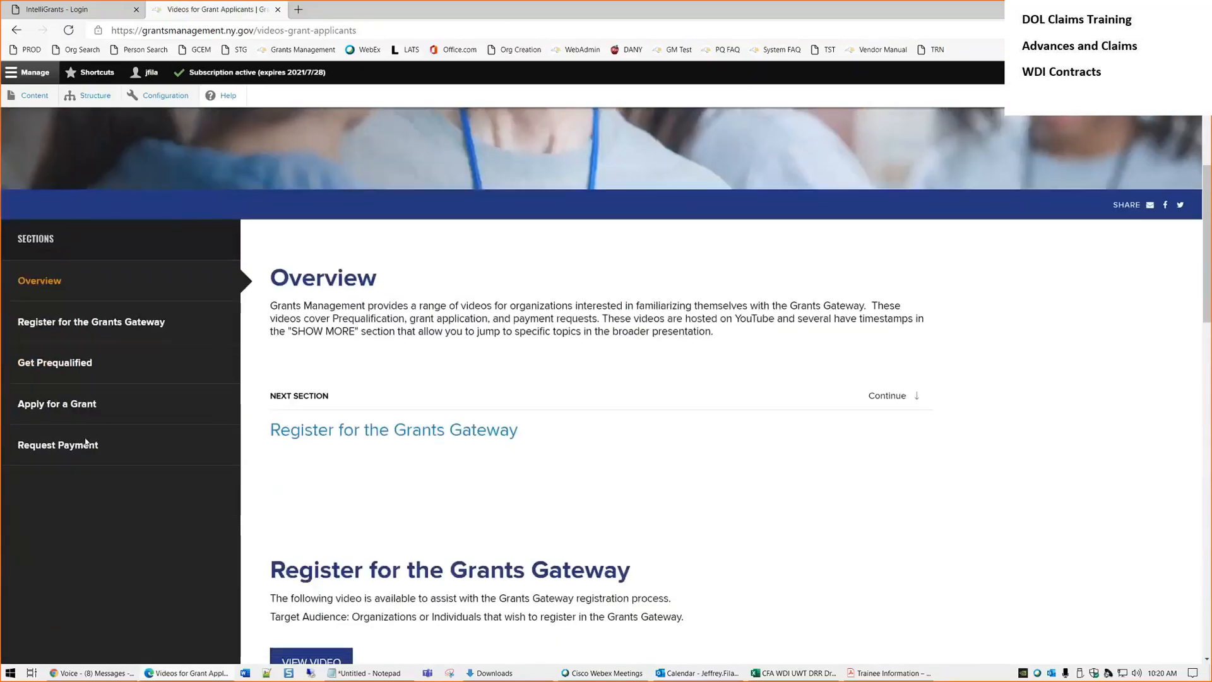
pyautogui.click(68, 446)
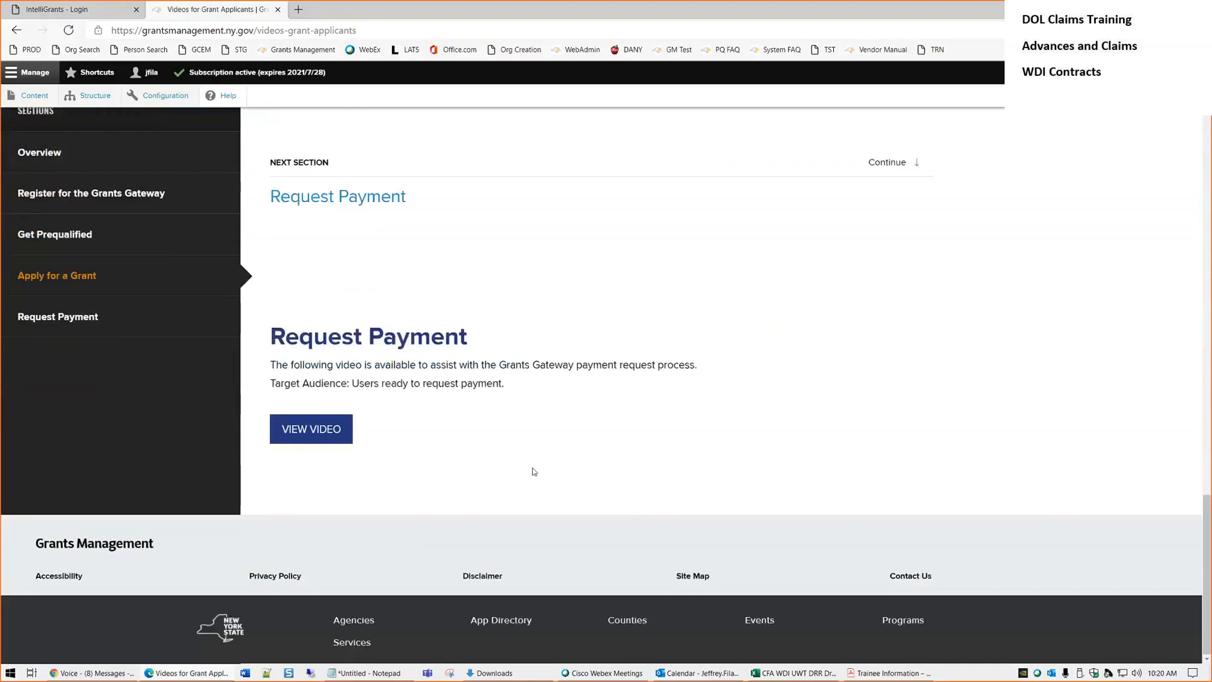
pyautogui.scroll(15, 534, 471)
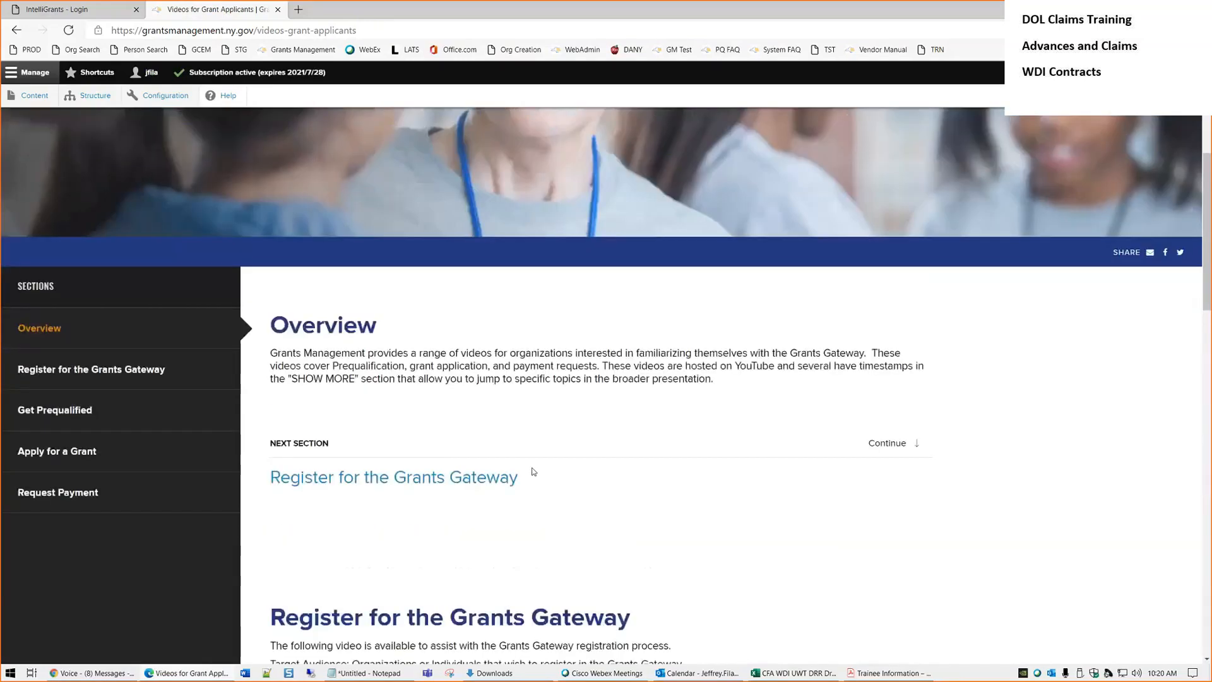
pyautogui.scroll(5, 532, 470)
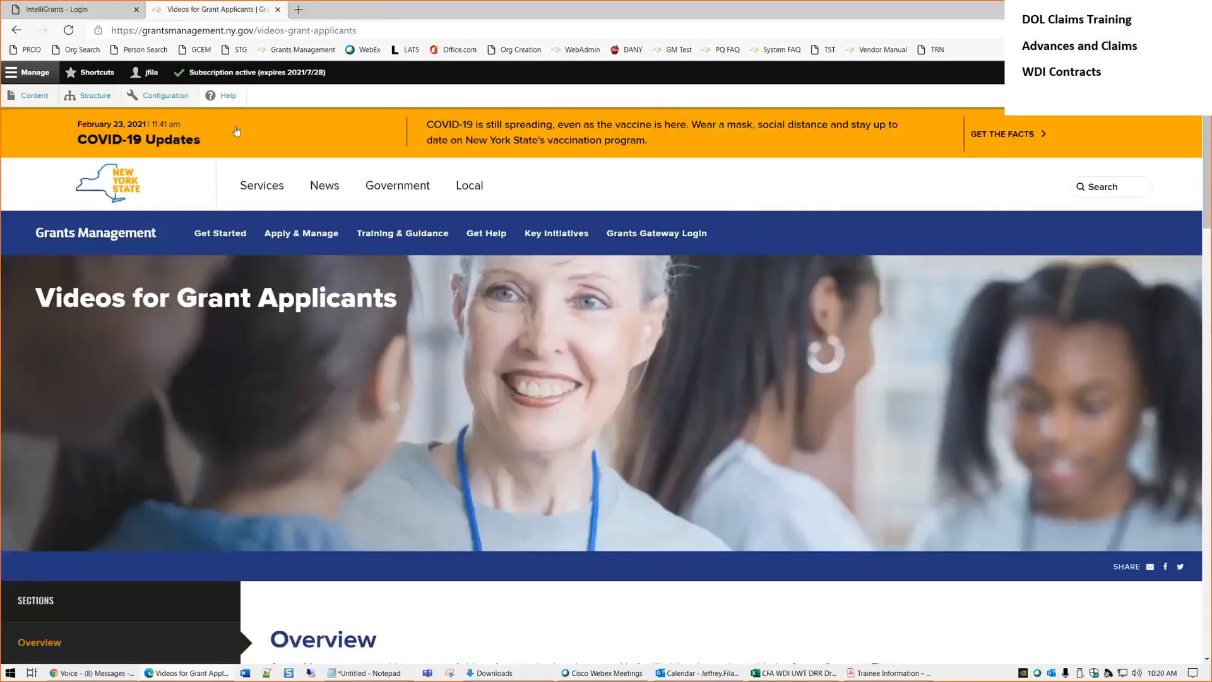
# Open the Get Help contact page, highlight the Help Desk phone number, then return to the login tab
pyautogui.click(494, 233)
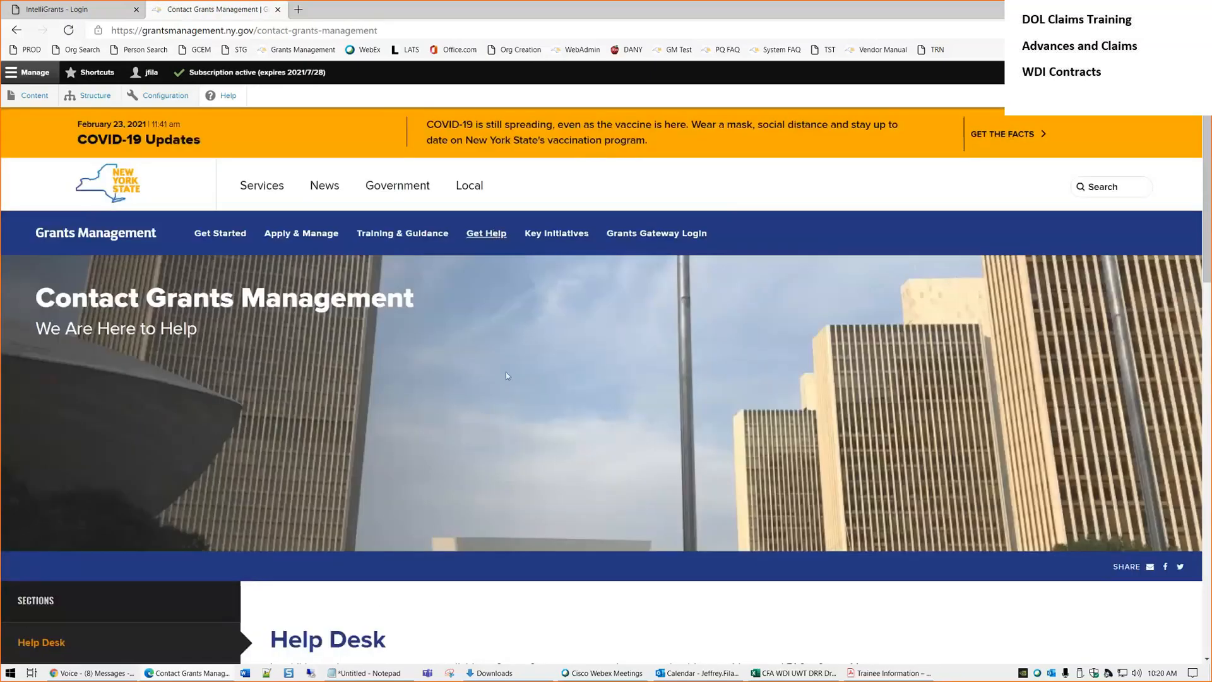
pyautogui.scroll(-5, 506, 372)
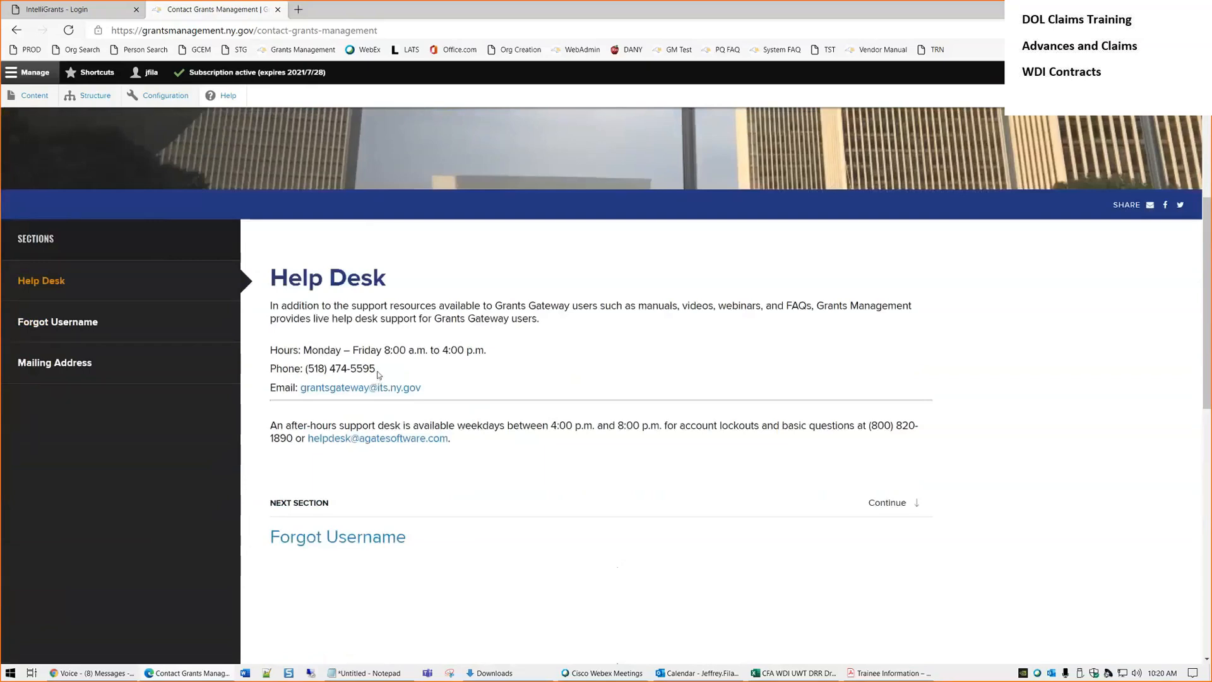
pyautogui.moveTo(378, 375); pyautogui.dragTo(306, 372)
pyautogui.click(316, 373)
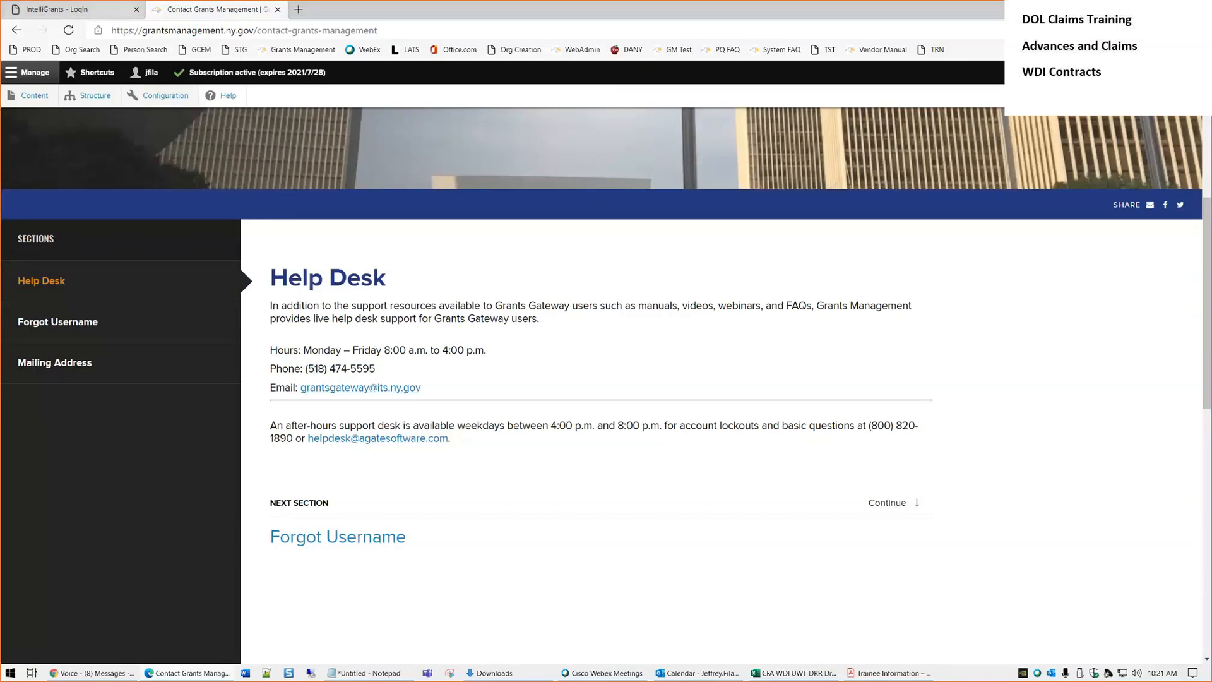
pyautogui.click(79, 9)
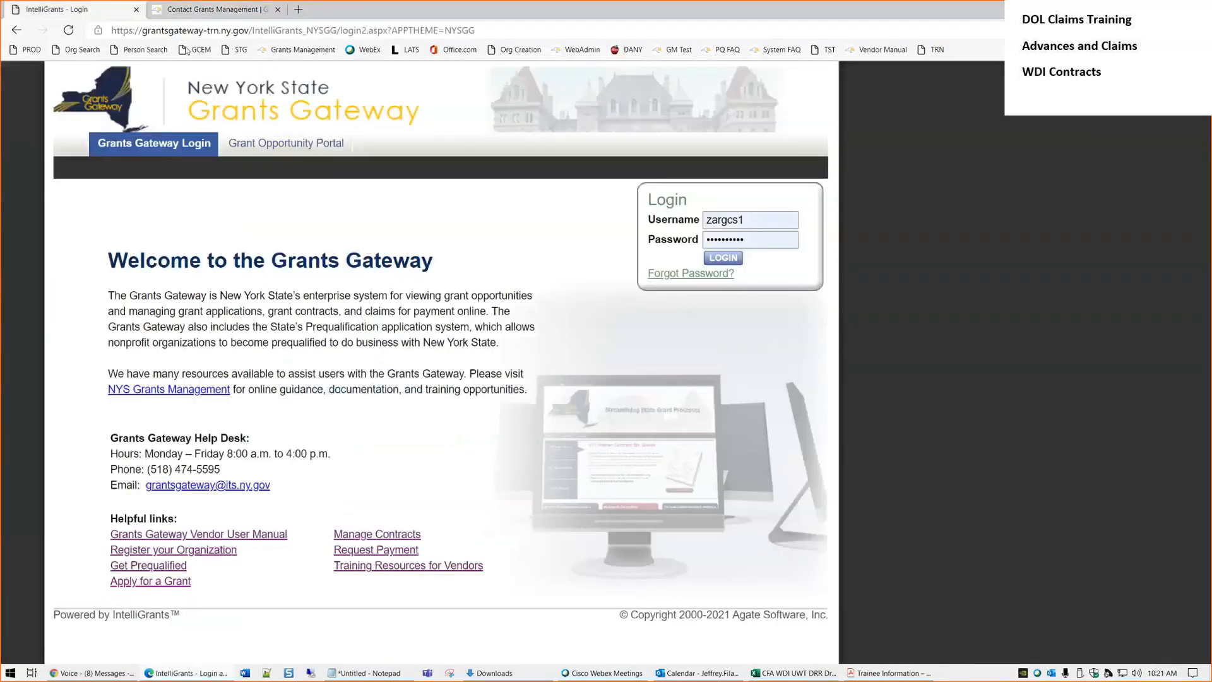
pyautogui.click(27, 49)
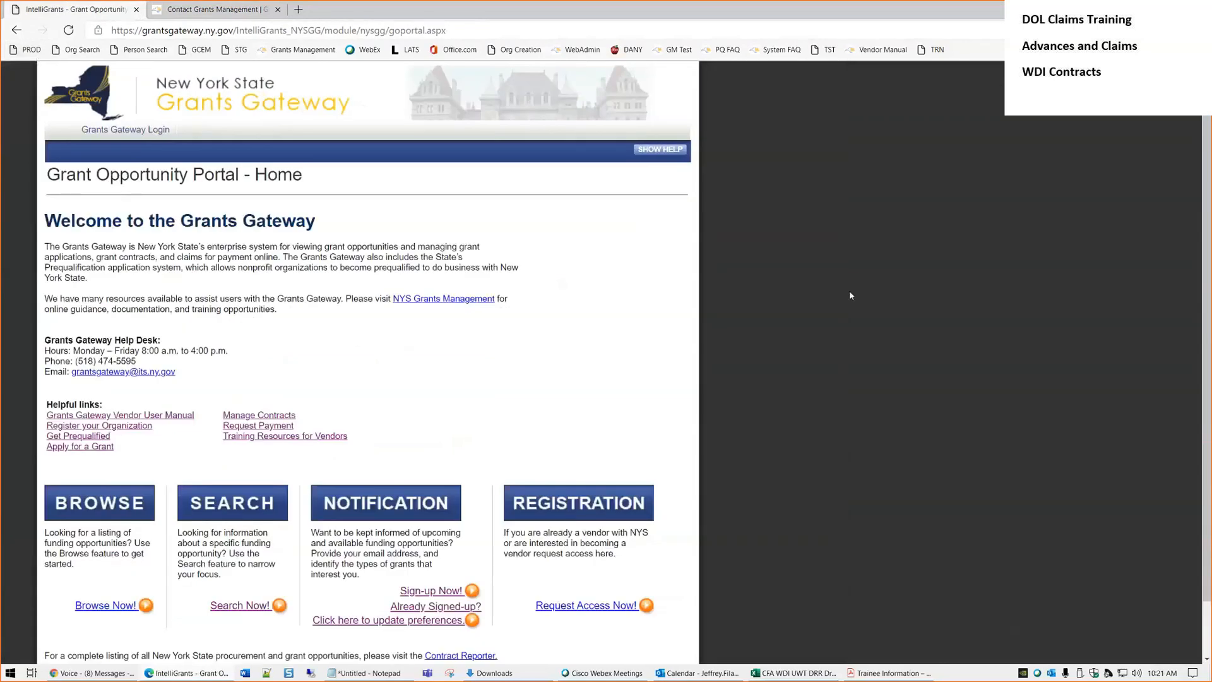
pyautogui.scroll(-1, 849, 293)
pyautogui.scroll(2, 849, 293)
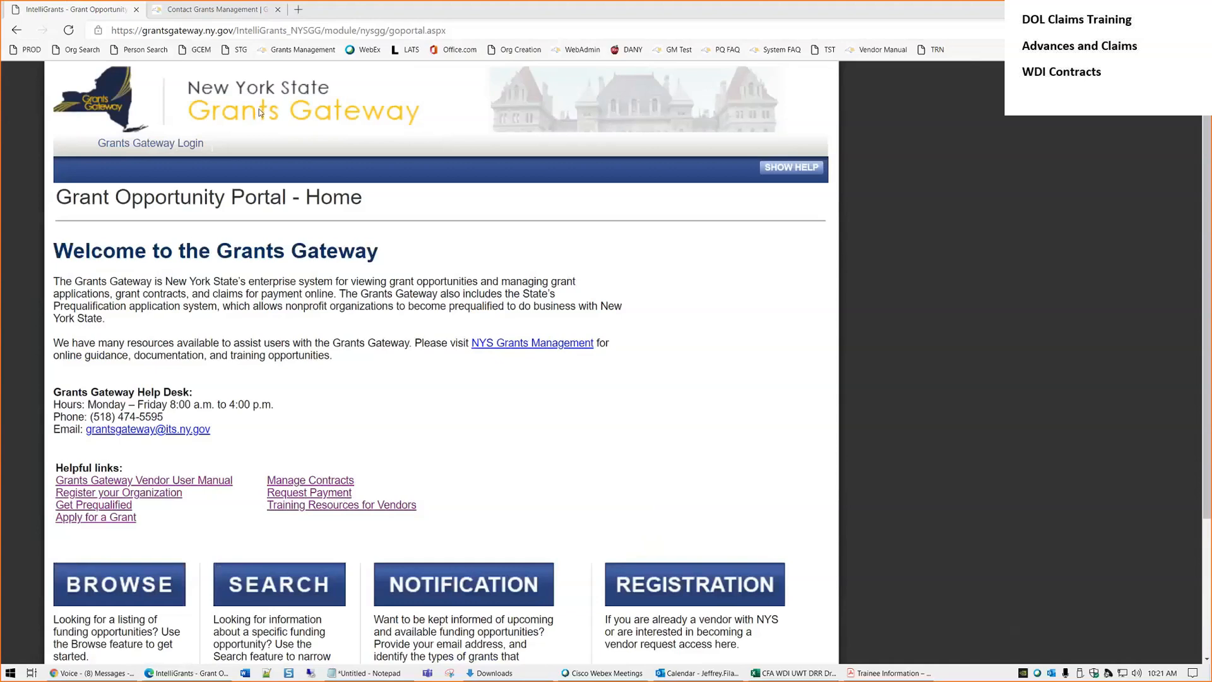
pyautogui.click(138, 31)
pyautogui.doubleClick(144, 30)
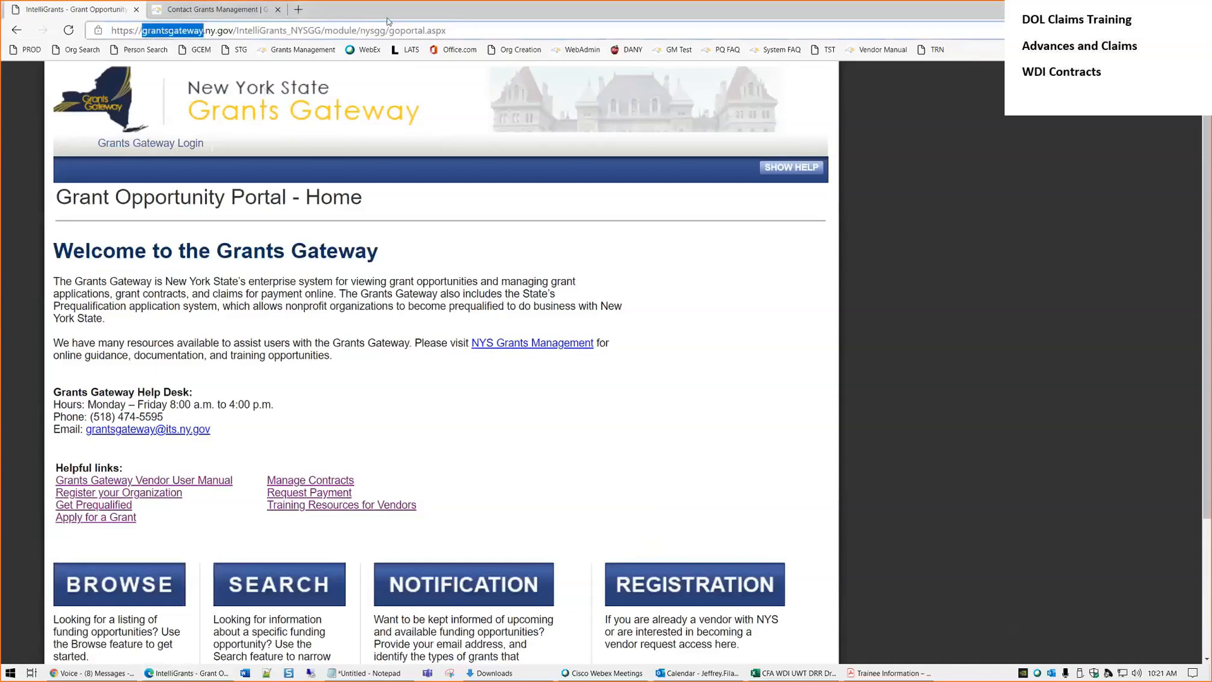
pyautogui.press('Left')
pyautogui.write('www.')
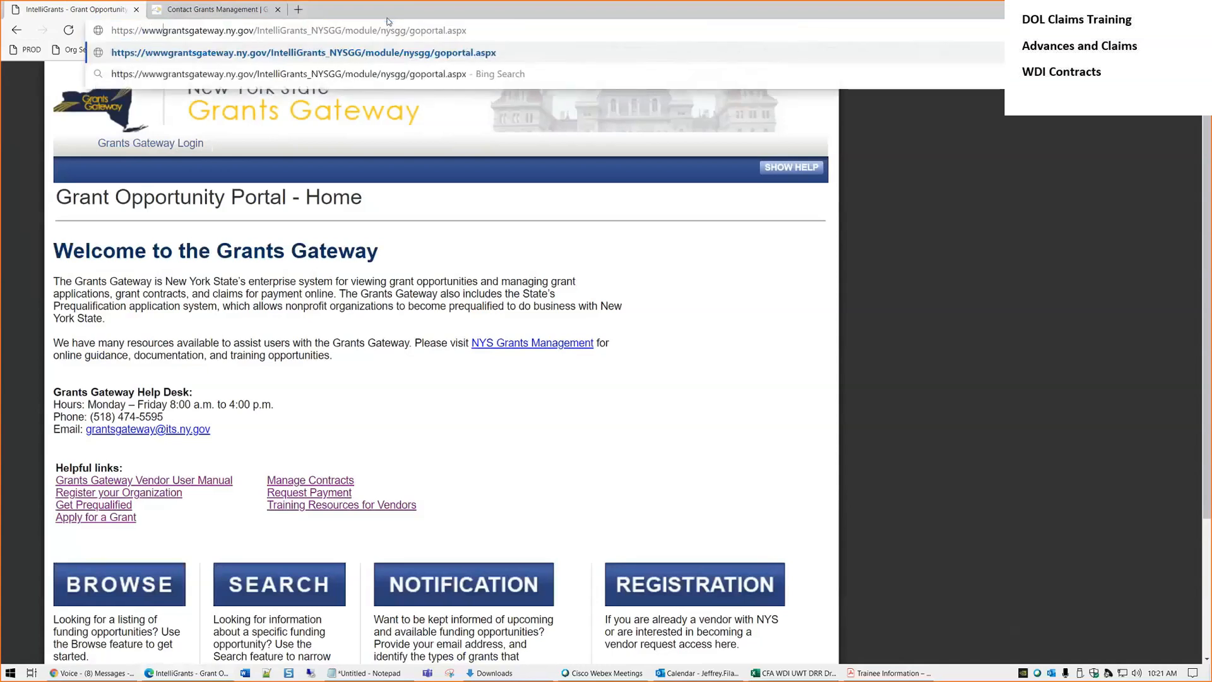
pyautogui.press('Return')
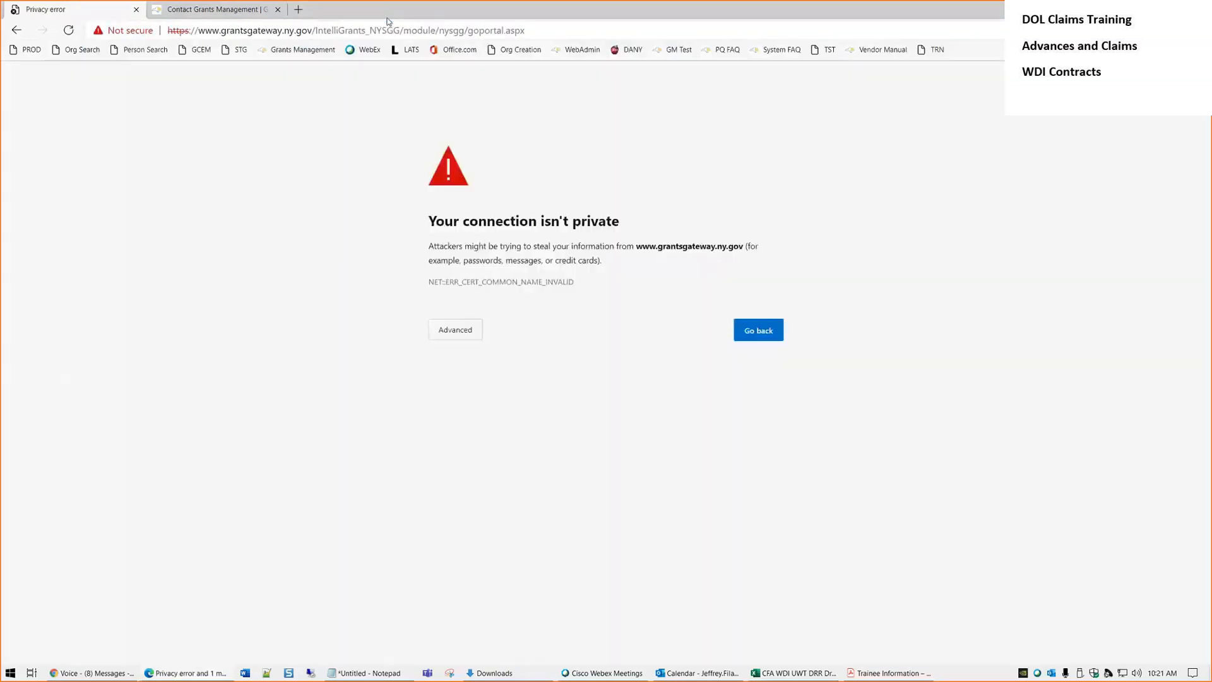
pyautogui.click(449, 340)
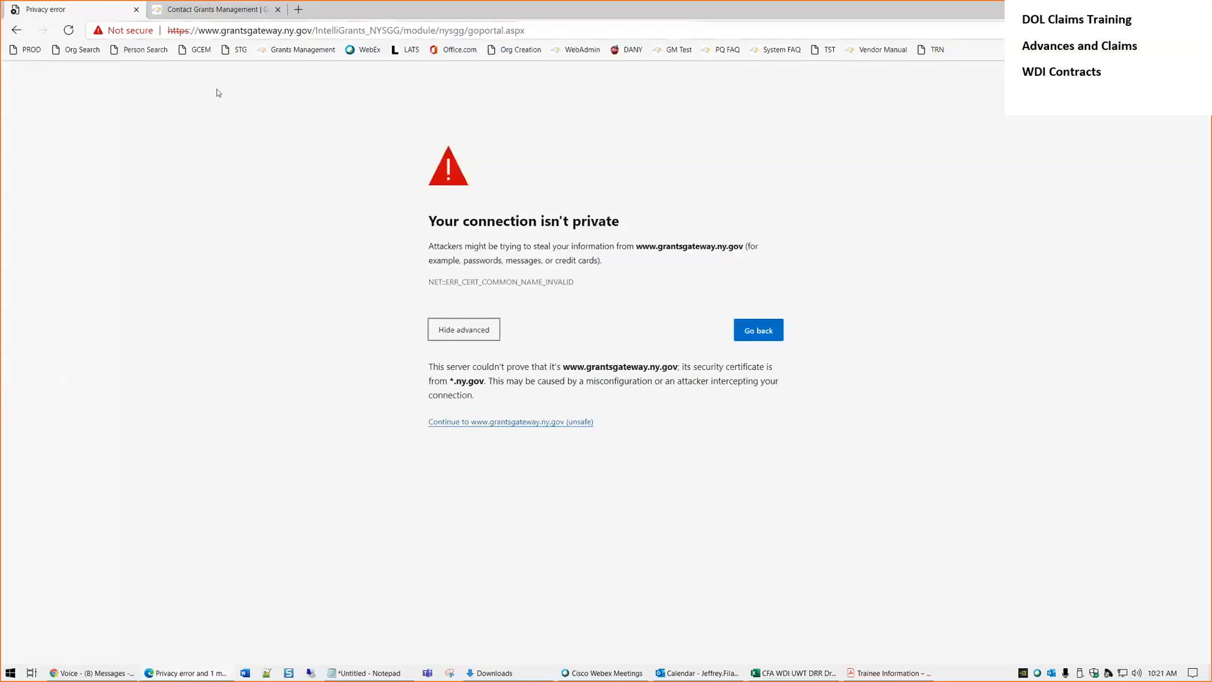
# Return to the PROD portal and open the production Grants Gateway login page
pyautogui.click(219, 29)
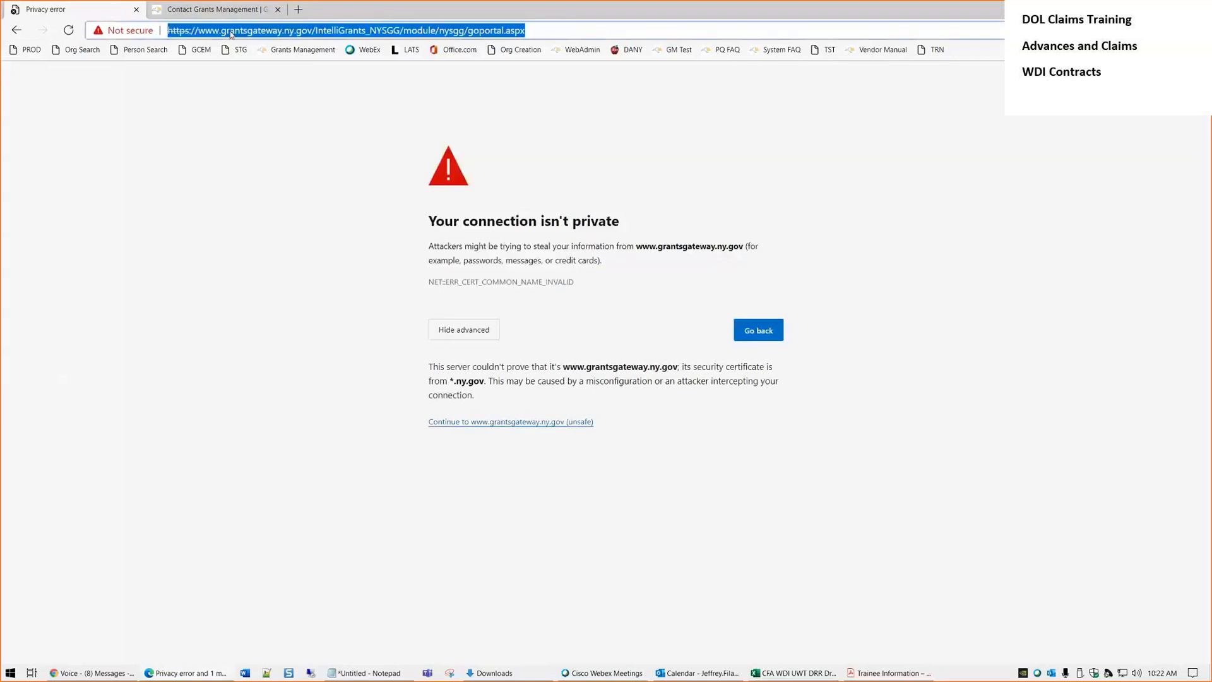
pyautogui.press('End')
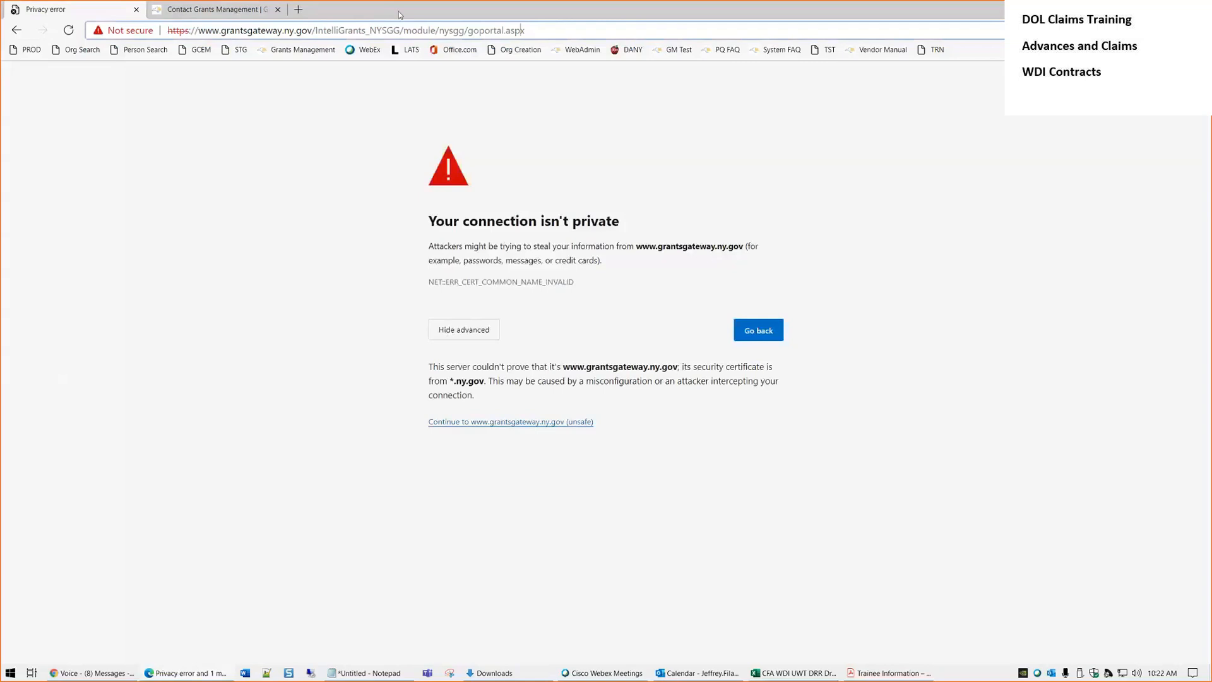
pyautogui.click(32, 50)
pyautogui.moveTo(142, 30); pyautogui.dragTo(234, 30)
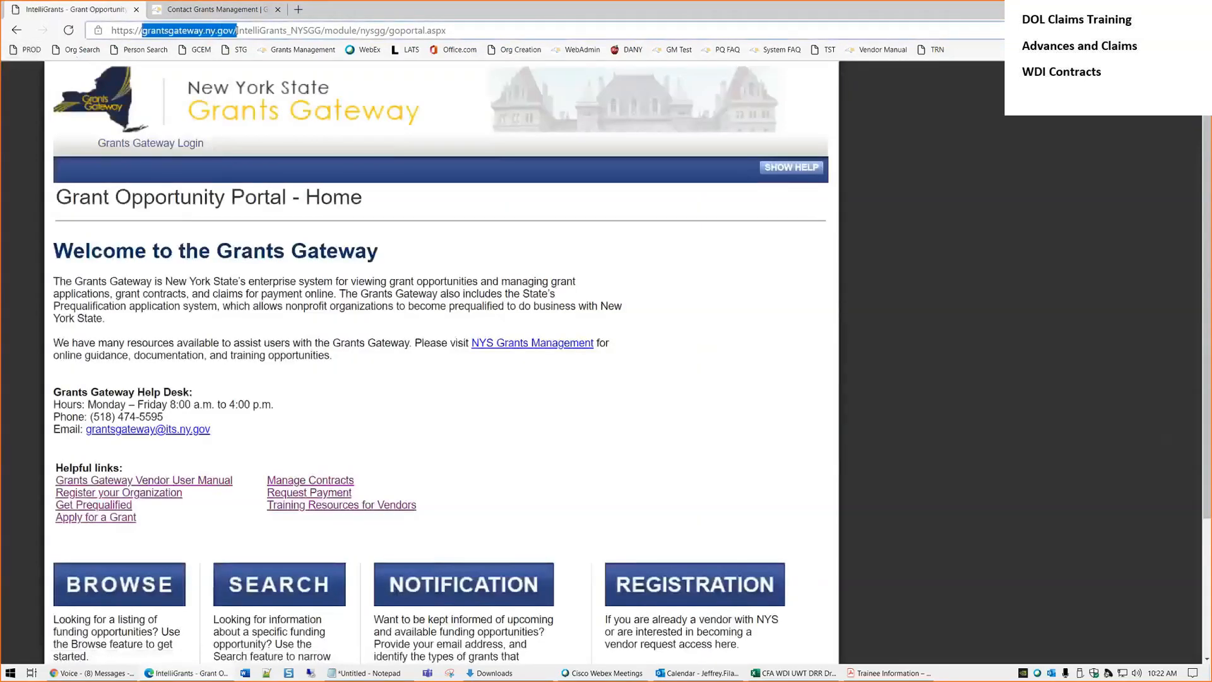
pyautogui.click(916, 380)
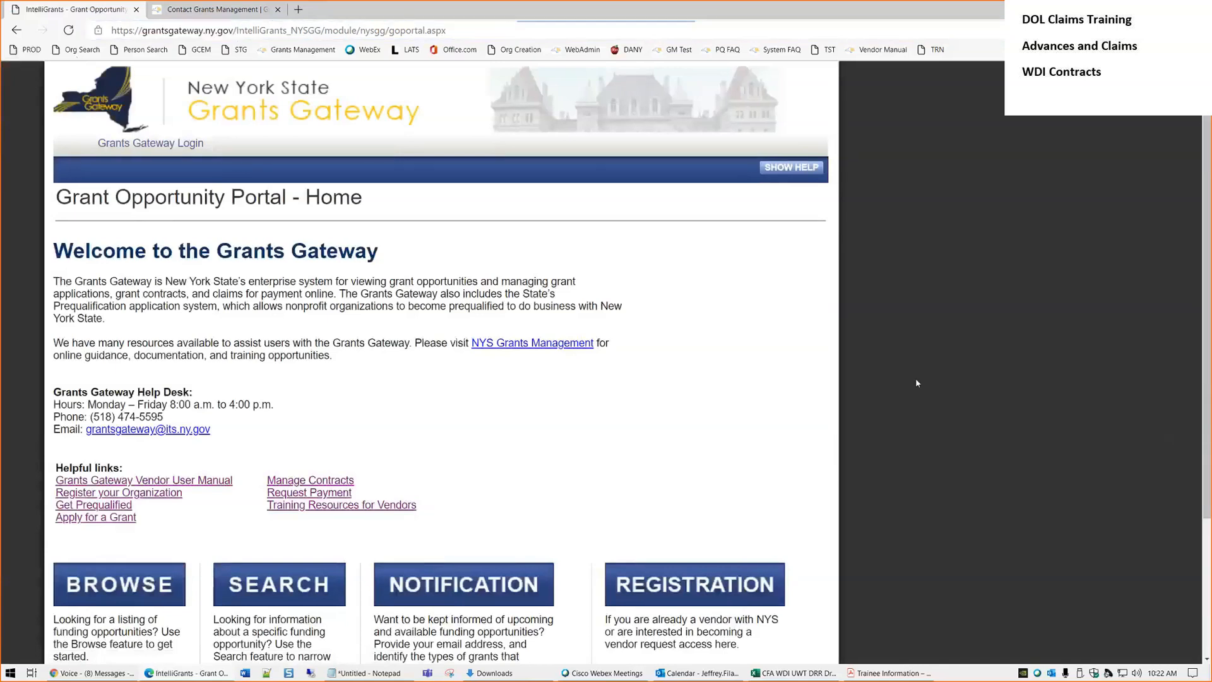
pyautogui.click(162, 145)
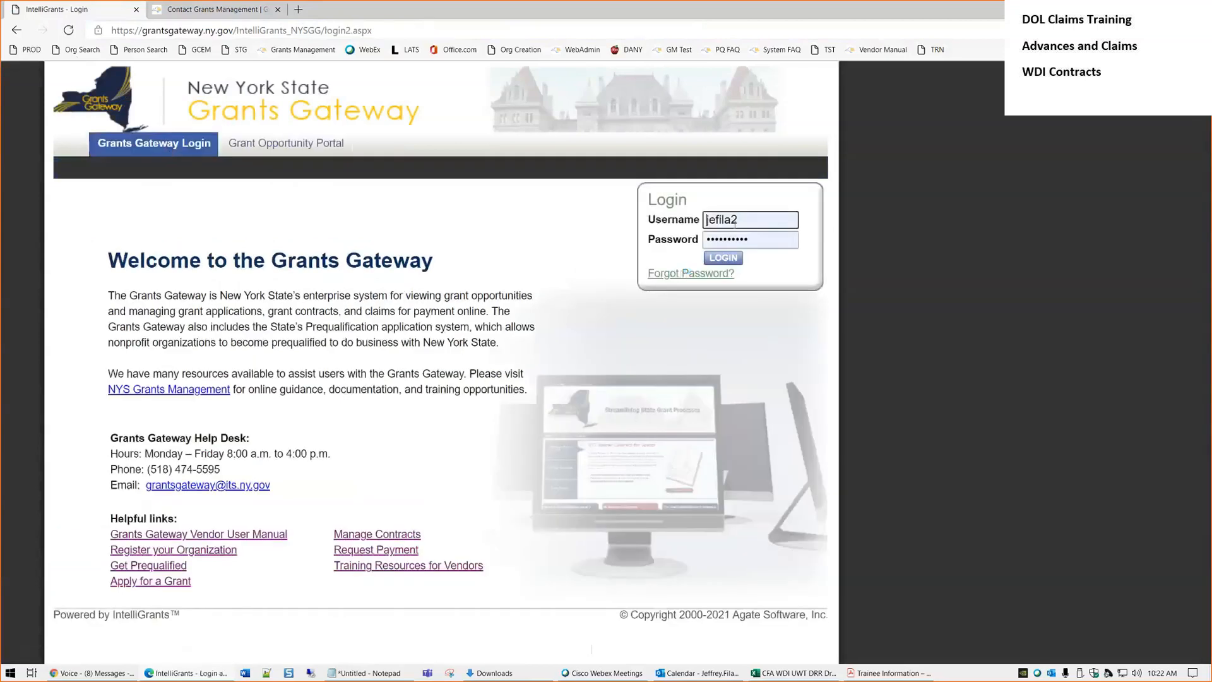
pyautogui.click(934, 51)
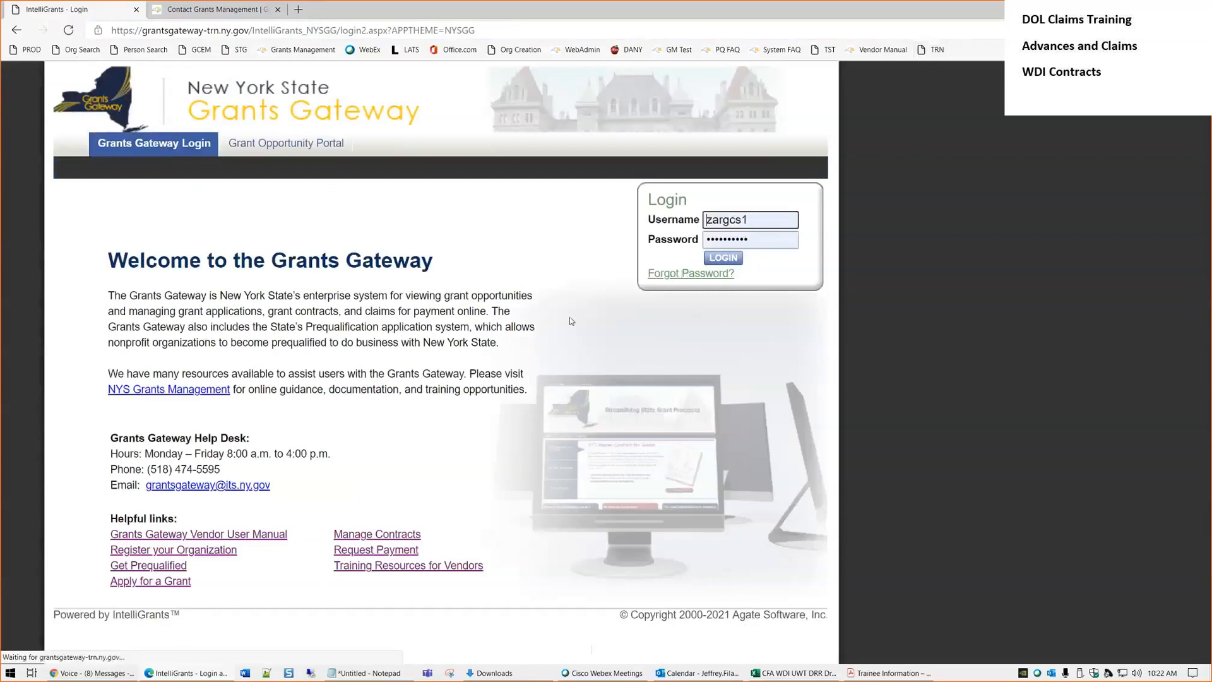
pyautogui.click(729, 263)
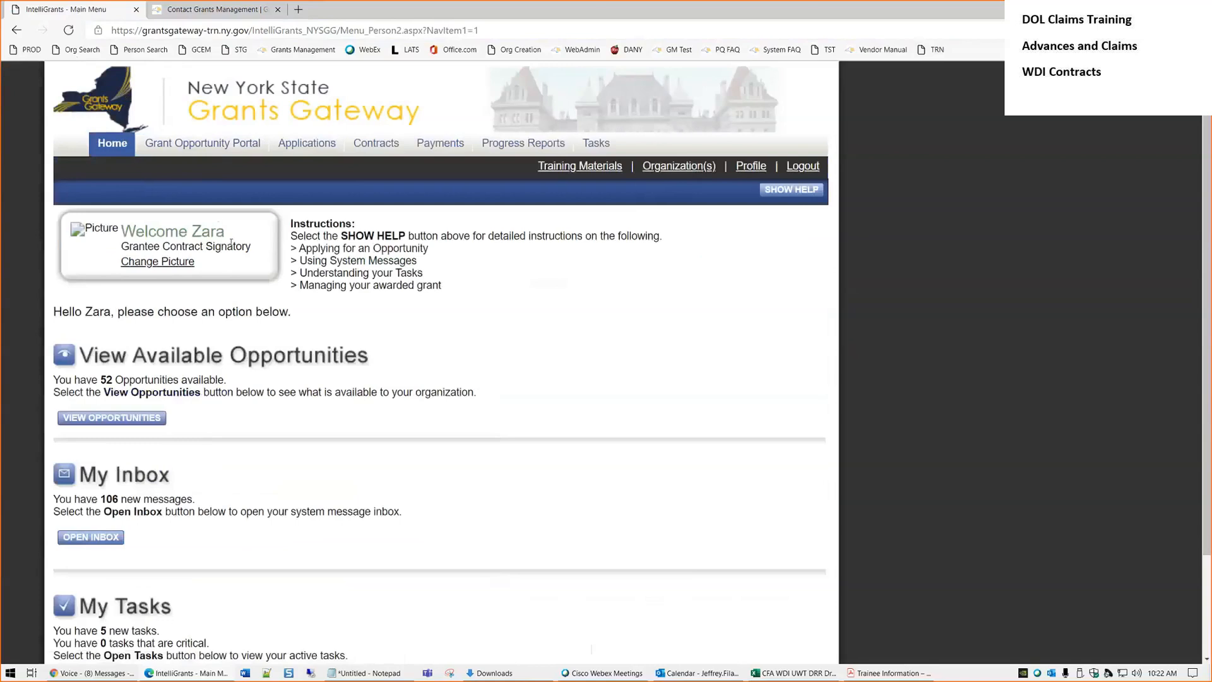
pyautogui.moveTo(252, 247); pyautogui.dragTo(121, 252)
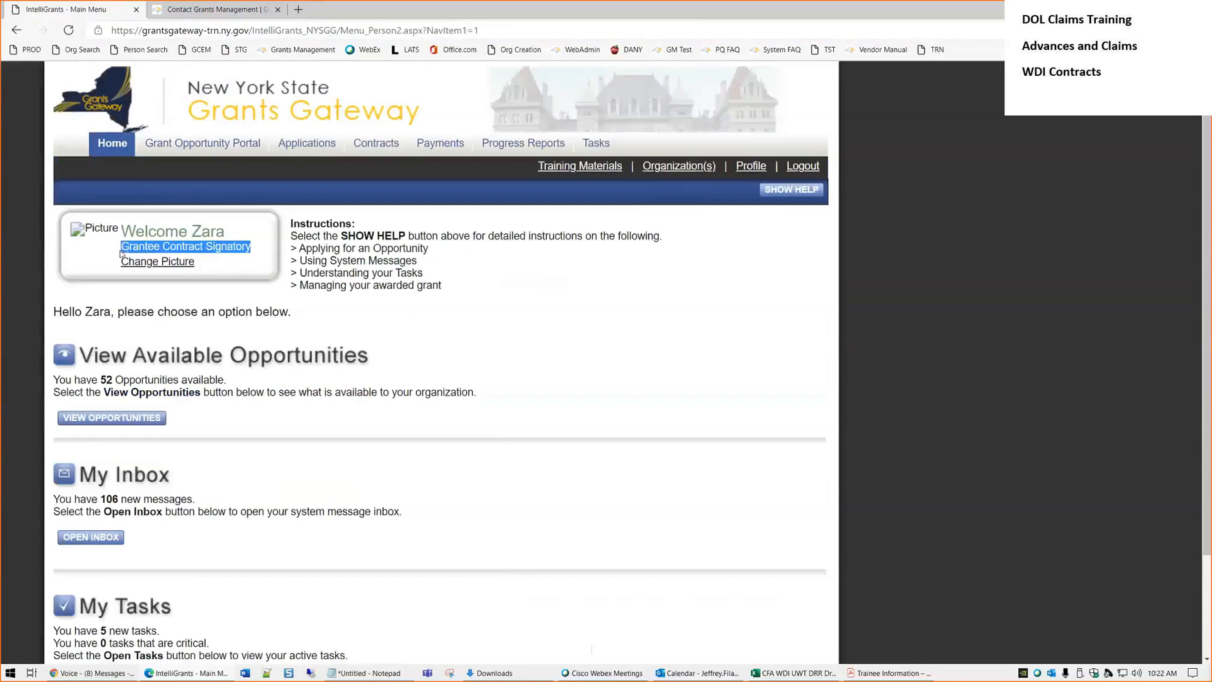
pyautogui.click(628, 295)
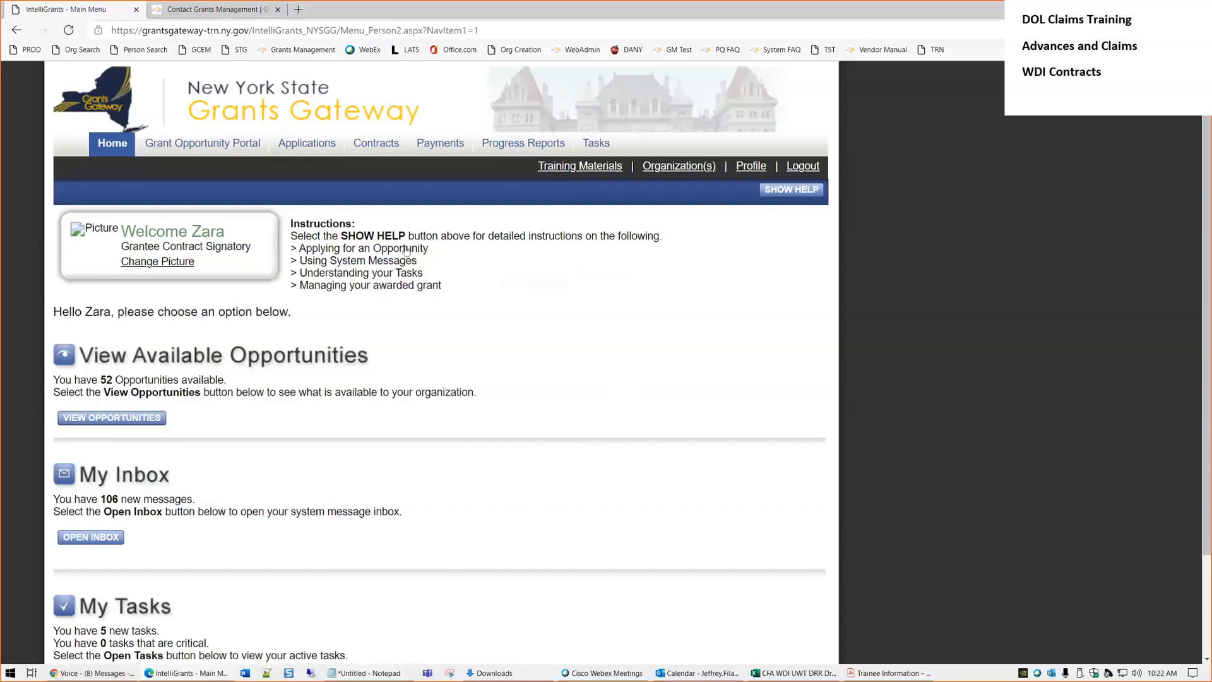
pyautogui.click(382, 146)
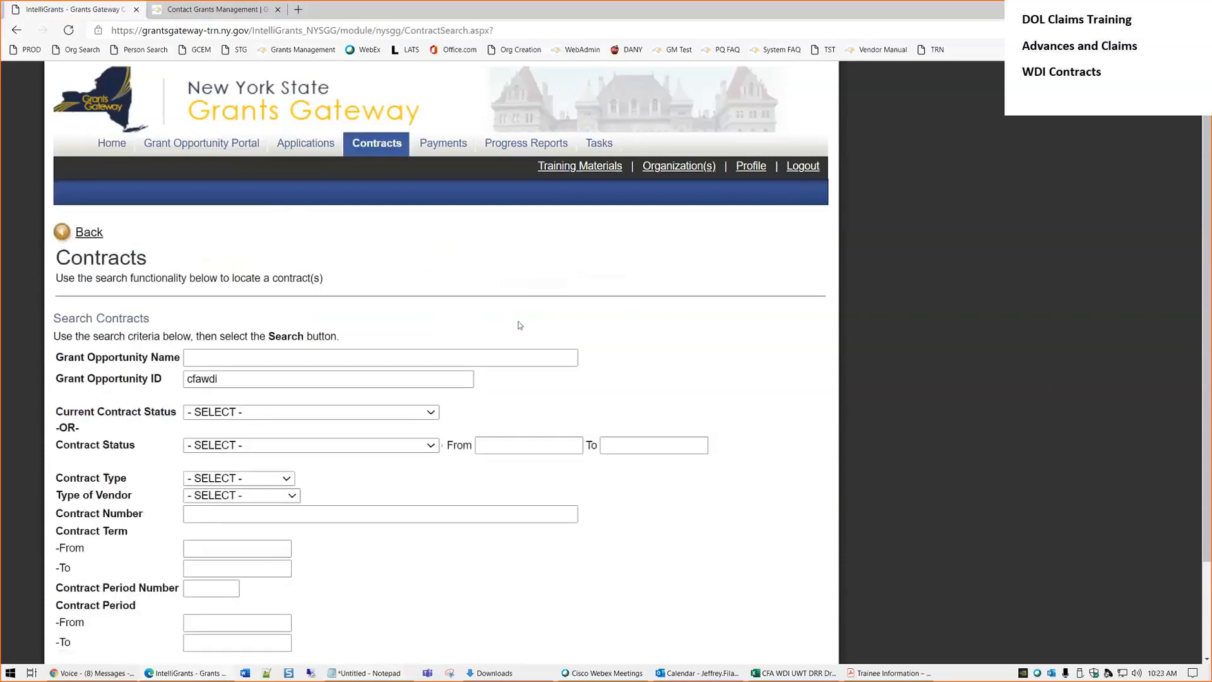
# Search contracts with cfawdi kept as the Grant Opportunity ID
pyautogui.scroll(-2, 519, 325)
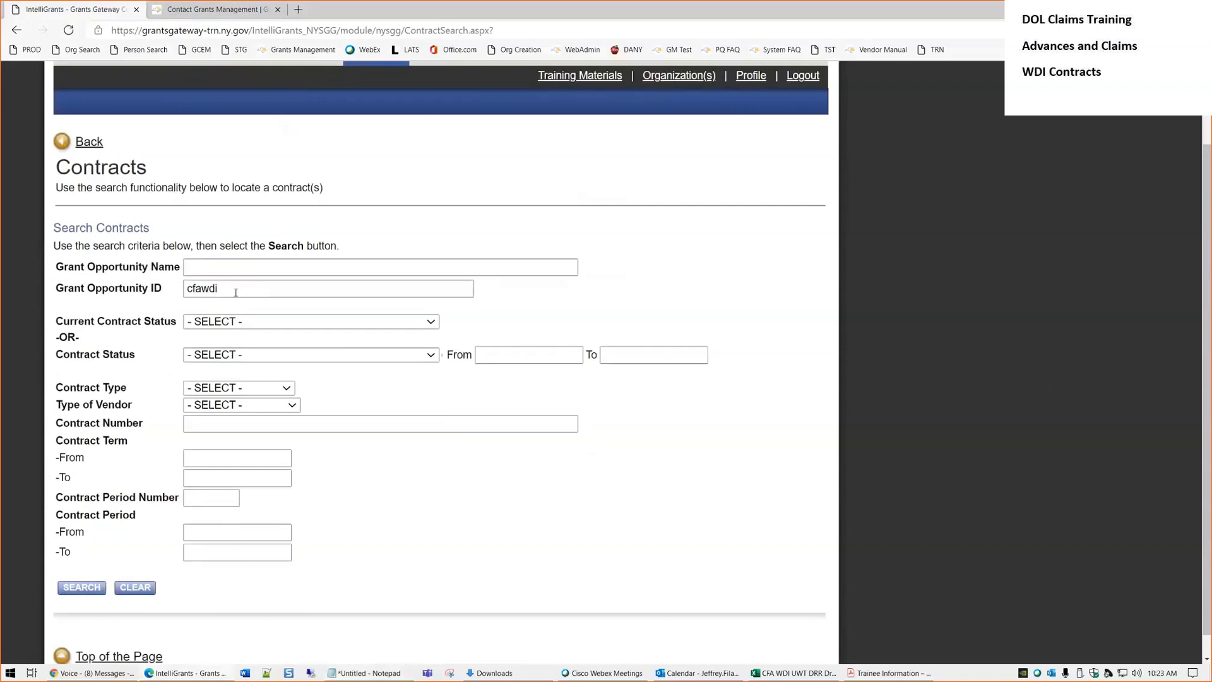
pyautogui.moveTo(235, 292); pyautogui.dragTo(186, 290)
pyautogui.click(205, 304)
pyautogui.moveTo(224, 291); pyautogui.dragTo(111, 284)
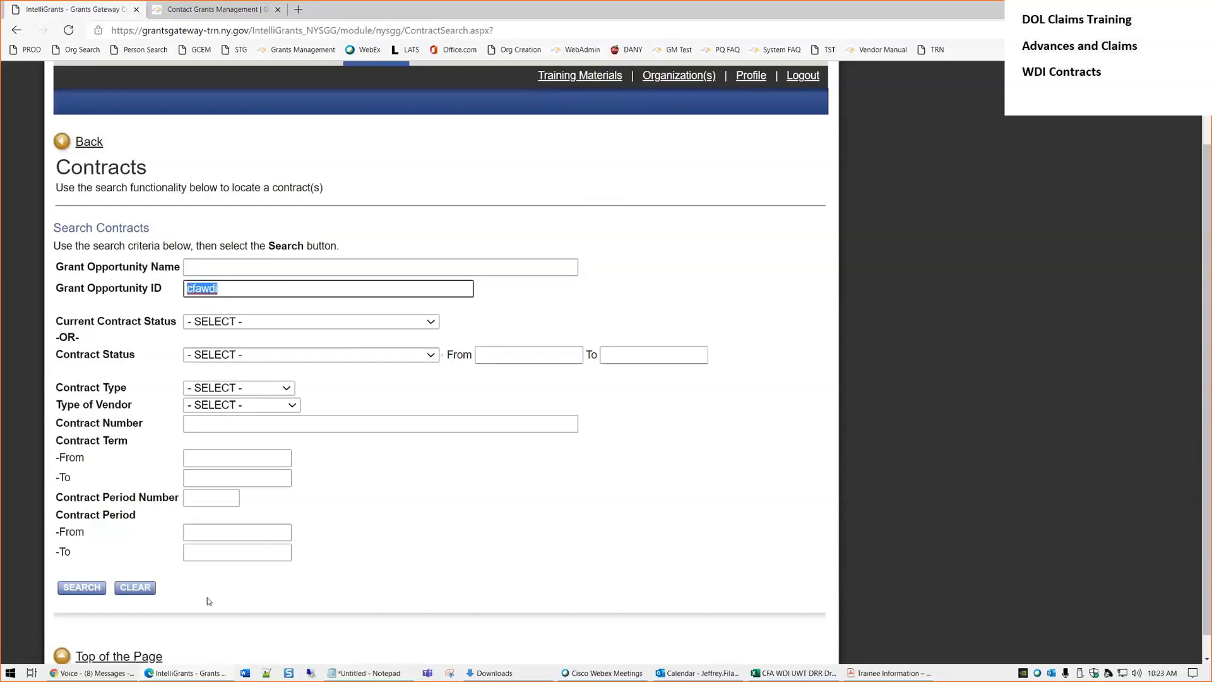
pyautogui.click(501, 517)
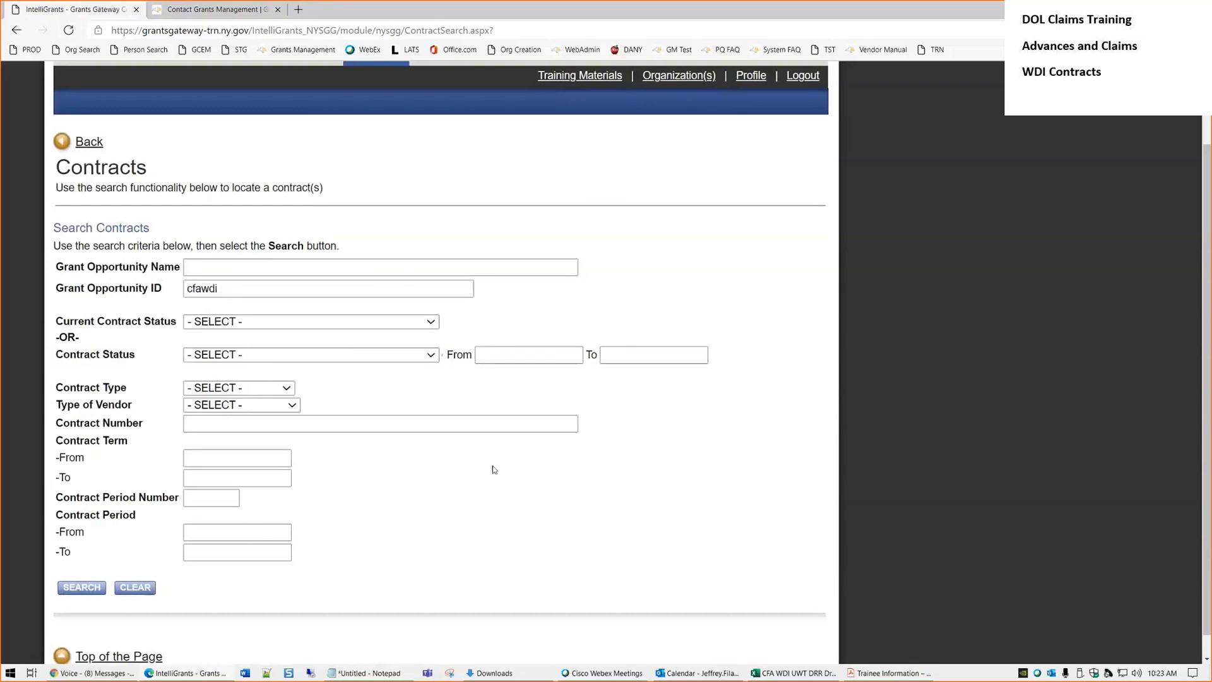
pyautogui.click(142, 287)
pyautogui.moveTo(221, 288); pyautogui.dragTo(142, 288)
pyautogui.click(387, 485)
pyautogui.click(239, 424)
pyautogui.click(493, 490)
pyautogui.click(78, 594)
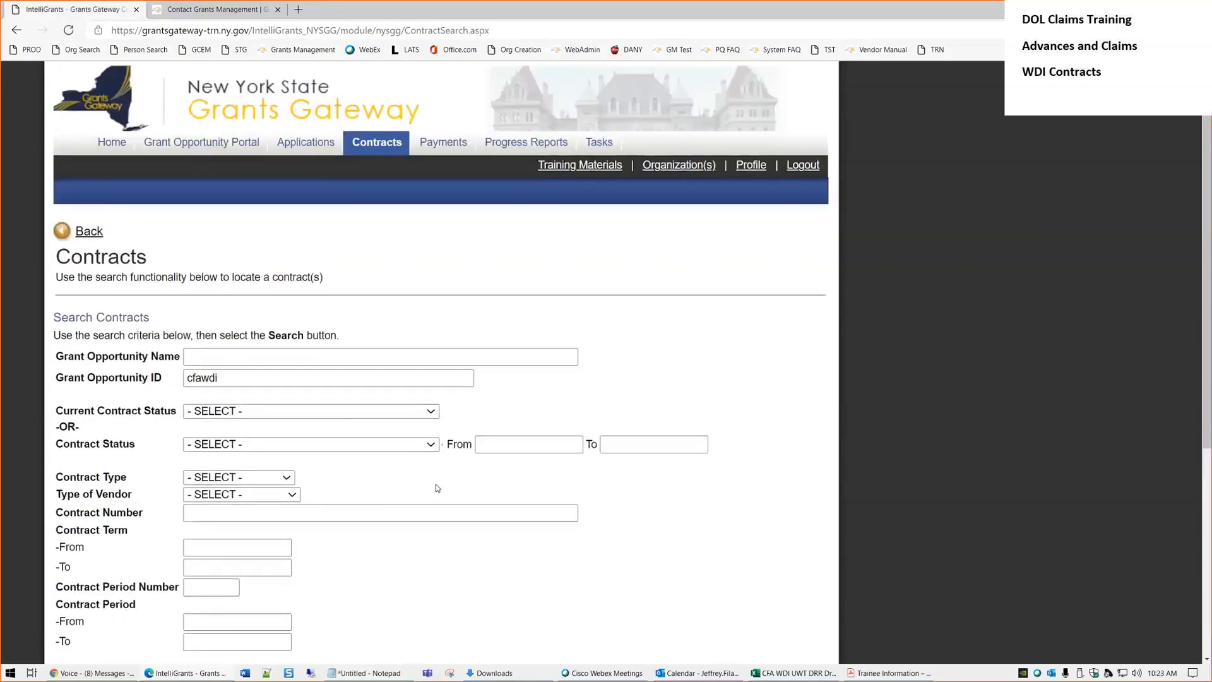
# Review the results, highlighting the $56,000.00 and $60,000.00 amounts and both contract numbers
pyautogui.scroll(-5, 437, 488)
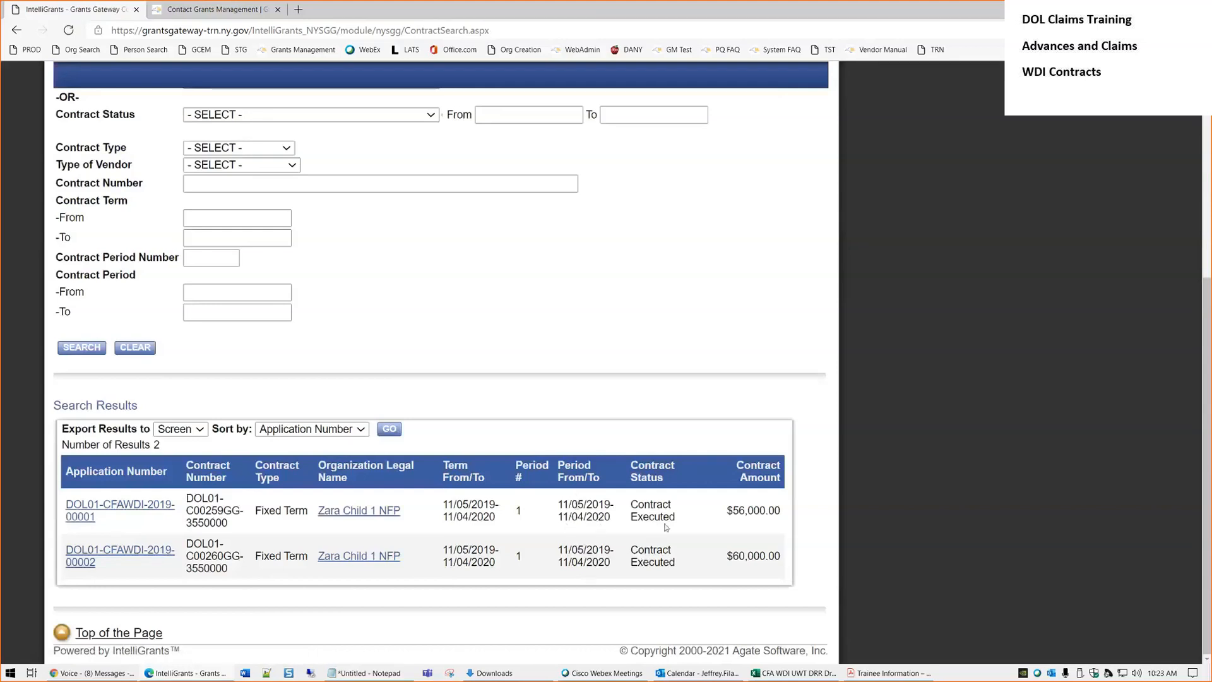
pyautogui.moveTo(781, 512); pyautogui.dragTo(726, 512)
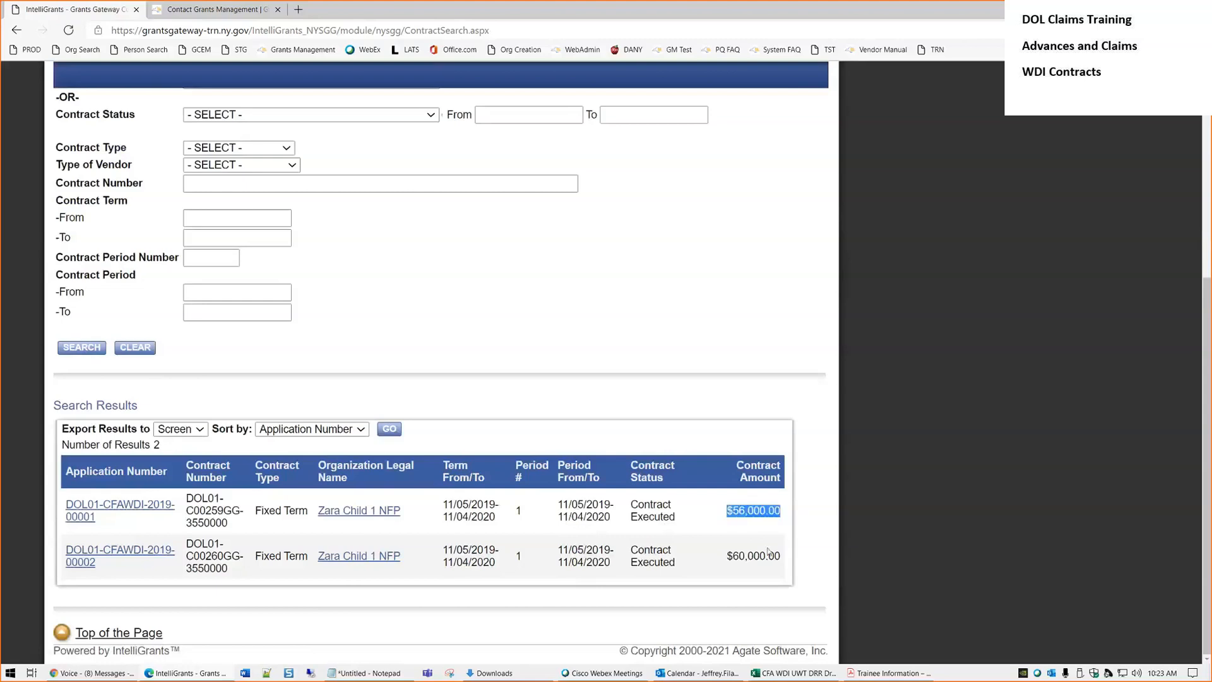
pyautogui.click(750, 560)
pyautogui.moveTo(781, 557); pyautogui.dragTo(733, 561)
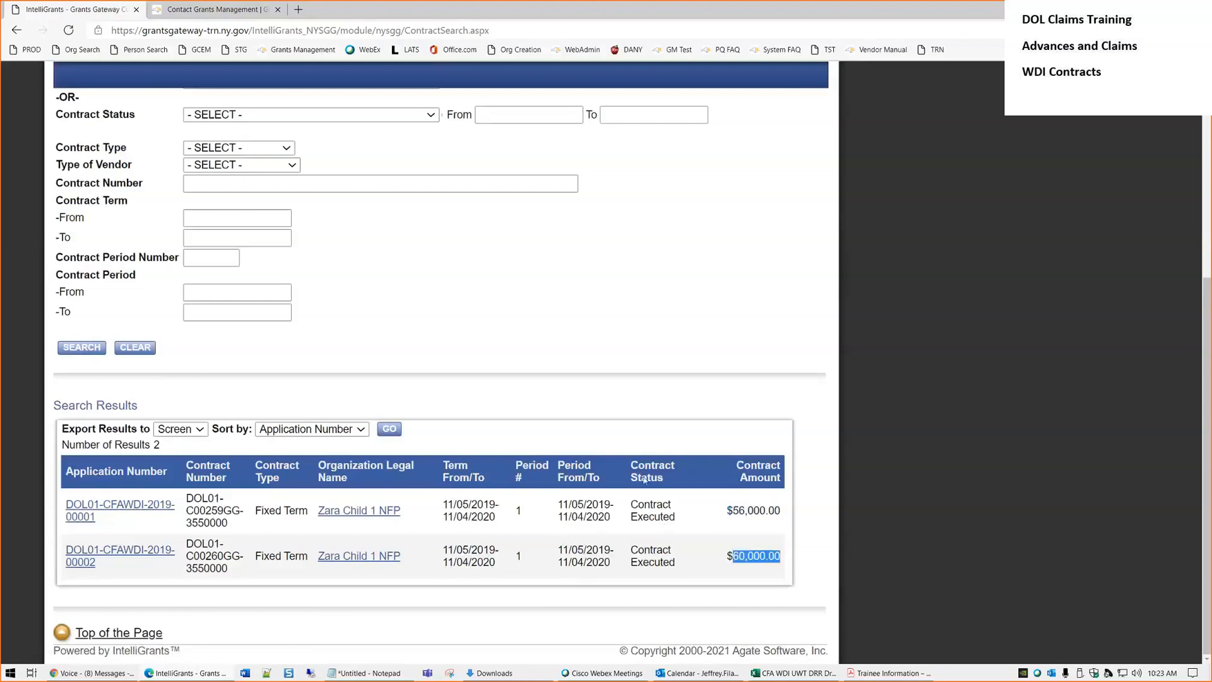
pyautogui.click(663, 417)
pyautogui.moveTo(224, 510); pyautogui.dragTo(193, 511)
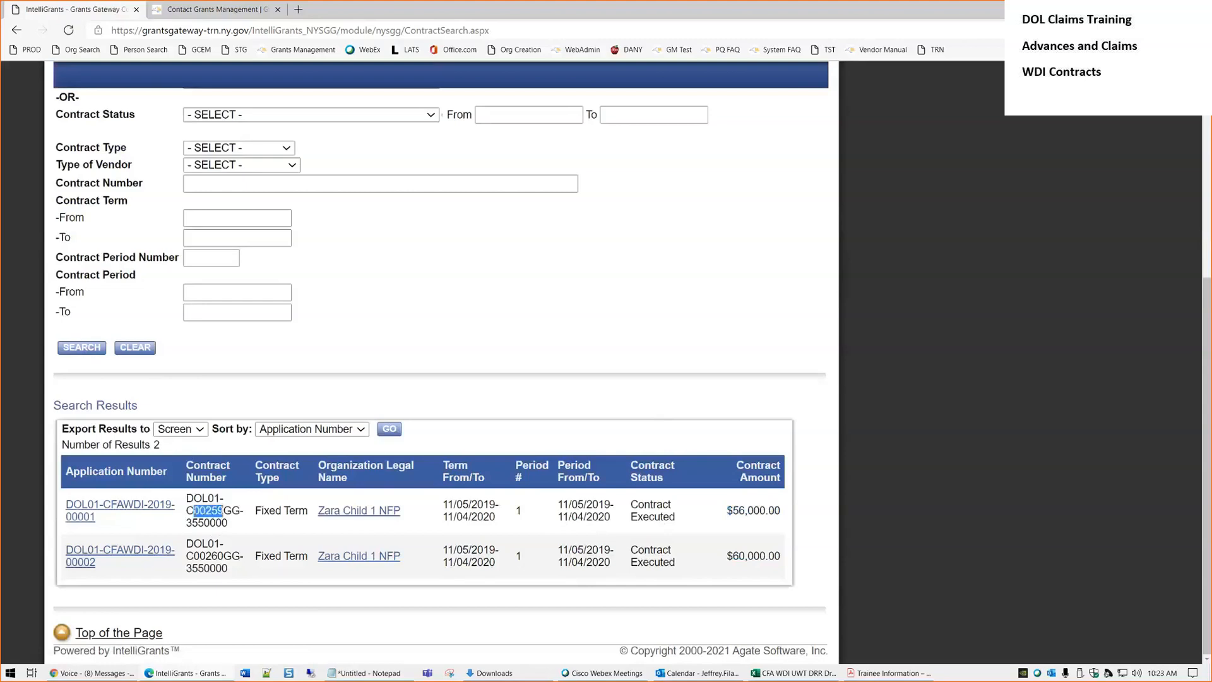
pyautogui.moveTo(225, 557); pyautogui.dragTo(193, 557)
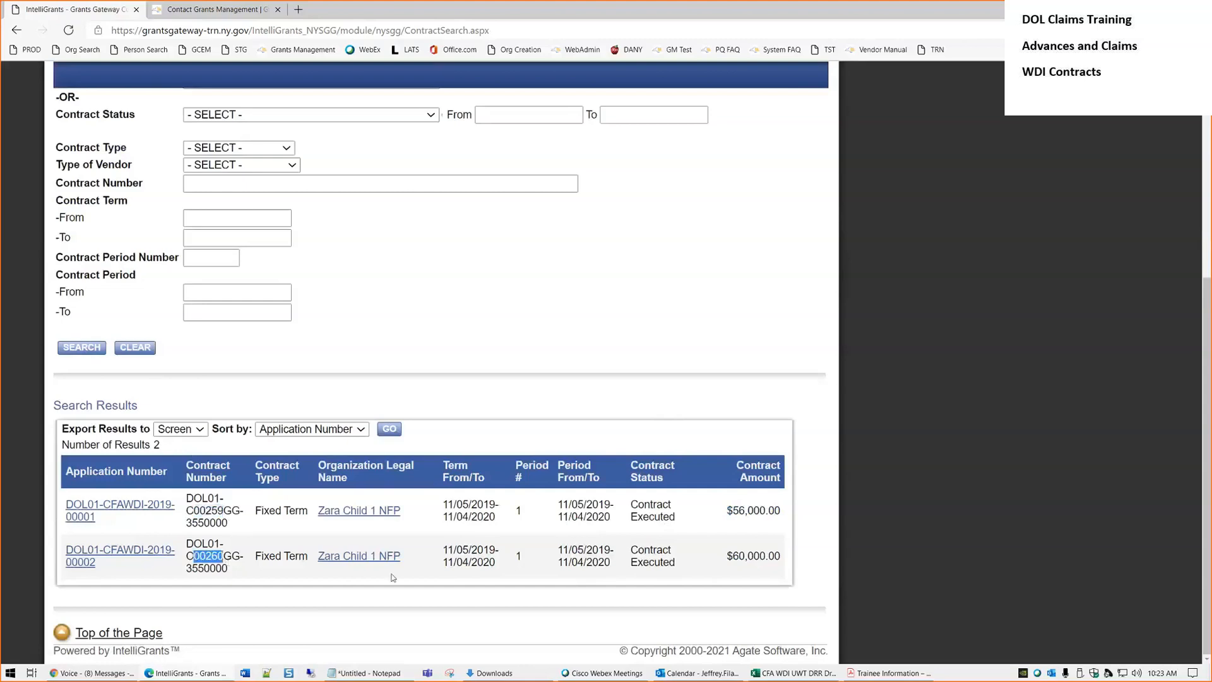
pyautogui.click(512, 577)
pyautogui.scroll(5, 214, 521)
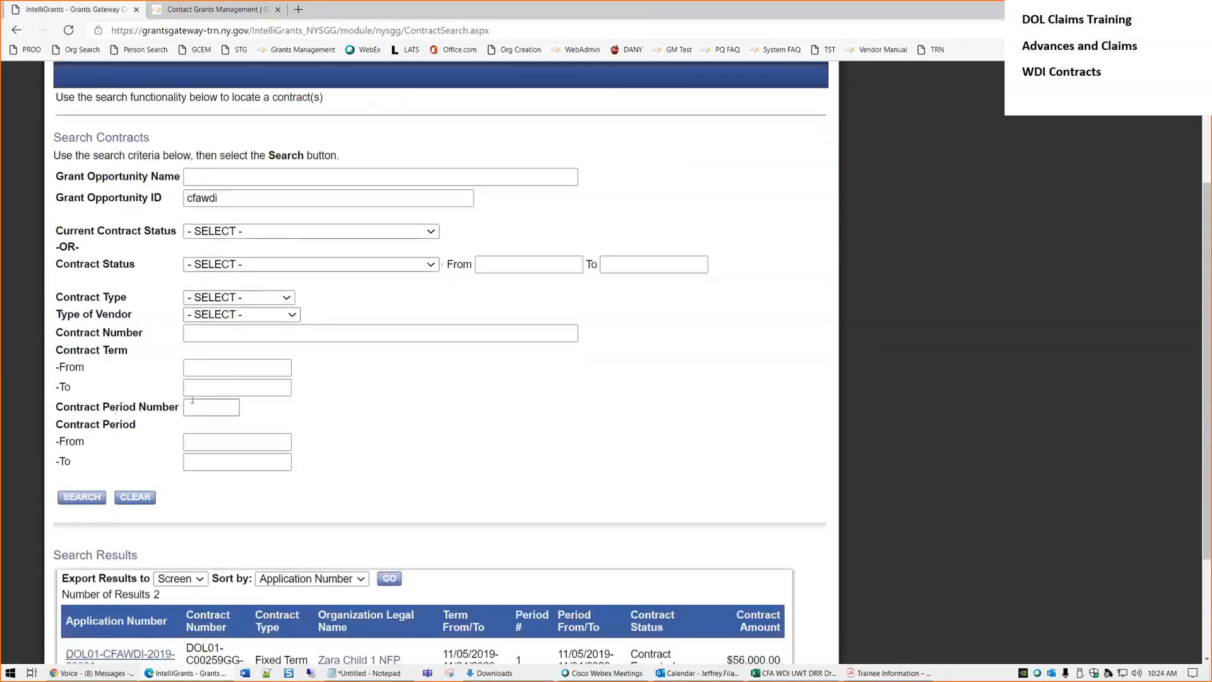
pyautogui.scroll(-3, 265, 360)
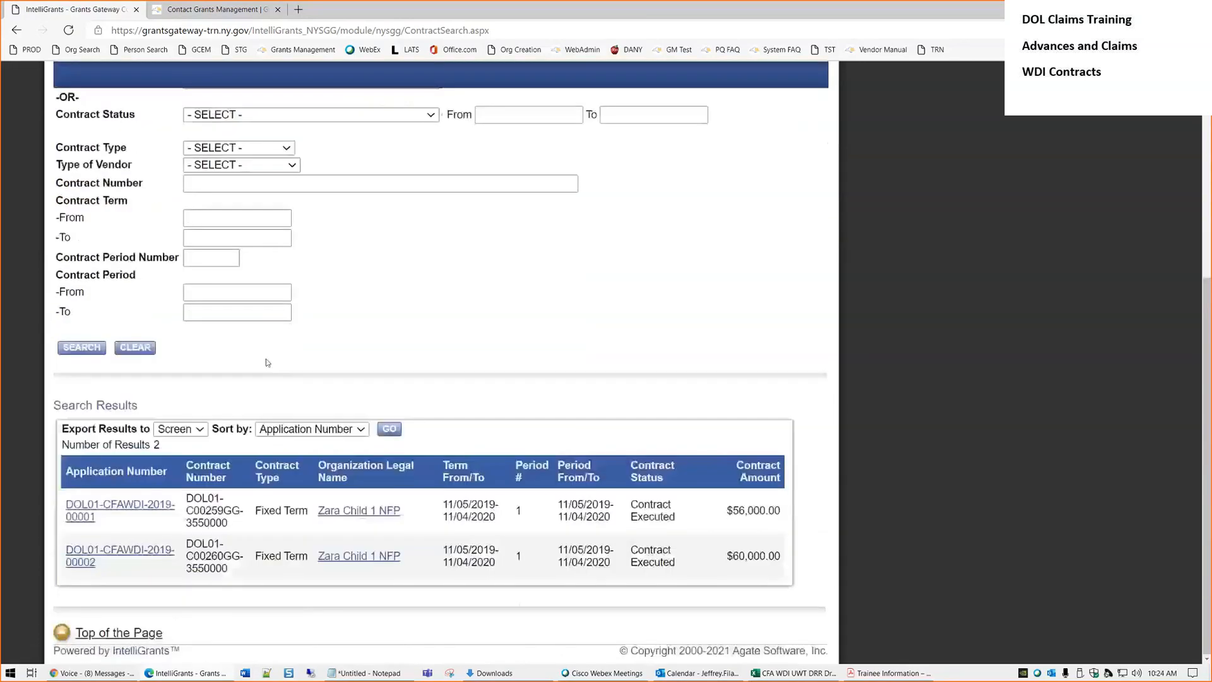
# Open contract DOL01-CFAWDI-2019-00002 and check its Details show Contract Executed status
pyautogui.click(152, 552)
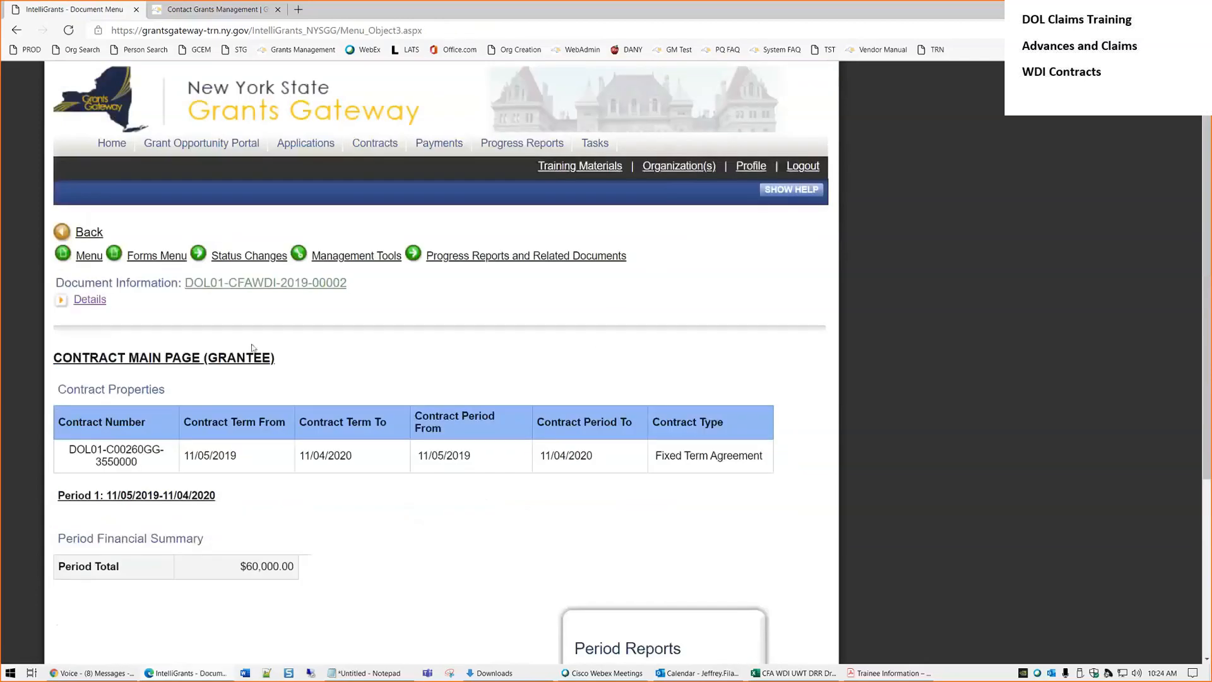
pyautogui.click(90, 300)
pyautogui.moveTo(606, 372); pyautogui.dragTo(517, 367)
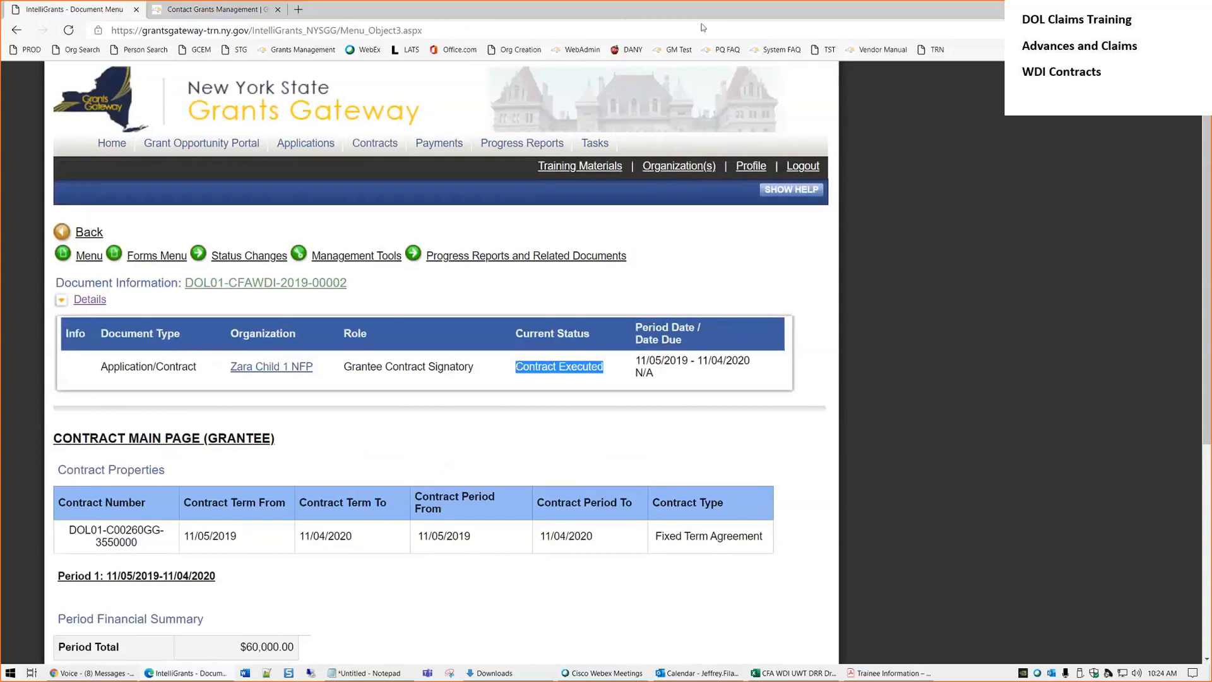
pyautogui.click(372, 441)
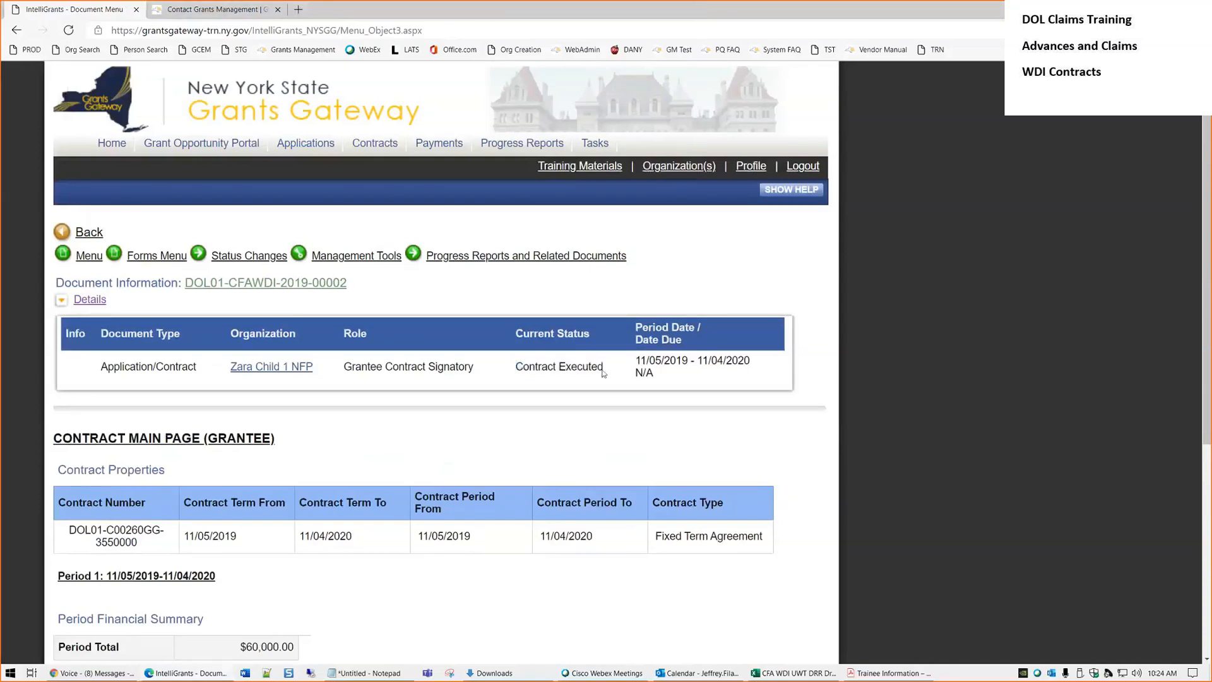
pyautogui.moveTo(607, 369); pyautogui.dragTo(516, 366)
pyautogui.click(505, 380)
# Bring up the contract's Progress Reports and Related Documents popup
pyautogui.click(152, 257)
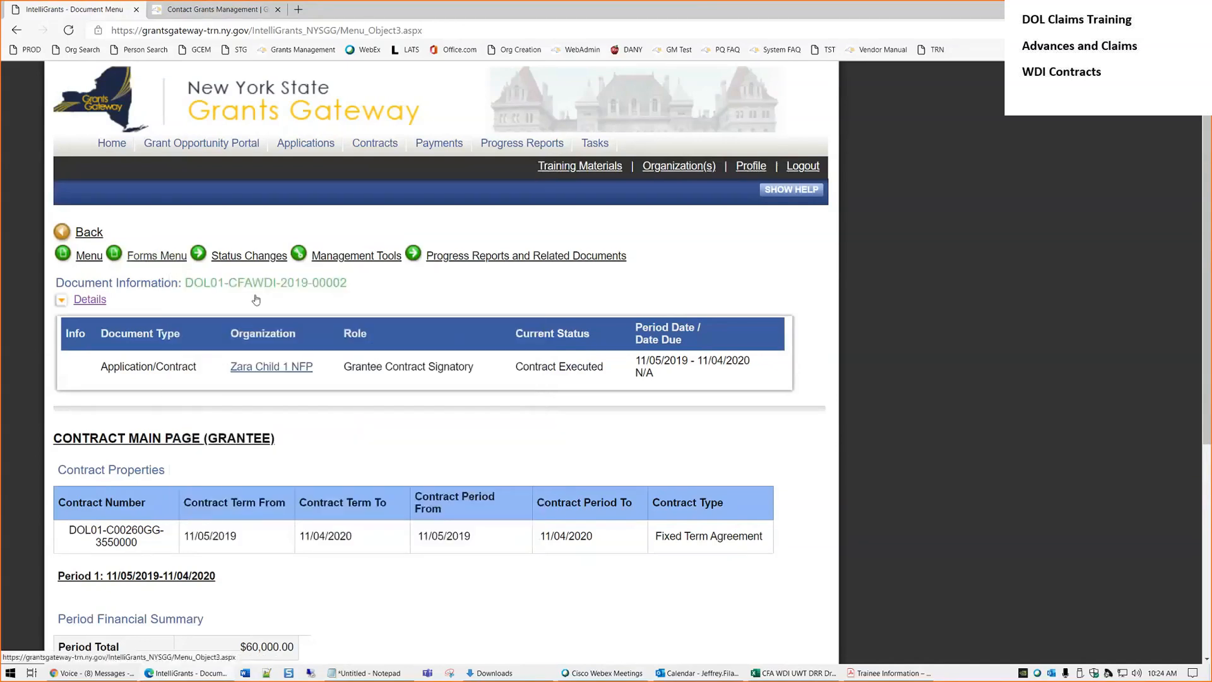
pyautogui.moveTo(157, 255)
pyautogui.moveTo(522, 331)
pyautogui.mouseDown()
pyautogui.moveTo(522, 468)
pyautogui.moveTo(517, 318)
pyautogui.mouseUp()
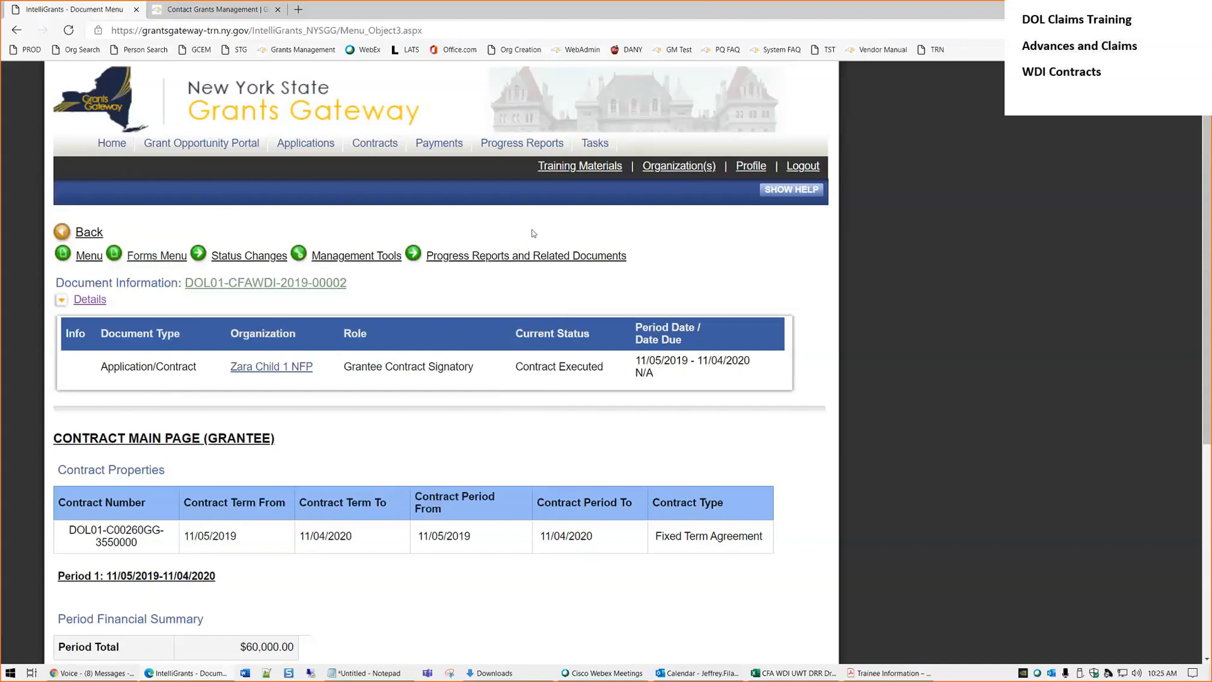
pyautogui.moveTo(535, 261)
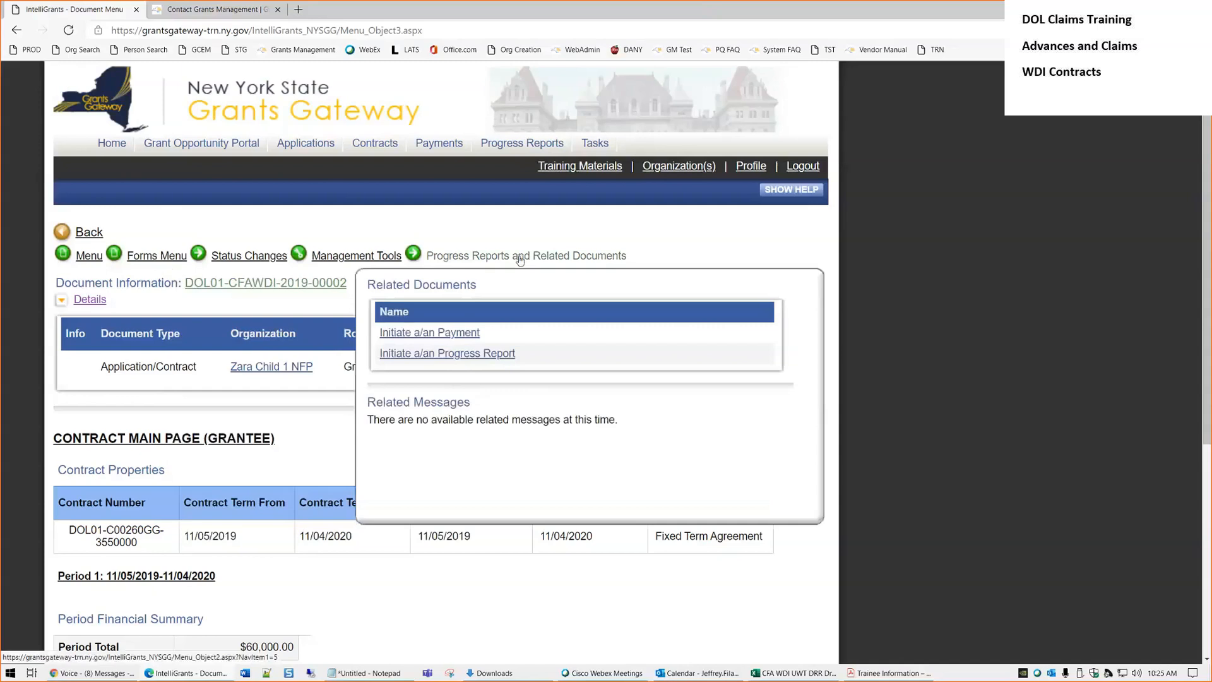
pyautogui.click(433, 335)
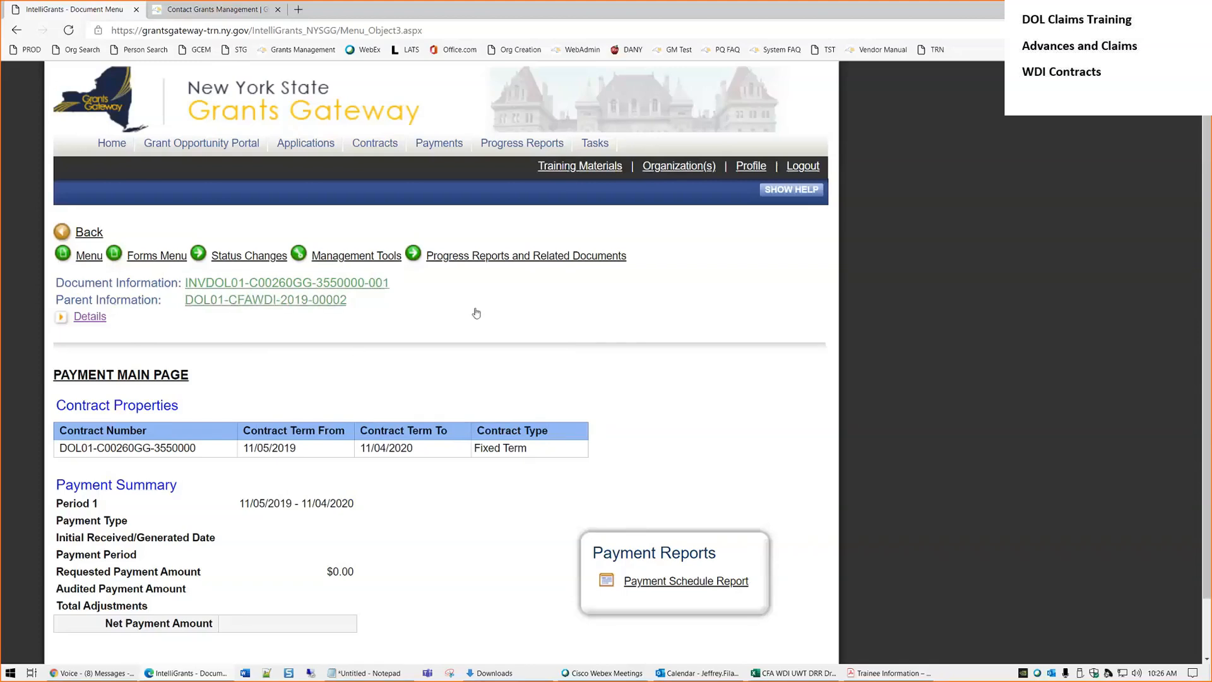
pyautogui.moveTo(202, 373); pyautogui.dragTo(55, 376)
pyautogui.click(233, 371)
pyautogui.moveTo(139, 263)
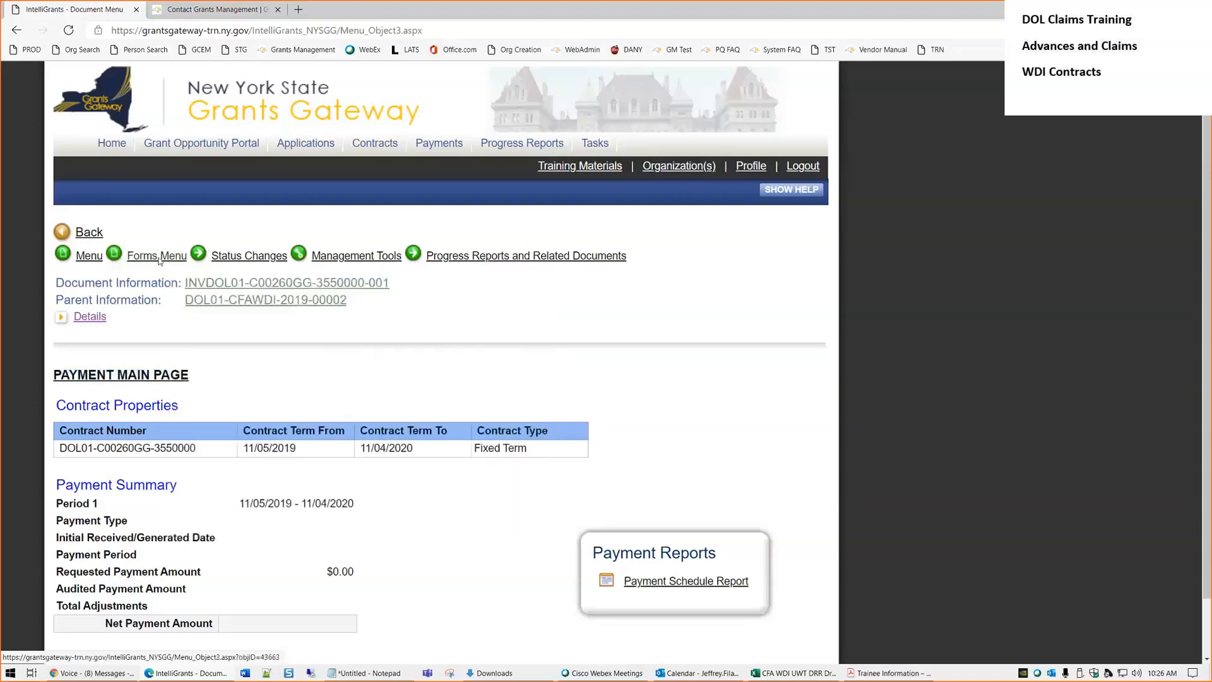
pyautogui.scroll(-2, 203, 430)
pyautogui.moveTo(278, 503); pyautogui.dragTo(213, 435)
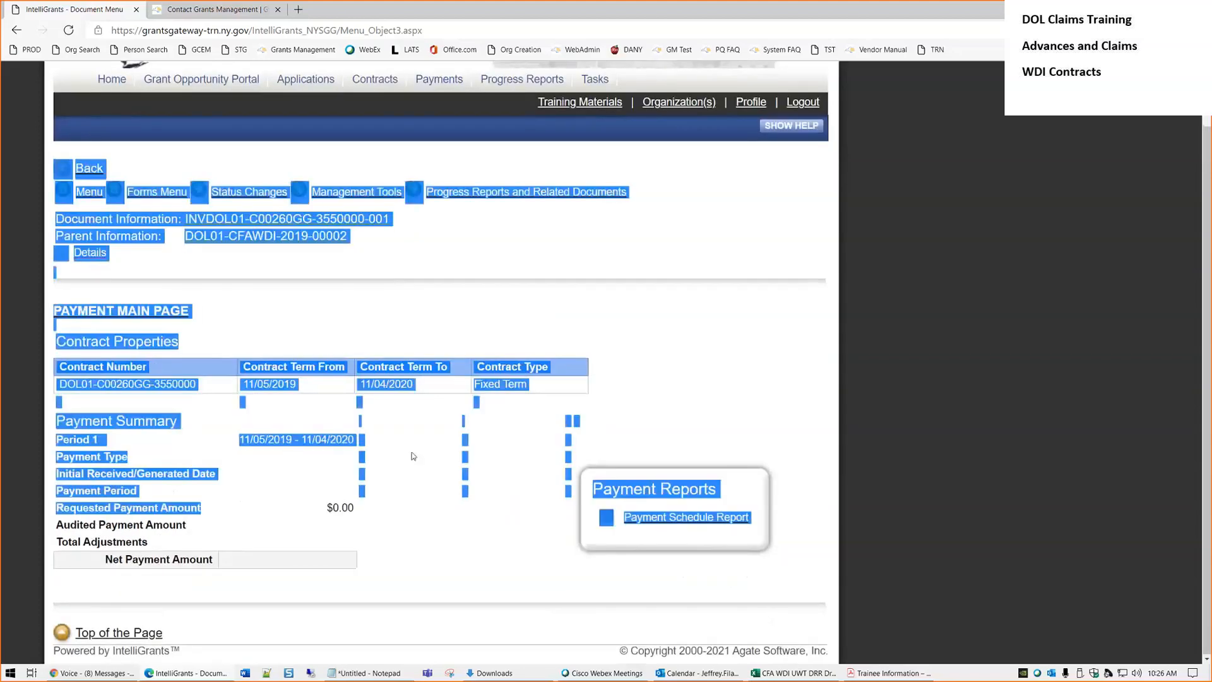
pyautogui.click(184, 533)
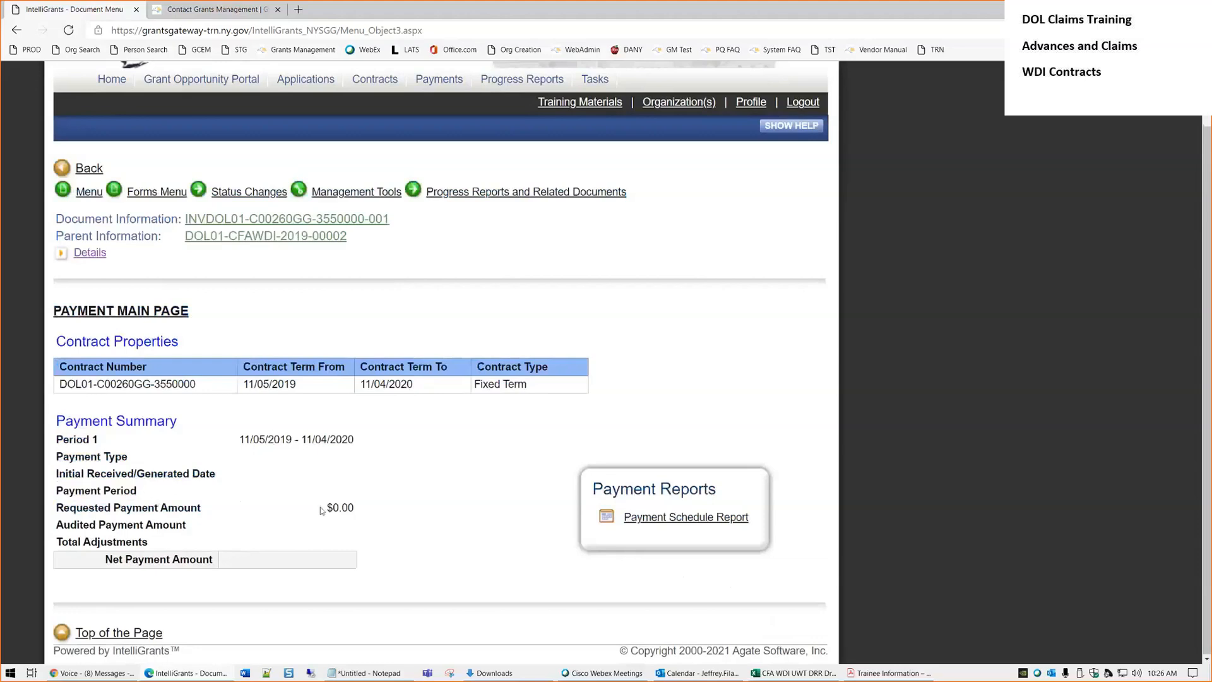
pyautogui.scroll(1, 321, 510)
pyautogui.moveTo(147, 258)
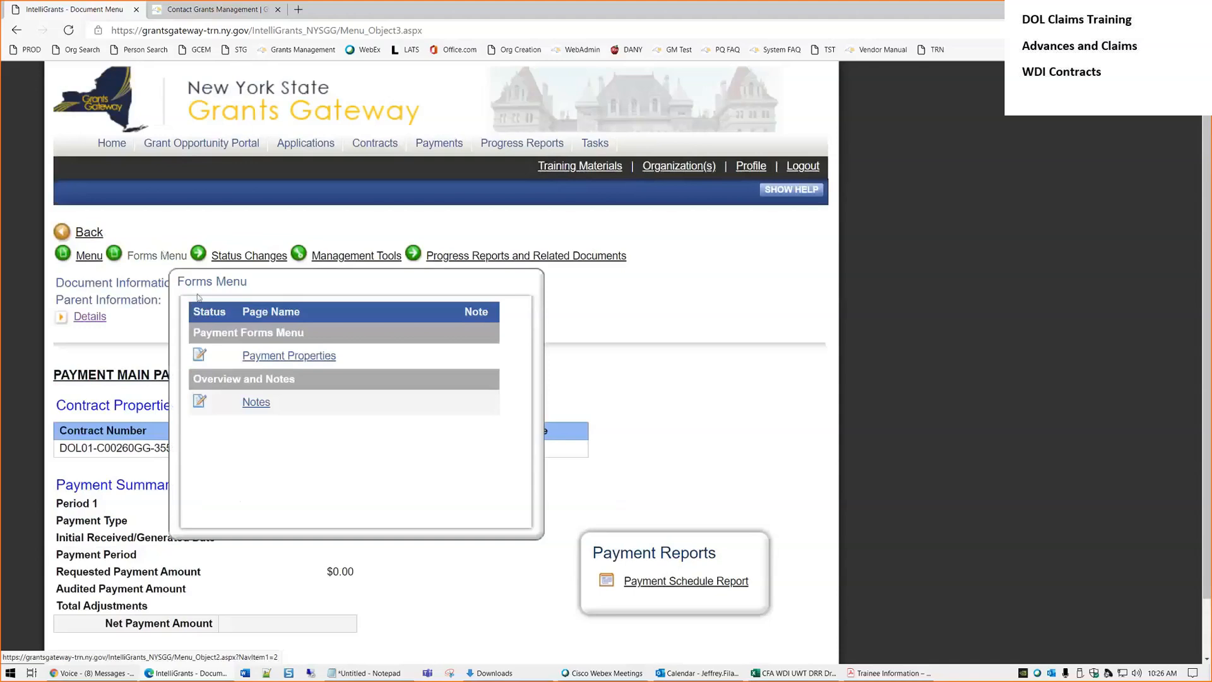
pyautogui.click(266, 358)
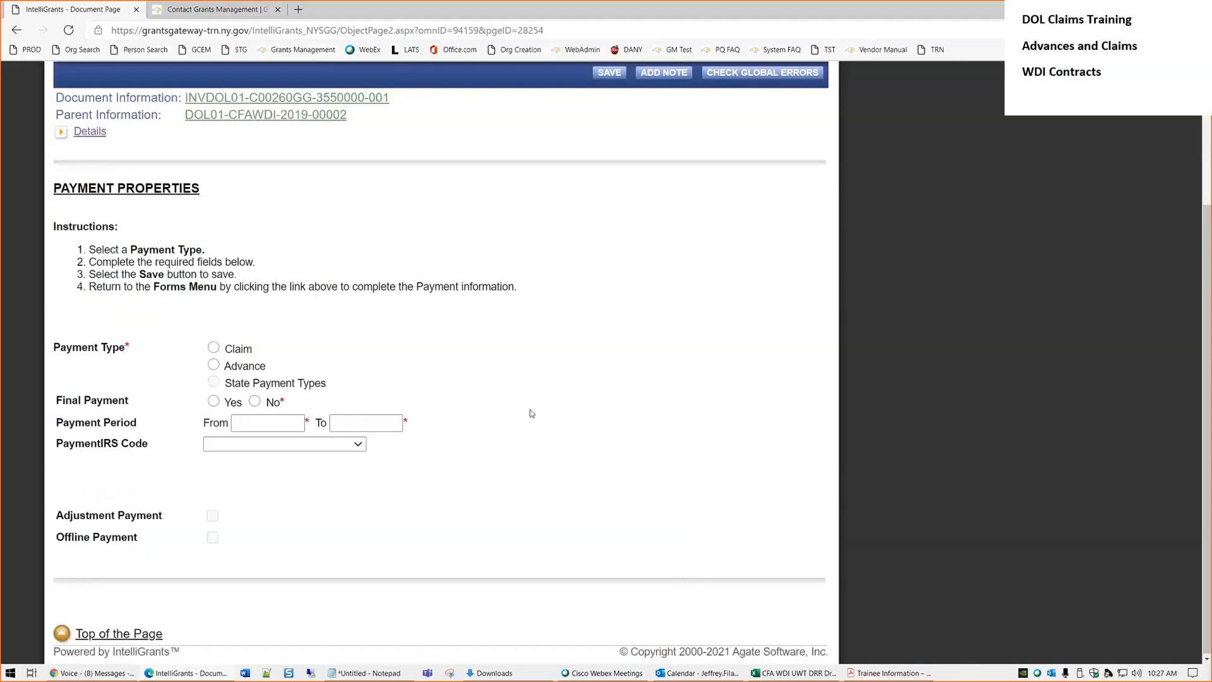
pyautogui.scroll(1, 569, 457)
pyautogui.scroll(4, 569, 457)
pyautogui.moveTo(540, 265)
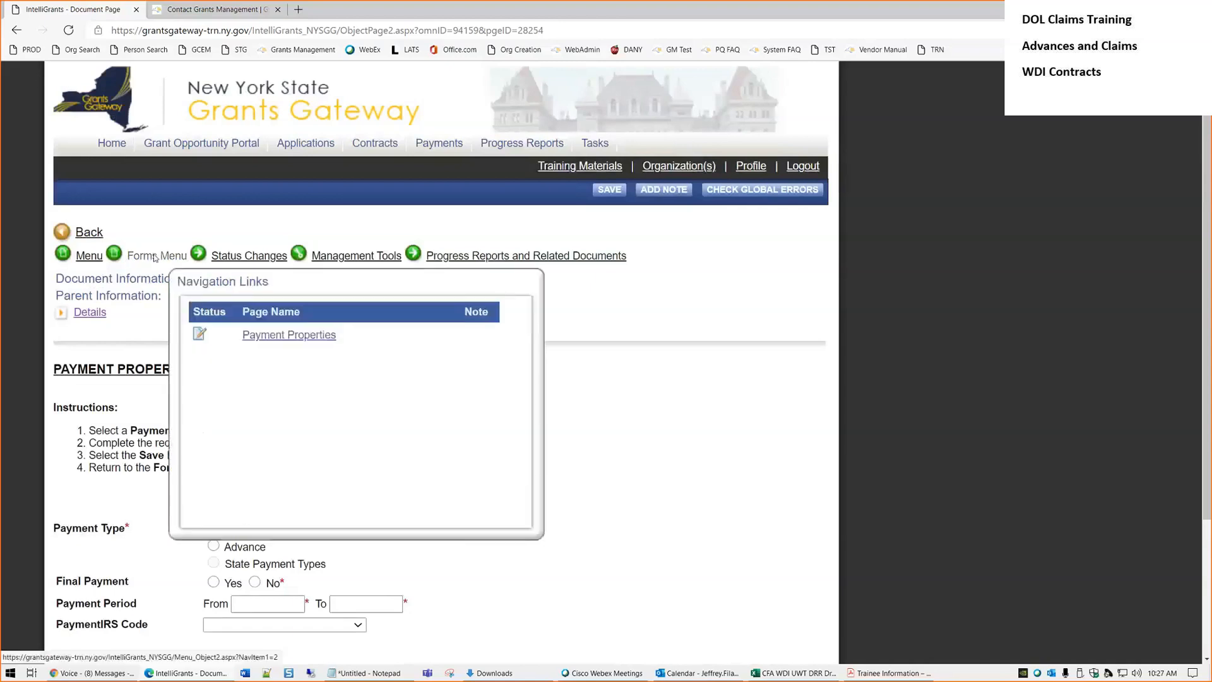
pyautogui.scroll(-3, 468, 463)
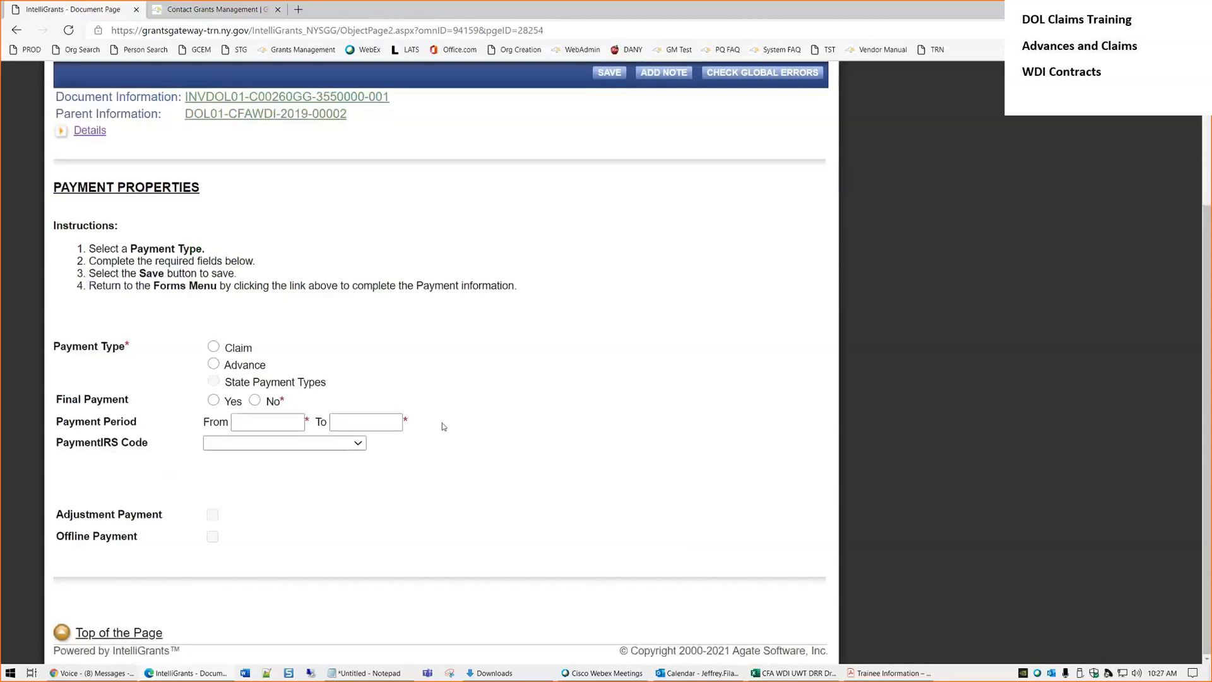
# Set the payment type to Advance and Final Payment to No
pyautogui.click(214, 346)
pyautogui.click(213, 365)
pyautogui.click(255, 402)
pyautogui.moveTo(284, 399)
pyautogui.scroll(3, 470, 463)
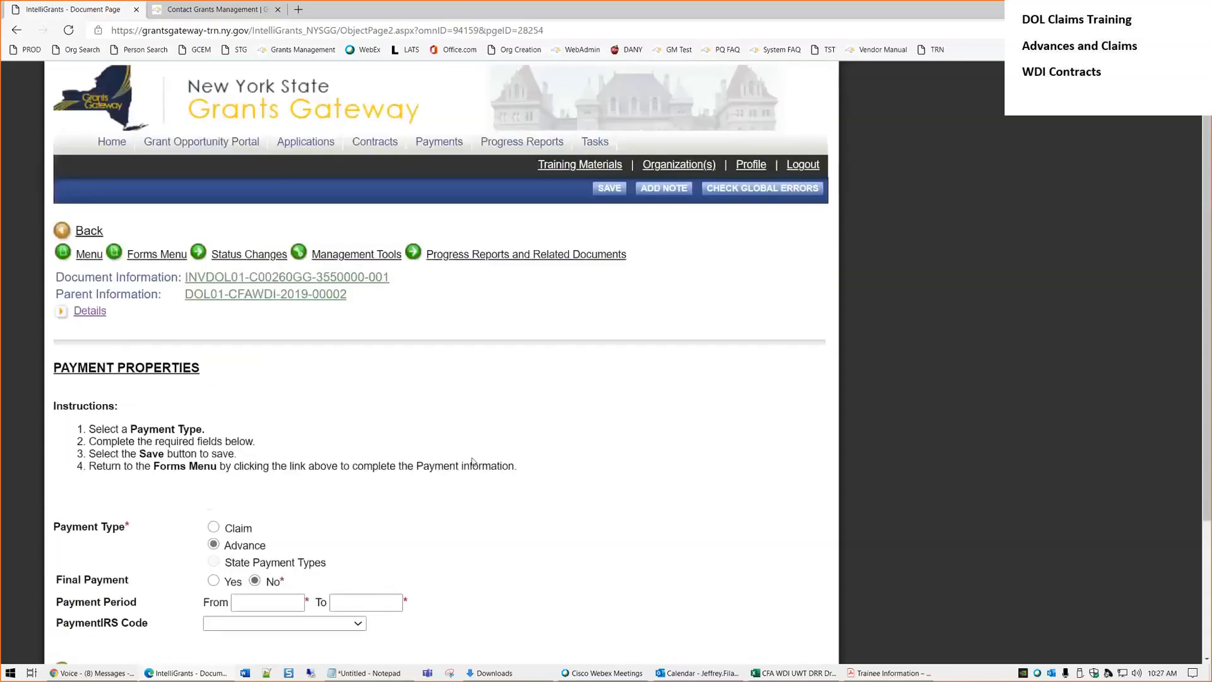
pyautogui.click(96, 313)
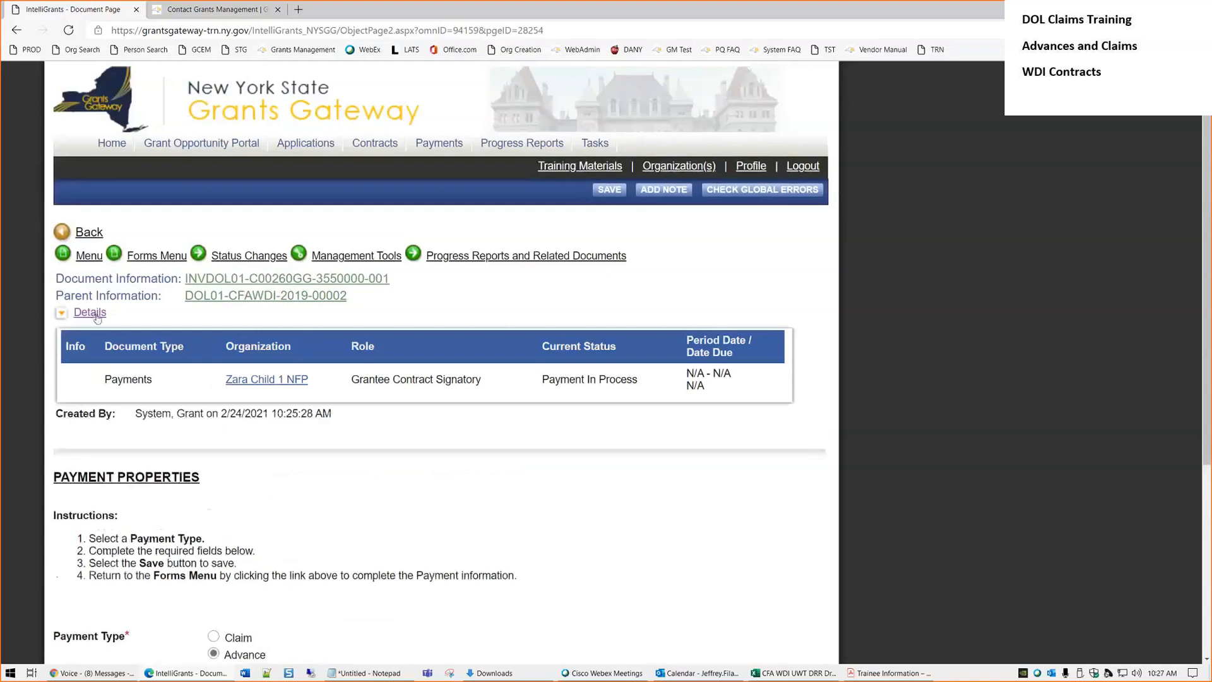
pyautogui.scroll(-4, 391, 472)
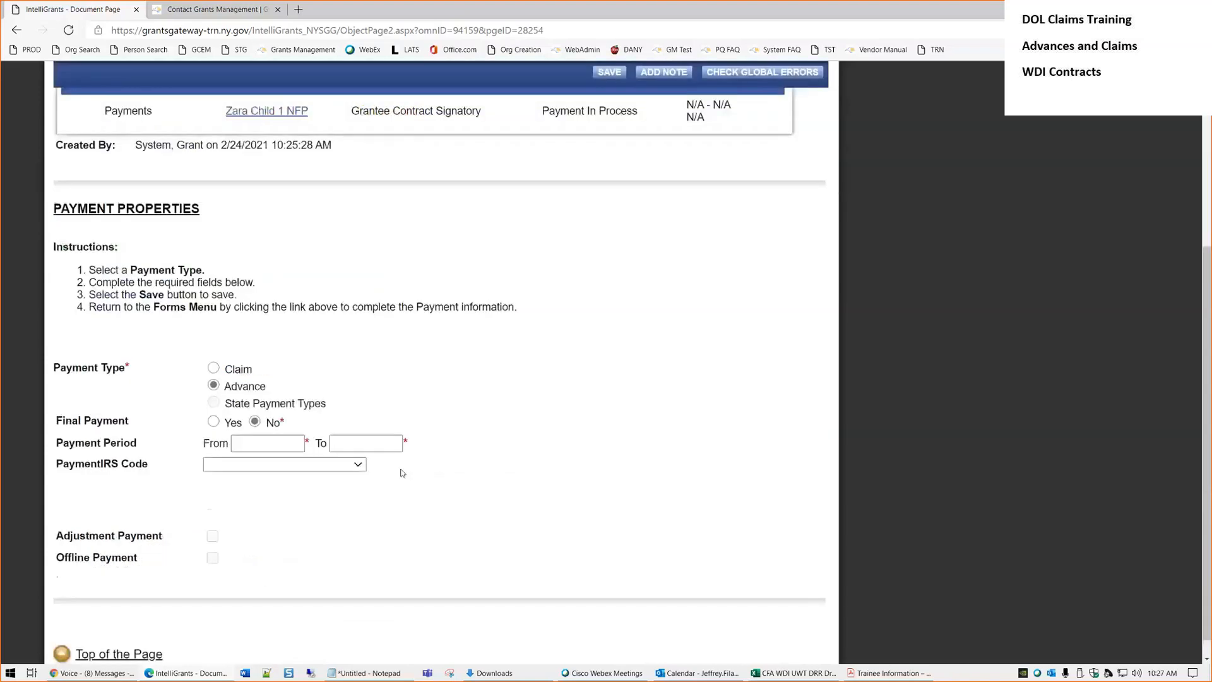
# Enter the payment period 11/04/2019 to 11/3/2020, leaving the IRS code unselected
pyautogui.click(281, 439)
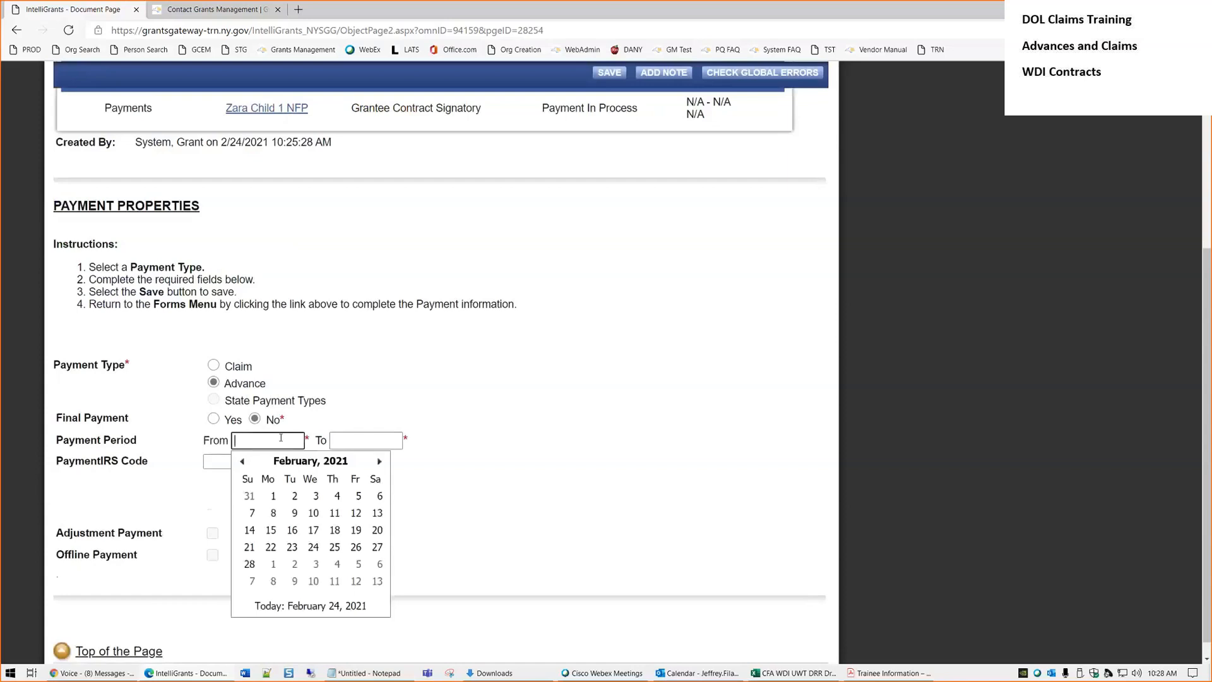
pyautogui.write('11/0')
pyautogui.write('4/')
pyautogui.write('2019')
pyautogui.press('Tab')
pyautogui.write('11/3/2020')
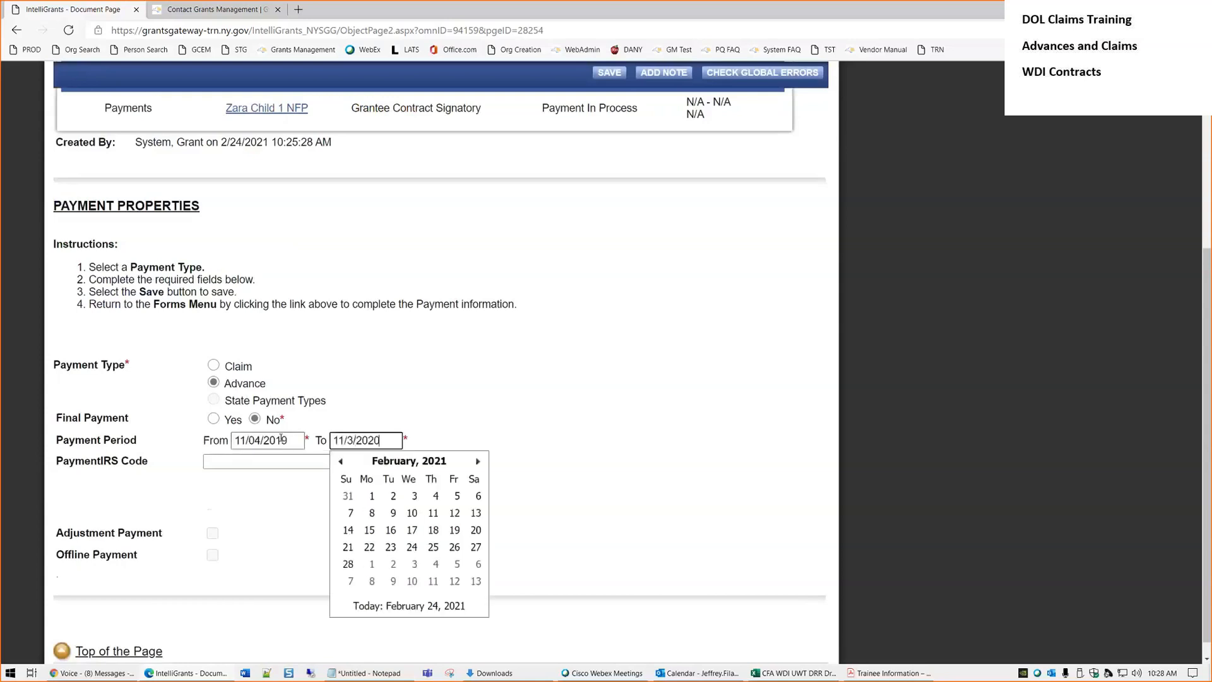
pyautogui.press('Tab')
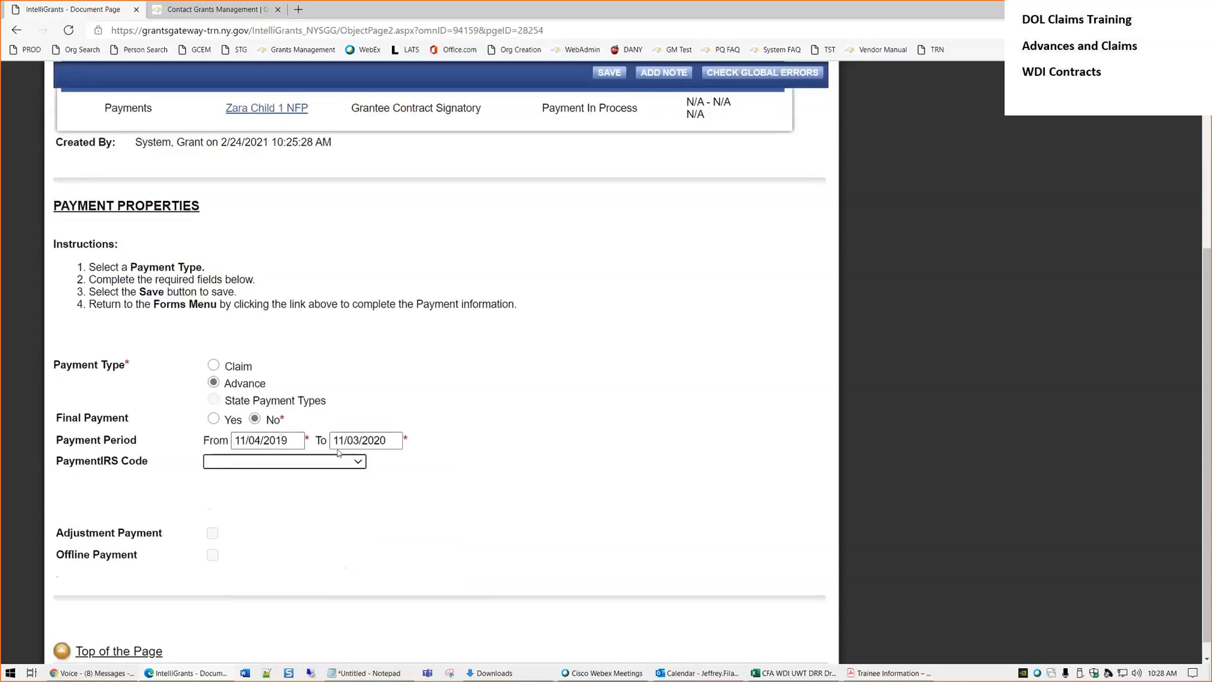
pyautogui.scroll(-1, 468, 418)
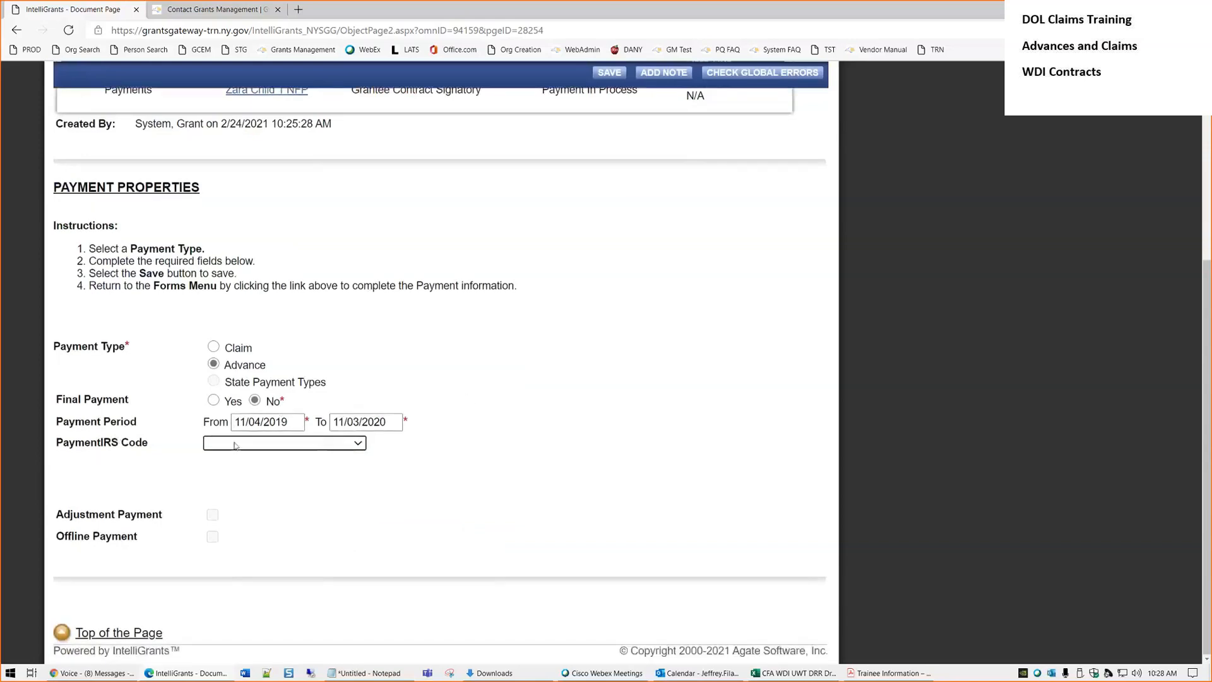
pyautogui.click(350, 446)
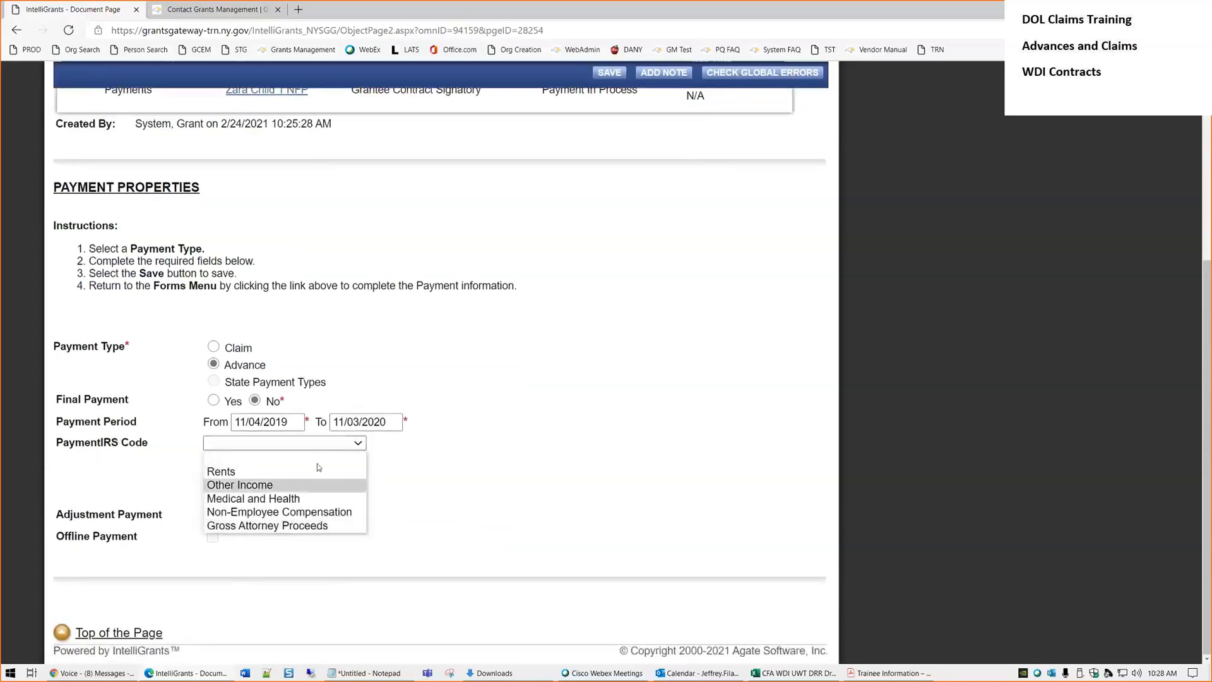
pyautogui.click(440, 472)
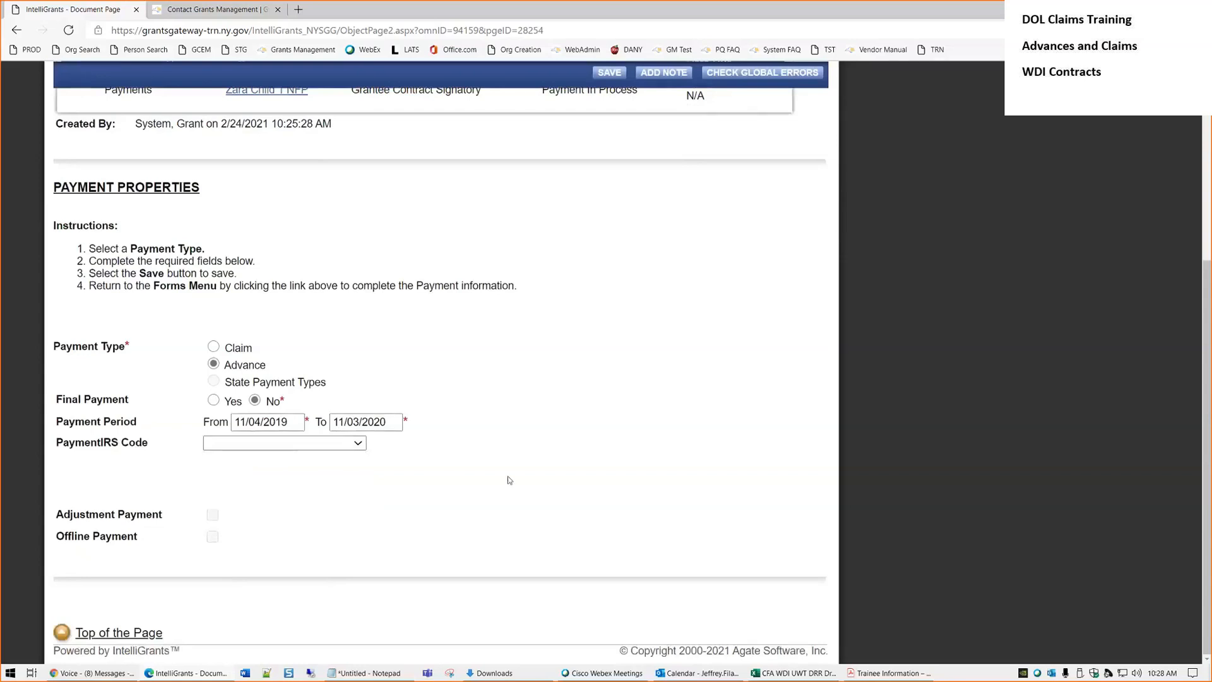
pyautogui.scroll(2, 506, 481)
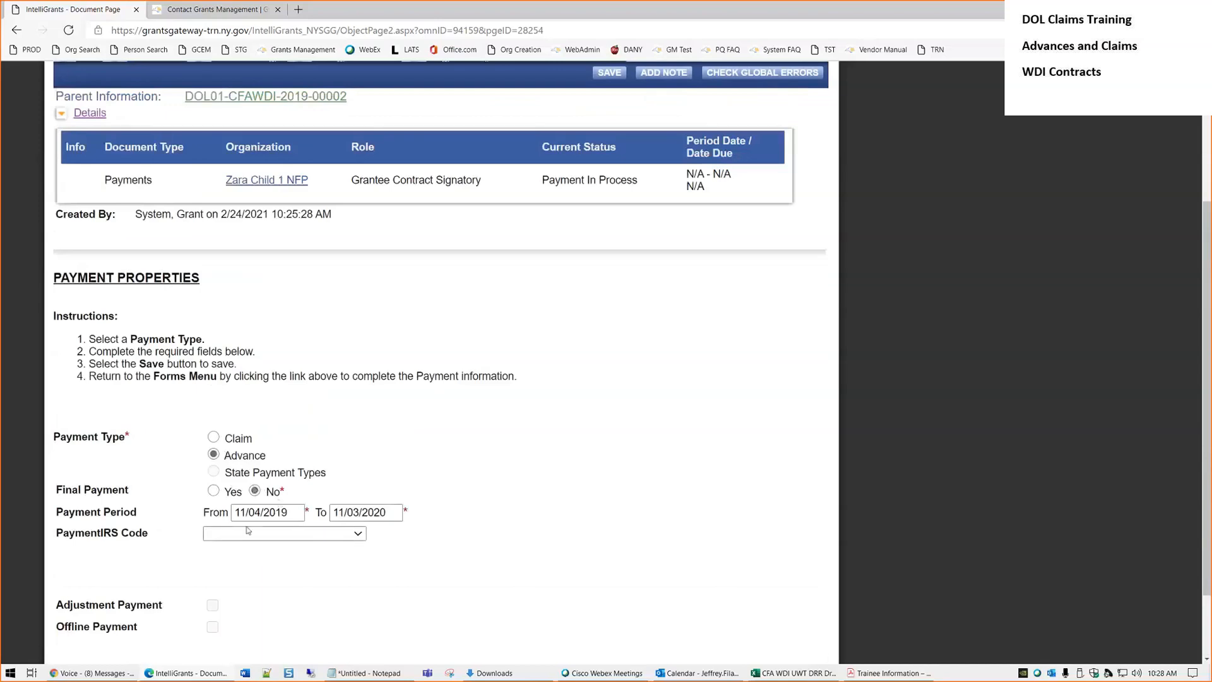
# Save, then check the parent contract's period in a new tab and close it
pyautogui.click(604, 74)
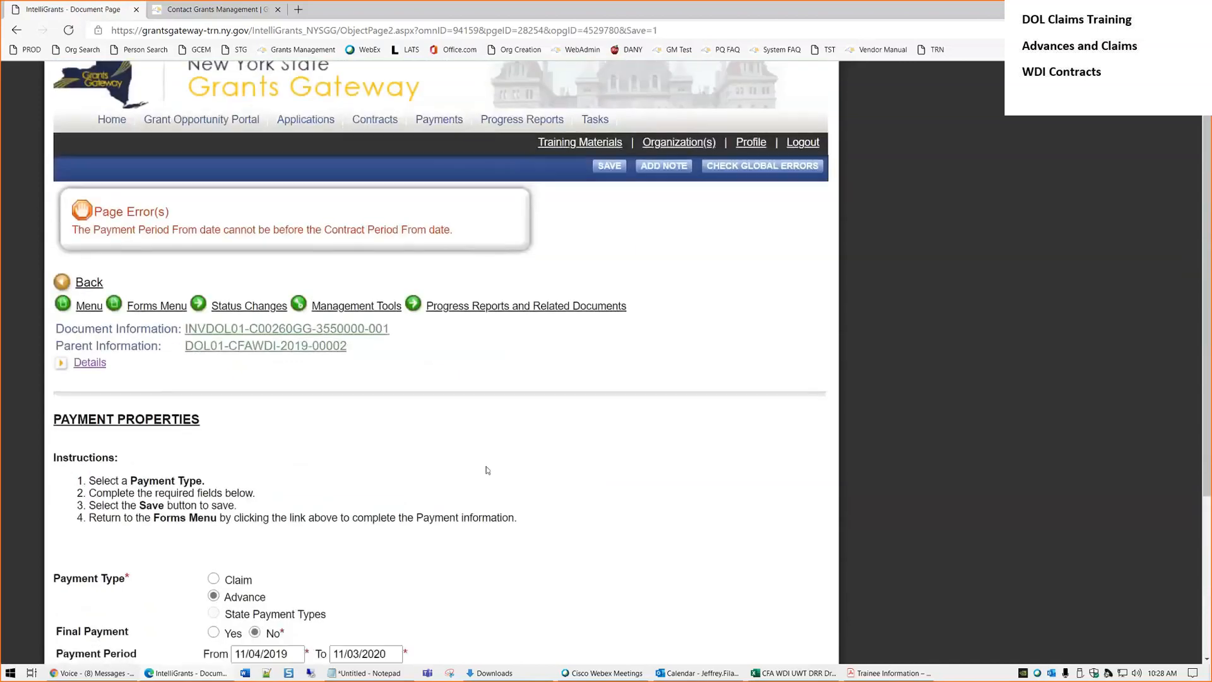
pyautogui.rightClick(309, 369)
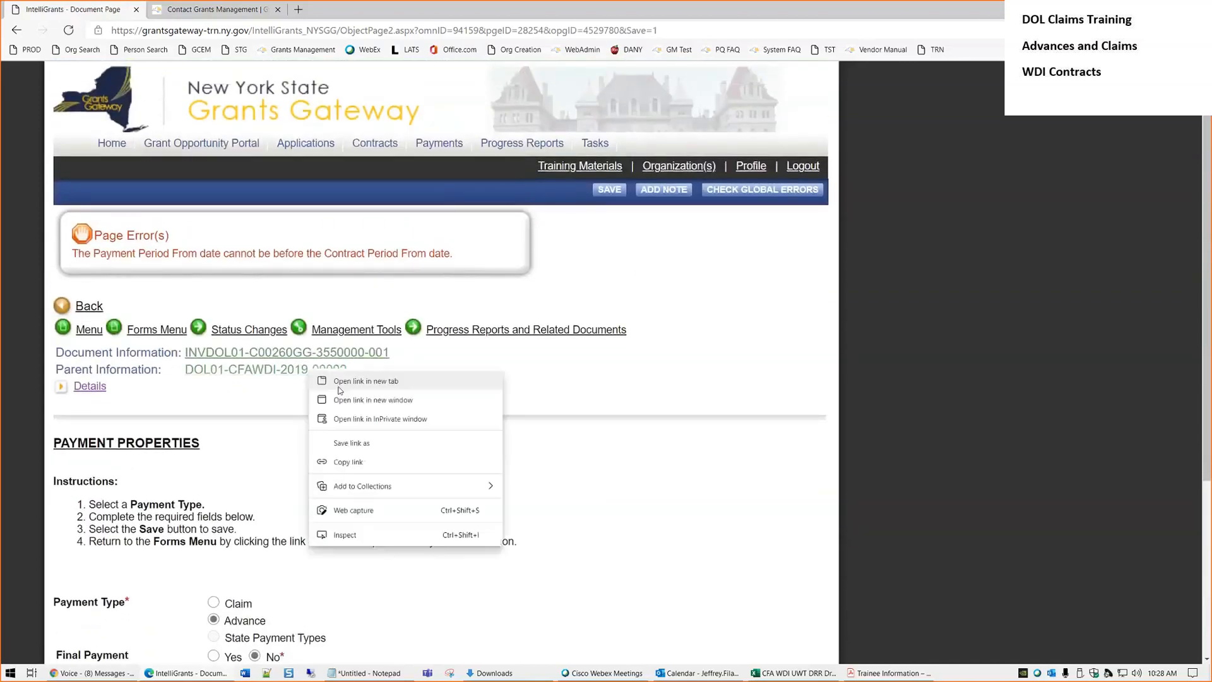
pyautogui.click(349, 382)
pyautogui.click(265, 10)
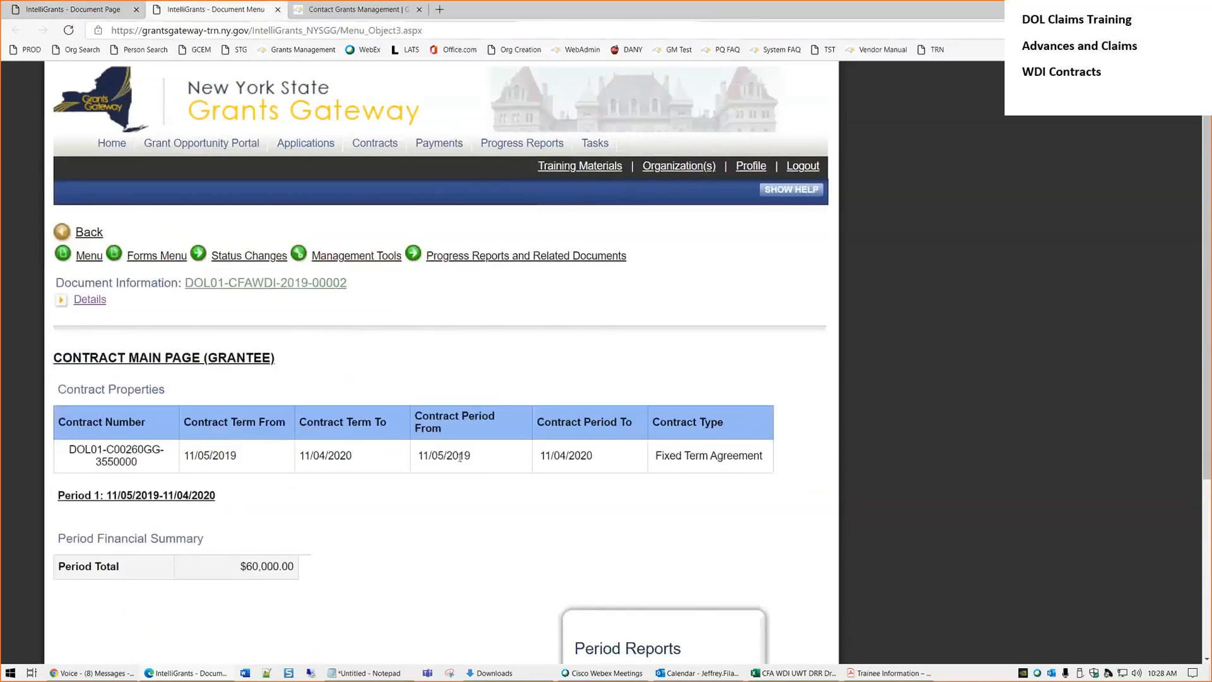
pyautogui.click(276, 11)
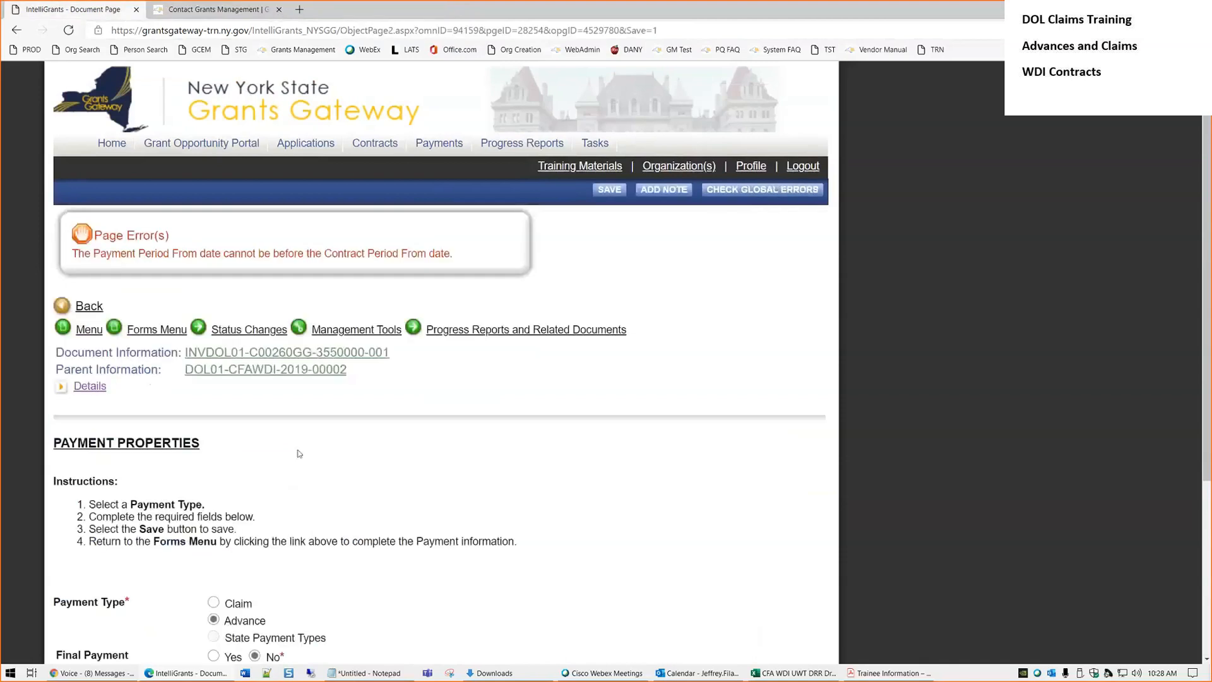
pyautogui.scroll(-4, 298, 451)
# Correct the payment period to 11/05/2019 through 11/04/2020 and save
pyautogui.click(257, 421)
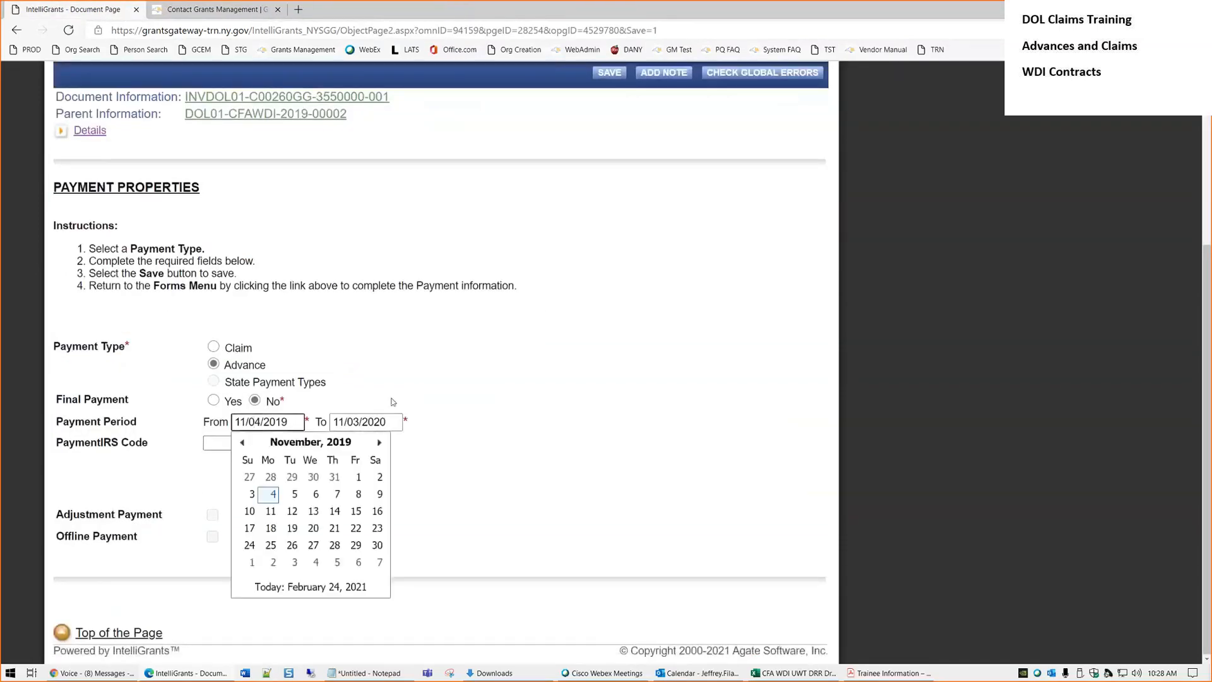
pyautogui.press('Delete')
pyautogui.write('5')
pyautogui.press('Tab')
pyautogui.press('Home')
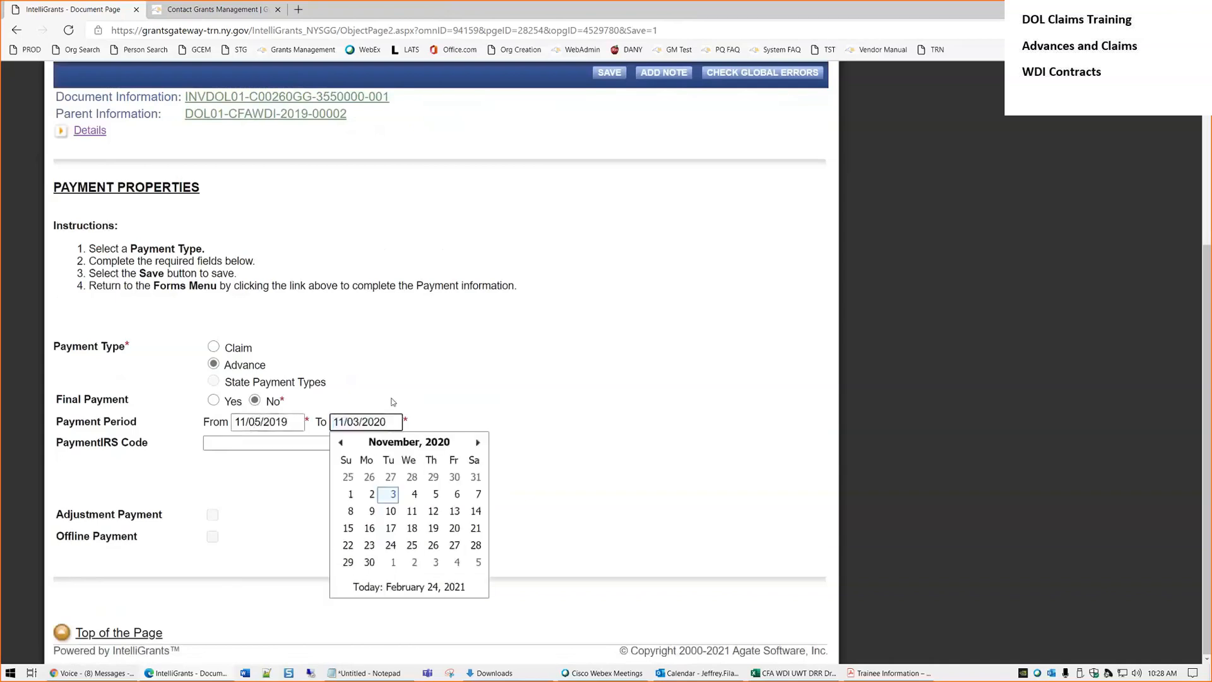
pyautogui.press('Delete')
pyautogui.write('4')
pyautogui.click(610, 73)
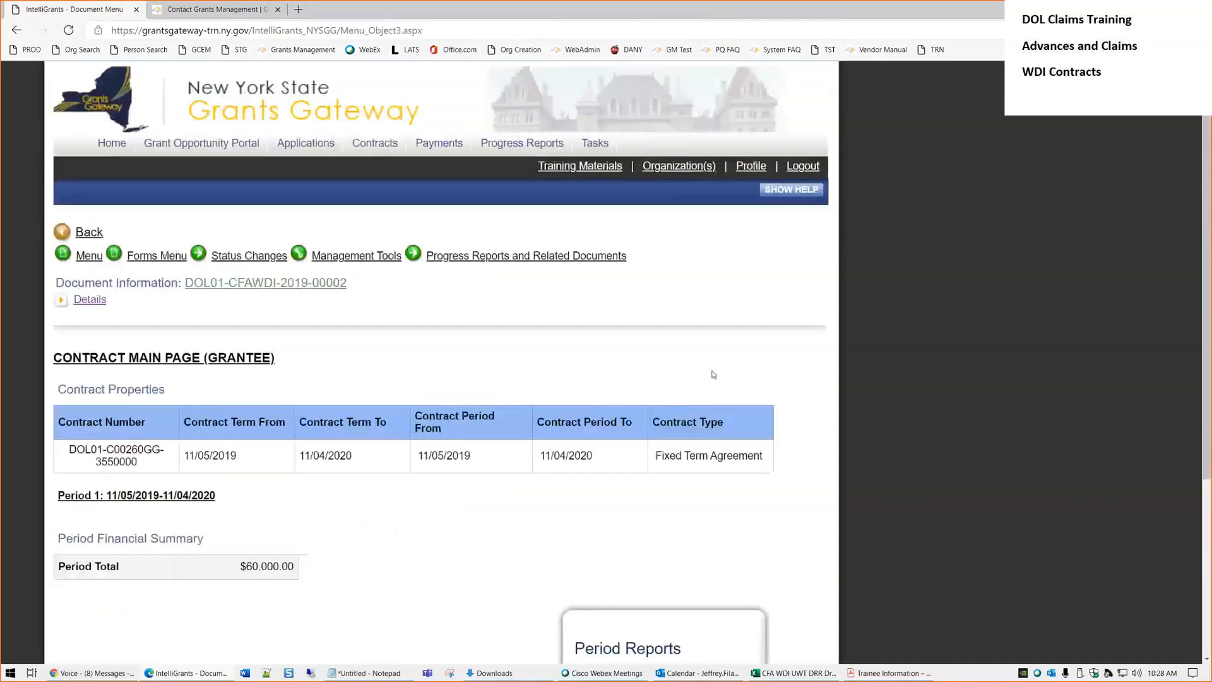
pyautogui.scroll(-3, 694, 379)
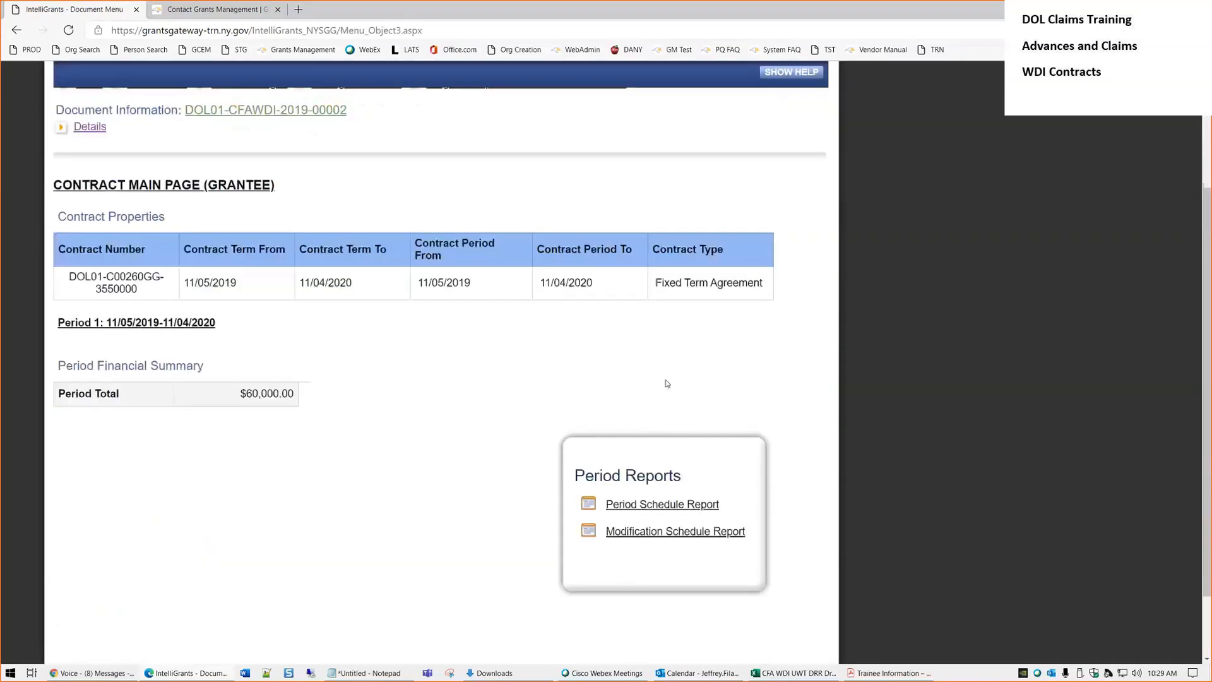
pyautogui.scroll(2, 307, 423)
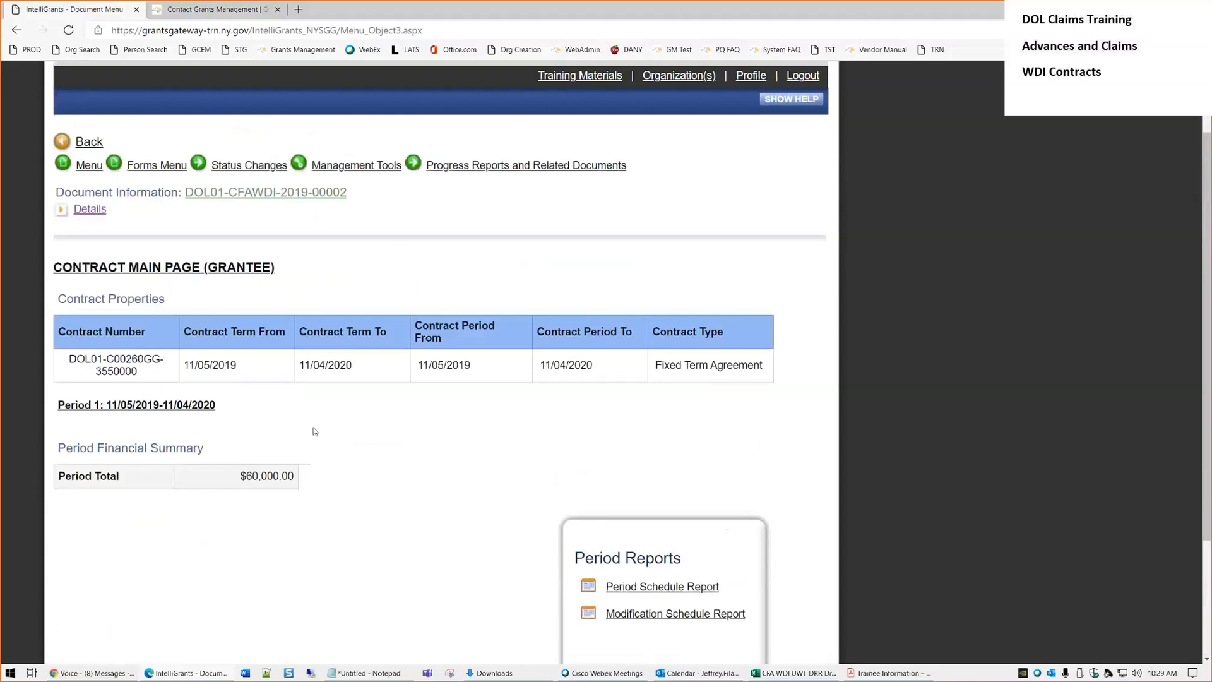
pyautogui.scroll(2, 329, 457)
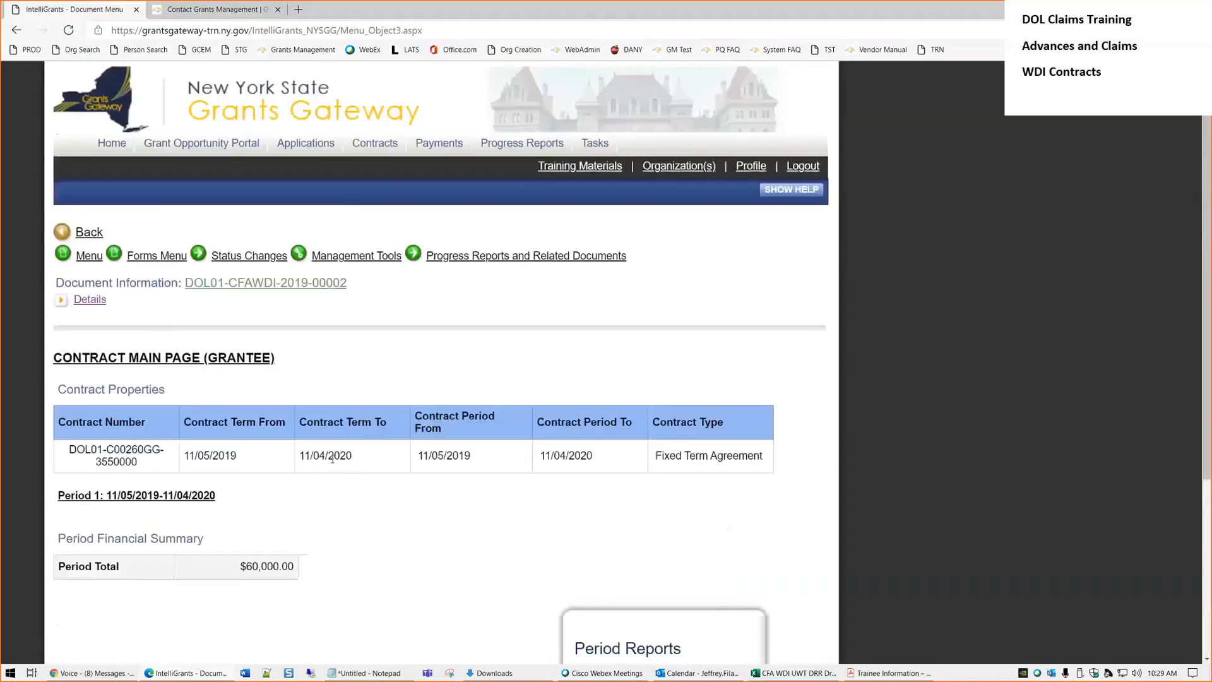
pyautogui.click(157, 255)
pyautogui.moveTo(278, 358); pyautogui.dragTo(51, 357)
pyautogui.click(340, 361)
pyautogui.moveTo(514, 258)
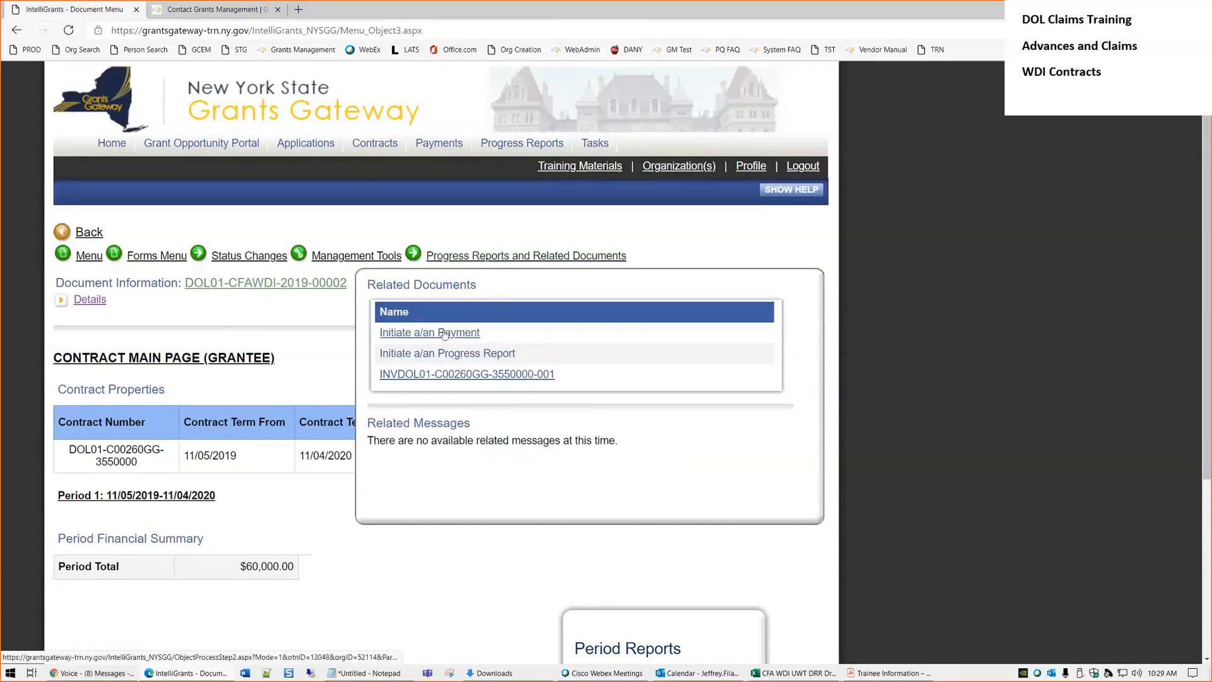
pyautogui.click(454, 377)
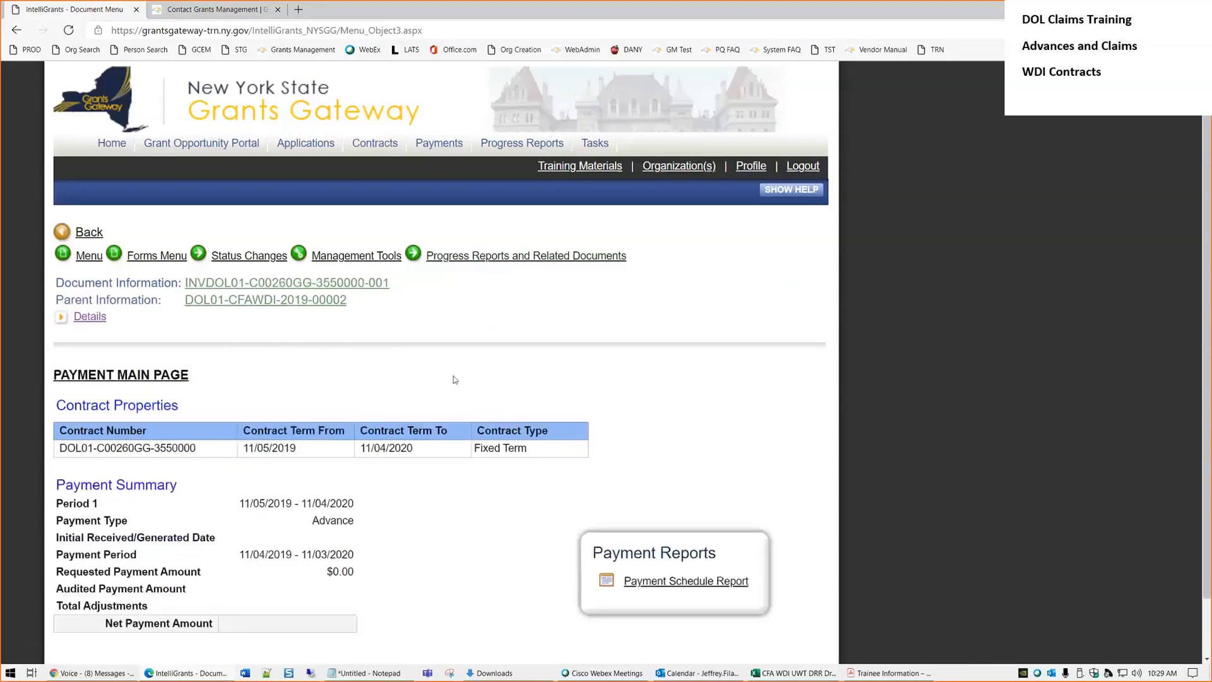
pyautogui.scroll(-1, 459, 382)
pyautogui.scroll(1, 459, 392)
pyautogui.moveTo(140, 260)
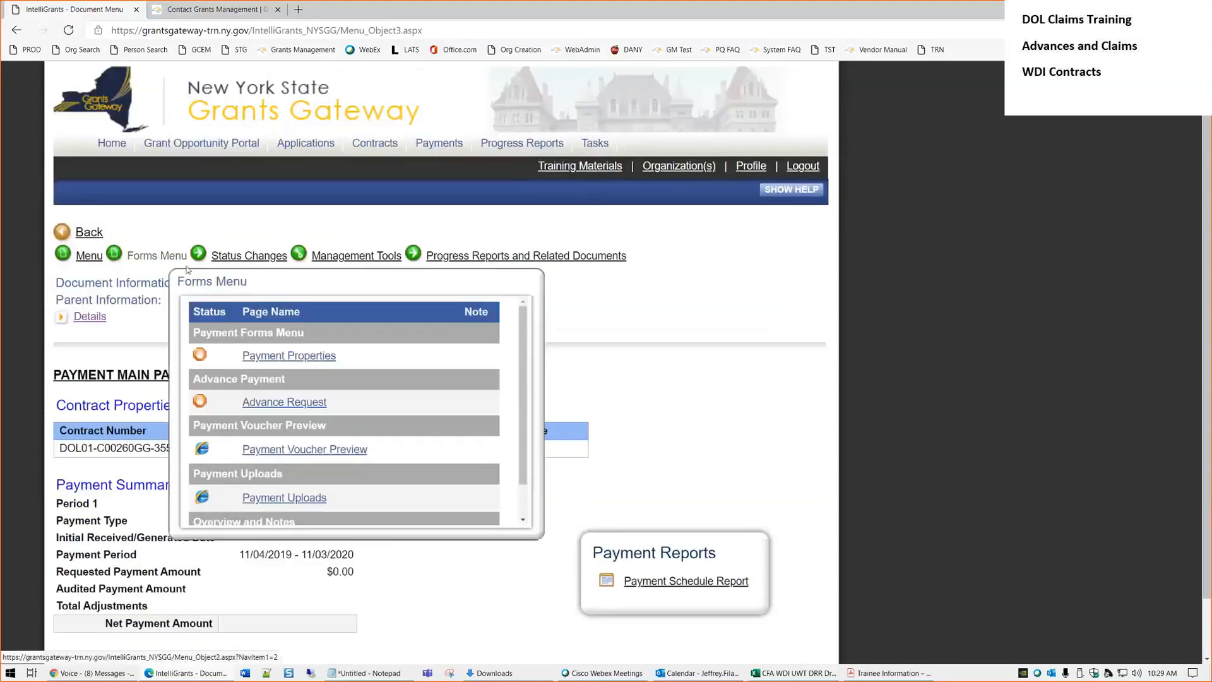
pyautogui.click(275, 357)
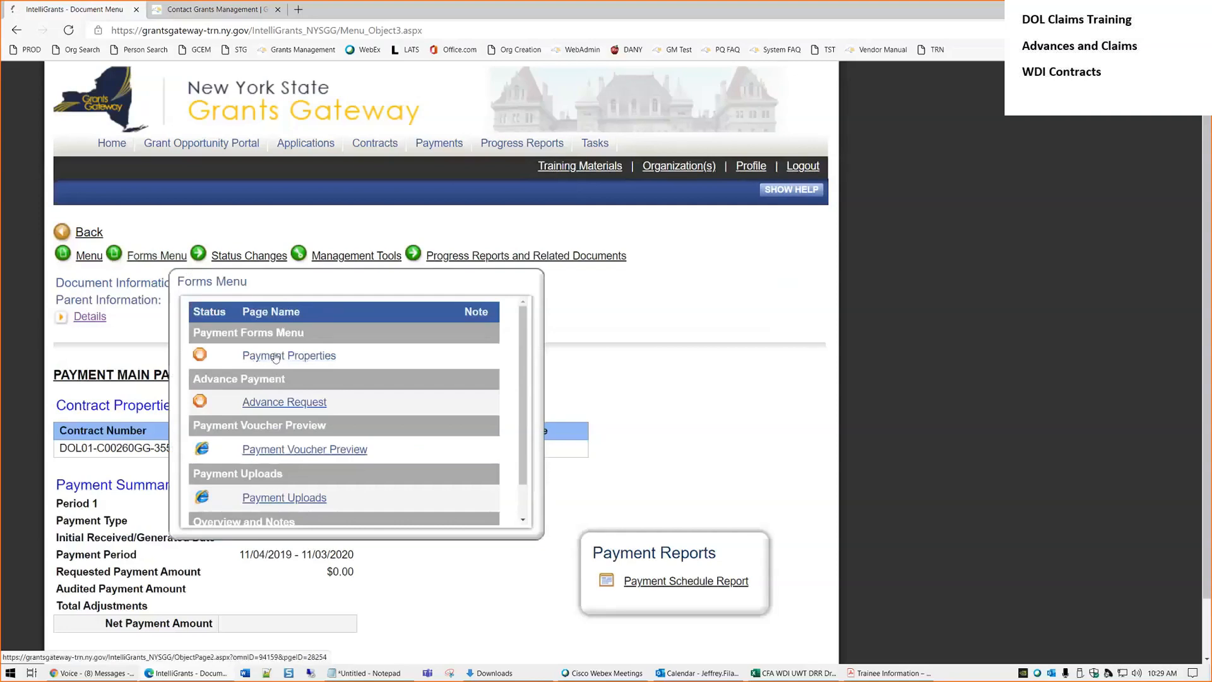
pyautogui.scroll(-4, 320, 422)
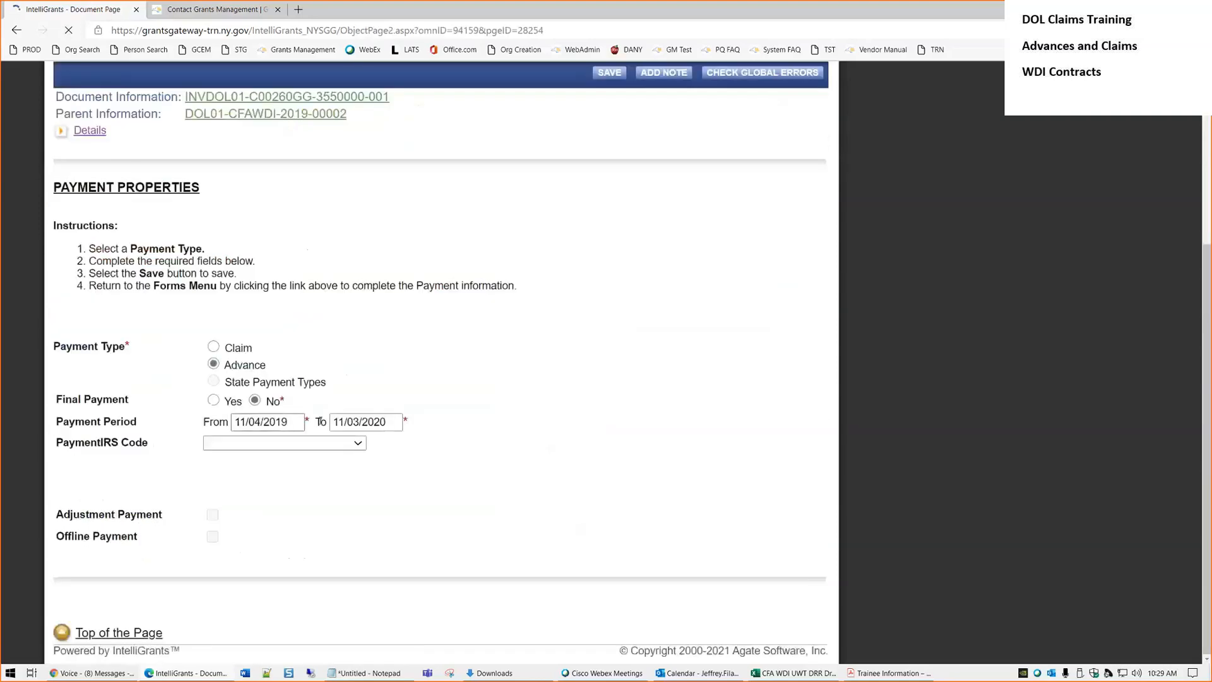
# Re-enter the period as 11/05/2019 to 11/04/2020 and save it
pyautogui.click(262, 422)
pyautogui.press('BackSpace')
pyautogui.write('5')
pyautogui.press('Tab')
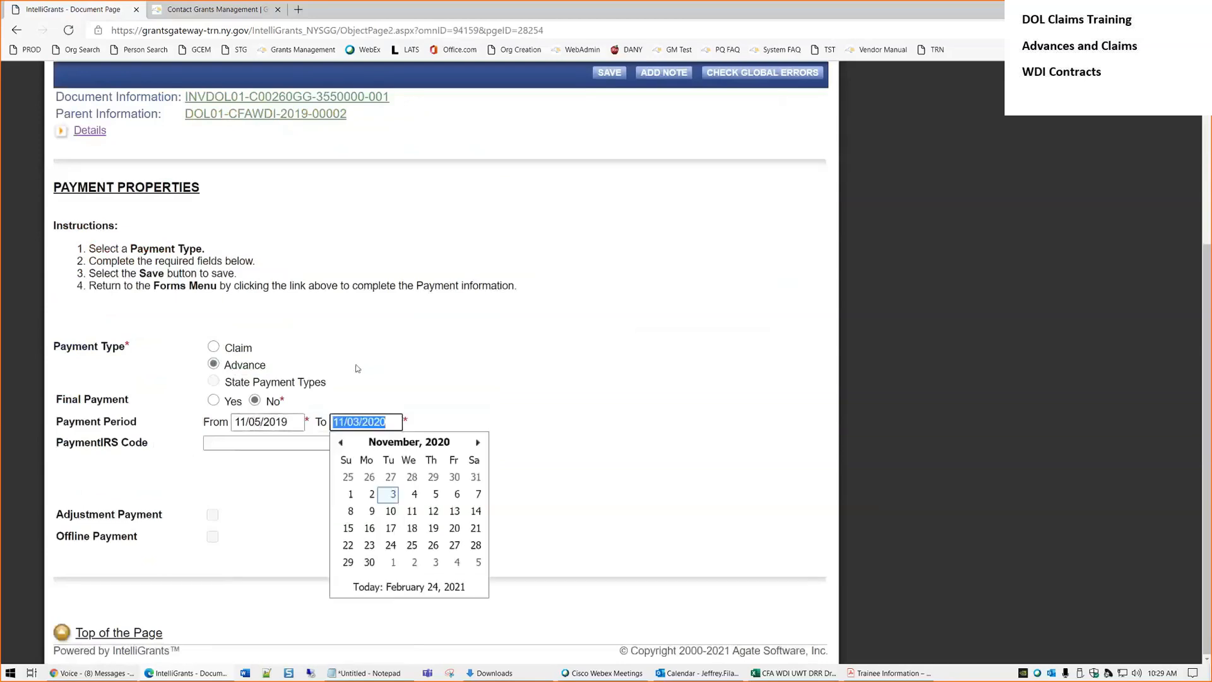
pyautogui.press('Right')
pyautogui.press('Left')
pyautogui.press('Left')
pyautogui.press('Left')
pyautogui.press('Left')
pyautogui.press('Left')
pyautogui.press('Delete')
pyautogui.write('4')
pyautogui.click(510, 293)
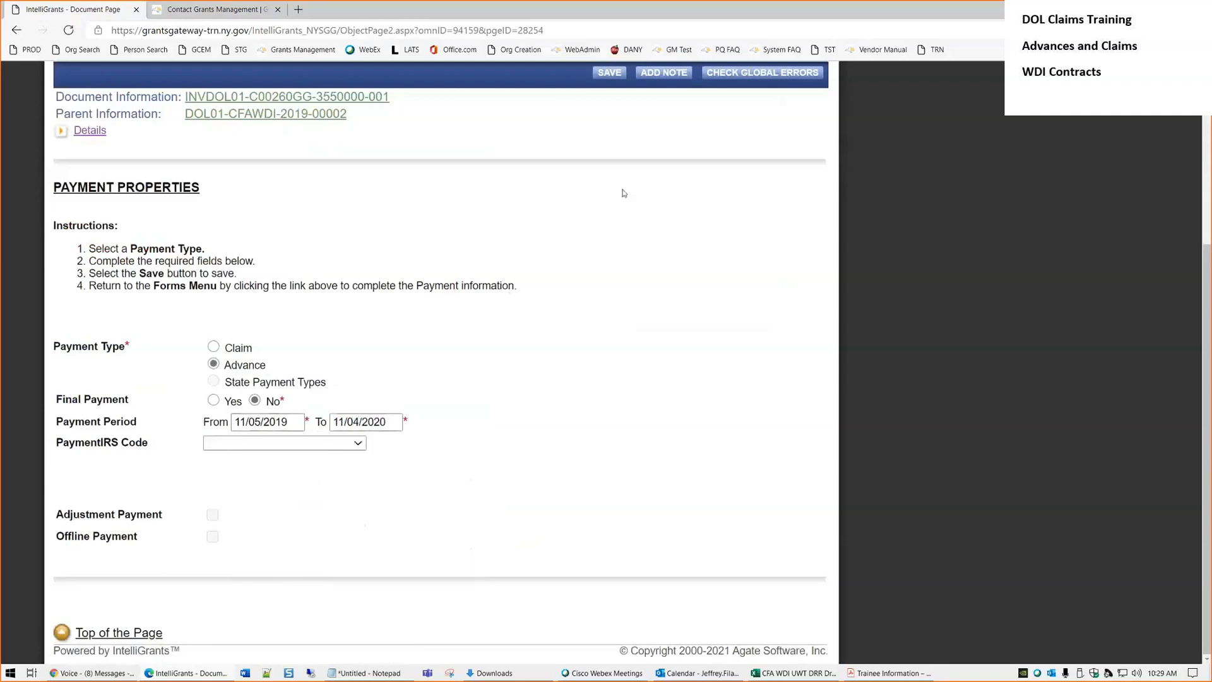
pyautogui.click(609, 75)
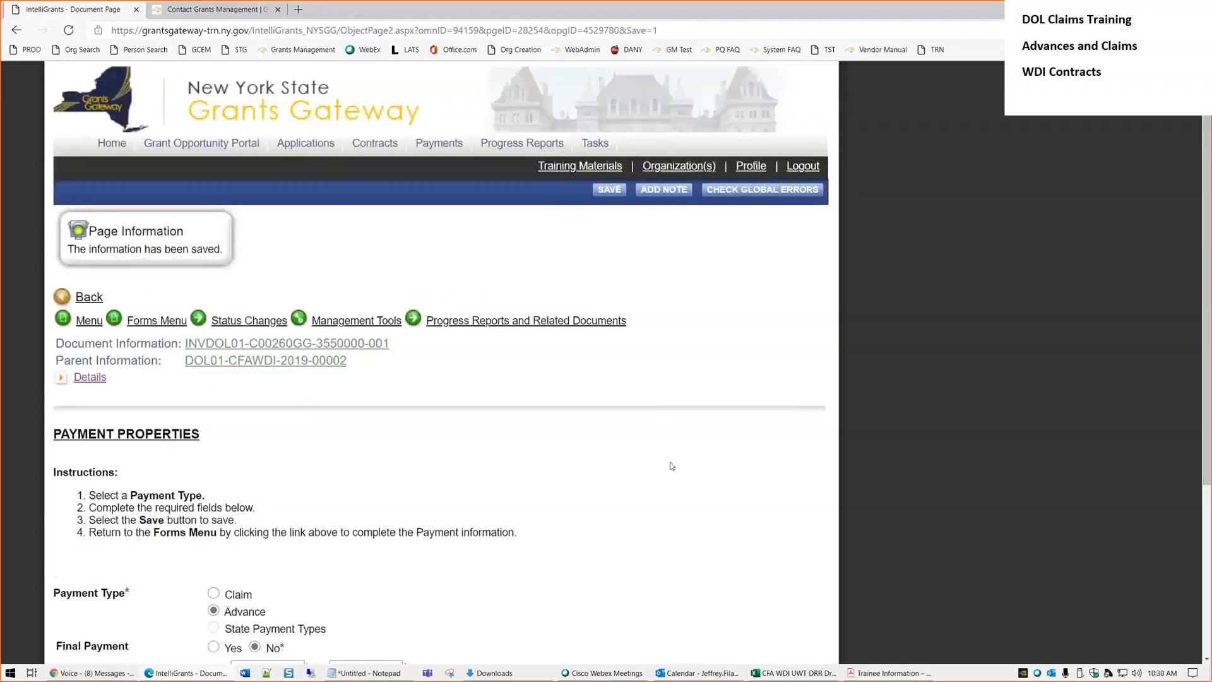
pyautogui.scroll(-4, 674, 466)
pyautogui.scroll(3, 606, 447)
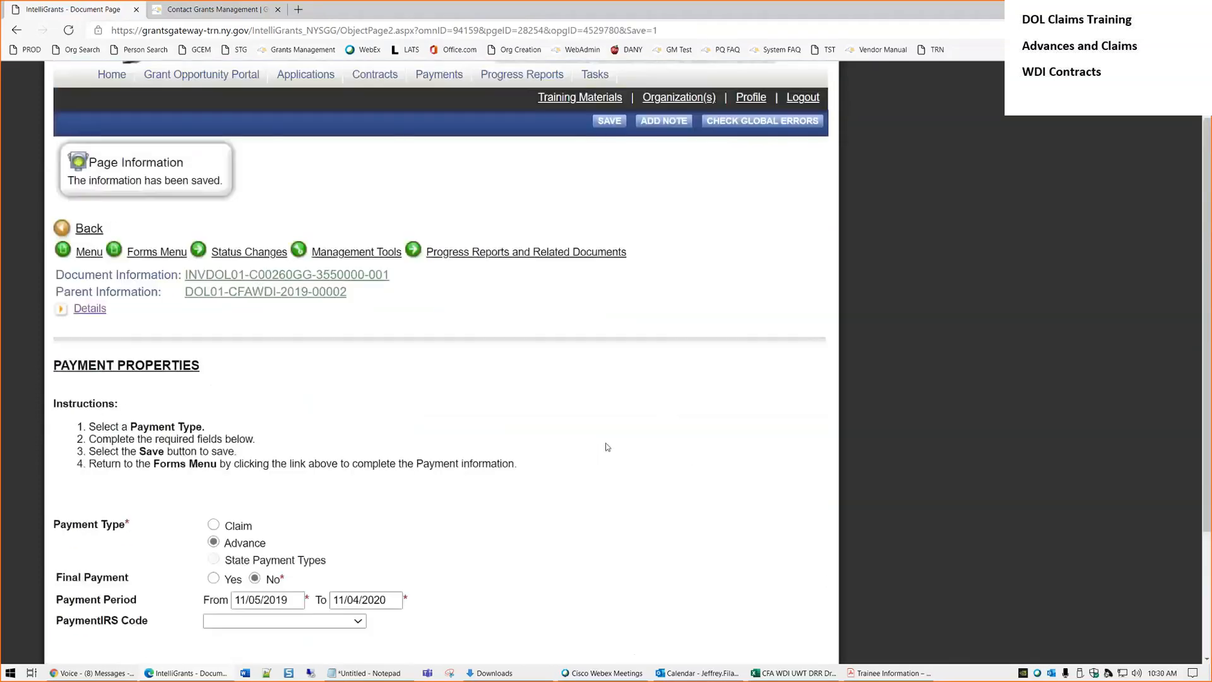
pyautogui.click(150, 260)
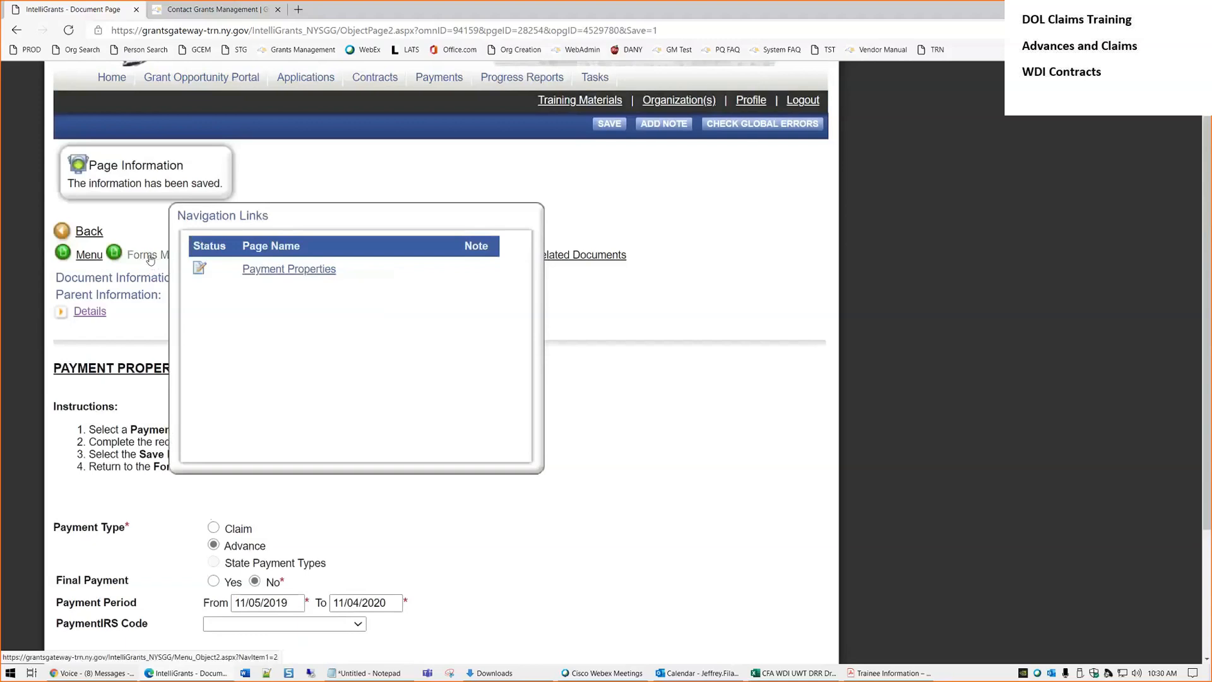
pyautogui.click(146, 261)
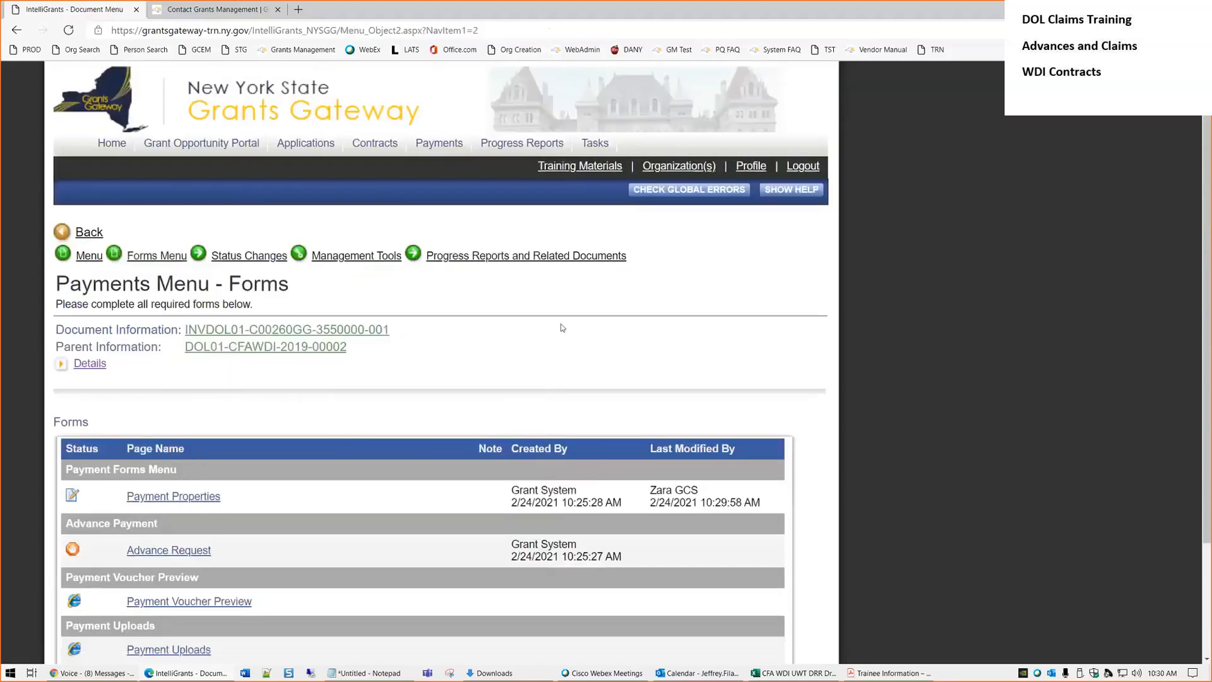
pyautogui.scroll(-3, 433, 415)
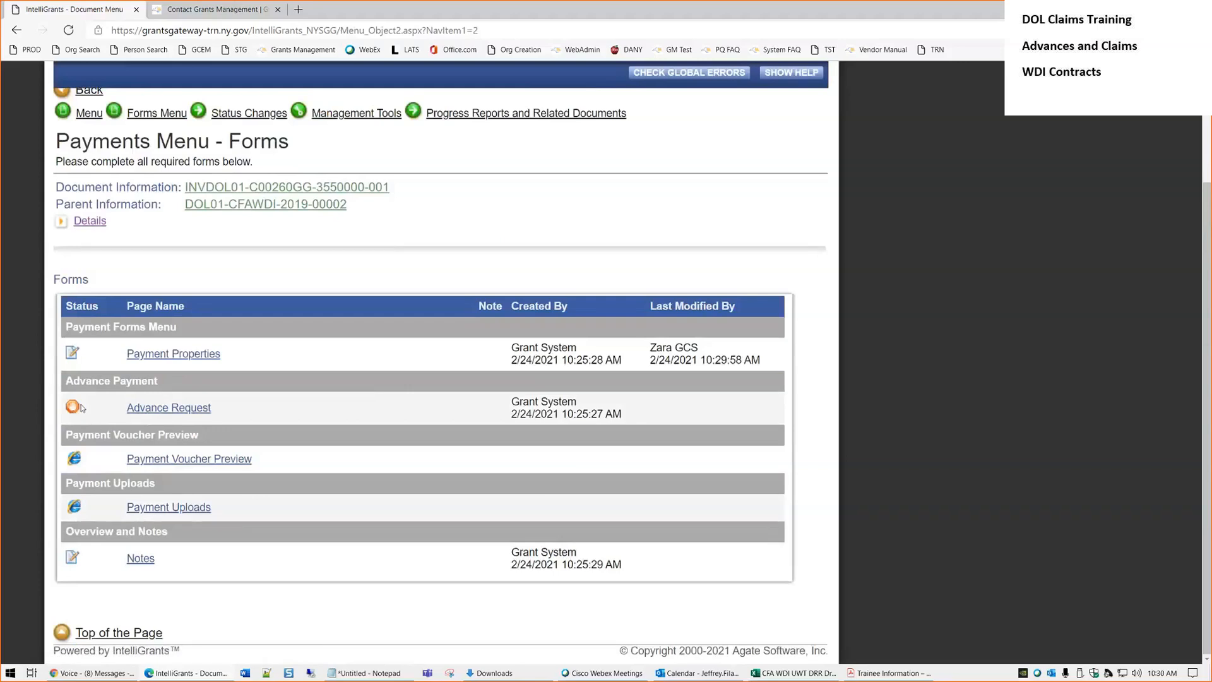
# Open the Advance Request form and review the 60,000.00 period total and 25% advance
pyautogui.click(179, 411)
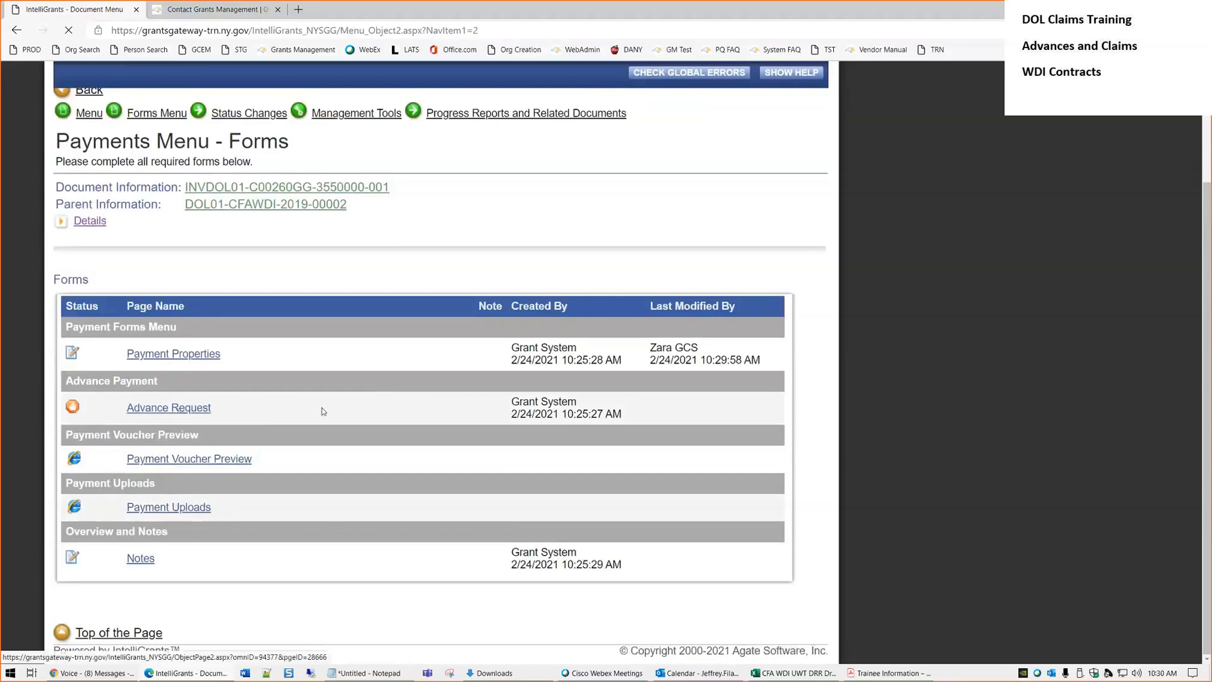
pyautogui.scroll(-3, 463, 396)
pyautogui.scroll(3, 463, 391)
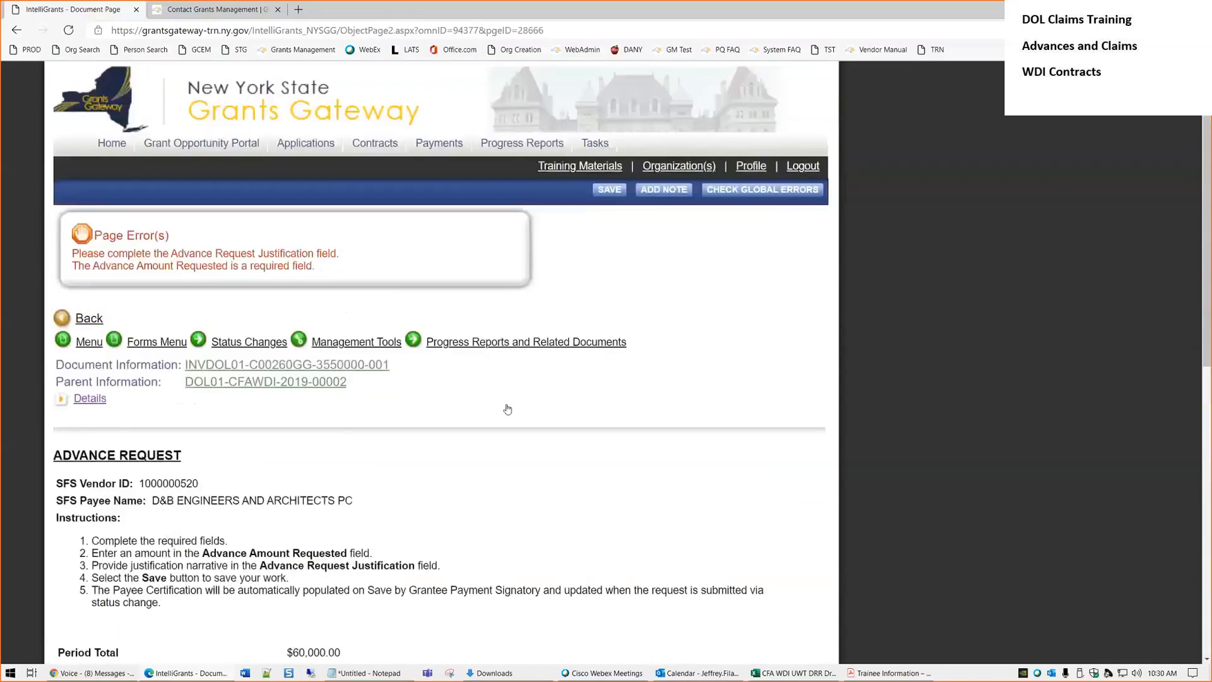
pyautogui.scroll(-5, 509, 407)
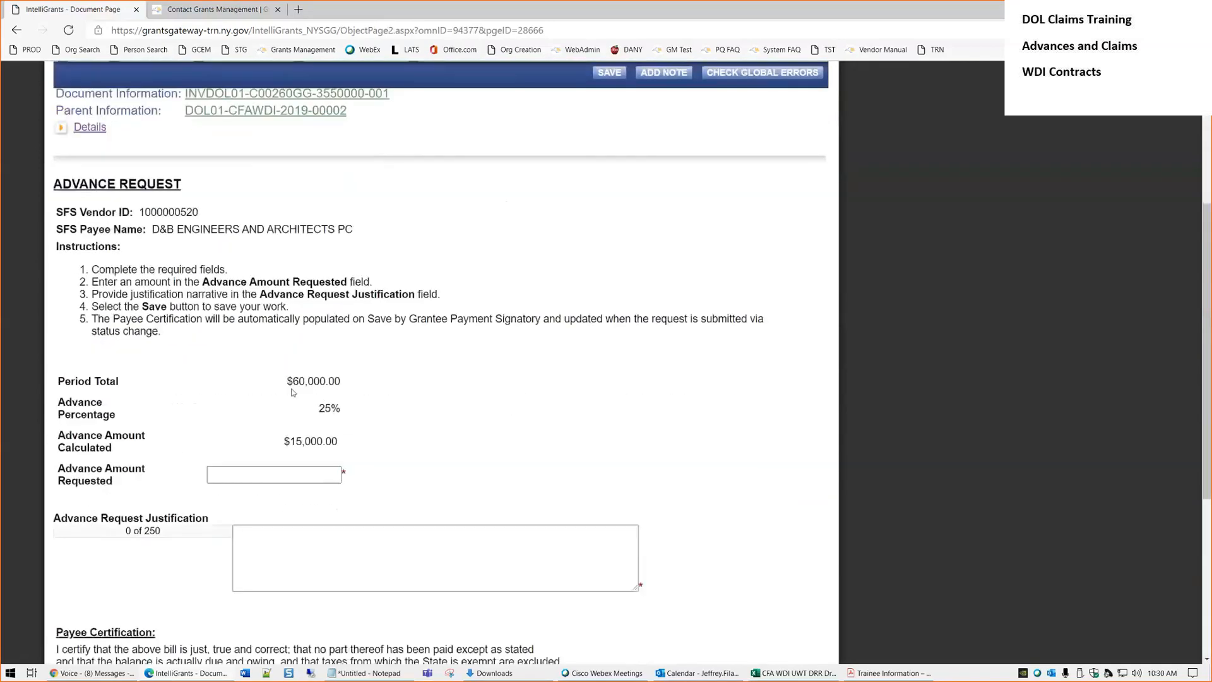
pyautogui.click(293, 474)
pyautogui.moveTo(293, 381); pyautogui.dragTo(343, 383)
pyautogui.click(397, 415)
pyautogui.moveTo(341, 409); pyautogui.dragTo(319, 409)
pyautogui.click(410, 430)
# Request an advance of 15001 with justification 'See attachments.' and save
pyautogui.click(295, 473)
pyautogui.write('15001')
pyautogui.press('Tab')
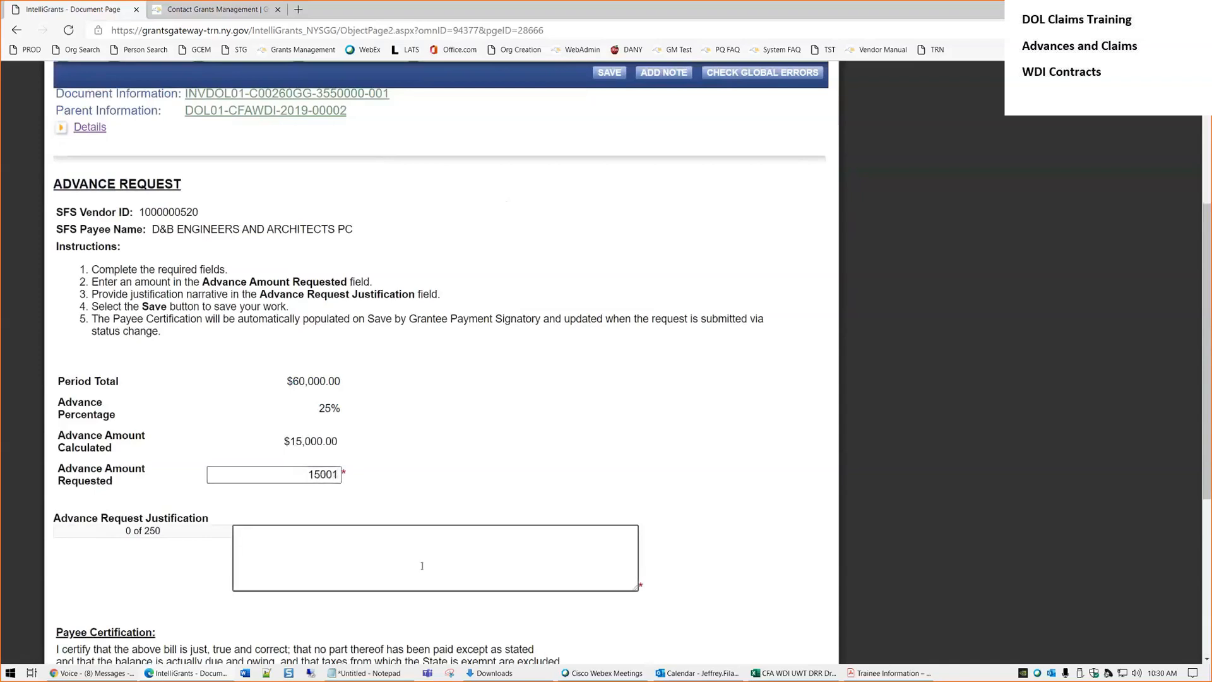
pyautogui.write('See attachments.')
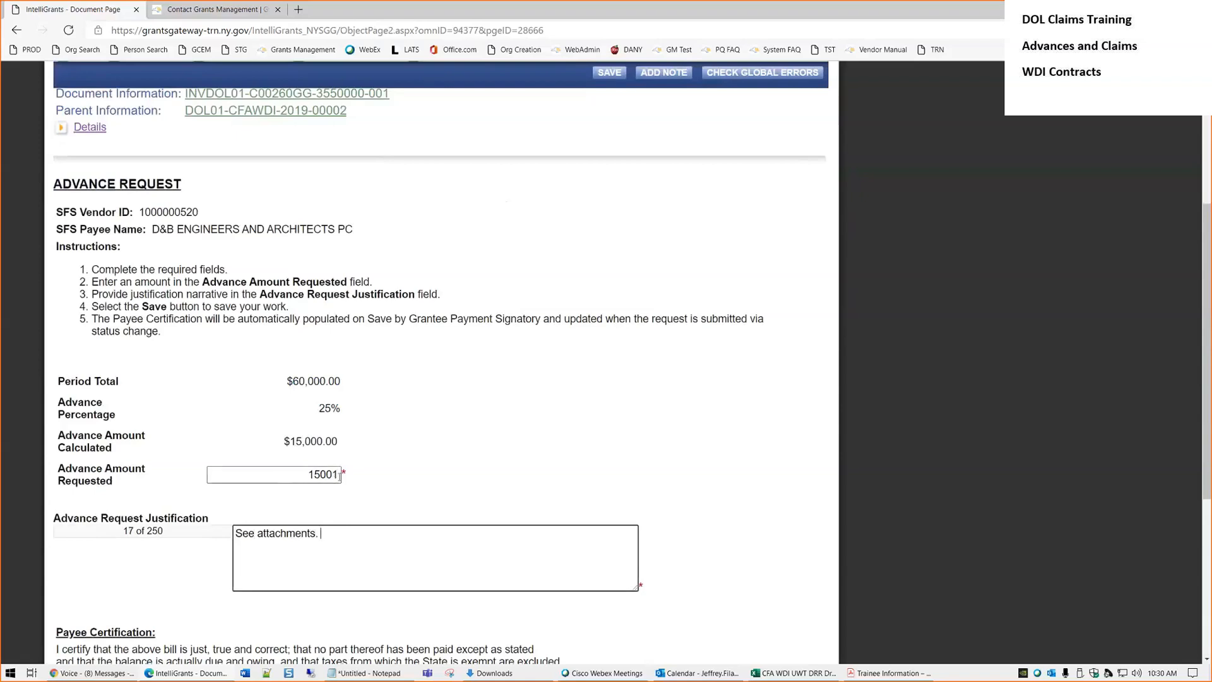
pyautogui.click(609, 72)
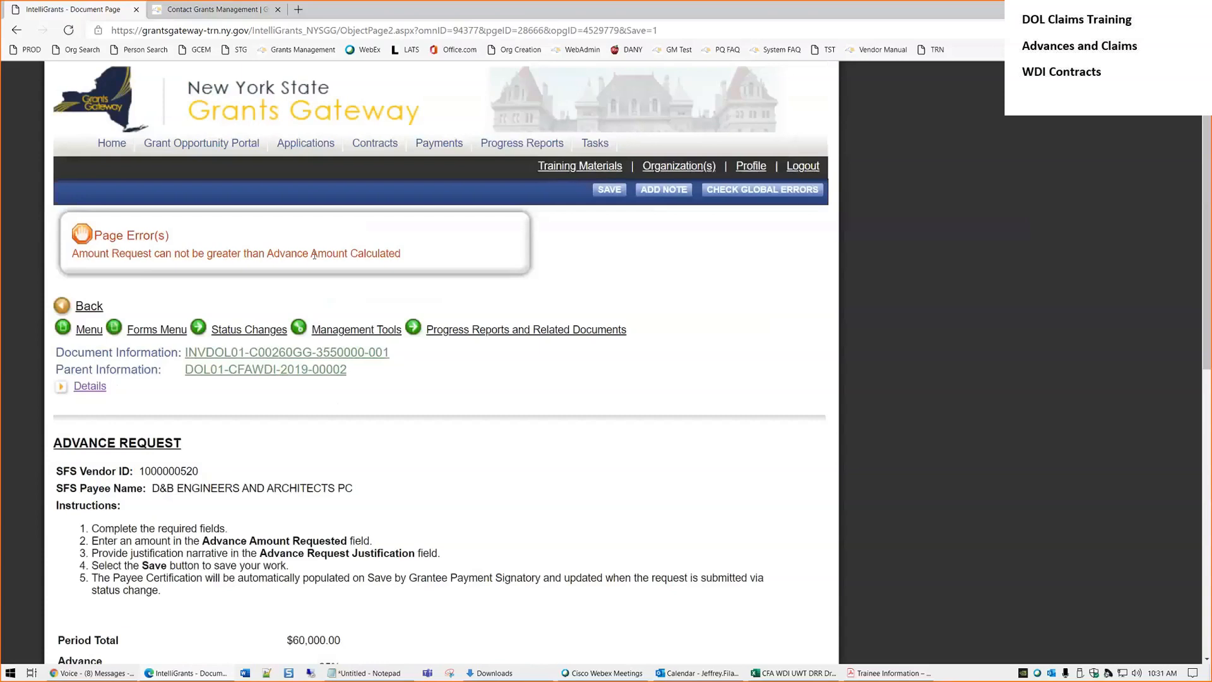
# Change the Advance Amount Requested to 15000 and save again
pyautogui.scroll(-4, 318, 446)
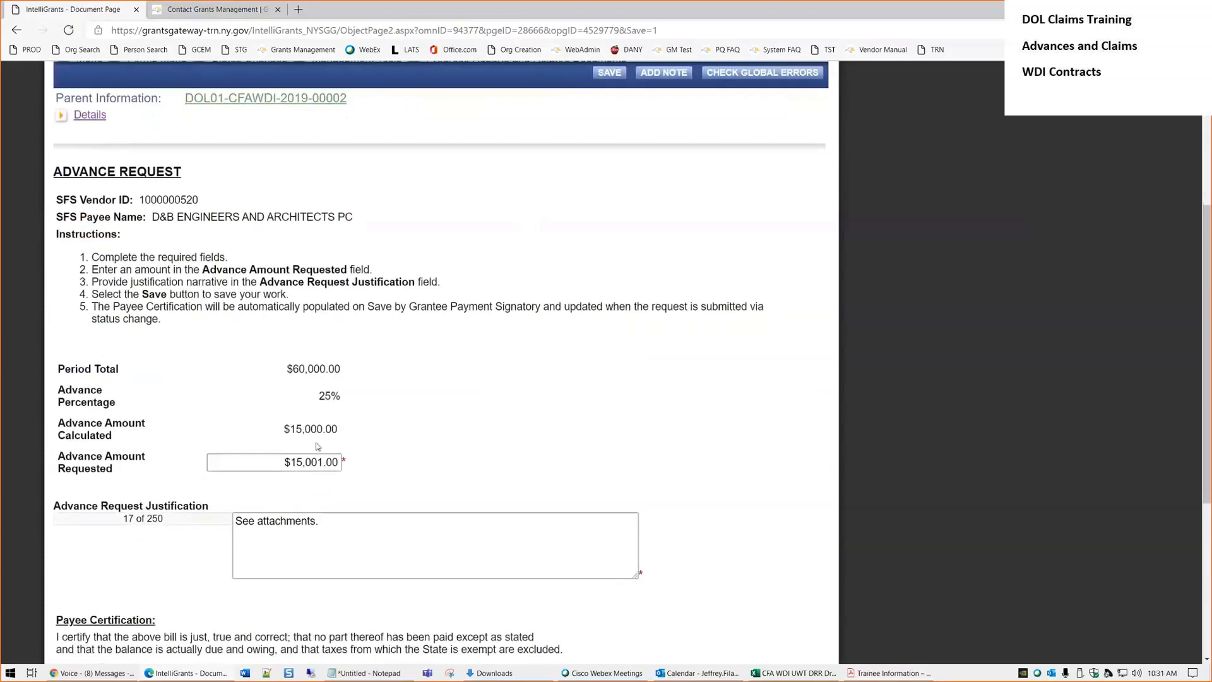
pyautogui.click(317, 463)
pyautogui.press('Delete')
pyautogui.write('0')
pyautogui.click(603, 76)
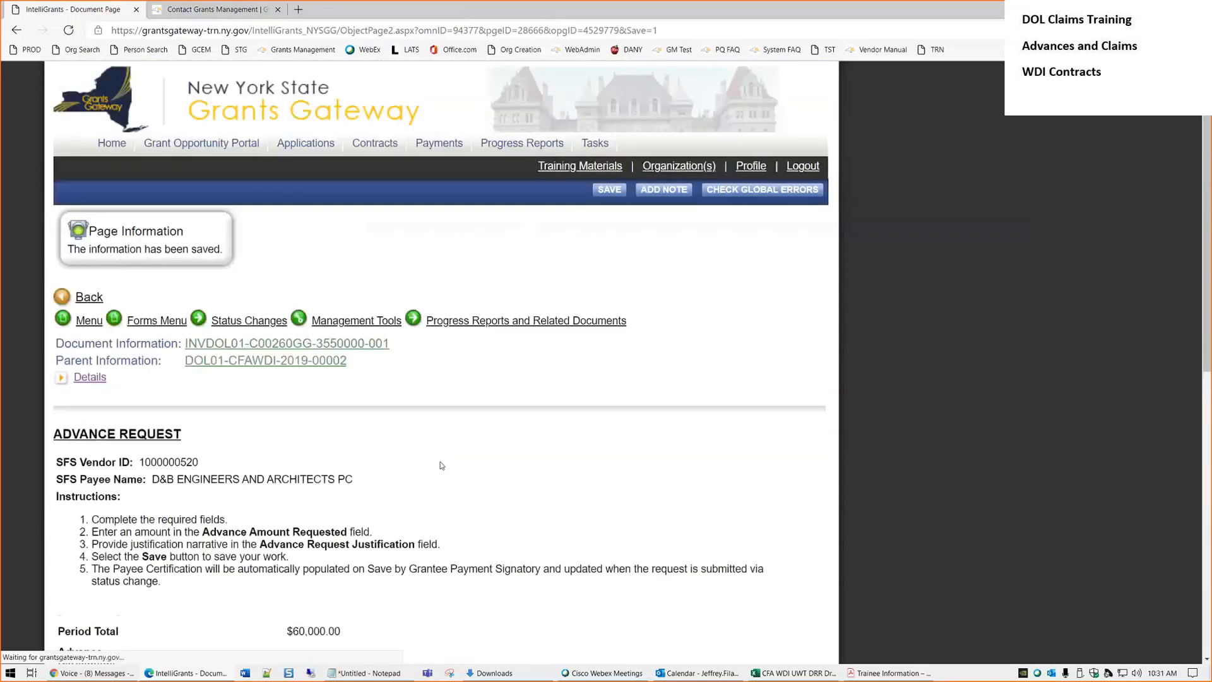
# Verify the requested and calculated amounts both read $15,000.00 with no error
pyautogui.scroll(-1, 159, 181)
pyautogui.scroll(-4, 116, 178)
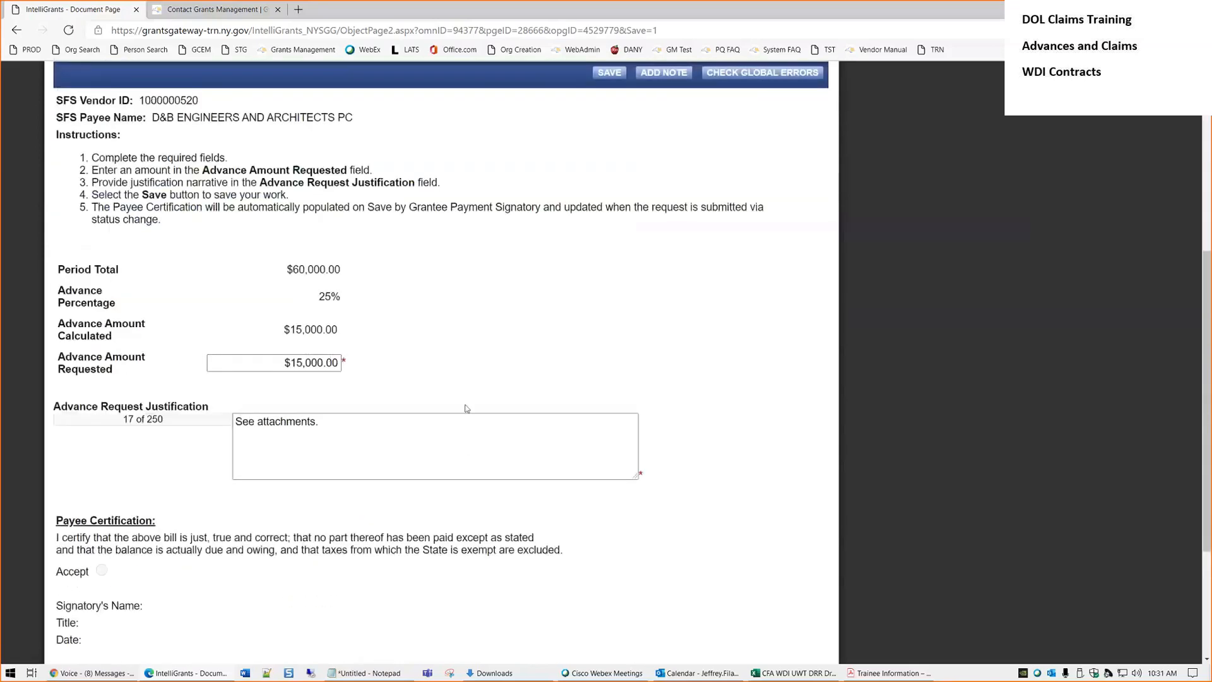
pyautogui.scroll(1, 470, 417)
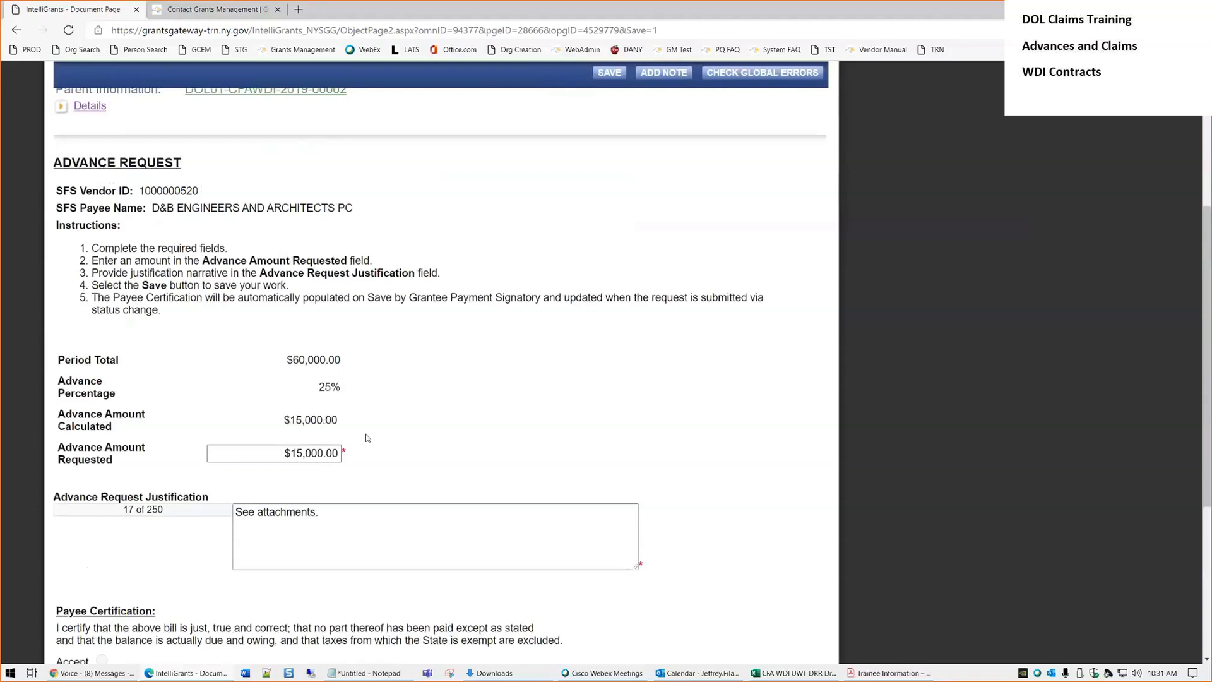
pyautogui.moveTo(337, 420); pyautogui.dragTo(326, 420)
pyautogui.click(398, 449)
pyautogui.moveTo(327, 456); pyautogui.dragTo(338, 453)
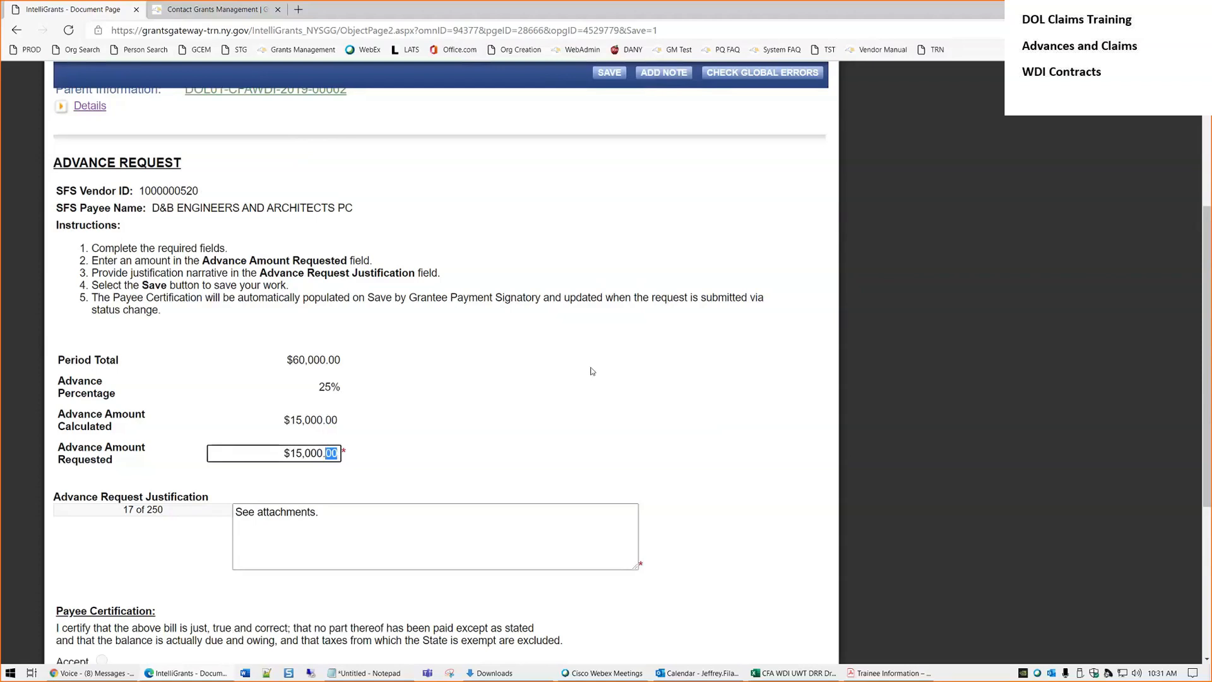
pyautogui.click(505, 391)
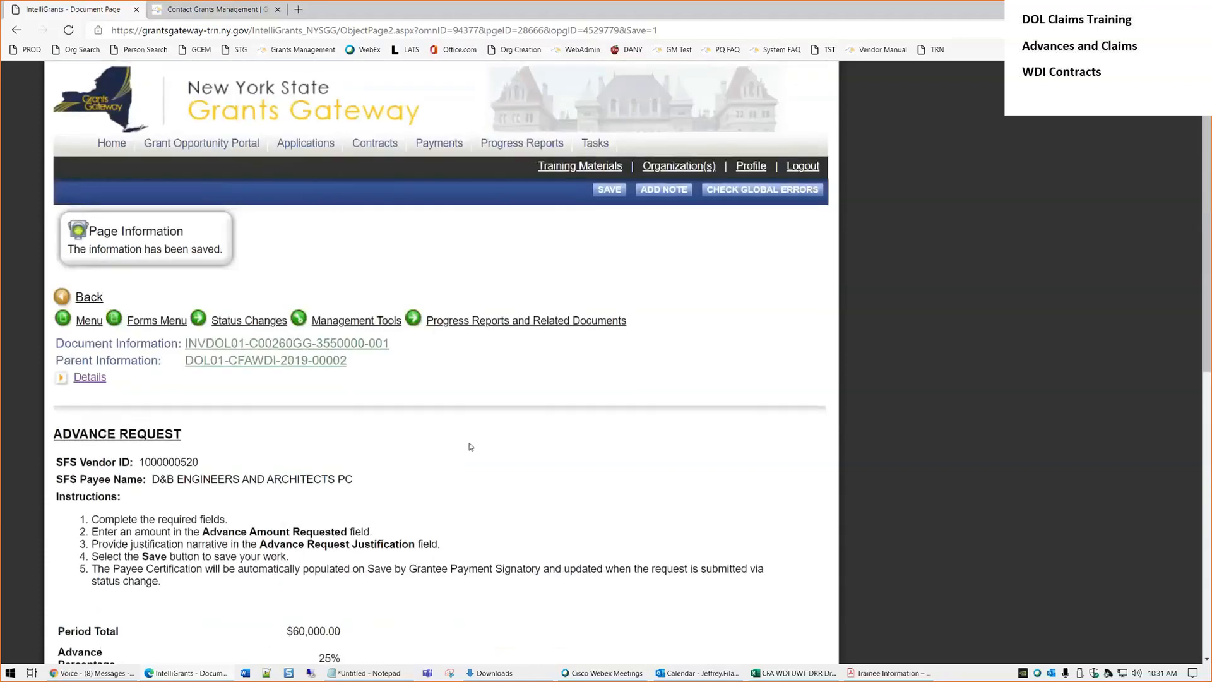
pyautogui.scroll(-3, 501, 466)
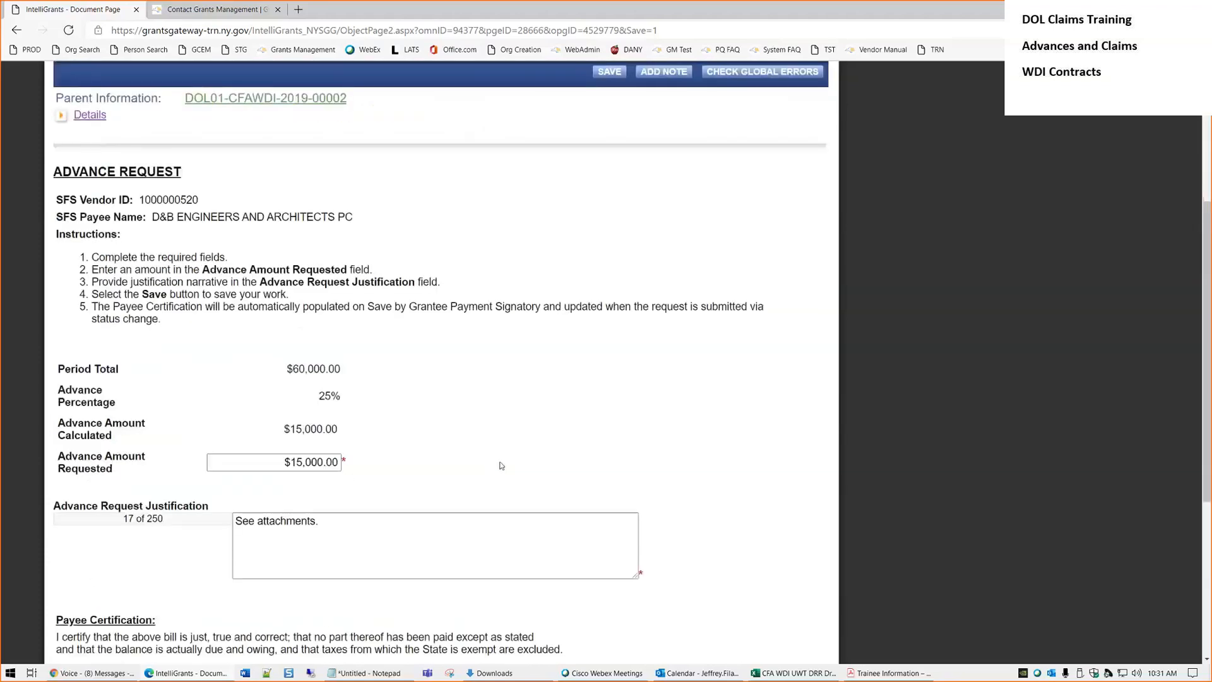
pyautogui.scroll(2, 502, 466)
pyautogui.scroll(-4, 376, 468)
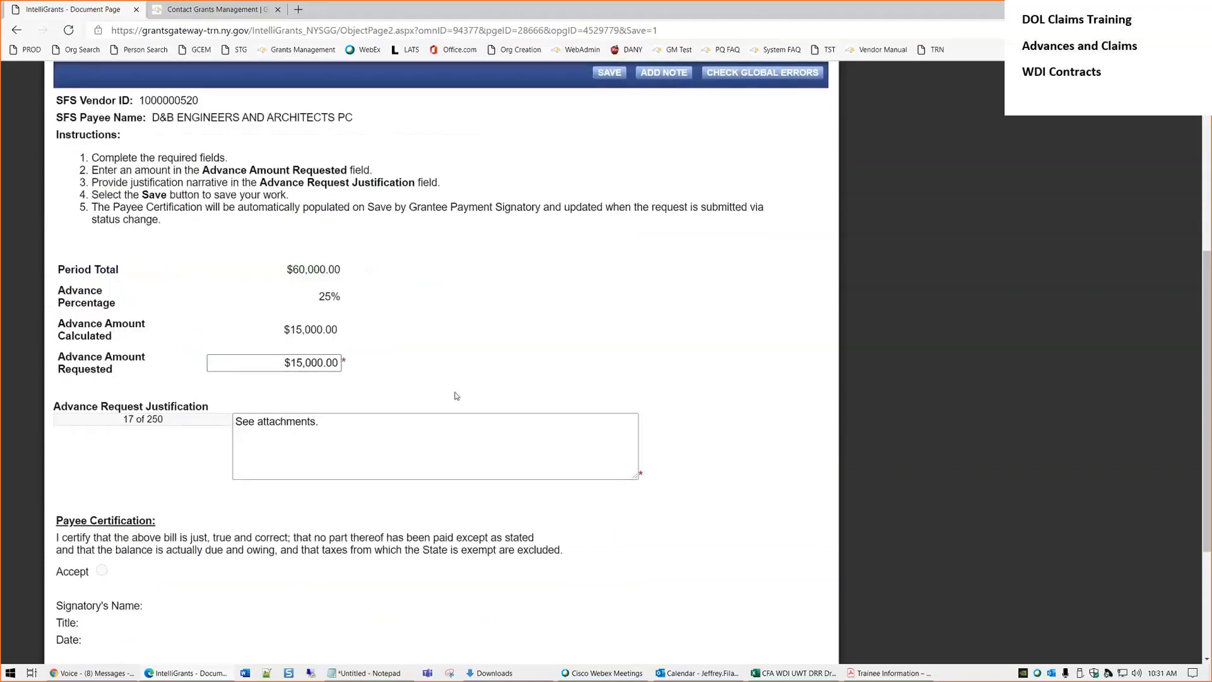
pyautogui.scroll(6, 456, 396)
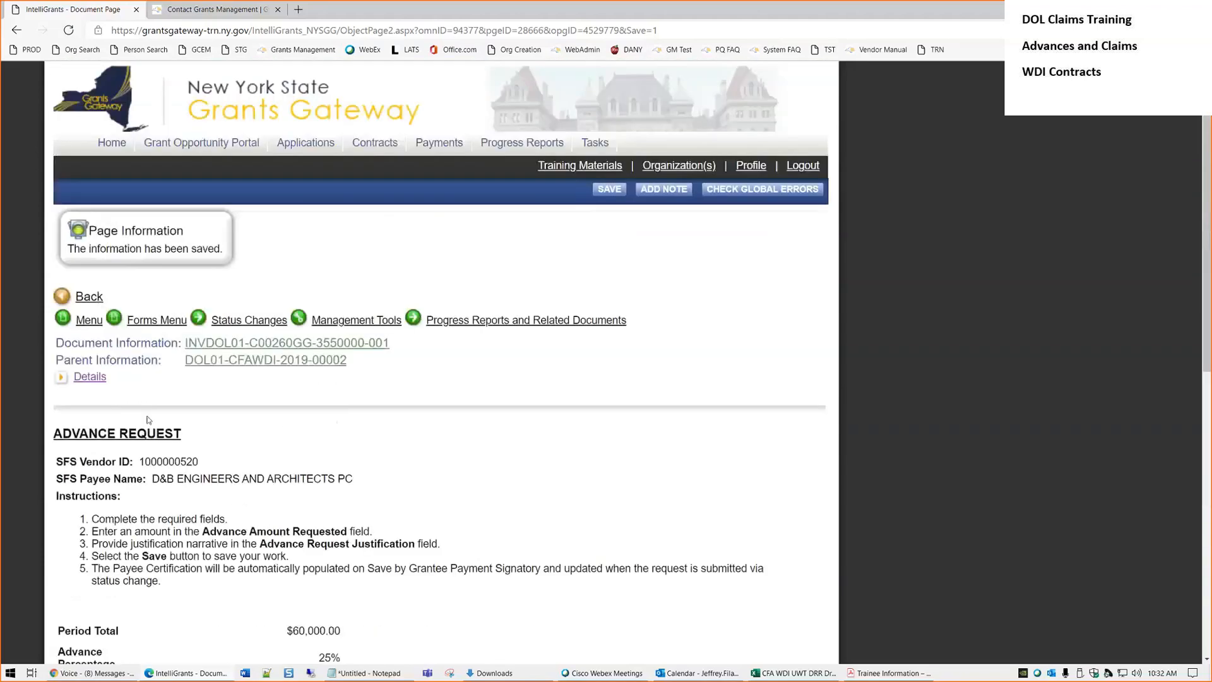
# Start a Payment Upload of type Supporting Documentation, category Advance Justification
pyautogui.click(155, 321)
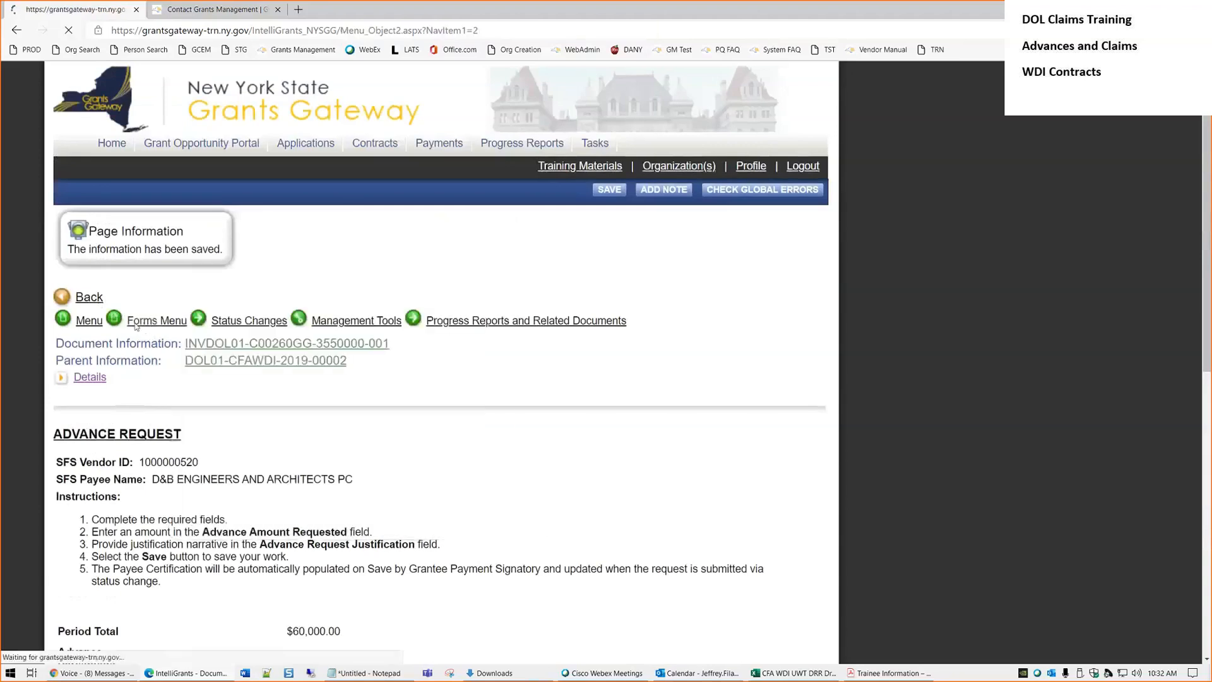
pyautogui.scroll(-3, 404, 464)
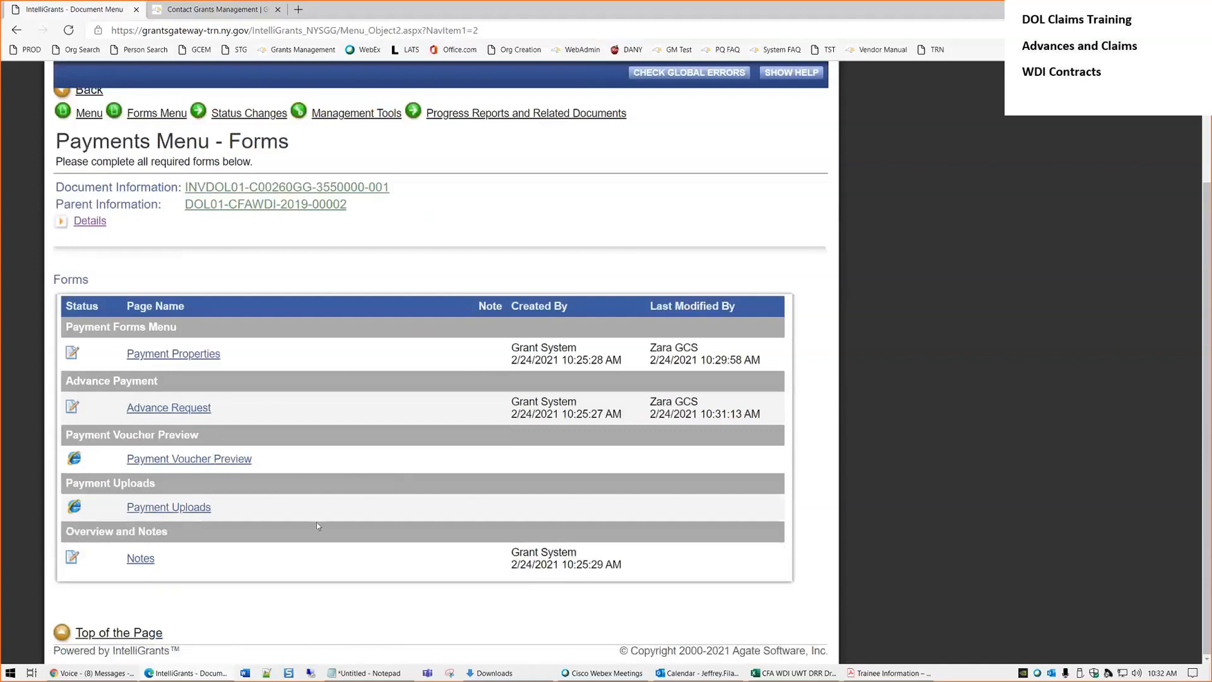
pyautogui.click(200, 509)
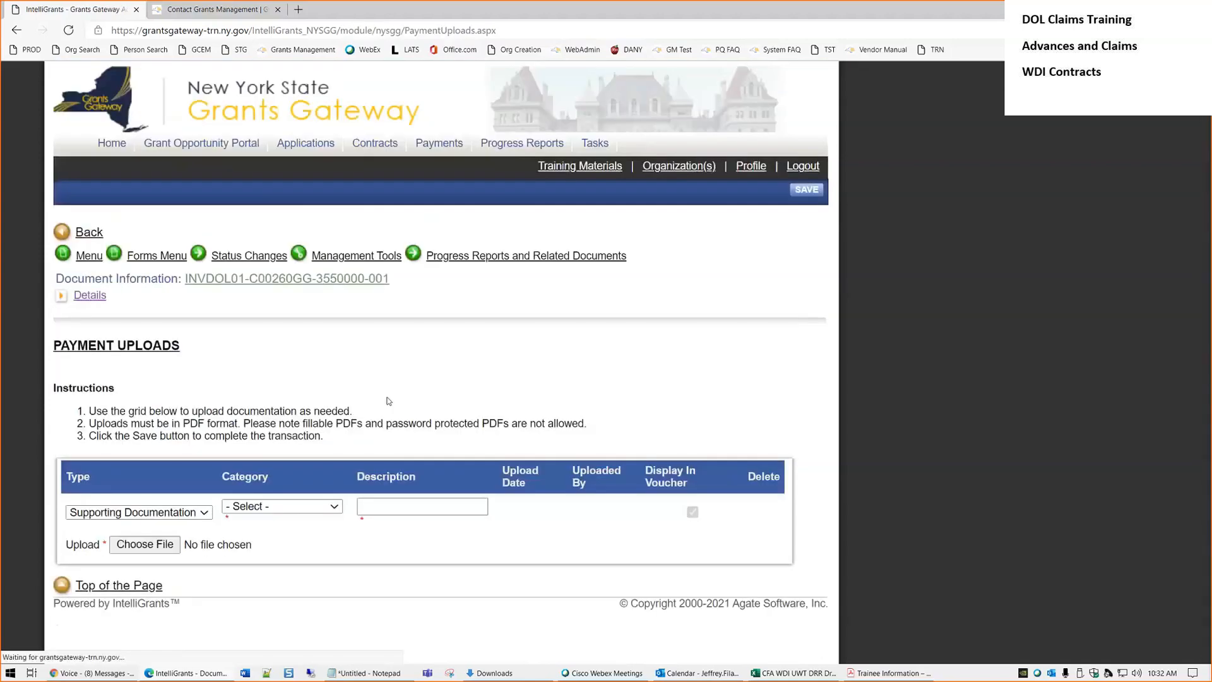
pyautogui.click(162, 516)
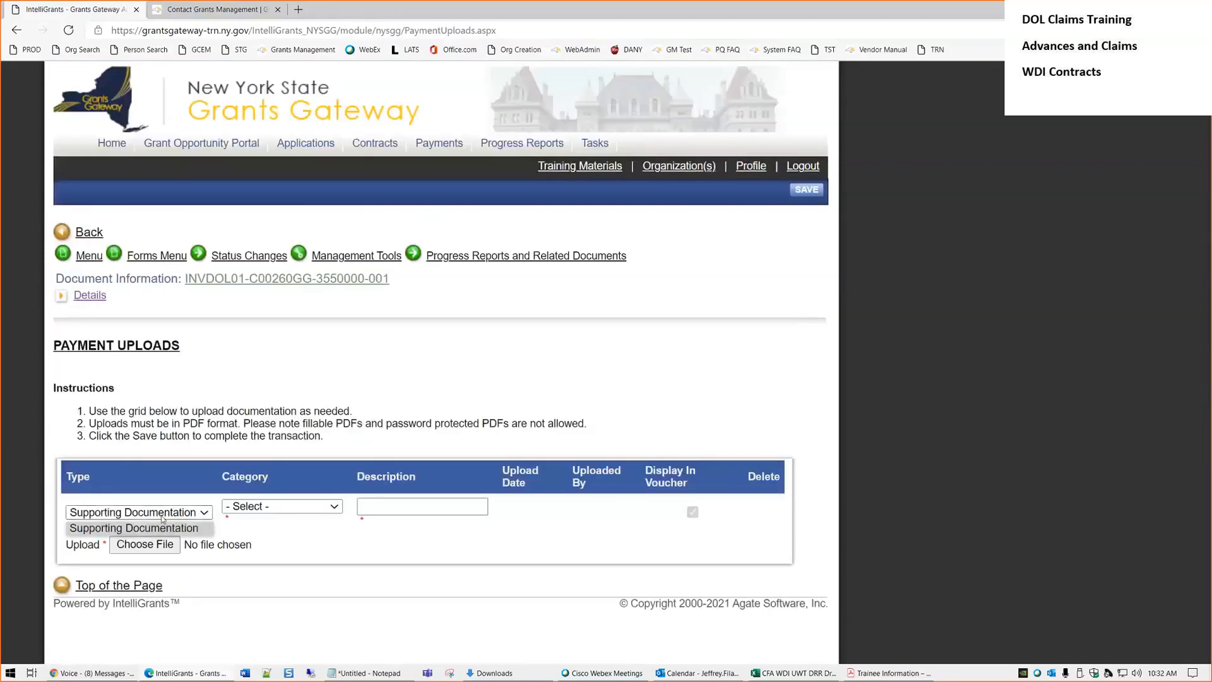
pyautogui.click(164, 524)
pyautogui.click(262, 509)
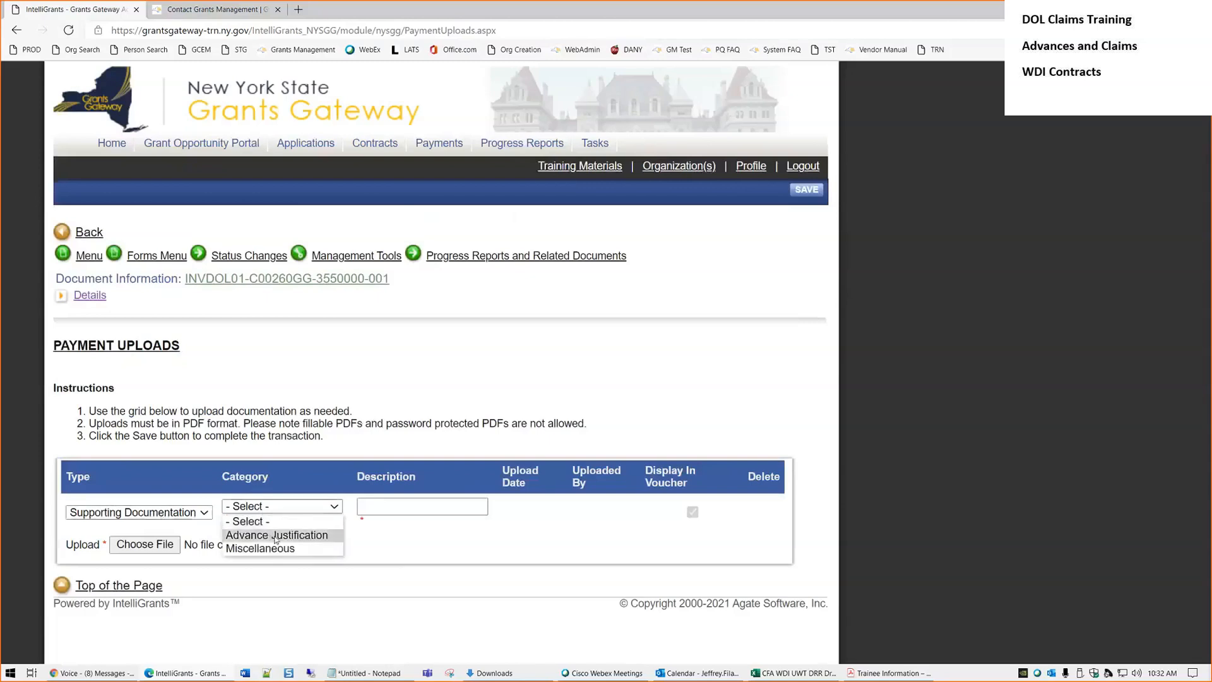
pyautogui.click(275, 535)
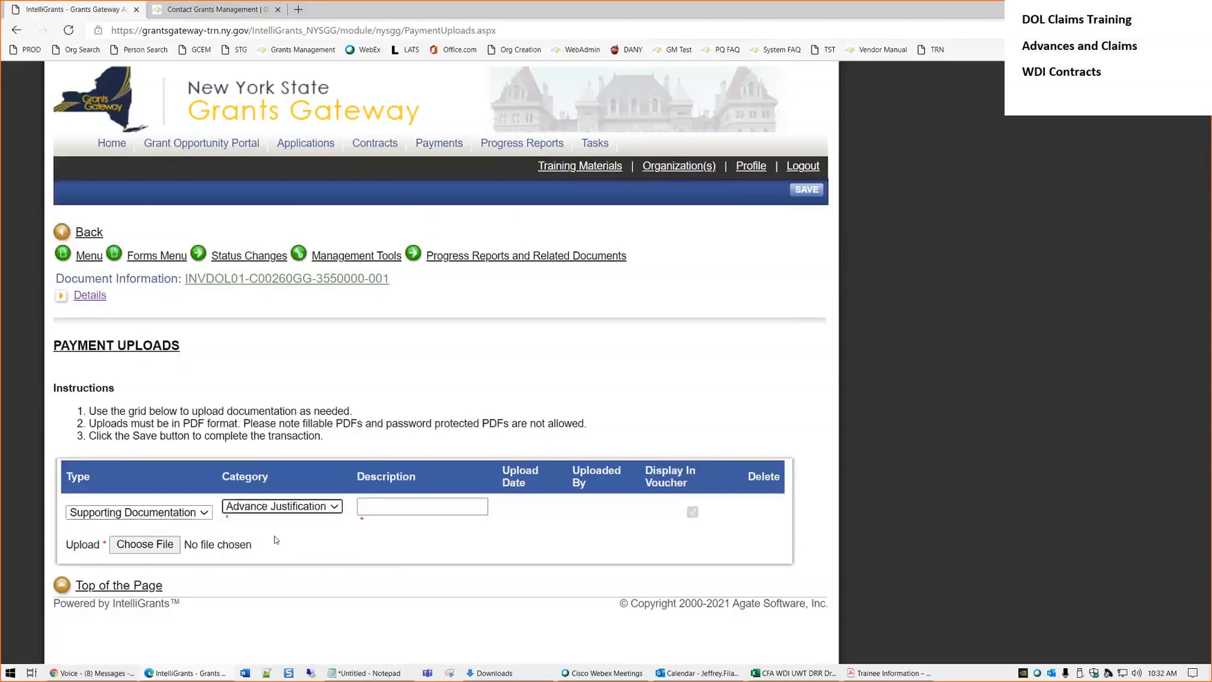
# Describe it as 'Description per Contract Manager', attach the Trainee Information PDF, and save
pyautogui.click(404, 506)
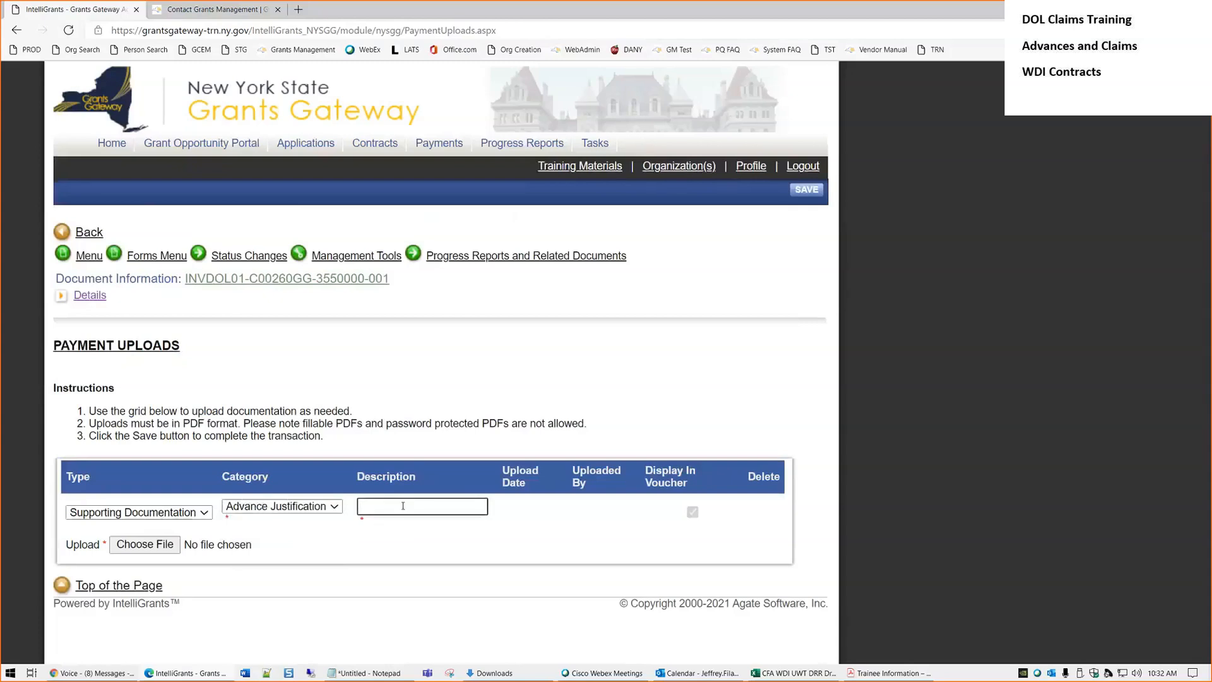
pyautogui.write('Description per')
pyautogui.write(' Contract Manage')
pyautogui.write('r')
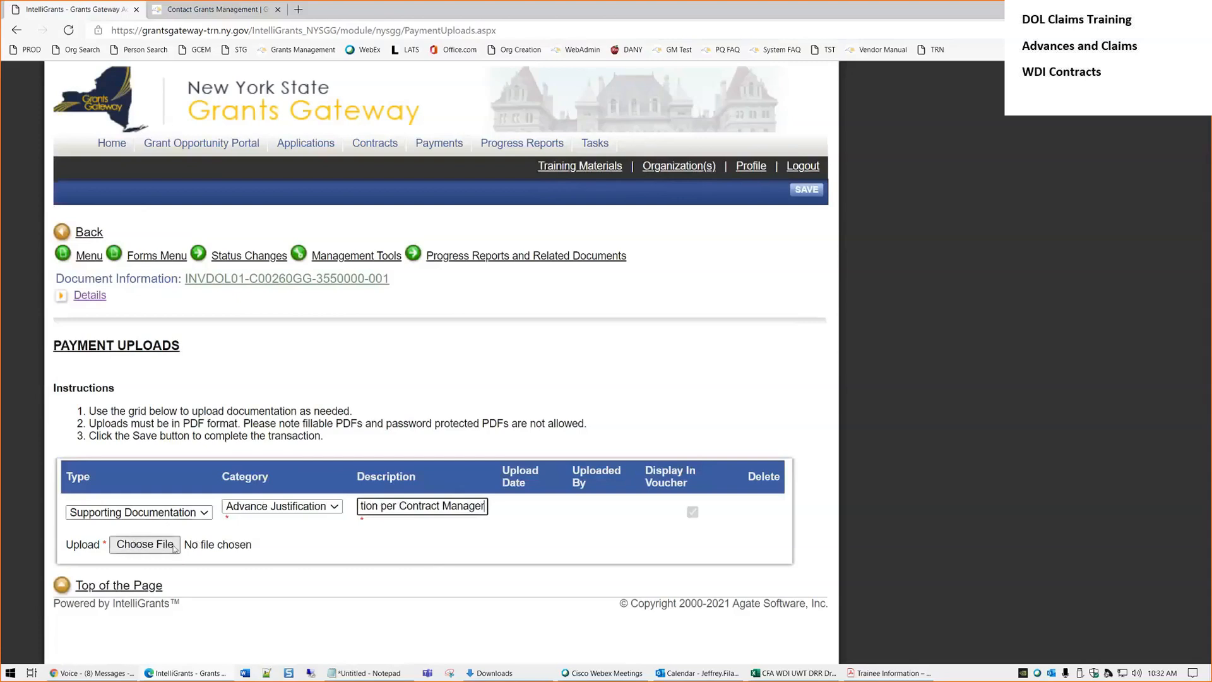
pyautogui.click(206, 544)
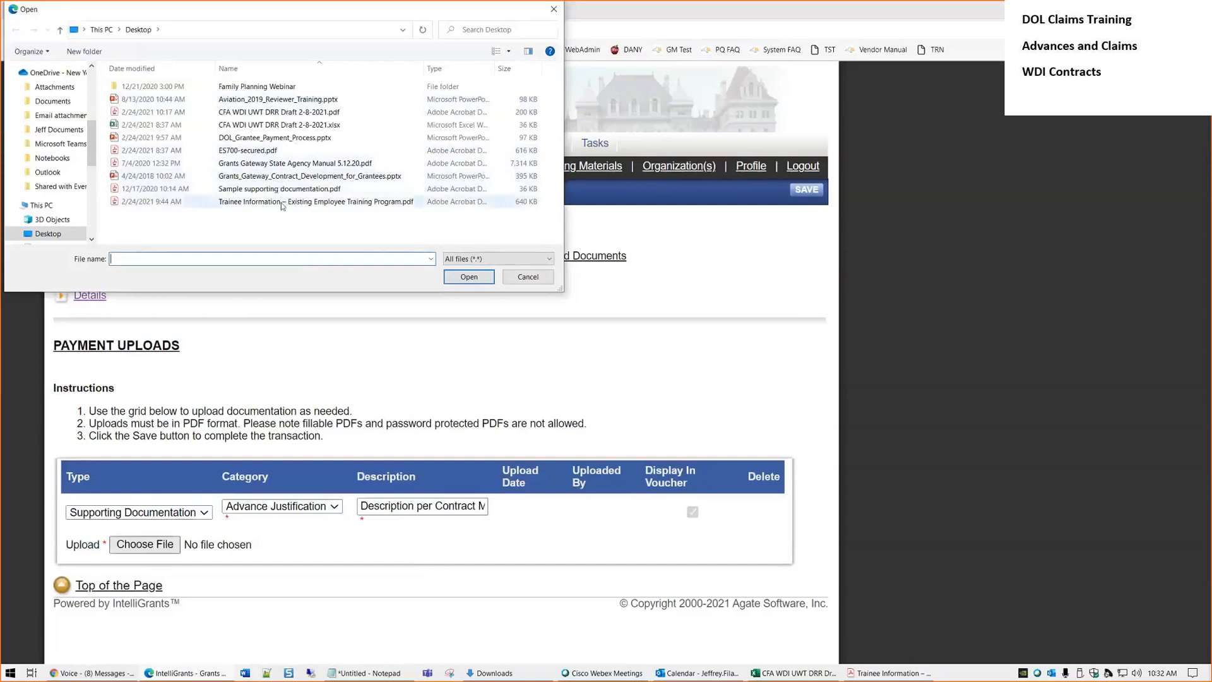
pyautogui.doubleClick(241, 203)
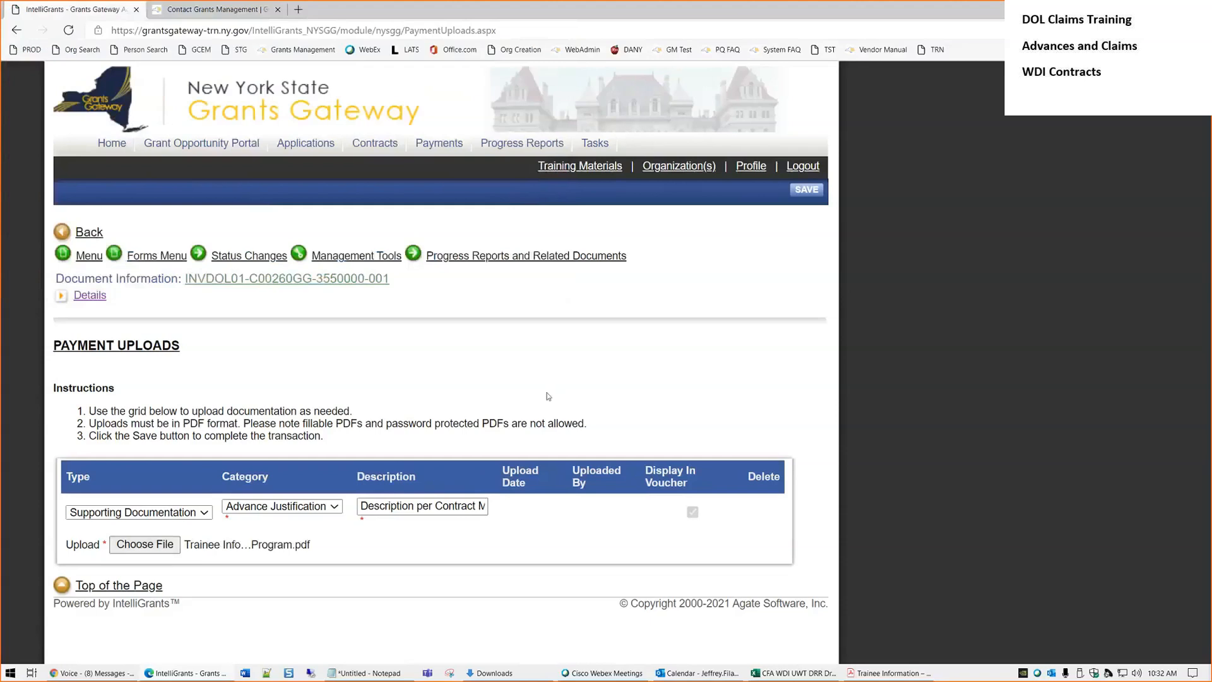
pyautogui.click(816, 192)
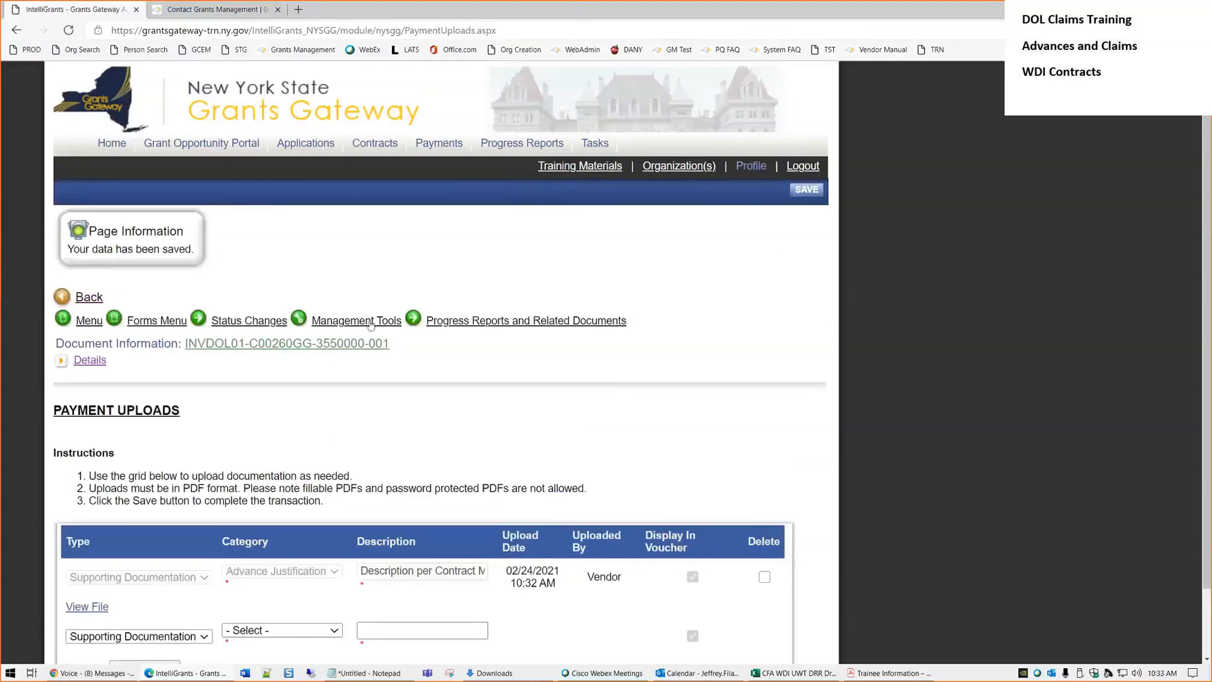
# Discard the extra upload row's entries, clearing its description and resetting Category to - Select -
pyautogui.scroll(-1, 691, 477)
pyautogui.click(294, 556)
pyautogui.click(276, 582)
pyautogui.click(426, 554)
pyautogui.write('asdfasdfsadf')
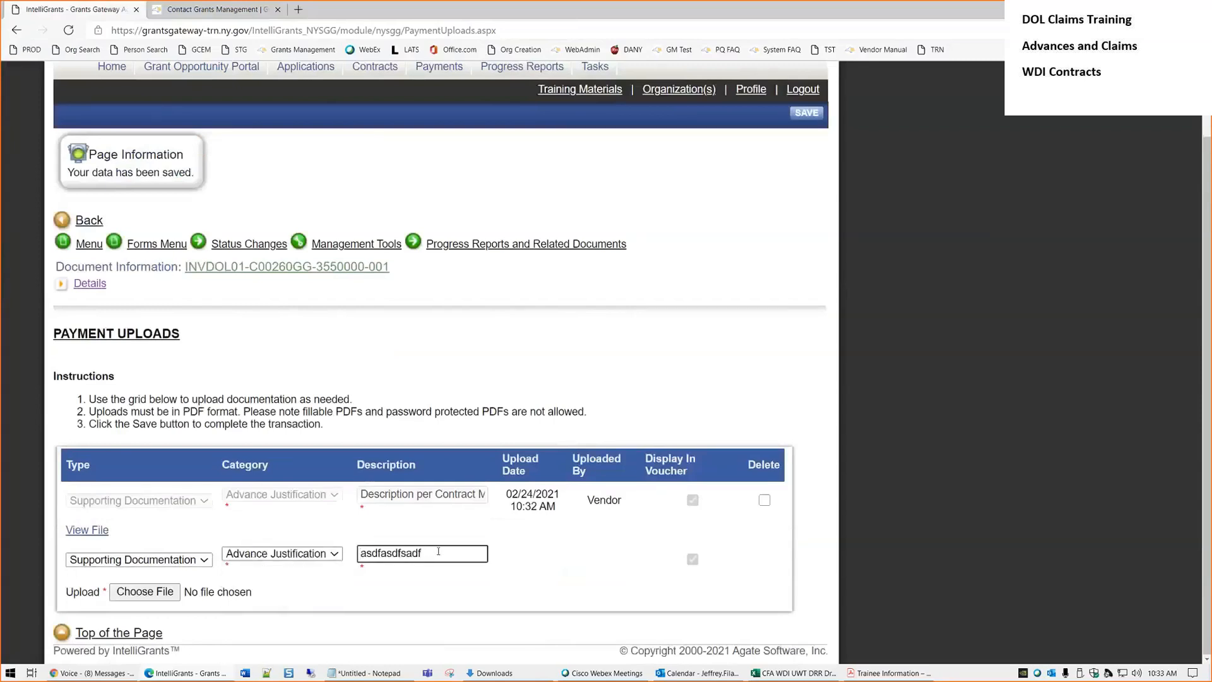
pyautogui.hotkey('ctrl', 'a')
pyautogui.press('BackSpace')
pyautogui.click(316, 555)
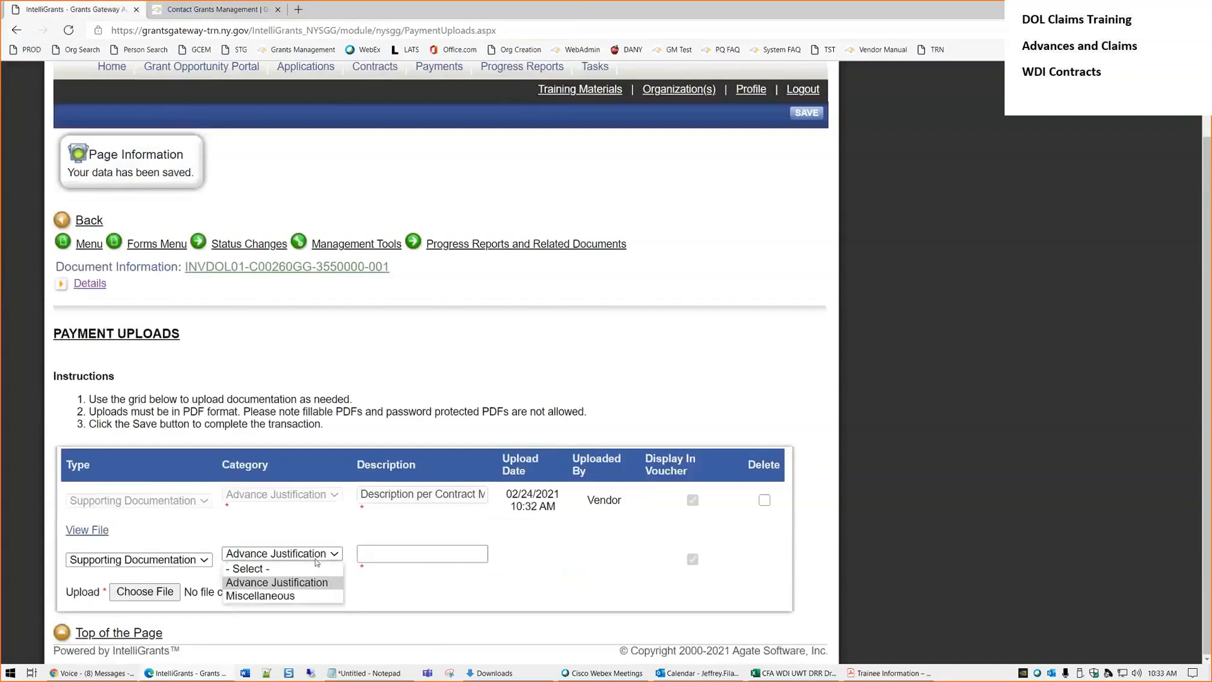
pyautogui.click(295, 569)
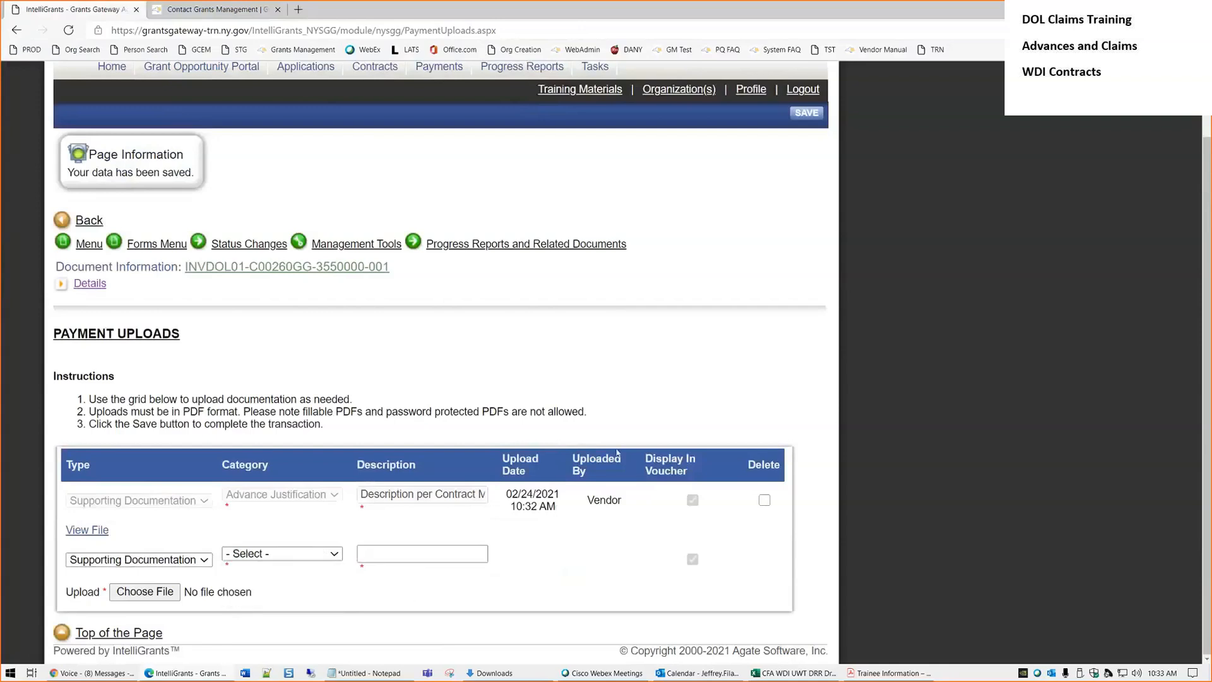
# Return to the Payments Menu - Forms list and open the payment's Notes page
pyautogui.click(142, 244)
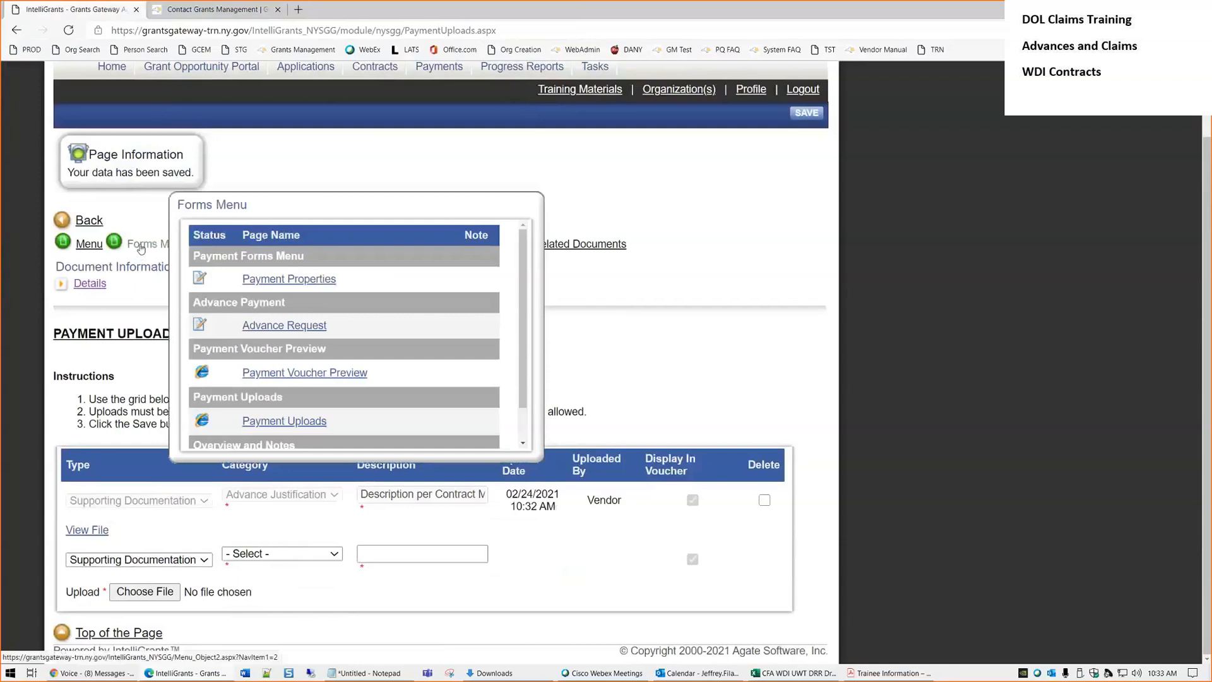
pyautogui.click(157, 251)
pyautogui.scroll(-3, 174, 417)
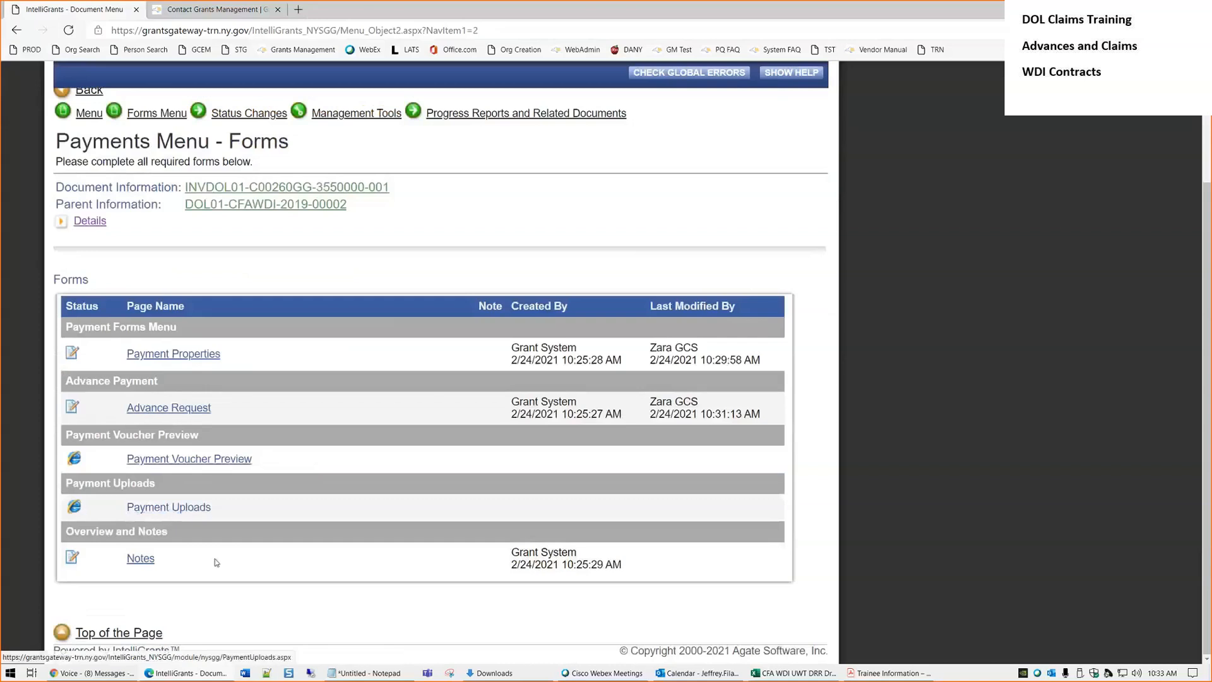
pyautogui.click(141, 559)
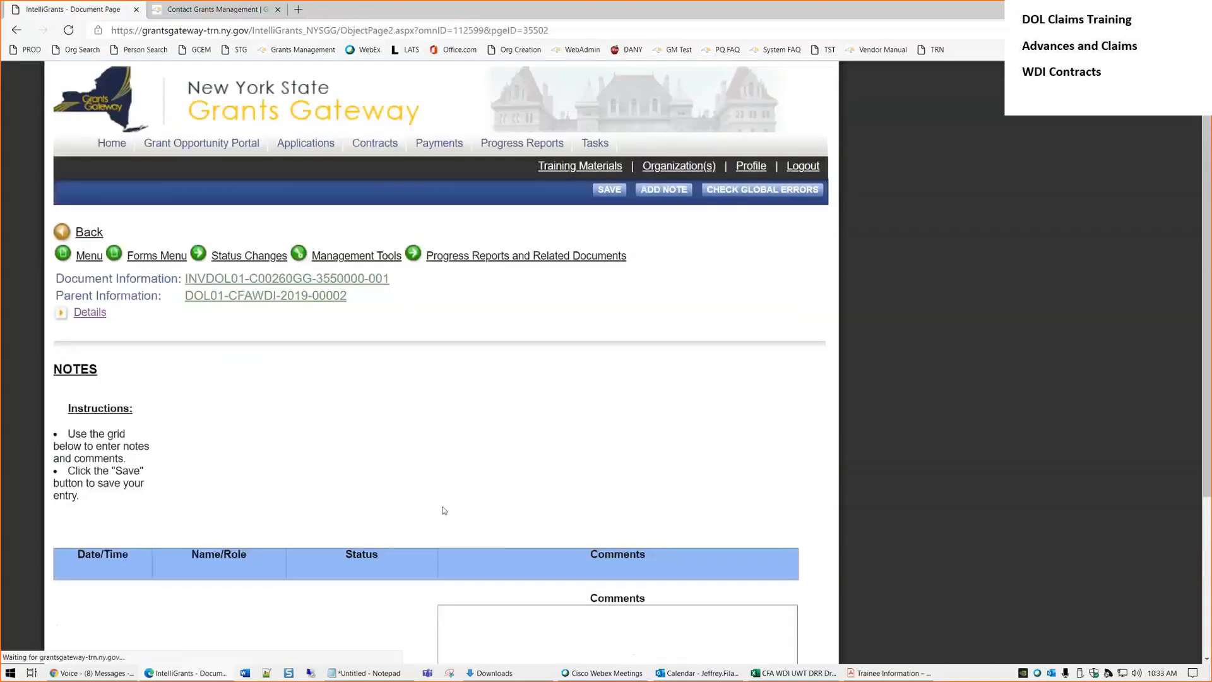
# Save the comment 'Here are my comments.' in the Notes page, then return to the forms list
pyautogui.scroll(-3, 444, 510)
pyautogui.click(448, 456)
pyautogui.click(575, 422)
pyautogui.write('Here are my comments.')
pyautogui.click(610, 75)
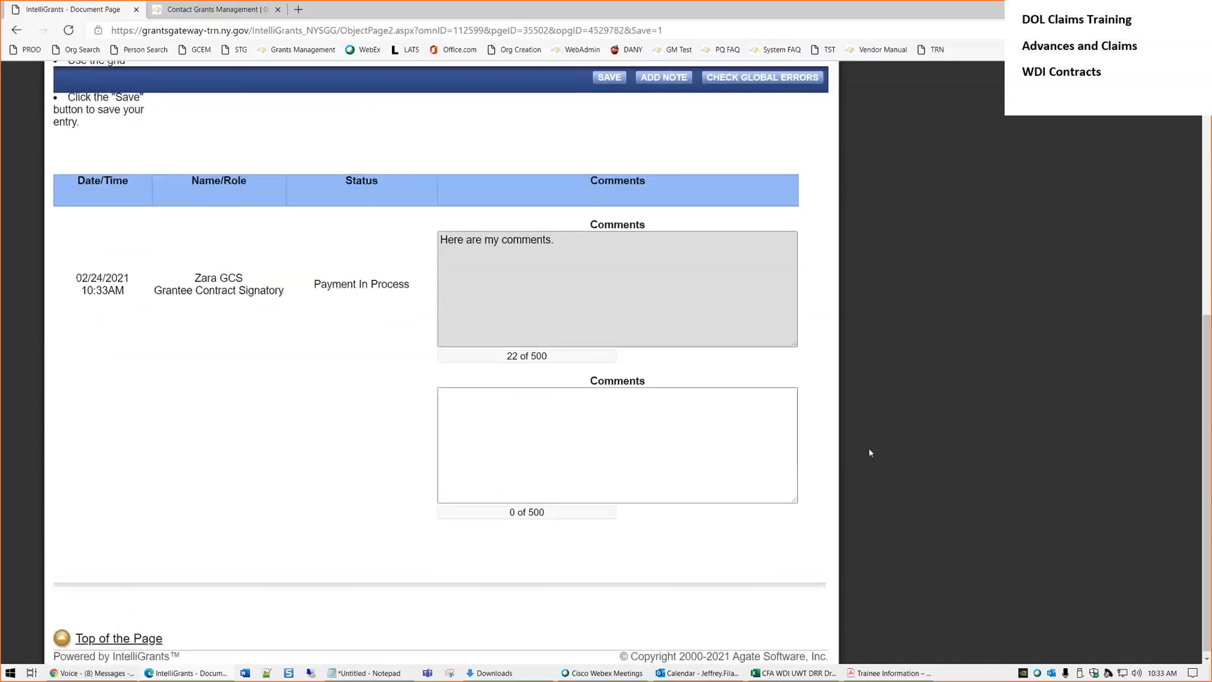
pyautogui.scroll(4, 869, 449)
pyautogui.click(143, 148)
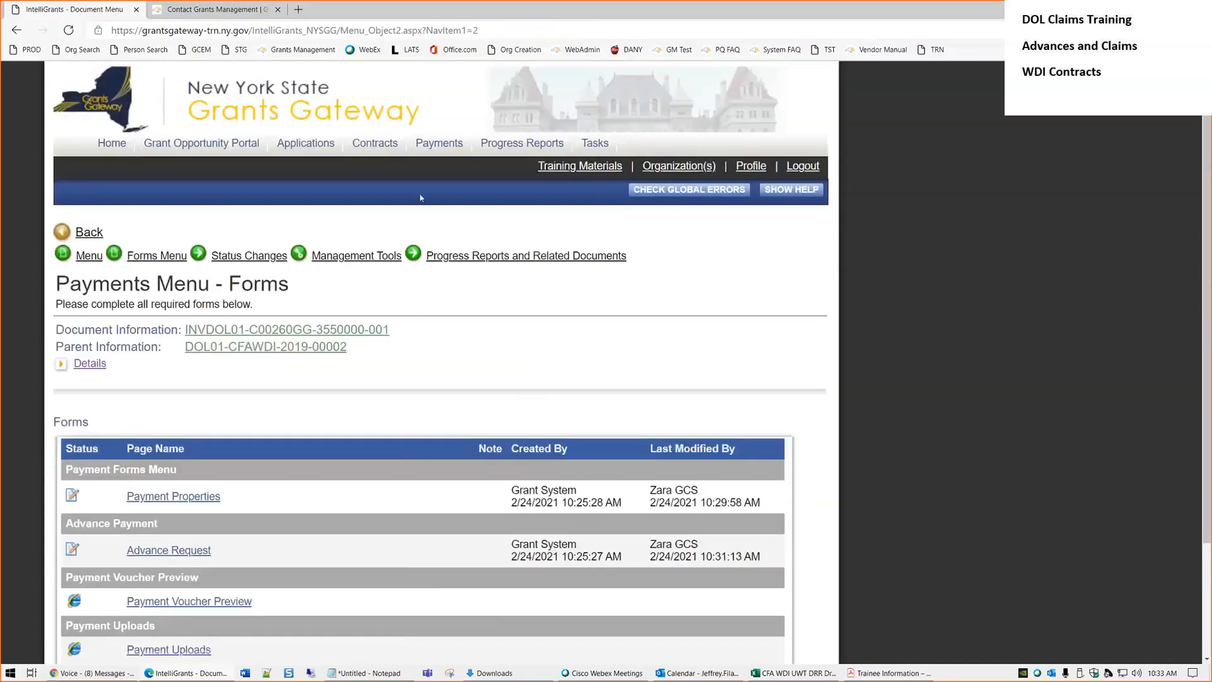
# Generate the Payment Voucher Preview PDF from the payment's forms list
pyautogui.scroll(-2, 924, 344)
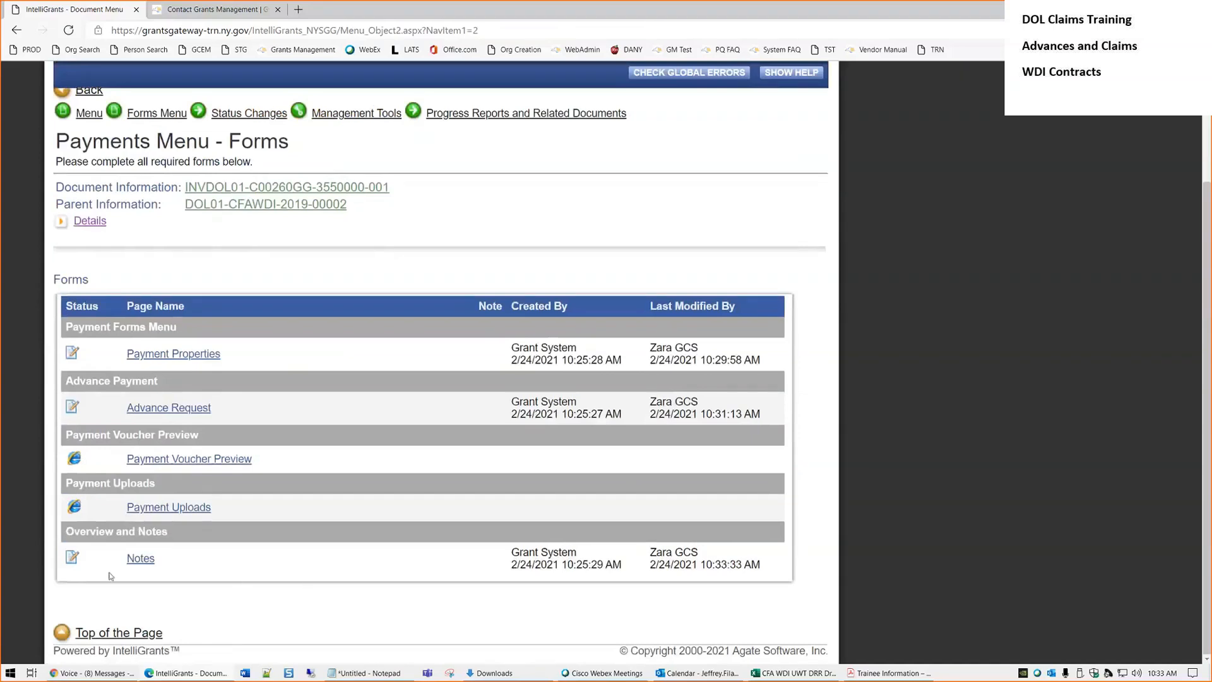
pyautogui.click(239, 460)
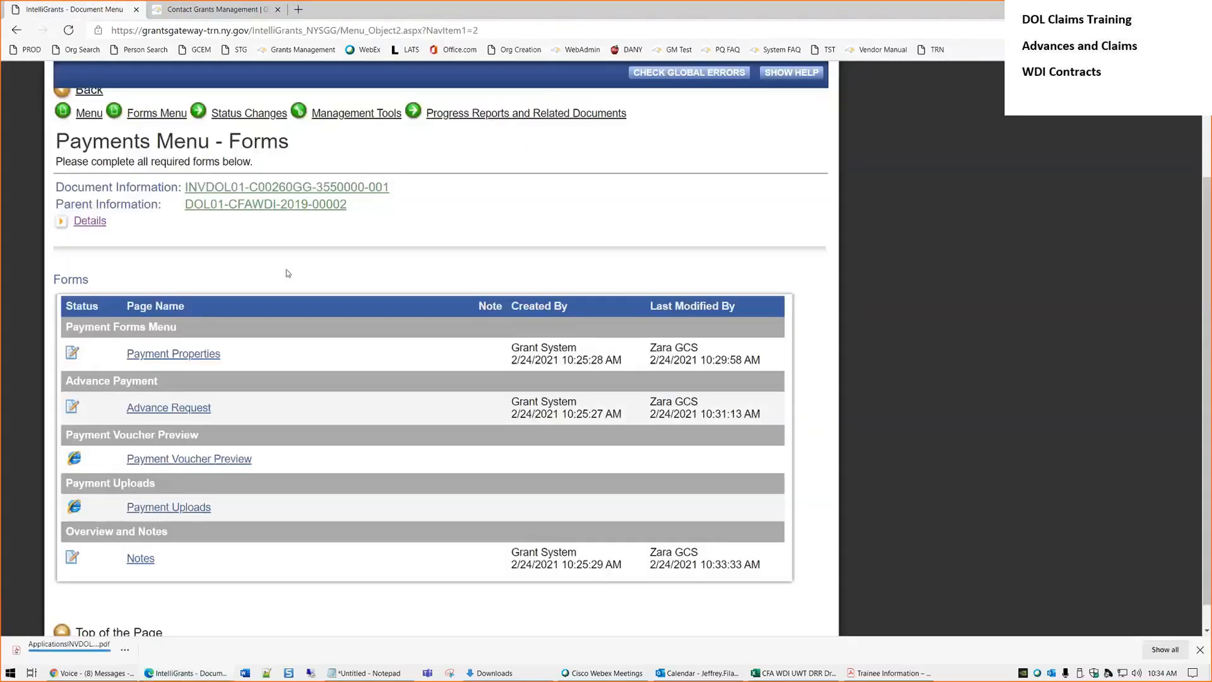
# Open the downloaded voucher PDF and zoom in two steps
pyautogui.click(69, 645)
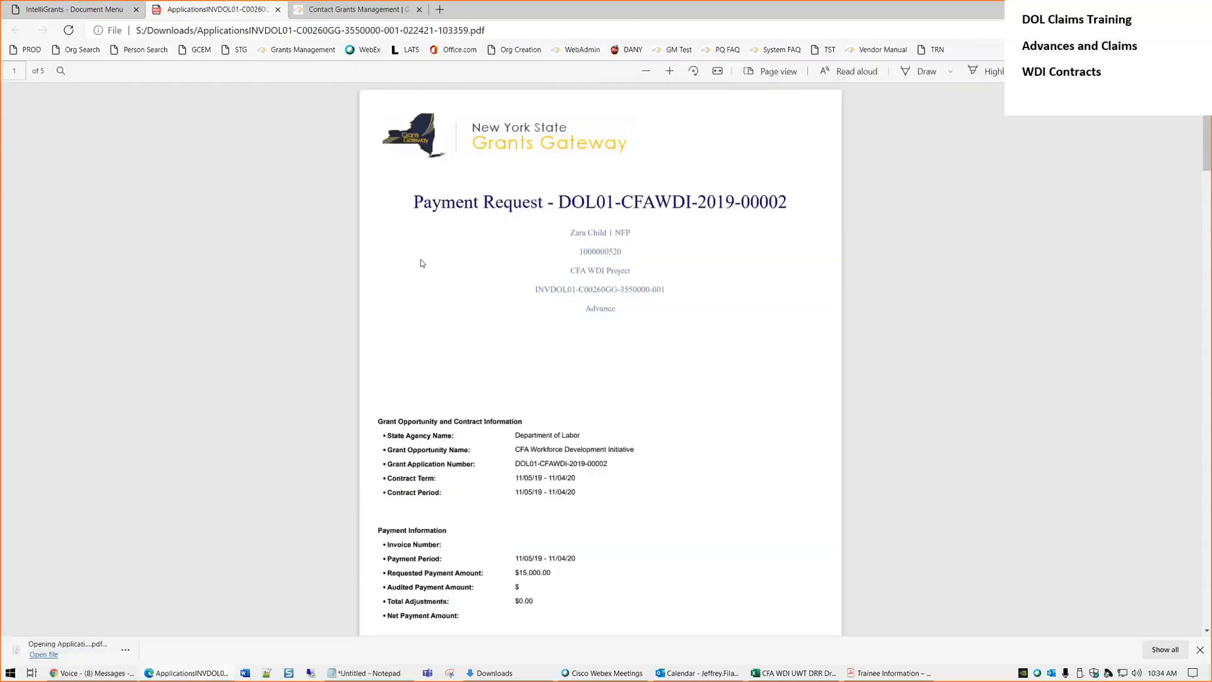
pyautogui.click(669, 73)
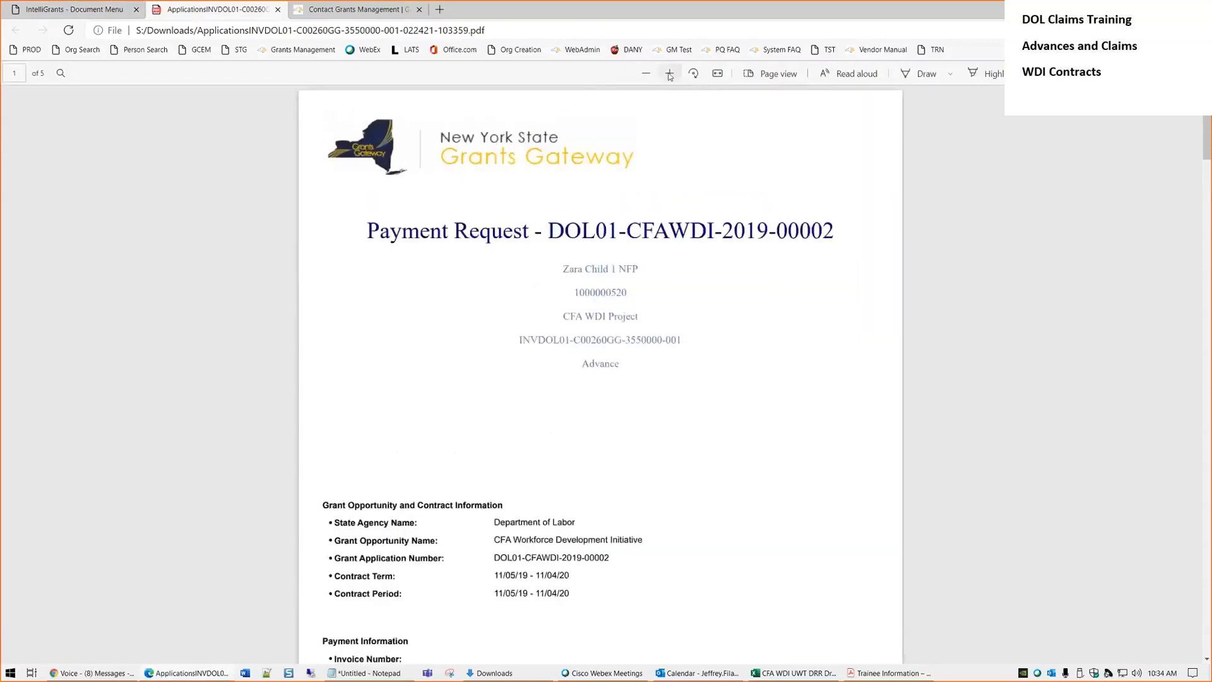
pyautogui.click(670, 74)
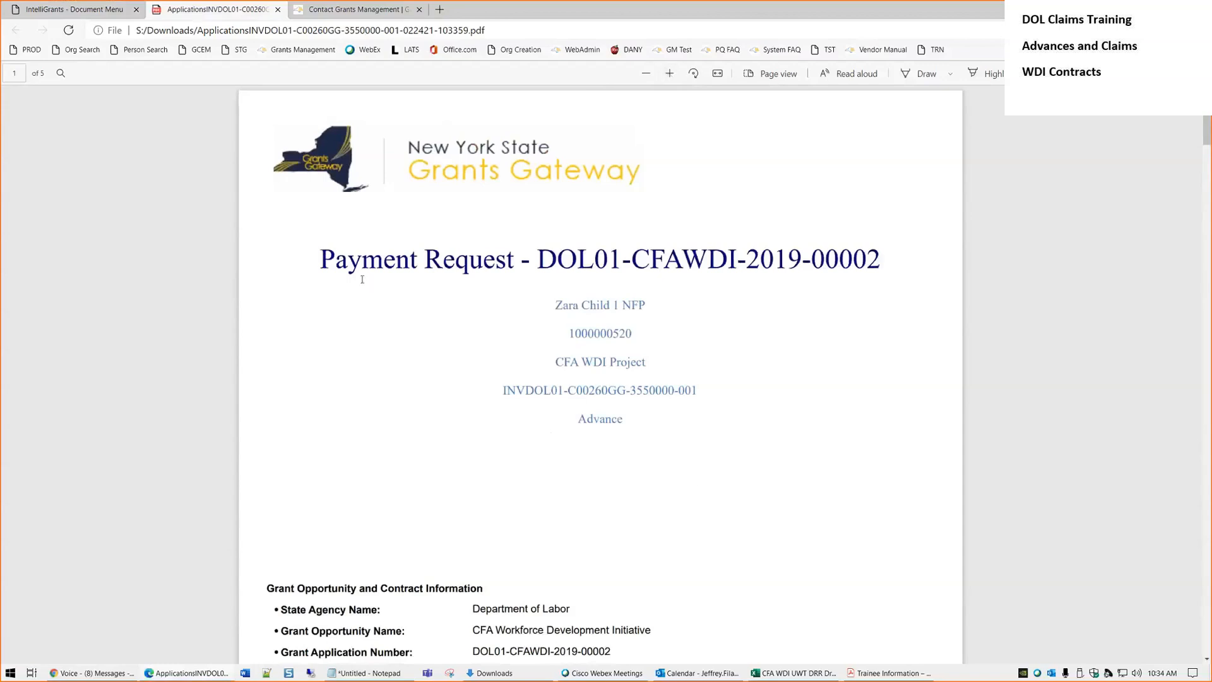
pyautogui.moveTo(545, 259); pyautogui.dragTo(911, 263)
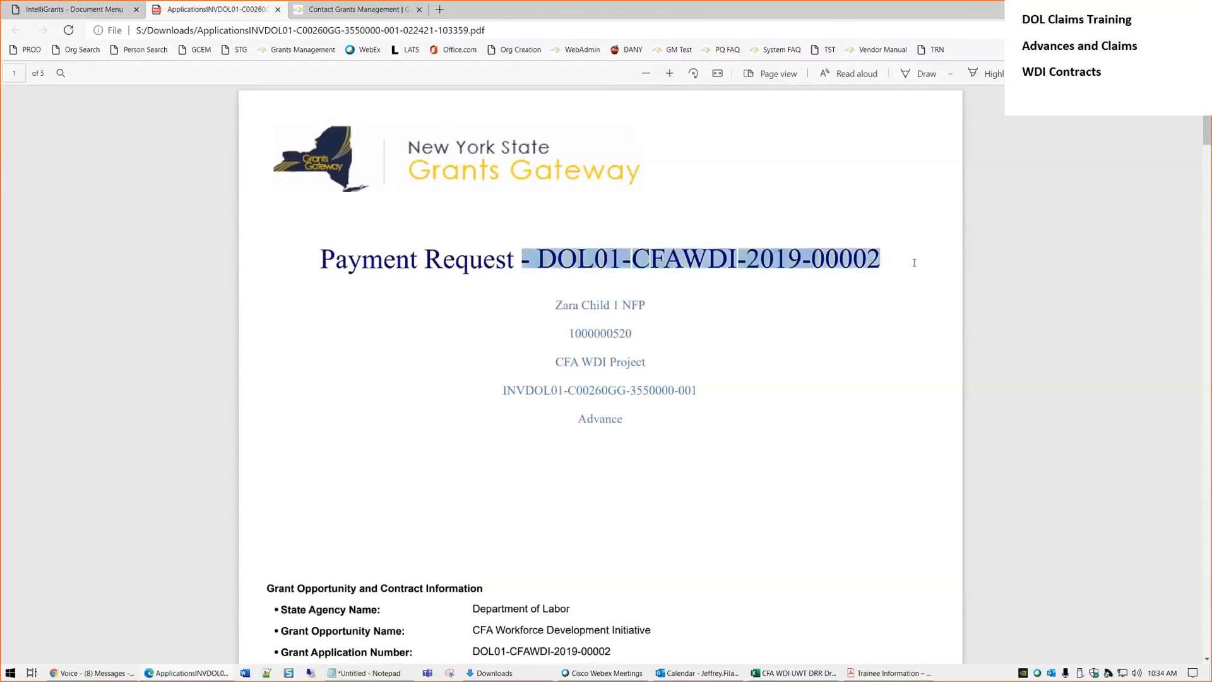
pyautogui.click(814, 286)
pyautogui.scroll(-3, 794, 287)
pyautogui.scroll(3, 794, 287)
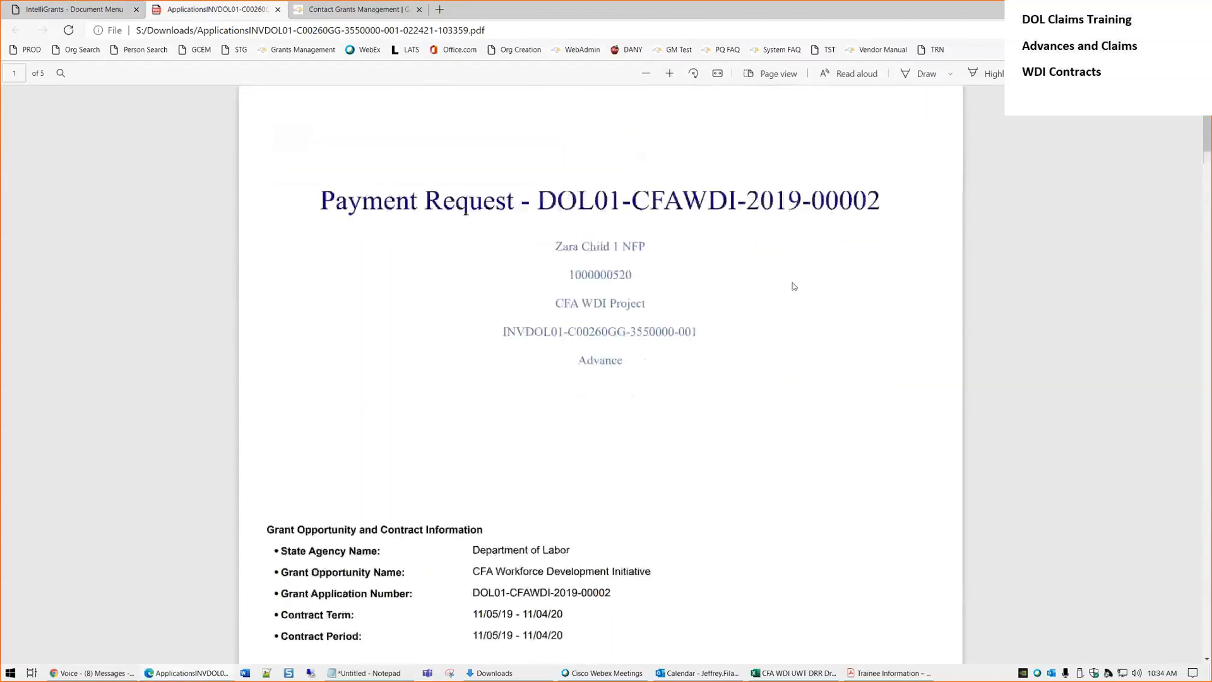
pyautogui.scroll(-2, 786, 281)
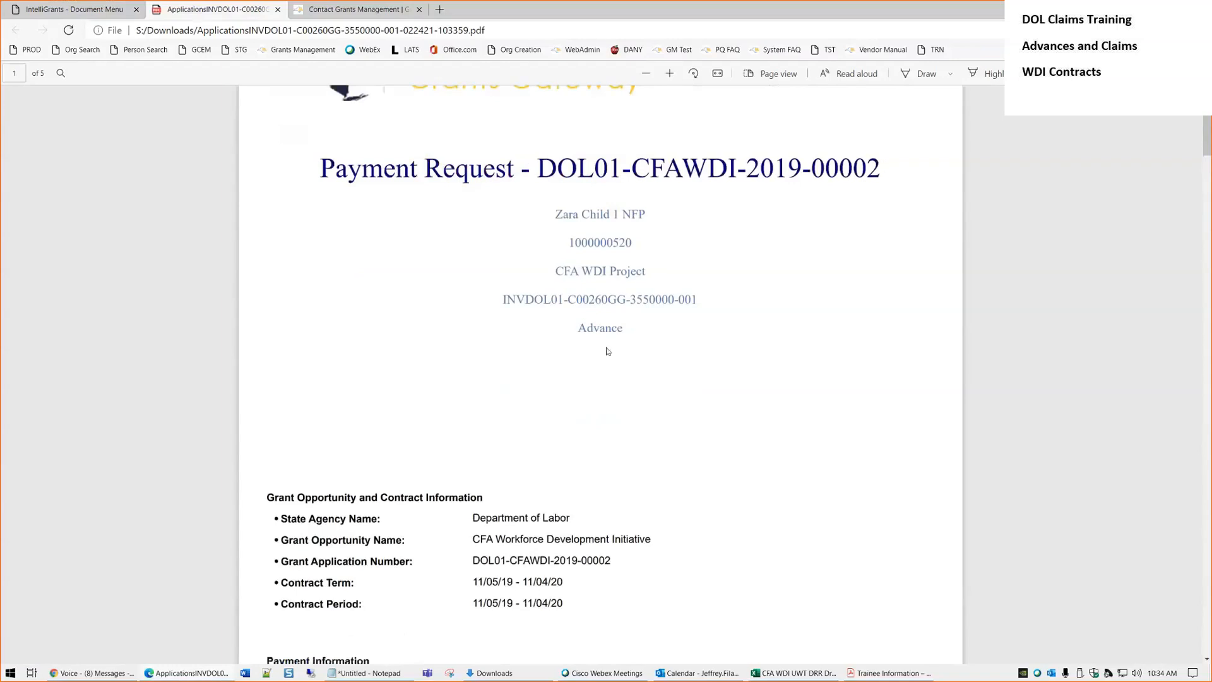
pyautogui.moveTo(699, 305); pyautogui.dragTo(508, 300)
pyautogui.doubleClick(629, 328)
pyautogui.scroll(-5, 622, 308)
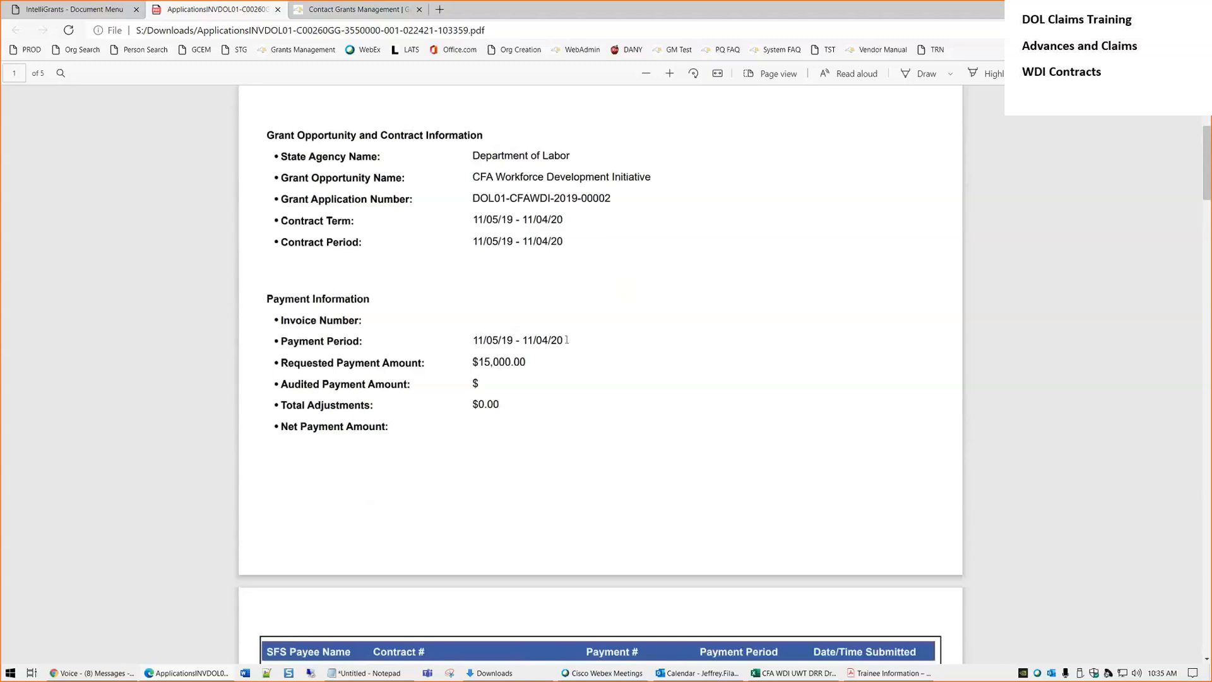
pyautogui.moveTo(564, 340); pyautogui.dragTo(470, 340)
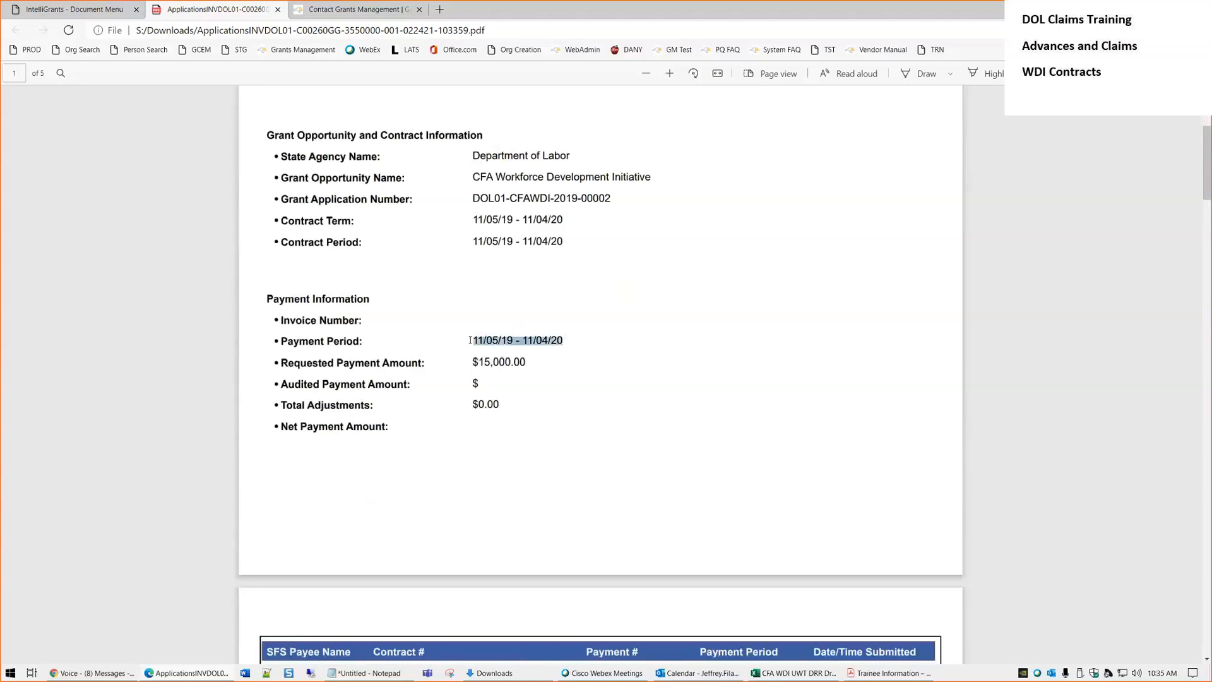
pyautogui.moveTo(535, 360); pyautogui.dragTo(472, 362)
pyautogui.click(570, 355)
# Scroll through the remaining voucher pages, including the trainee form, and back up
pyautogui.scroll(-3, 492, 236)
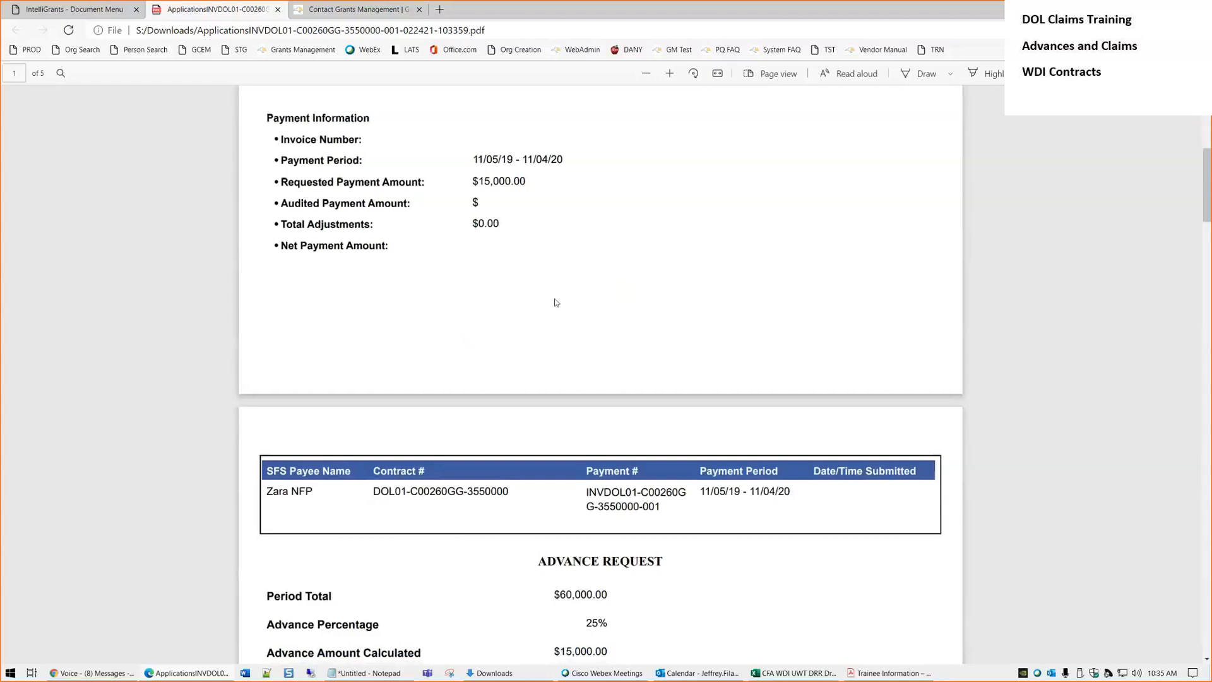
pyautogui.scroll(-7, 556, 302)
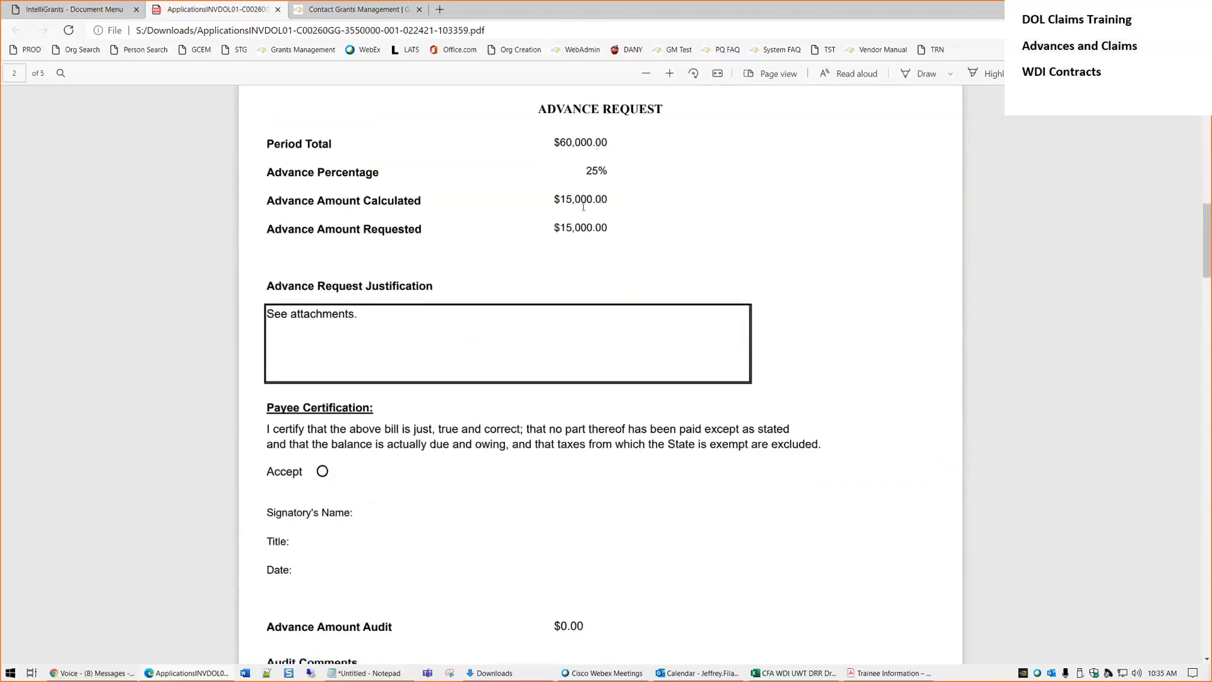
pyautogui.scroll(-1, 598, 221)
pyautogui.scroll(-12, 598, 221)
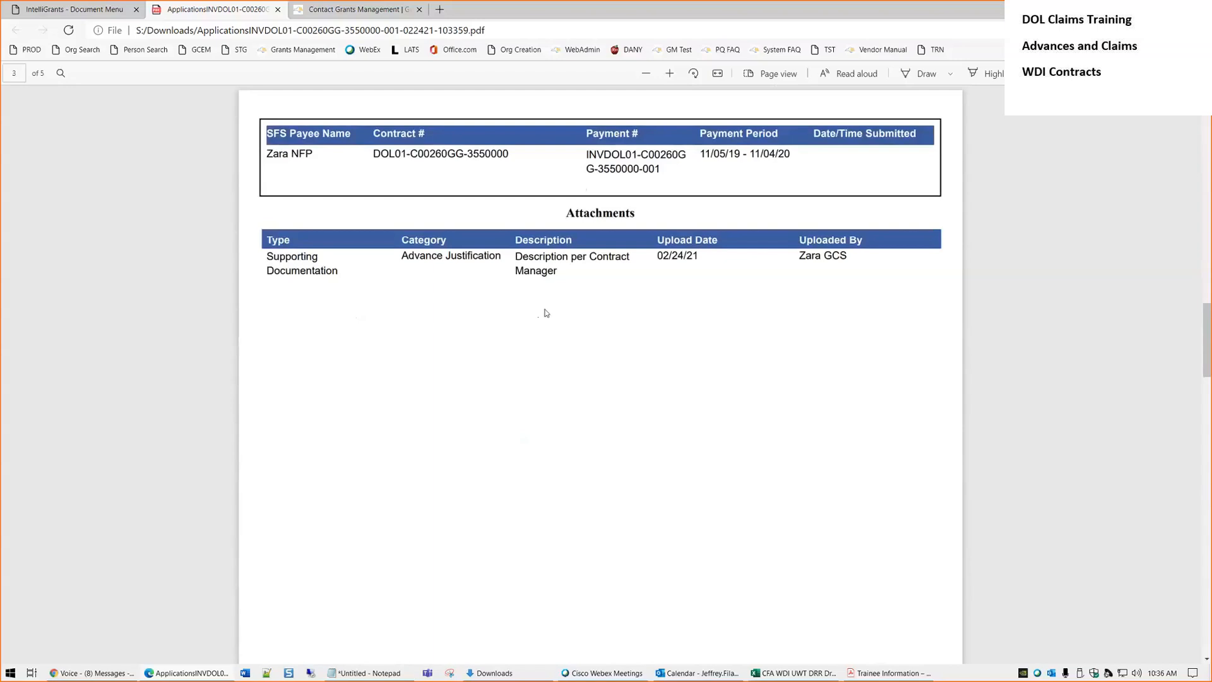
pyautogui.scroll(-10, 546, 313)
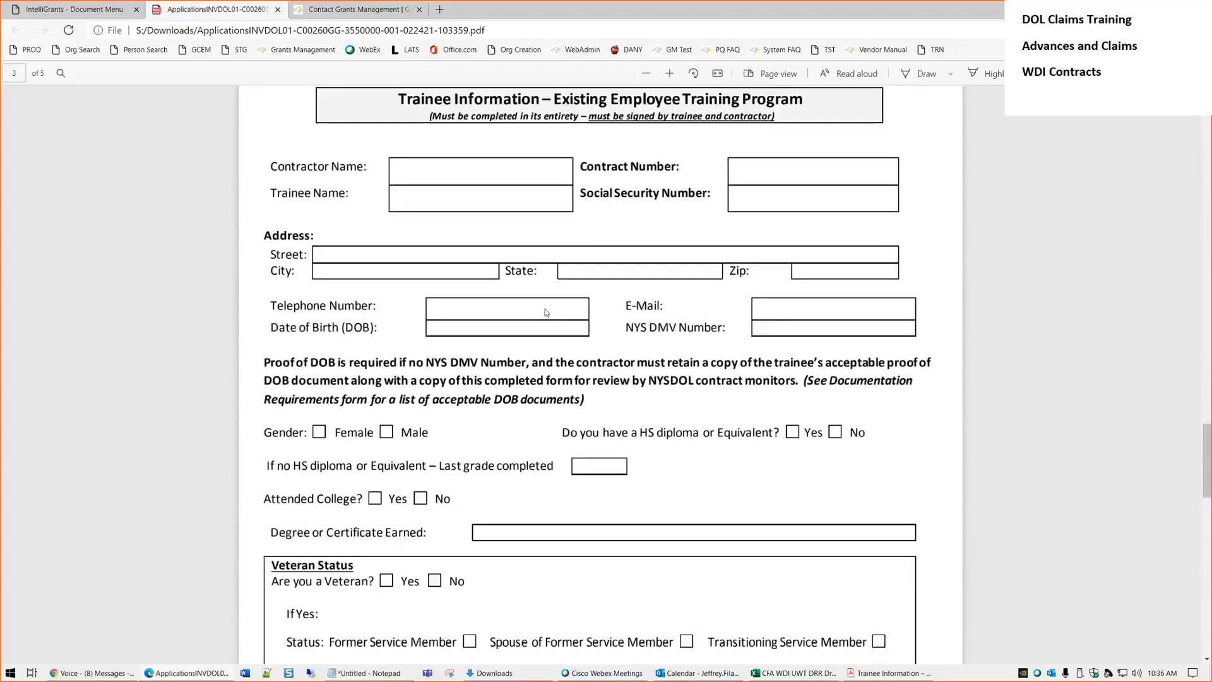
pyautogui.scroll(-15, 546, 313)
pyautogui.scroll(16, 549, 306)
pyautogui.scroll(20, 550, 302)
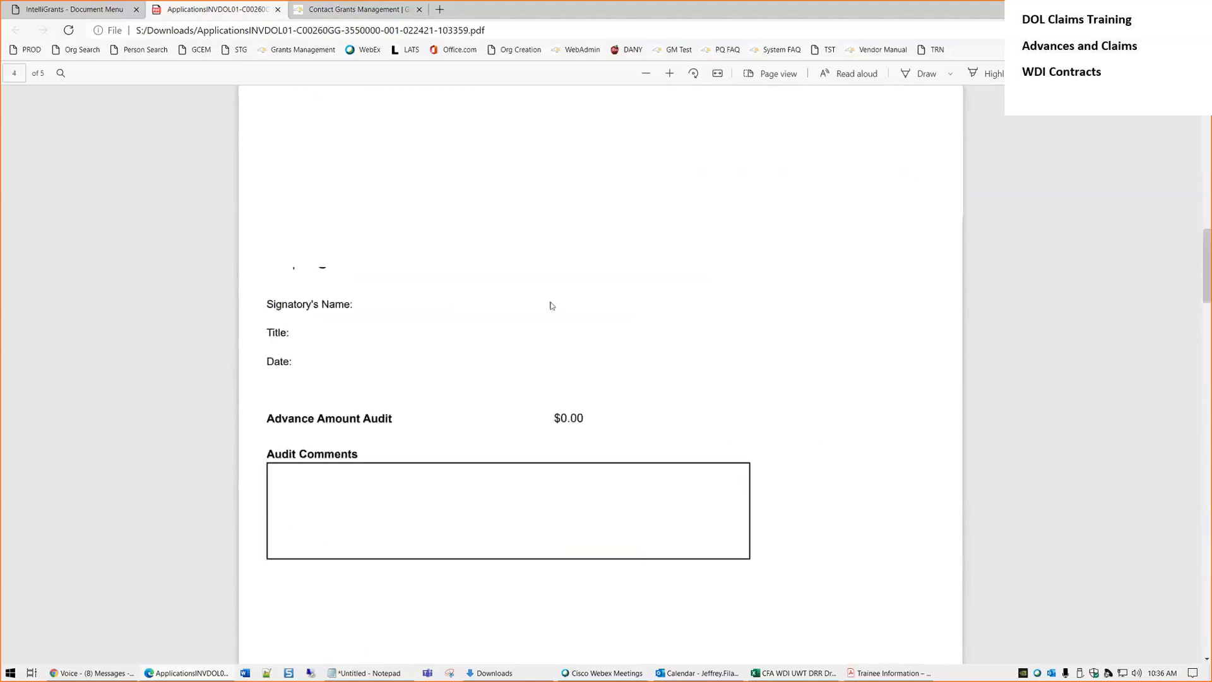
# Switch back to the payment's forms list, check the Status Changes options, and log out
pyautogui.click(92, 14)
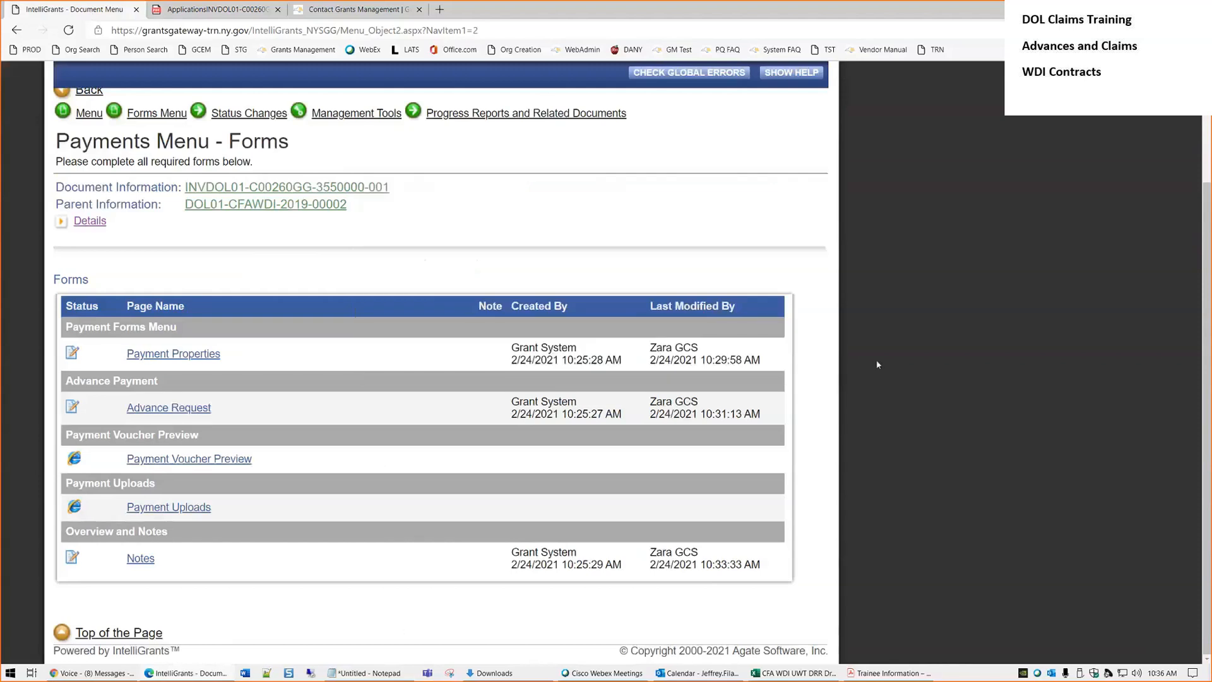
pyautogui.scroll(1, 883, 365)
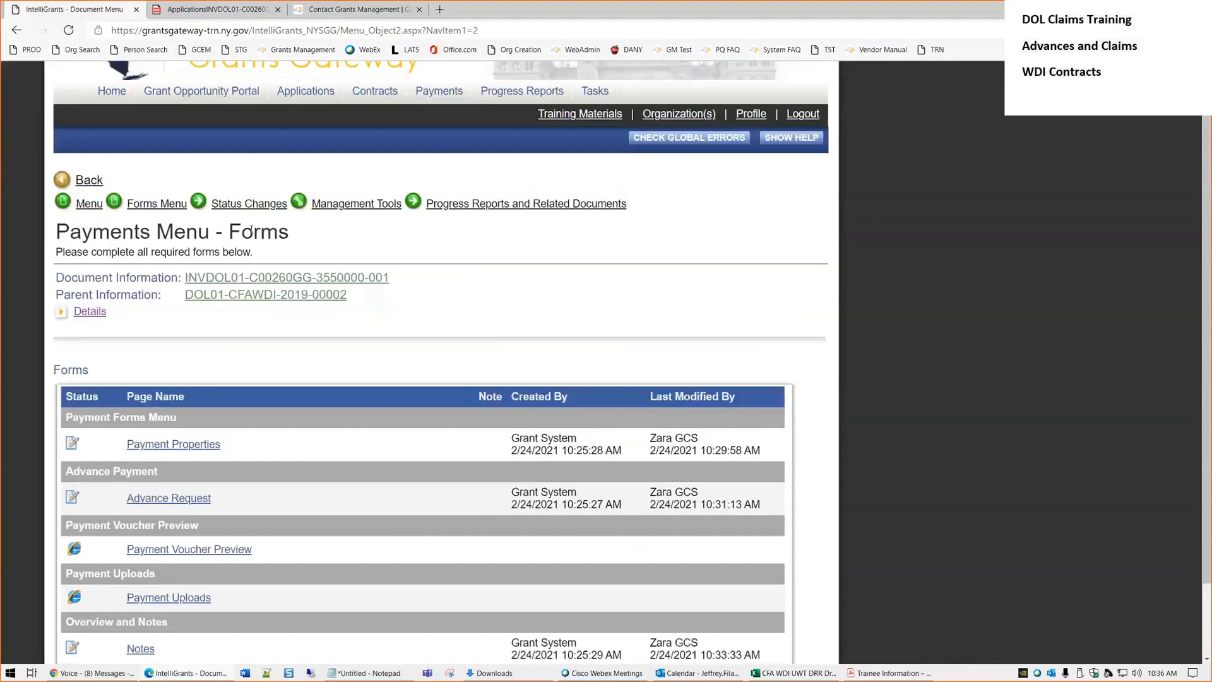
pyautogui.moveTo(242, 192)
pyautogui.scroll(-2, 483, 334)
pyautogui.scroll(2, 450, 323)
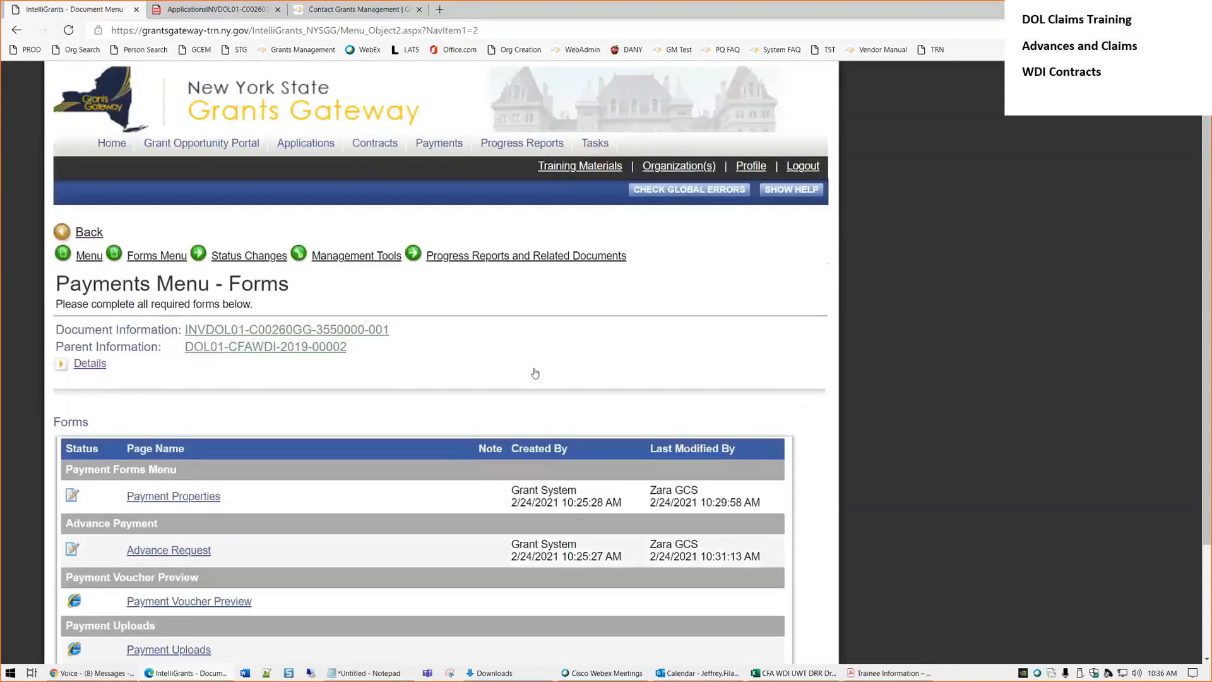
pyautogui.click(807, 167)
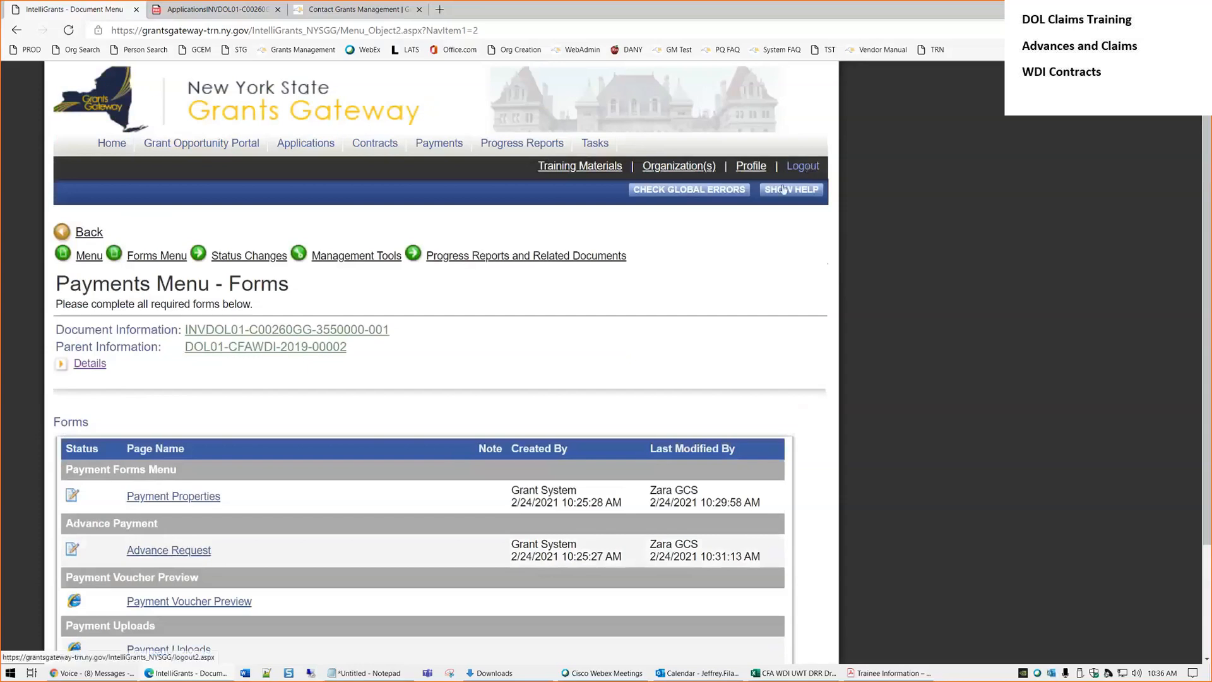
# Sign back in, editing the username to the Grantee Payment Signatory account
pyautogui.click(460, 233)
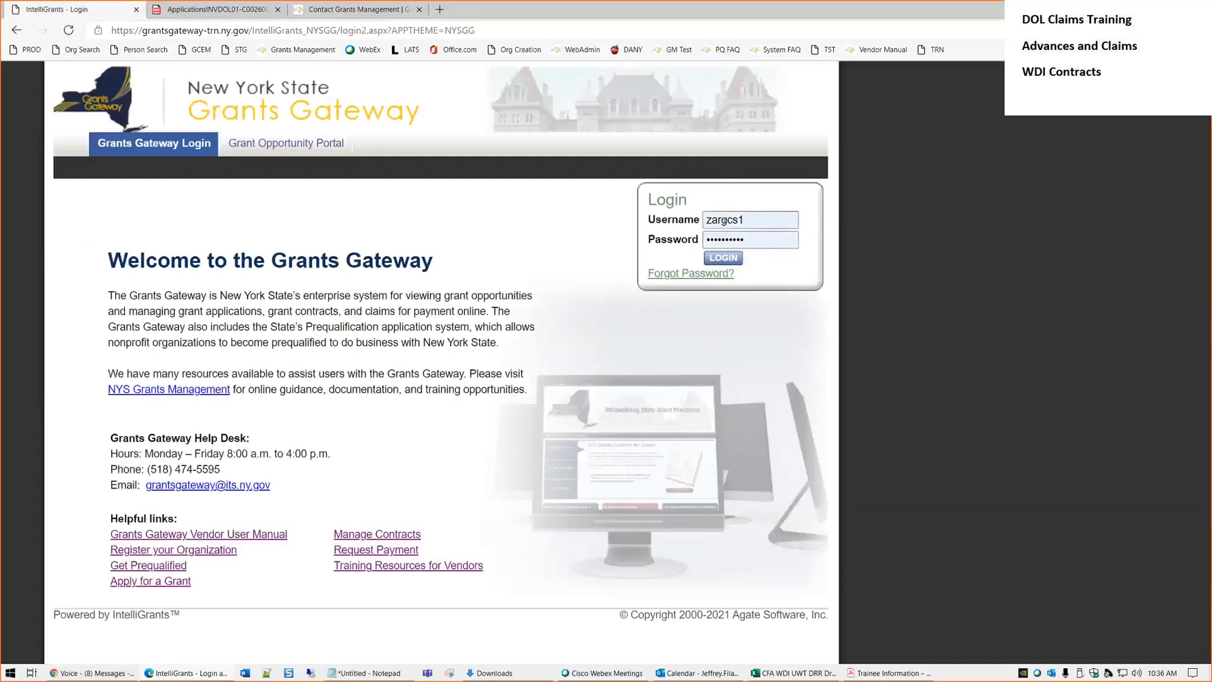
pyautogui.moveTo(721, 220); pyautogui.dragTo(727, 220)
pyautogui.press('Right')
pyautogui.write('p')
pyautogui.press('Delete')
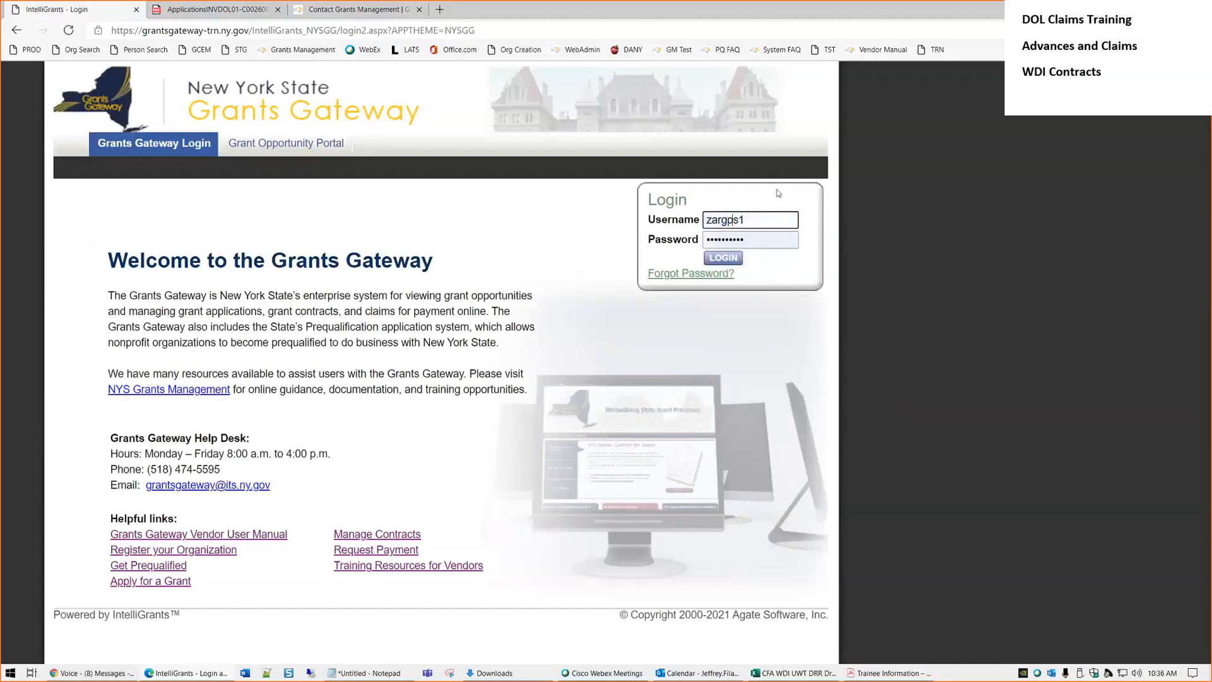
pyautogui.click(728, 259)
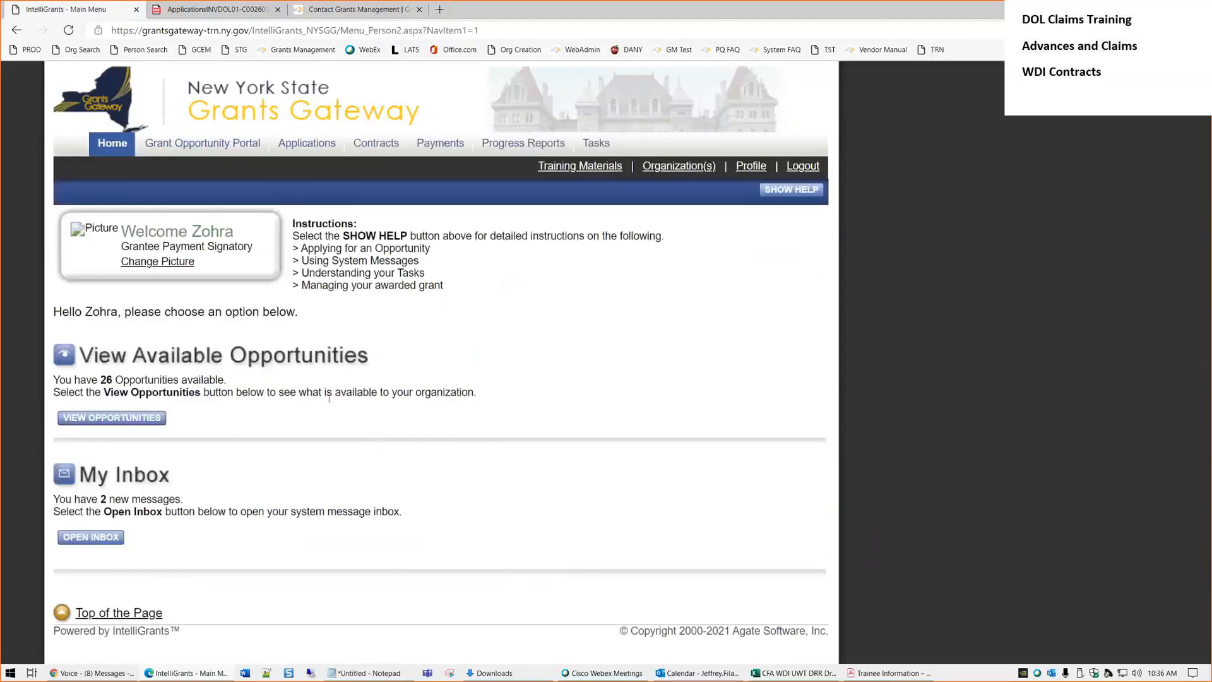
# Search contracts for Grant Opportunity ID wdi and open DOL01-CFAWDI-2019-00002
pyautogui.click(375, 142)
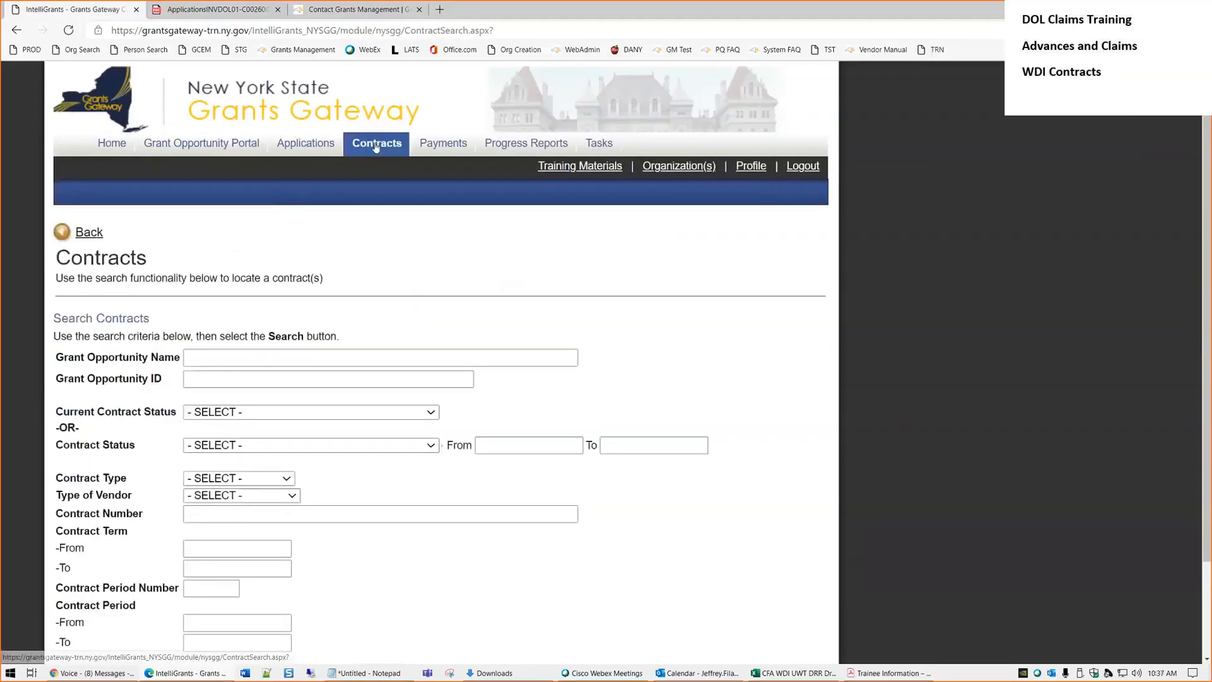
pyautogui.click(242, 382)
pyautogui.write('wdi')
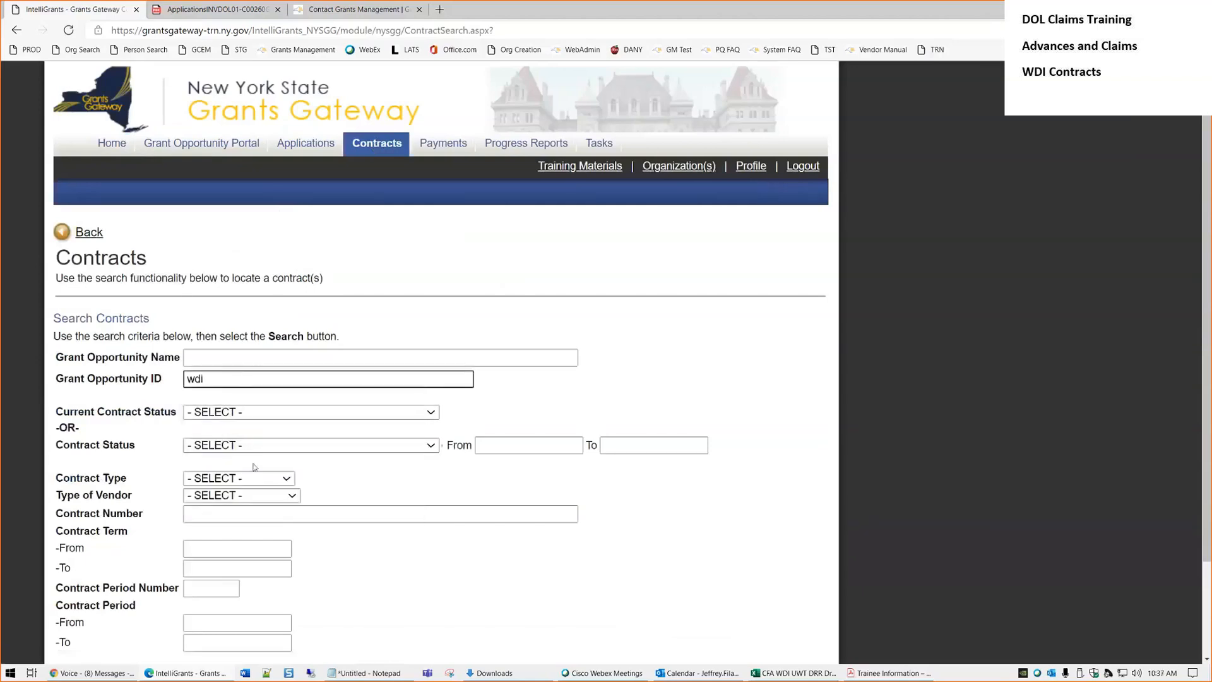
pyautogui.scroll(-2, 256, 467)
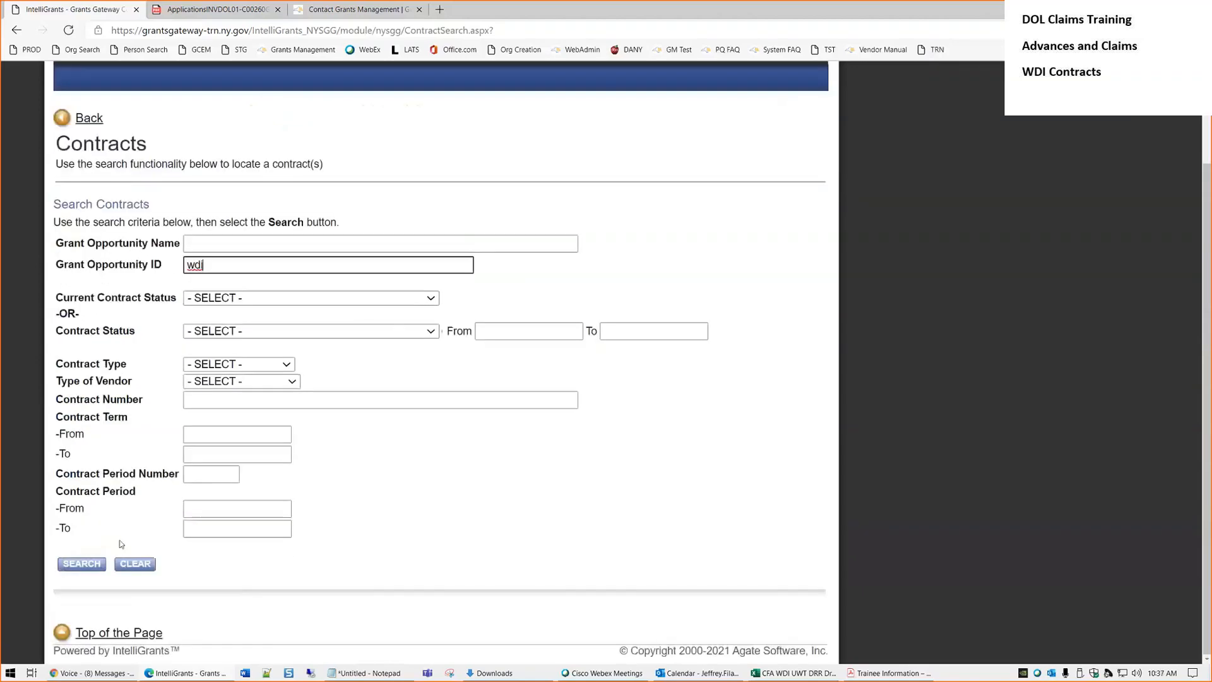
pyautogui.click(445, 489)
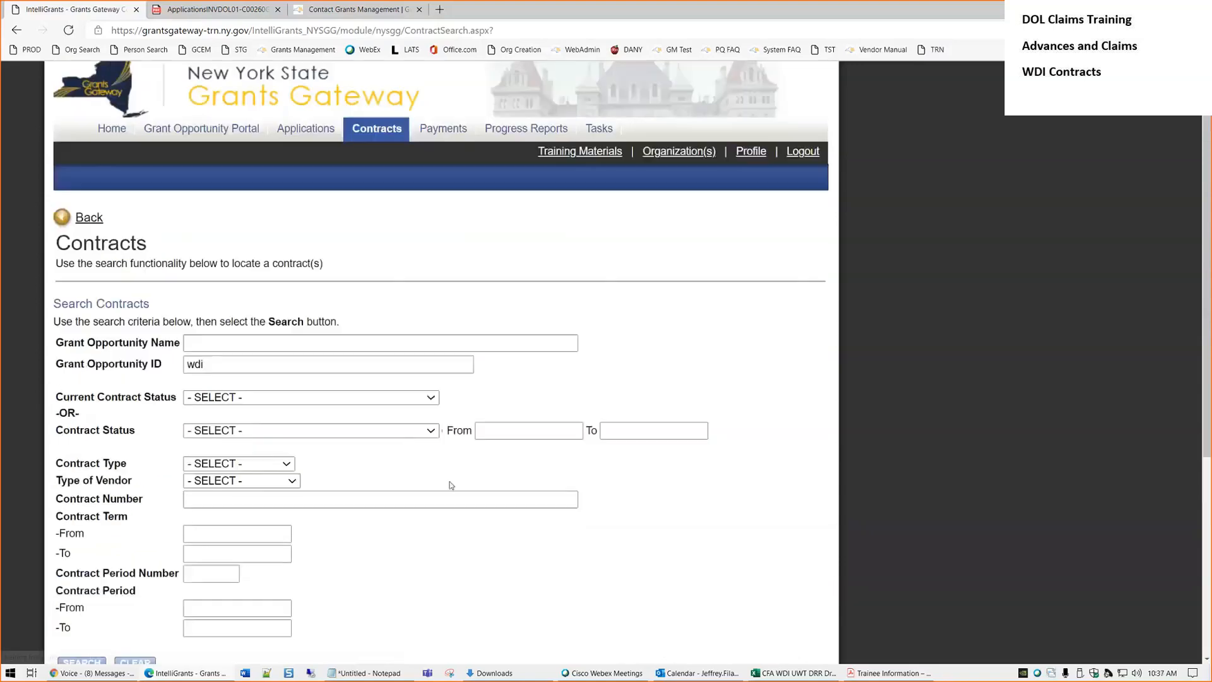
pyautogui.scroll(-5, 452, 482)
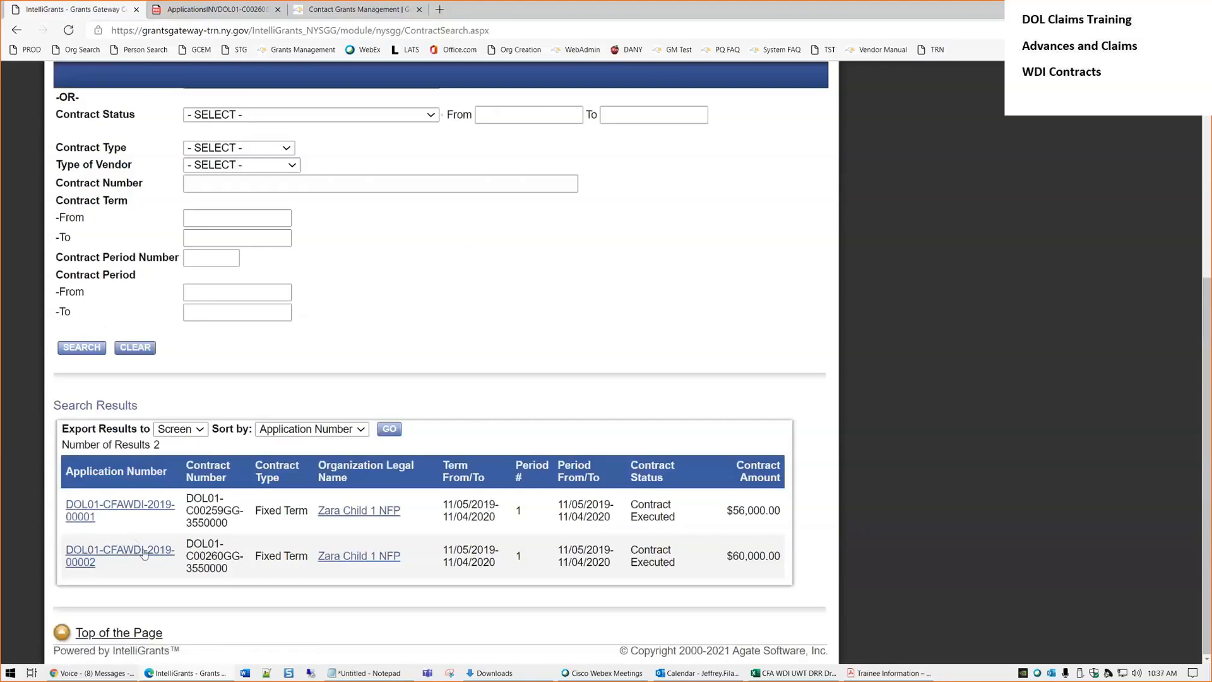
pyautogui.click(144, 554)
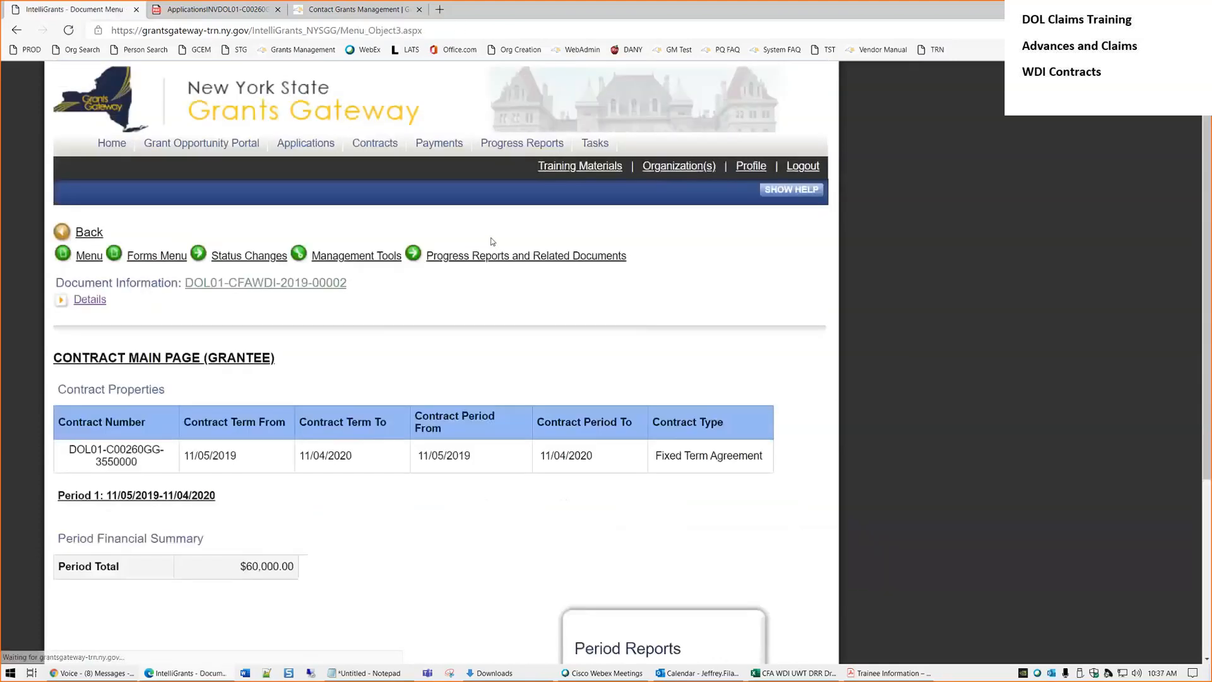
pyautogui.moveTo(499, 256)
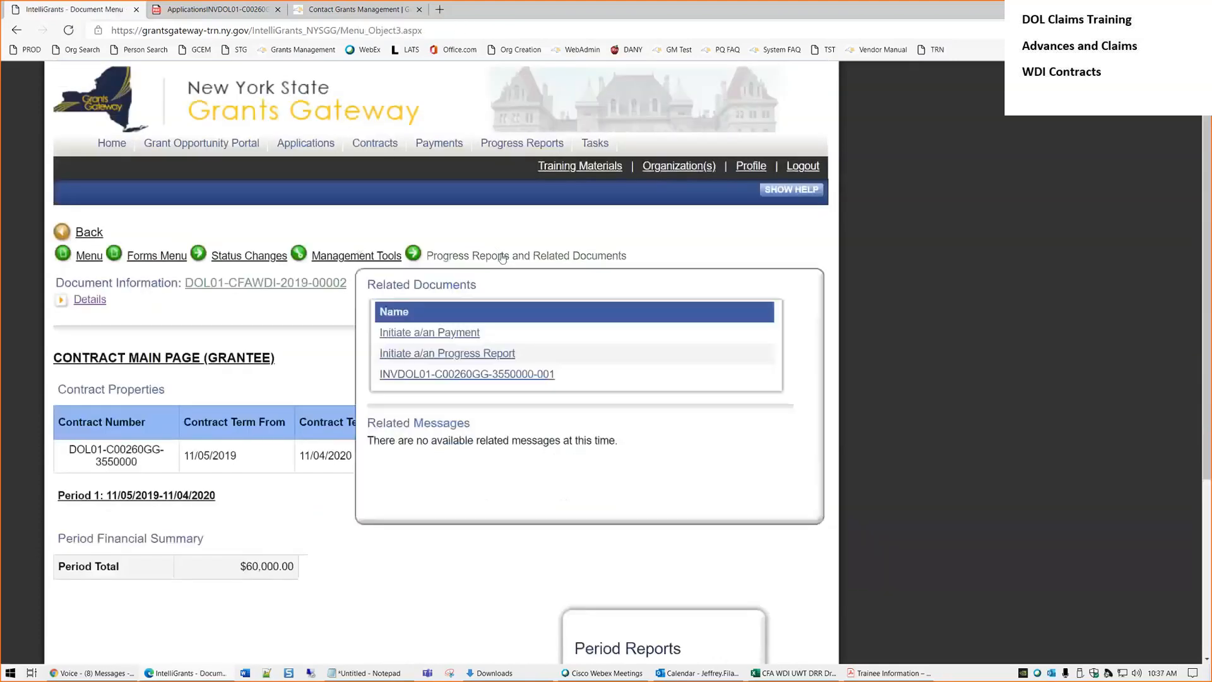
pyautogui.click(484, 375)
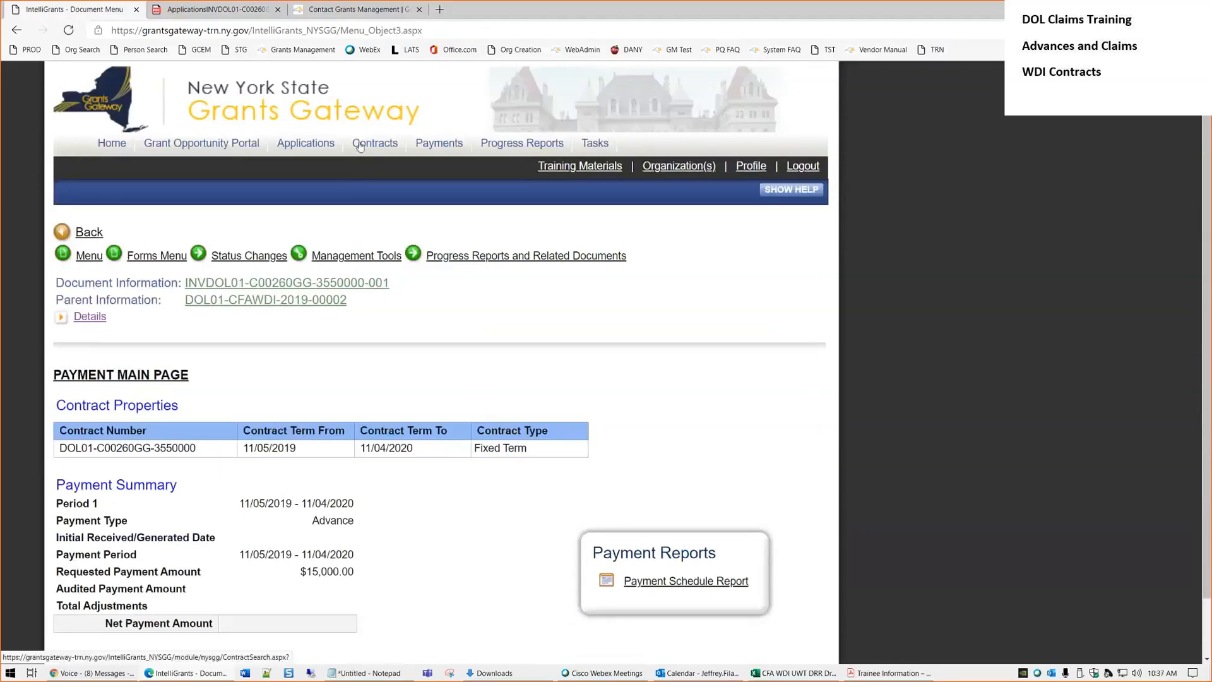
pyautogui.moveTo(468, 255)
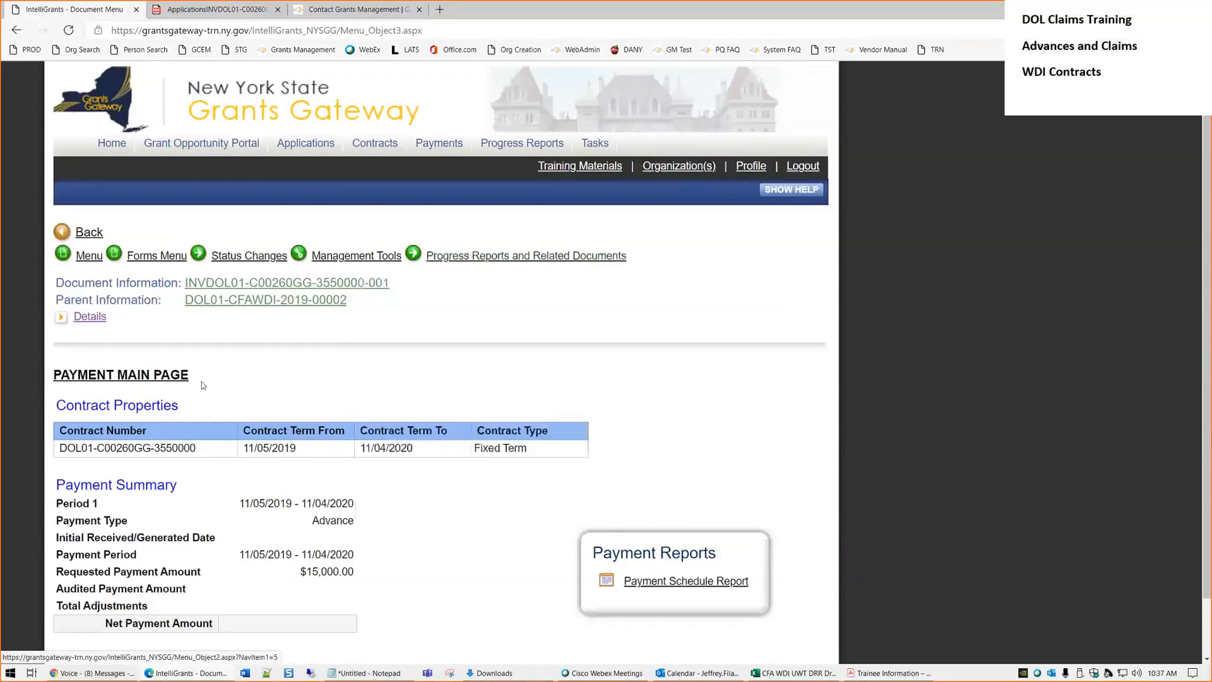
pyautogui.click(435, 145)
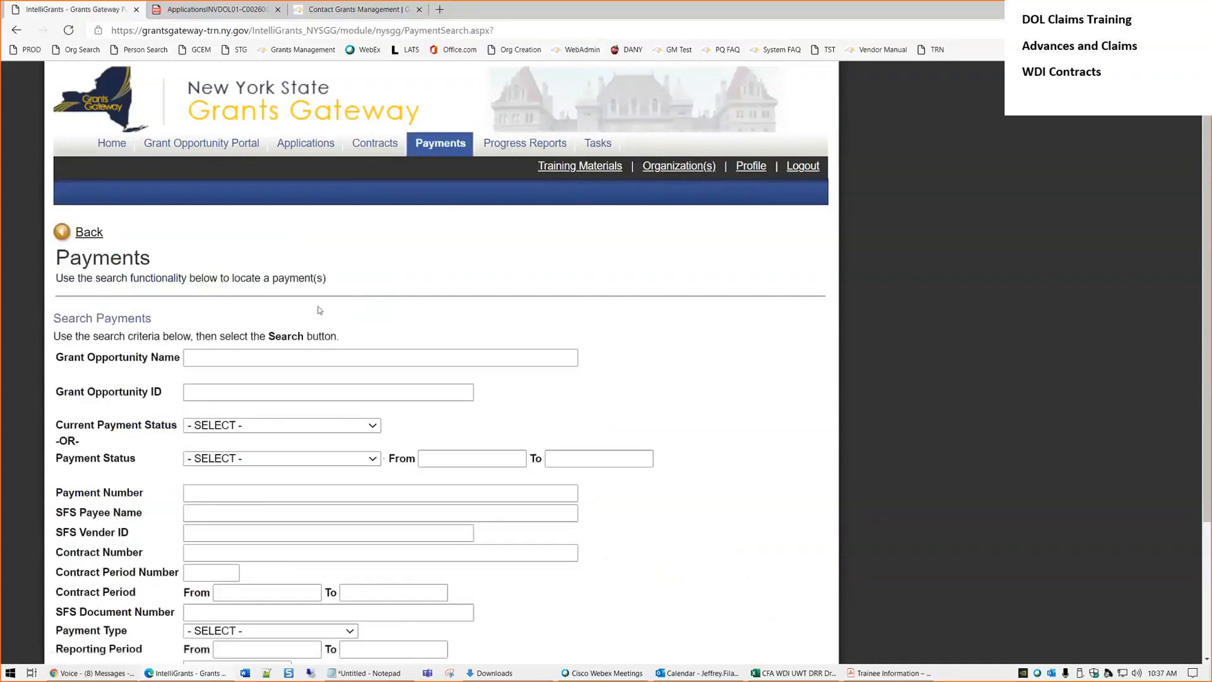
# Search payments with Payment Number 001 and Grant Opportunity ID wdi
pyautogui.scroll(-3, 303, 291)
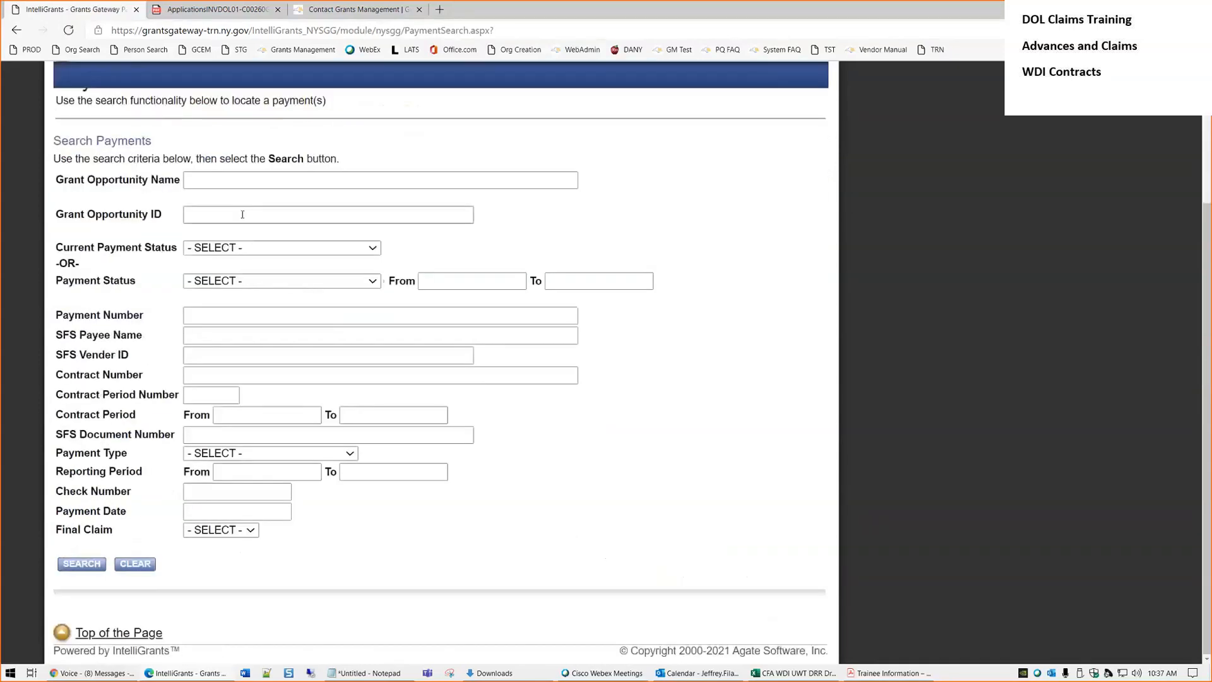
pyautogui.click(233, 314)
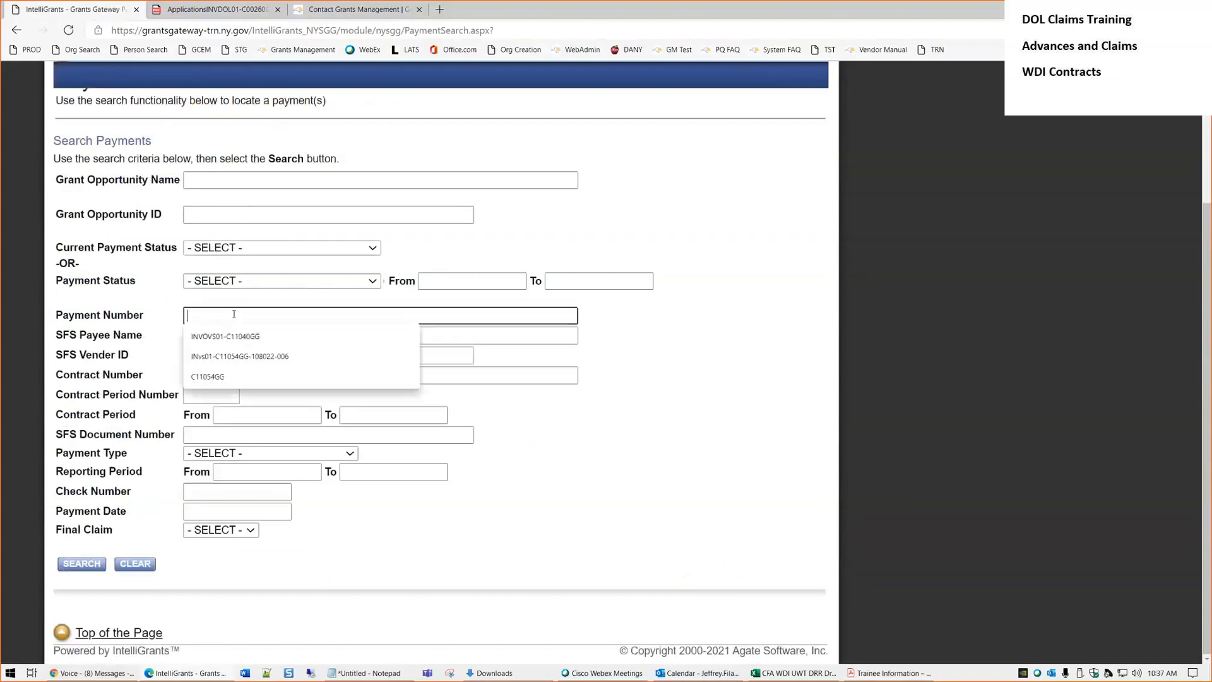
pyautogui.write('001')
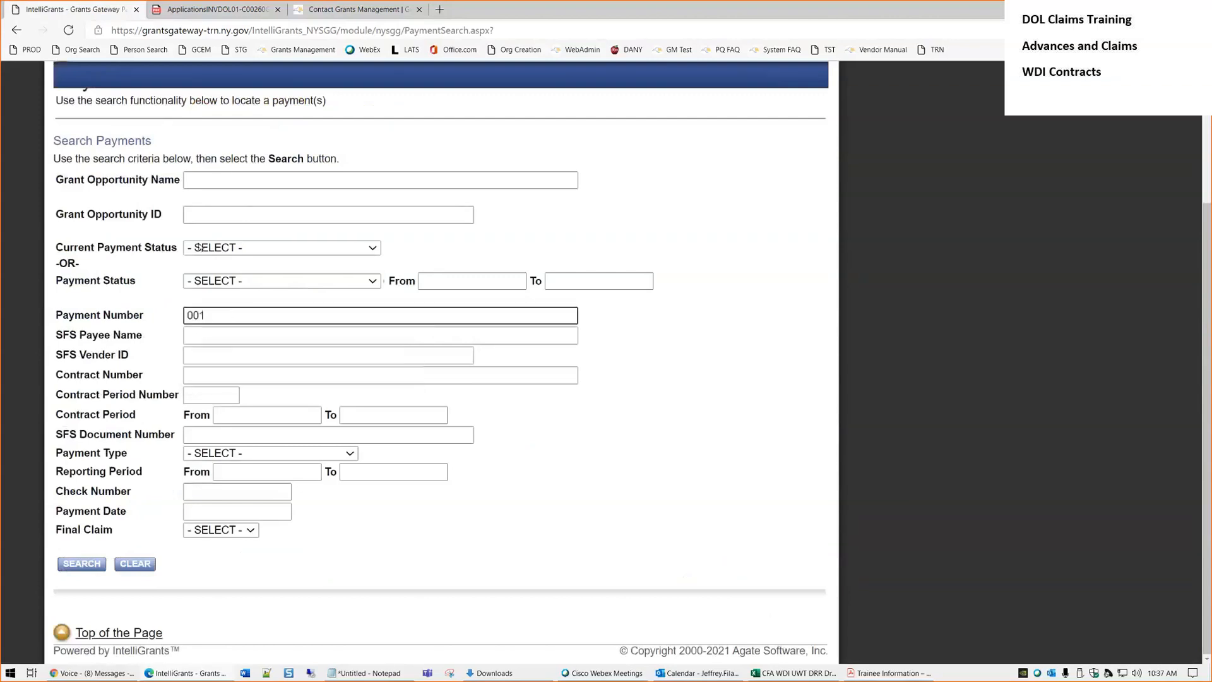
pyautogui.click(209, 214)
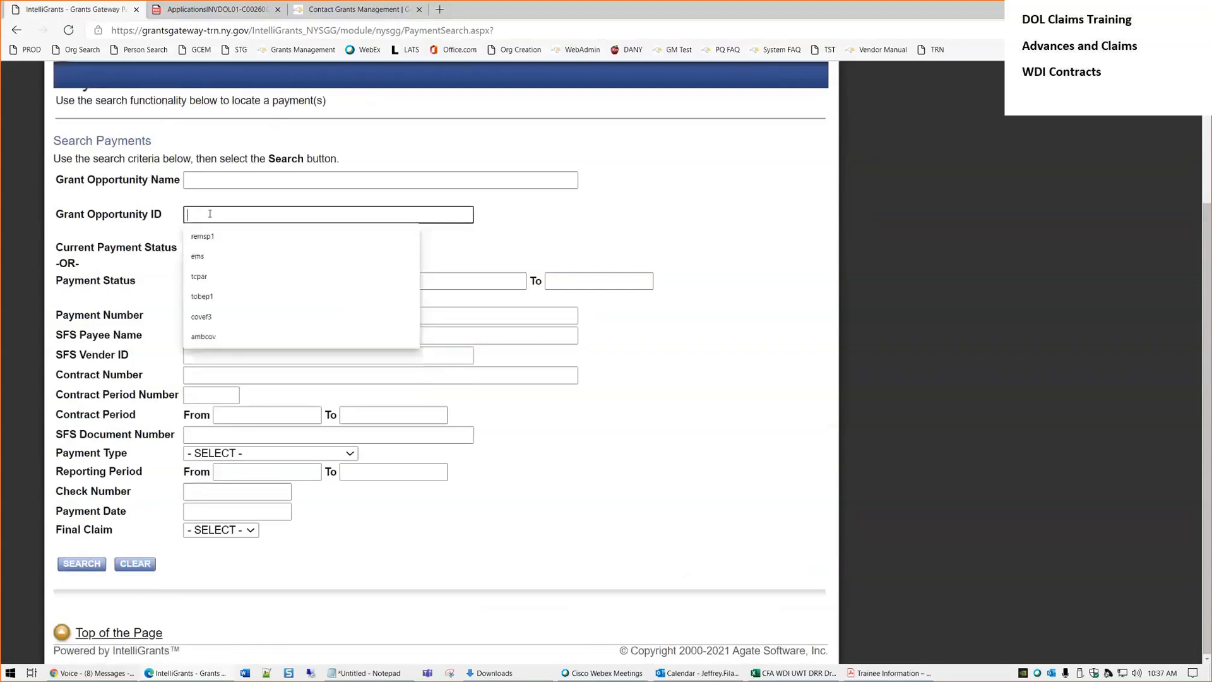
pyautogui.write('wdi')
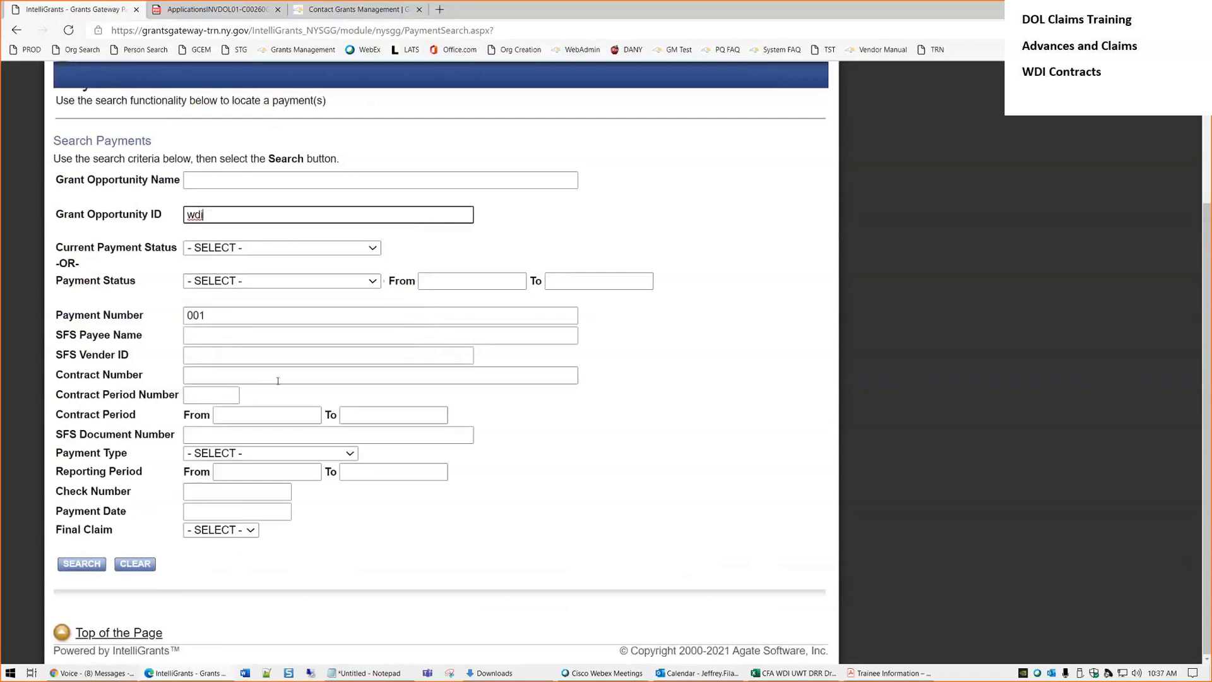
pyautogui.click(81, 564)
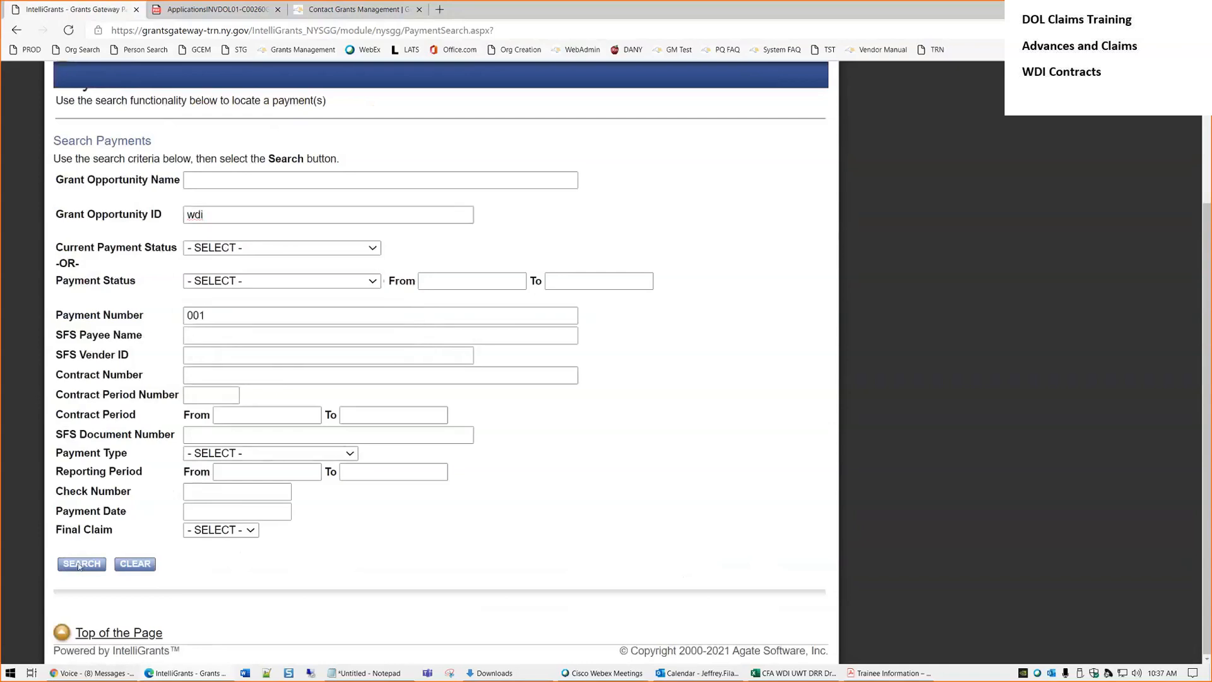
pyautogui.scroll(-5, 579, 430)
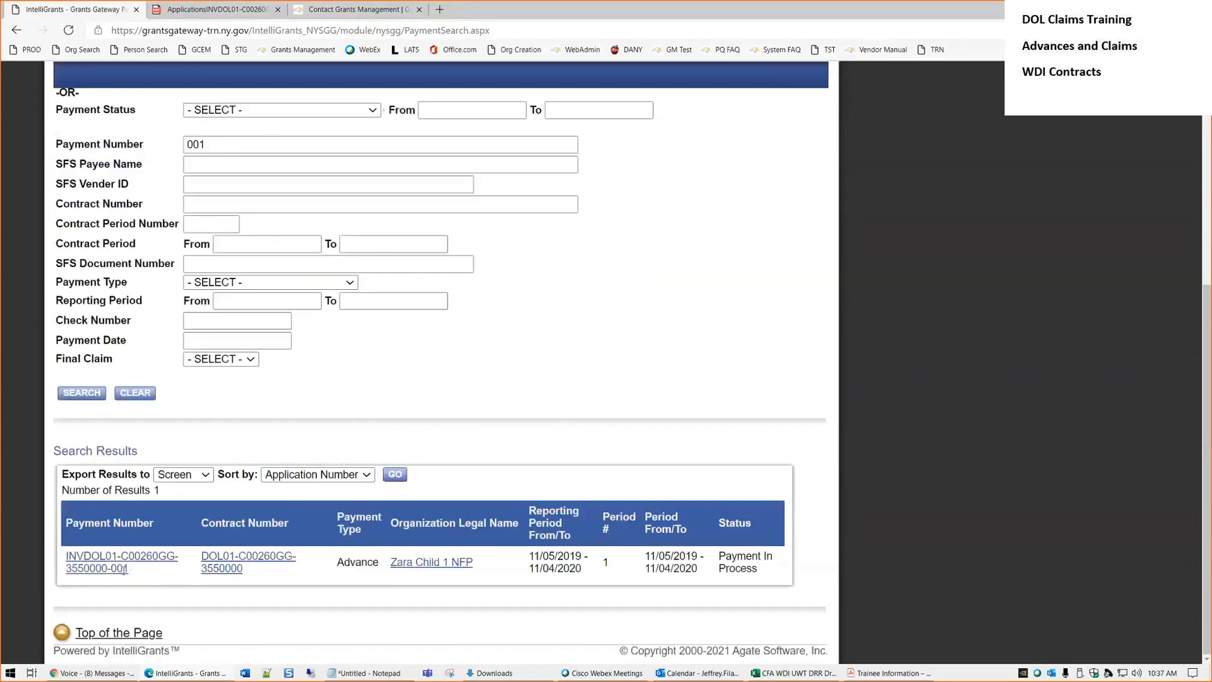
pyautogui.moveTo(125, 568); pyautogui.dragTo(67, 556)
pyautogui.moveTo(380, 562); pyautogui.dragTo(336, 562)
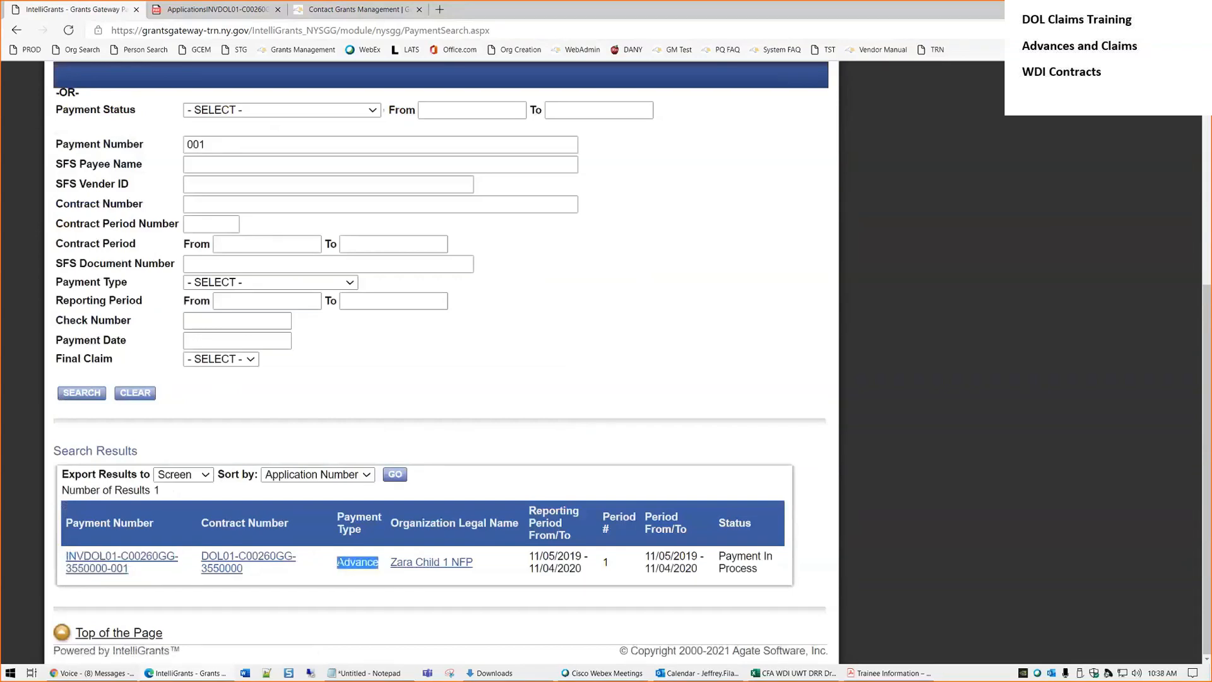
pyautogui.click(483, 604)
pyautogui.scroll(5, 570, 444)
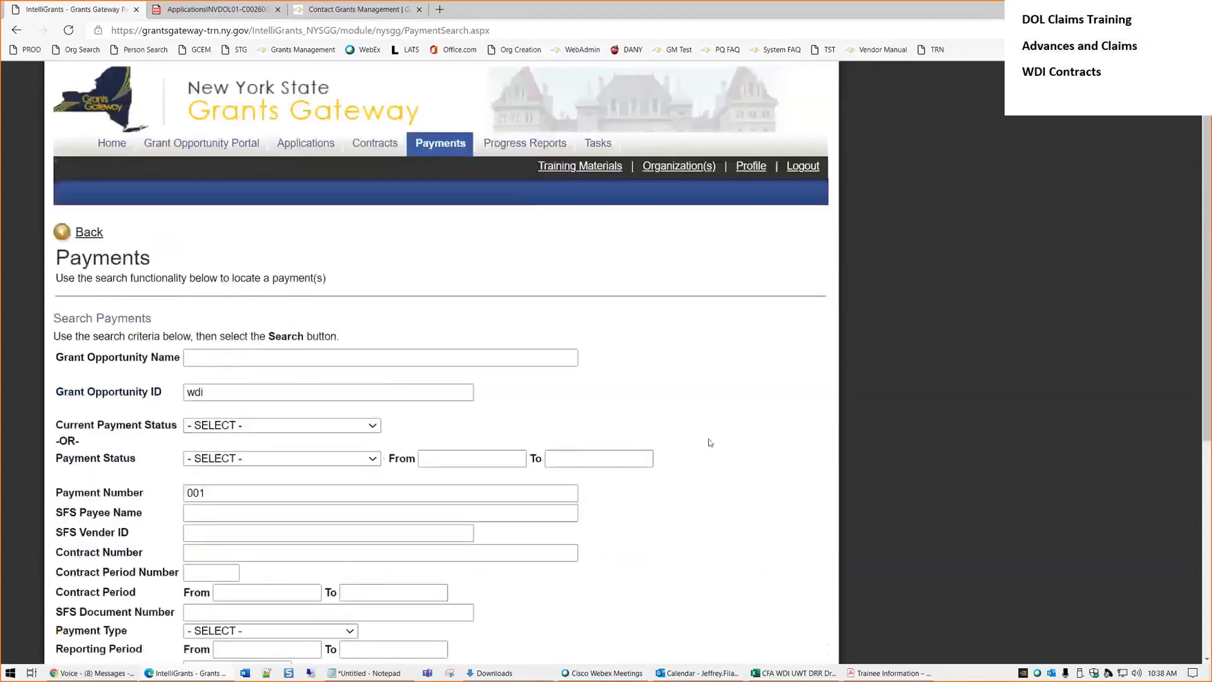
pyautogui.scroll(-5, 708, 455)
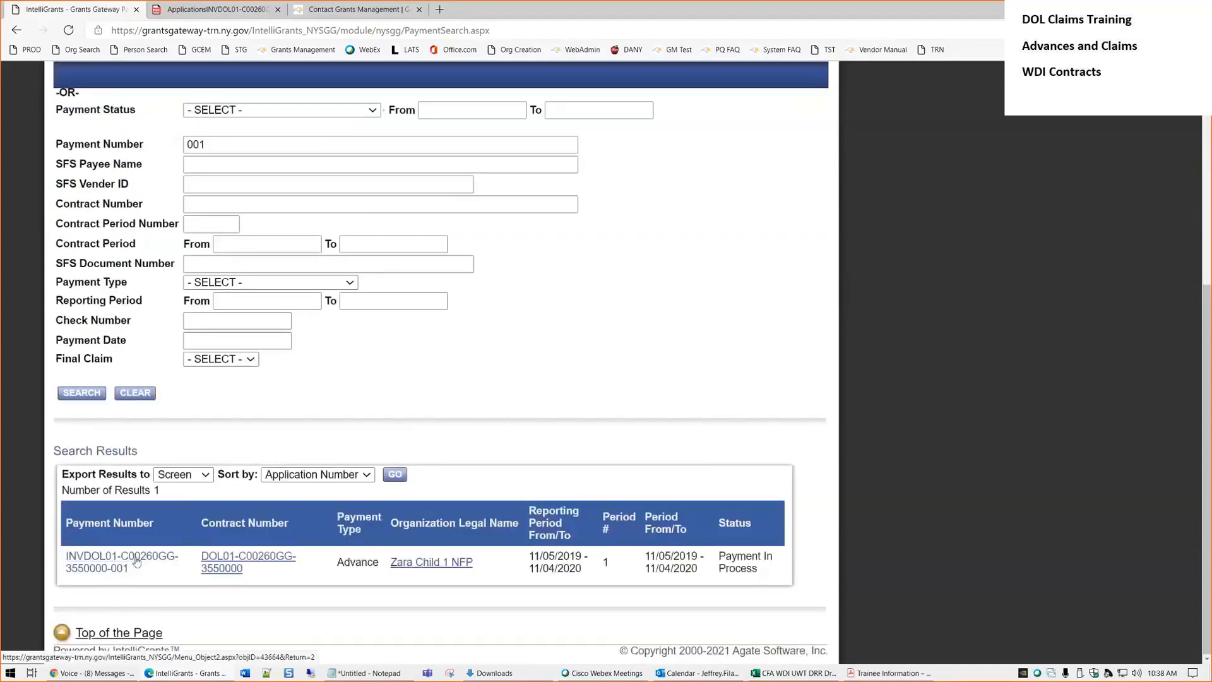
pyautogui.click(128, 557)
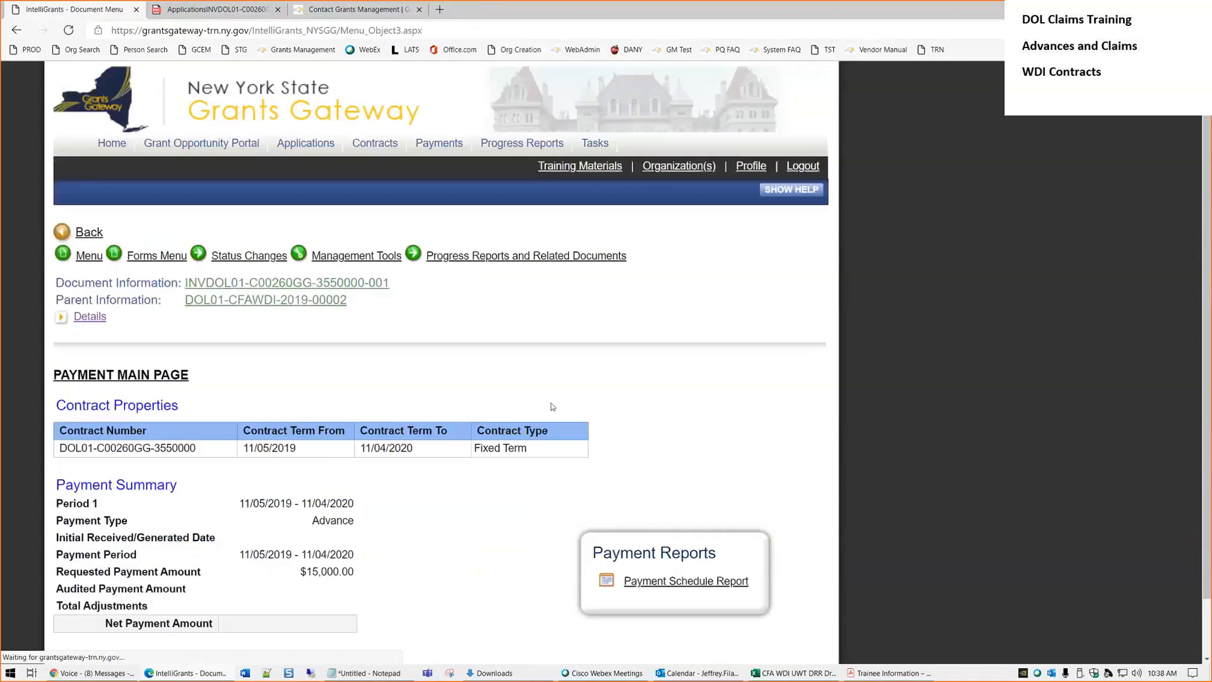
pyautogui.scroll(-1, 650, 418)
pyautogui.scroll(1, 650, 418)
pyautogui.click(155, 255)
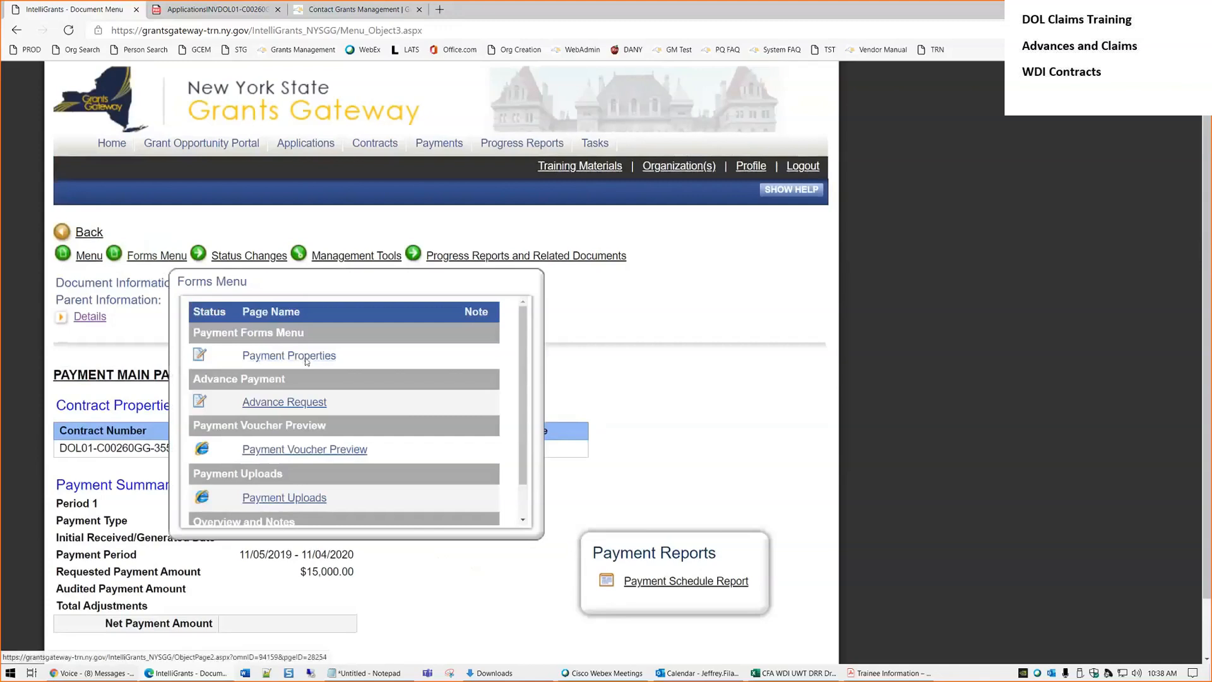
pyautogui.click(300, 404)
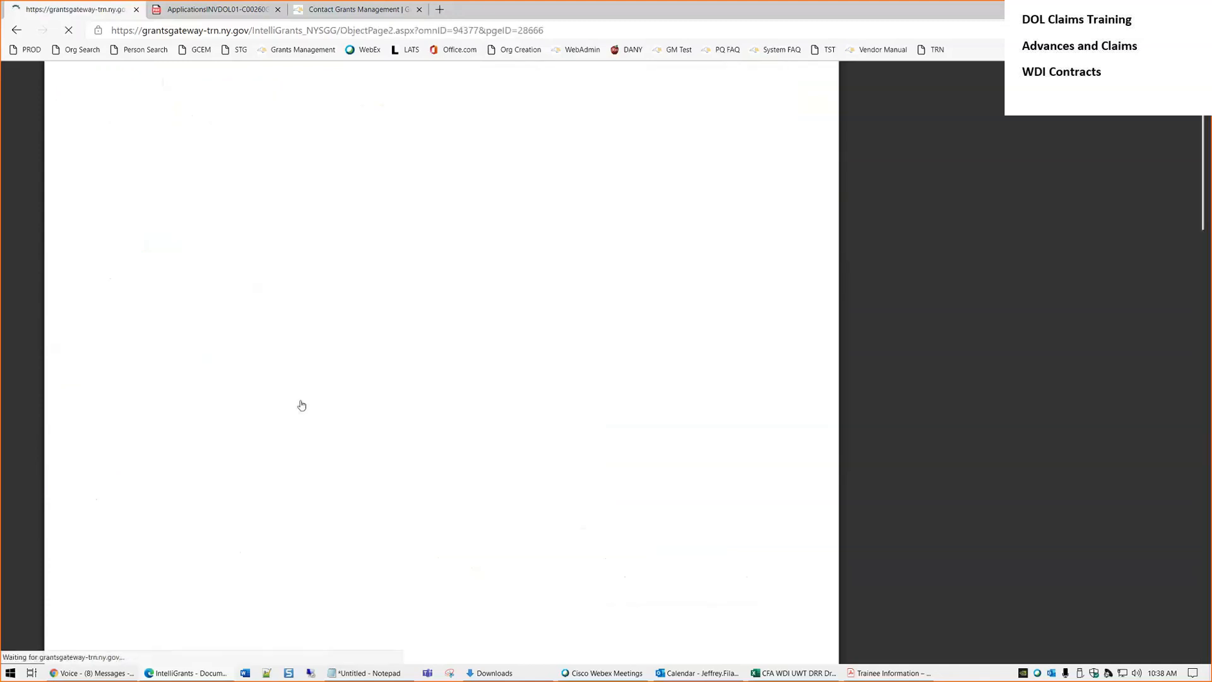
pyautogui.scroll(-8, 310, 406)
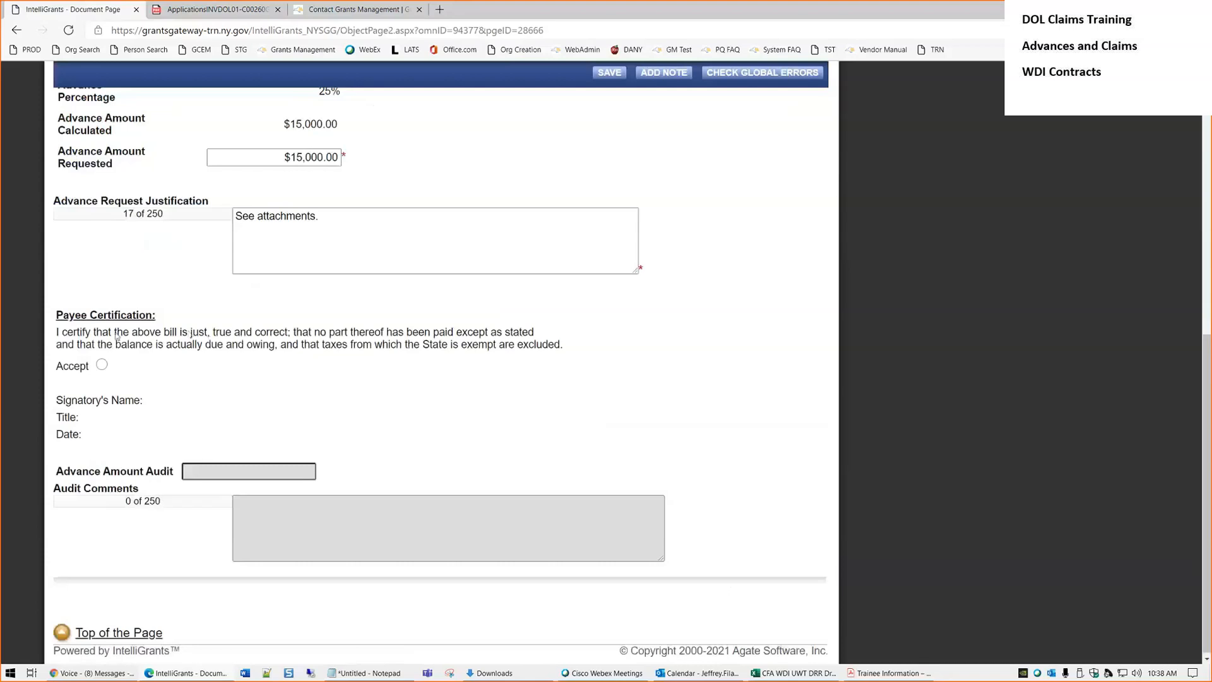
pyautogui.click(101, 364)
# Save the Advance Request, filling in the signatory name, title CFO and date 2/24/2021
pyautogui.click(605, 72)
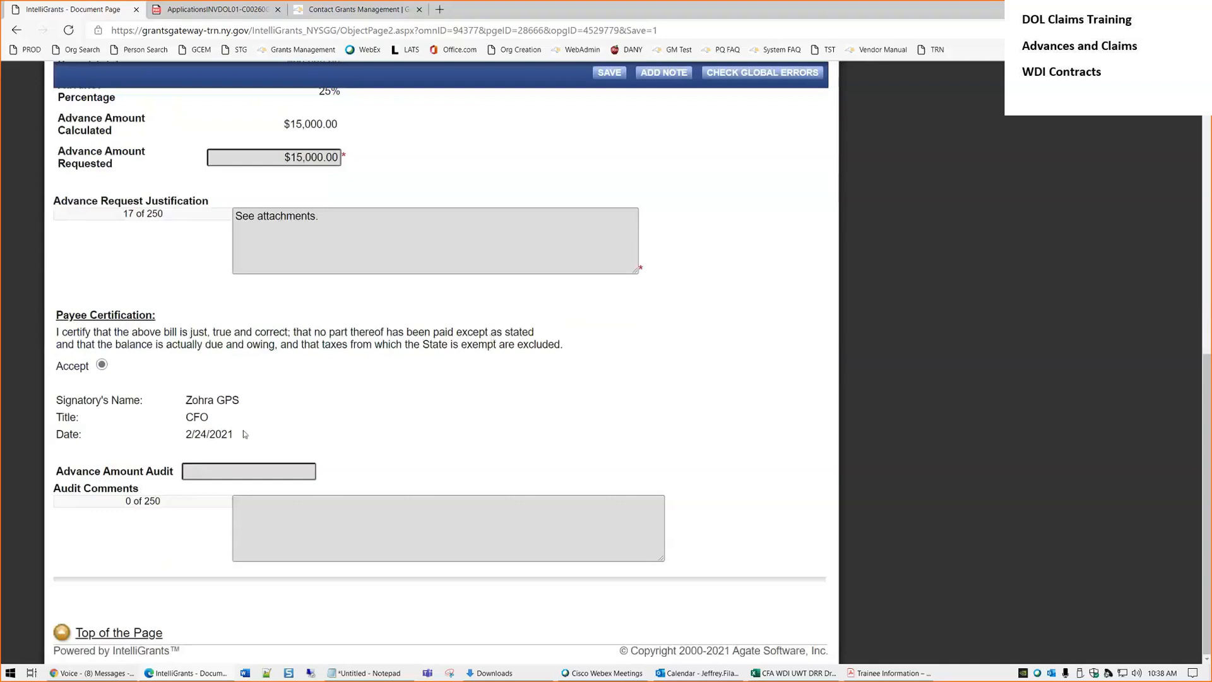
pyautogui.moveTo(235, 436); pyautogui.dragTo(179, 405)
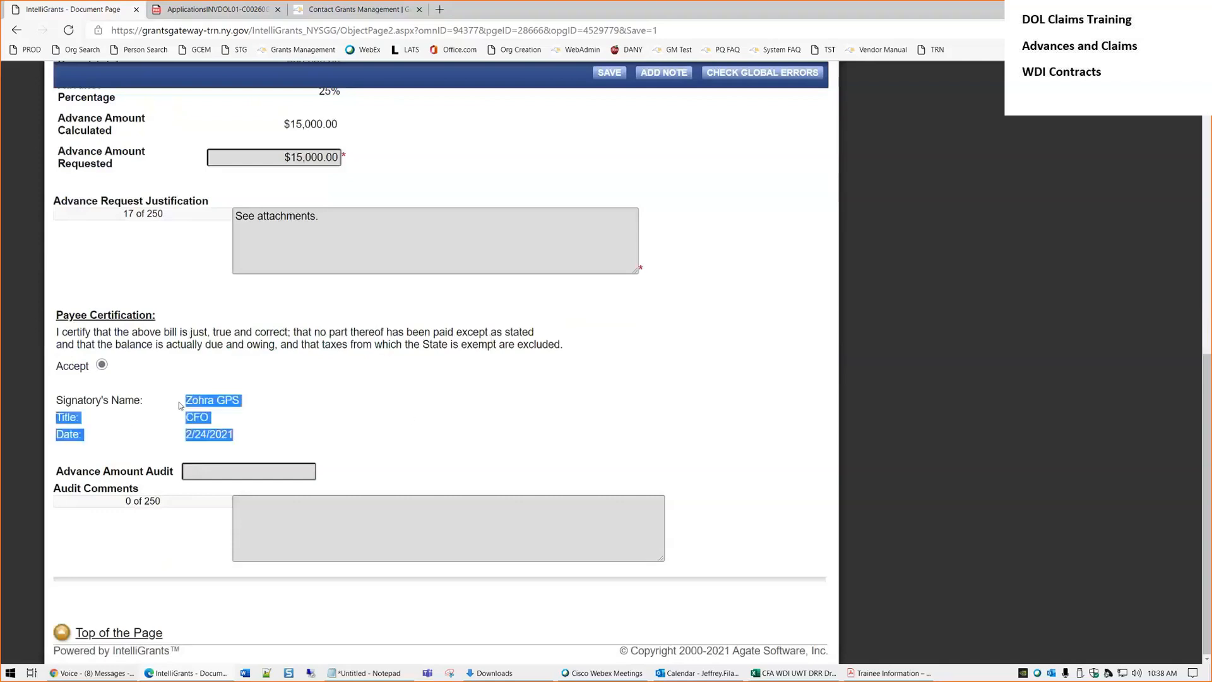
pyautogui.click(271, 427)
# Open the Status Changes panel offering Payment Submitted or Payment Cancelled
pyautogui.scroll(7, 383, 466)
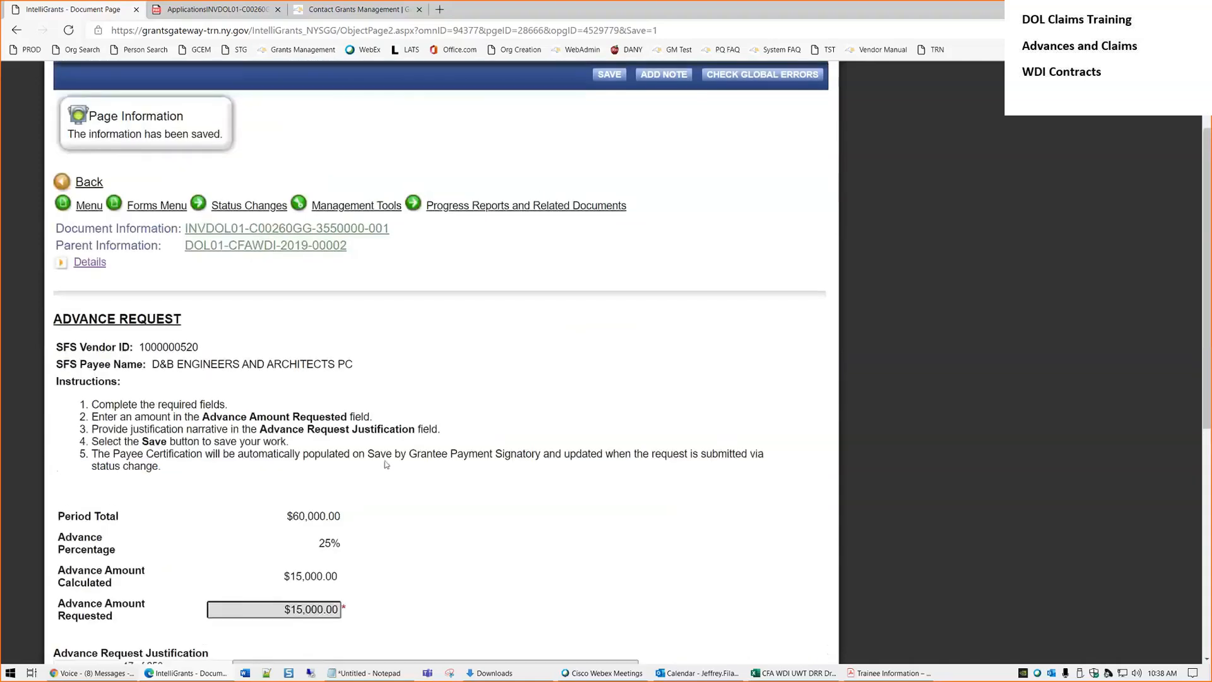
pyautogui.scroll(2, 387, 461)
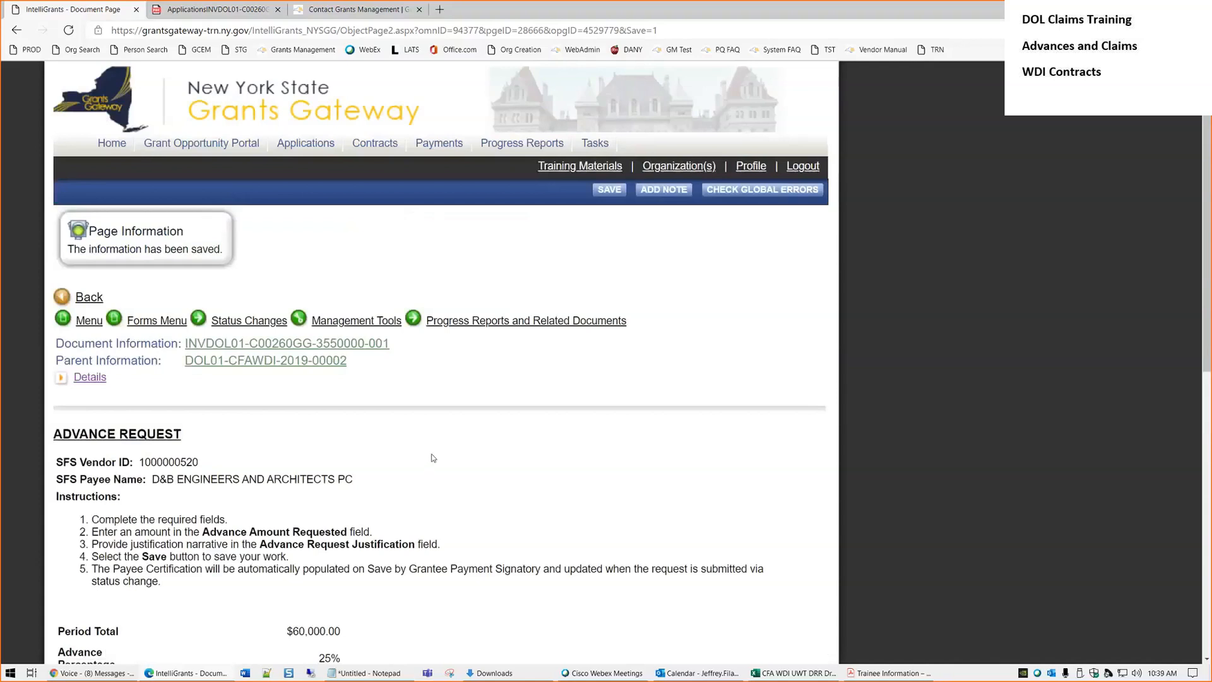
pyautogui.scroll(-3, 413, 511)
pyautogui.click(238, 233)
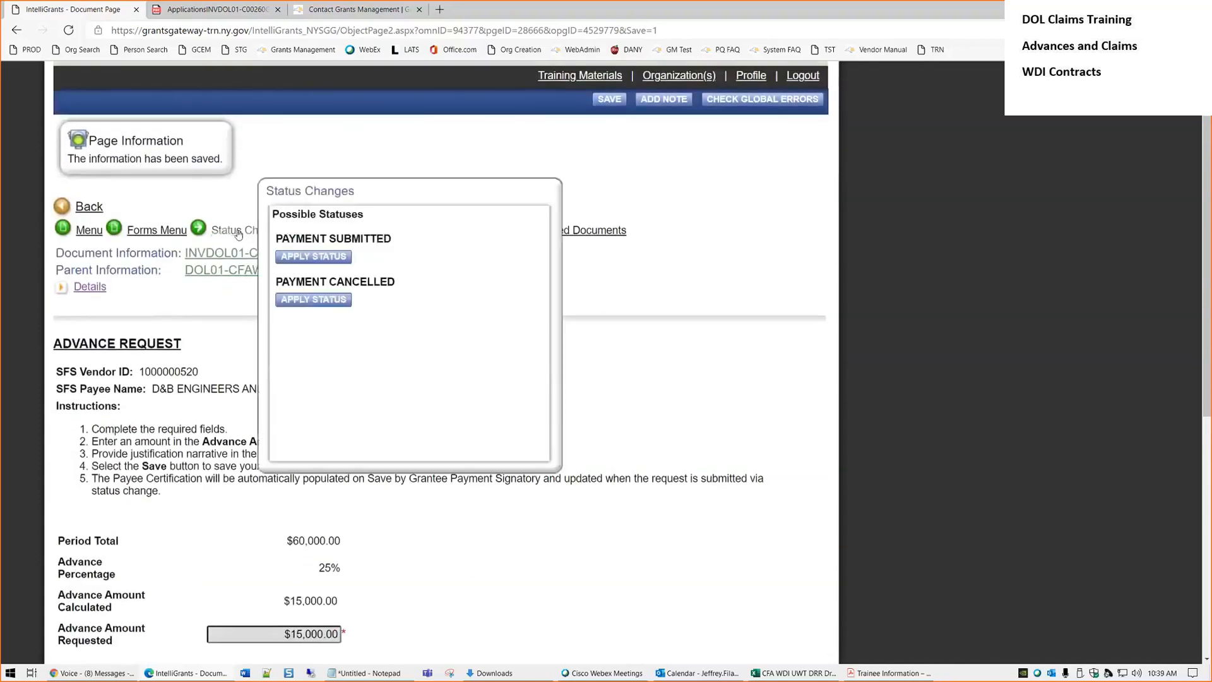
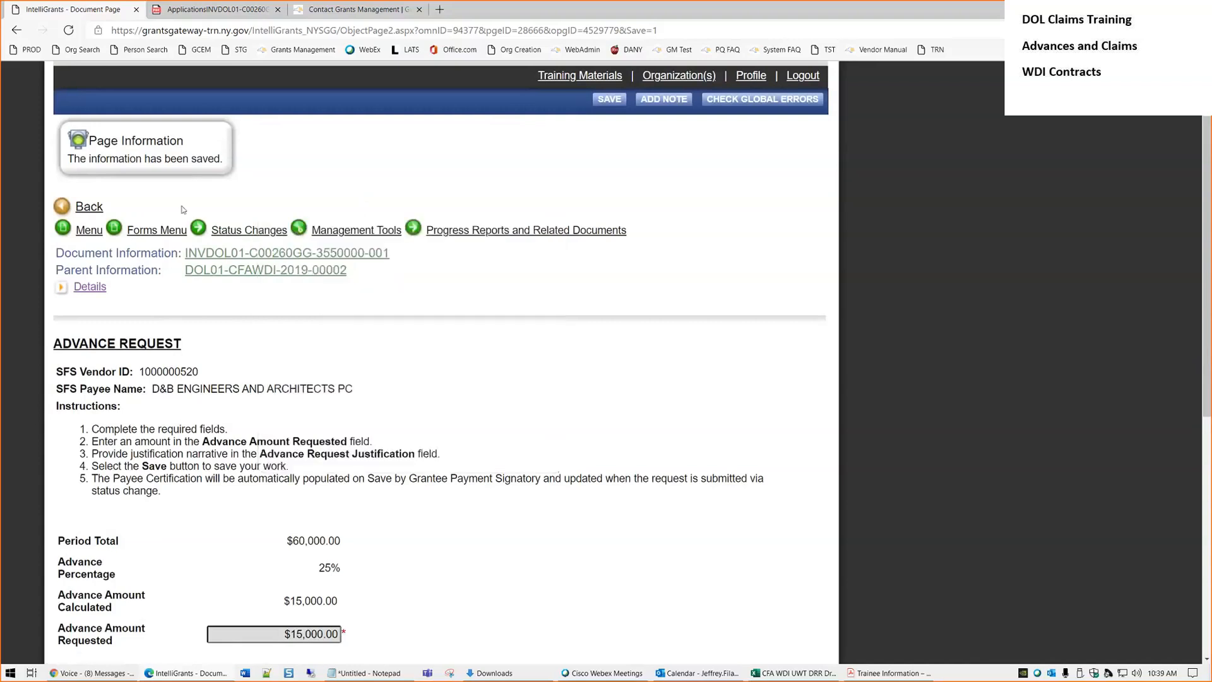
# Apply the Payment Submitted status to the $15,000.00 advance request and agree to the certification
pyautogui.moveTo(244, 231)
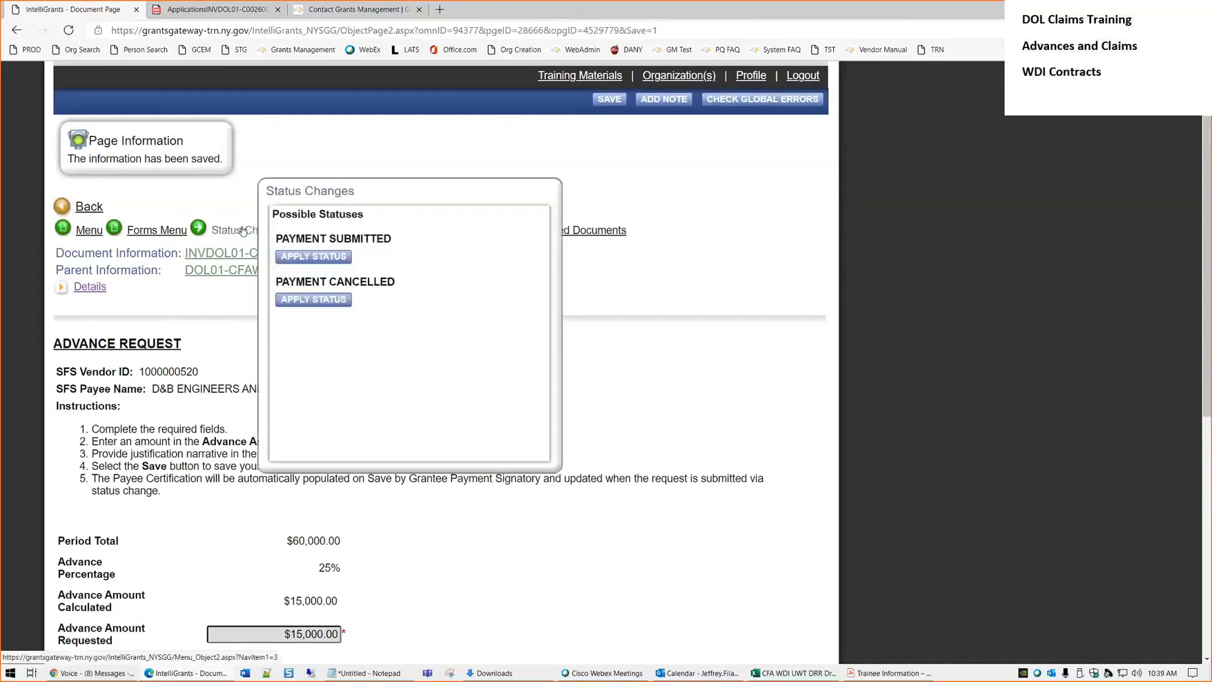
pyautogui.click(302, 256)
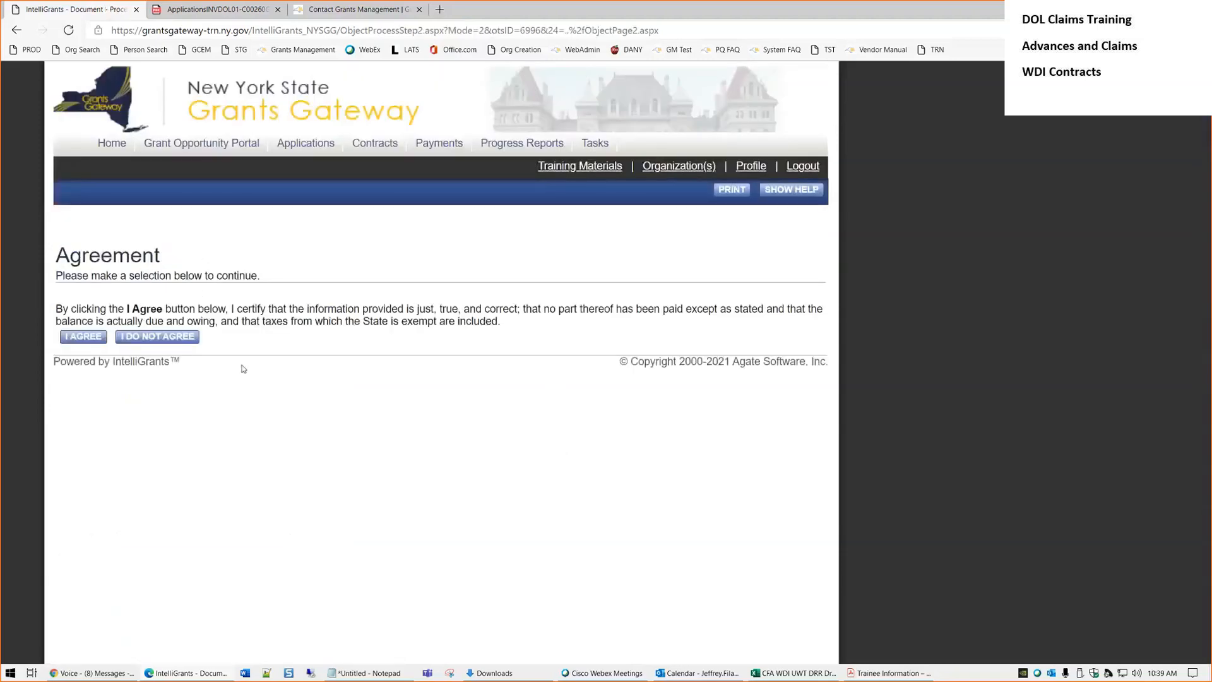
pyautogui.click(84, 337)
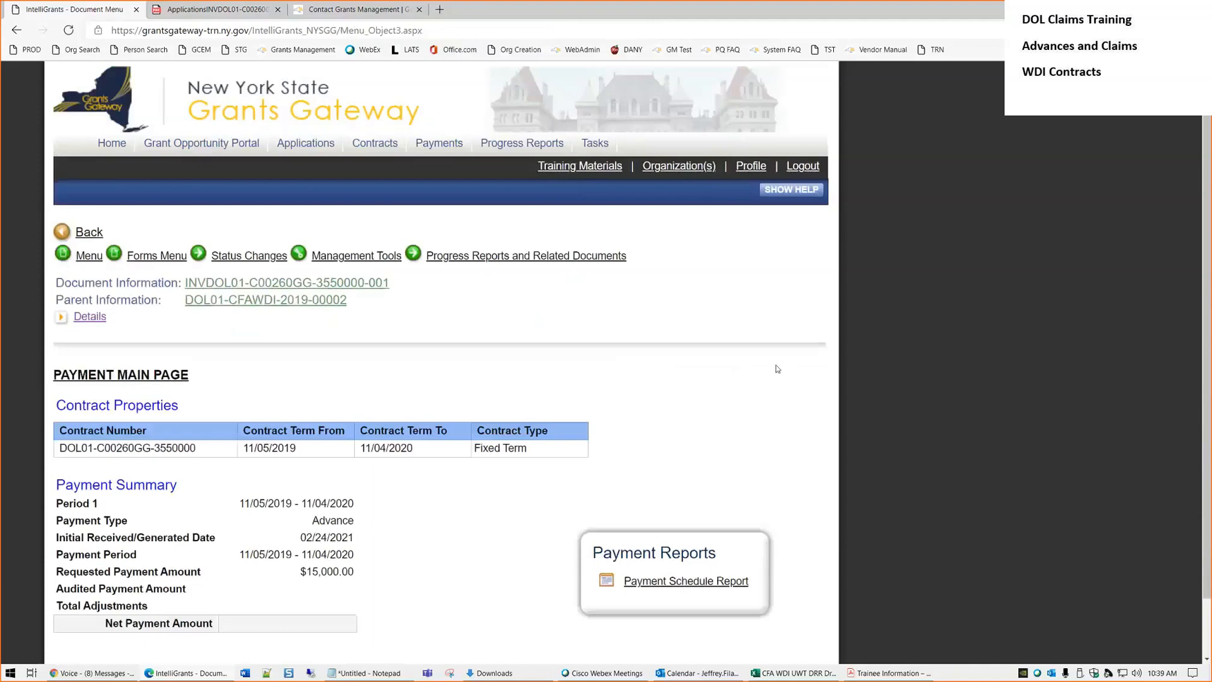
# Expand the payment details to confirm its current status is Payment in Review (PM)
pyautogui.click(89, 319)
pyautogui.click(89, 320)
pyautogui.click(89, 318)
pyautogui.moveTo(632, 398); pyautogui.dragTo(503, 386)
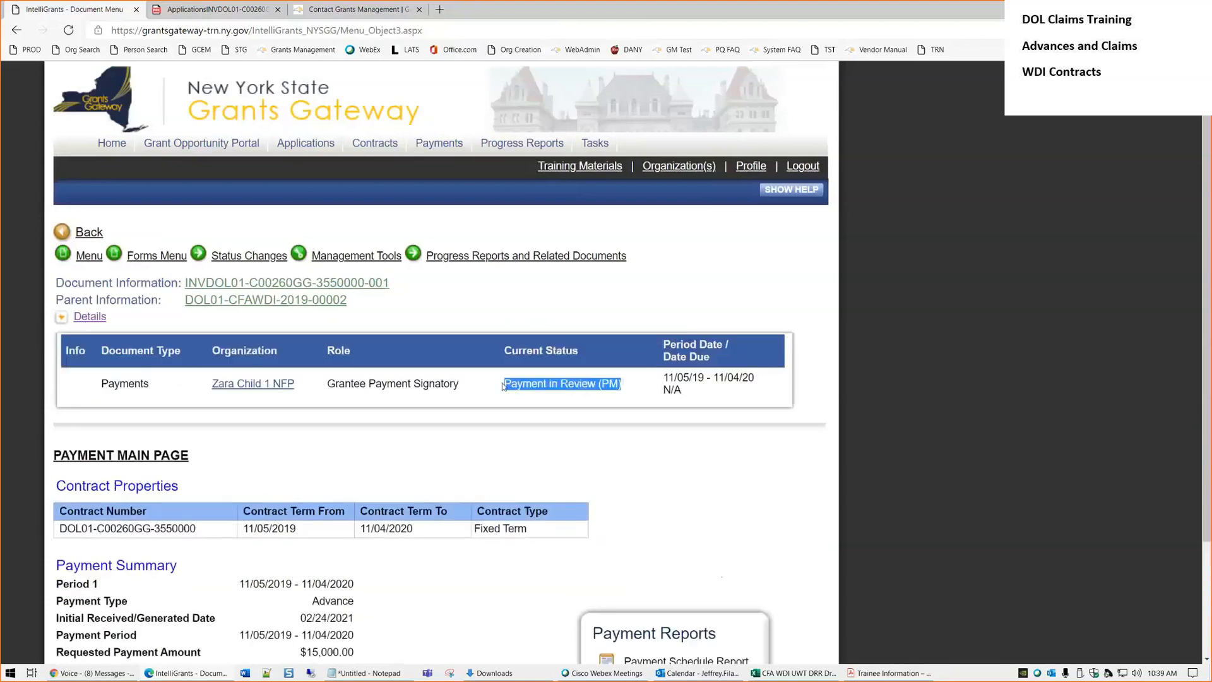
pyautogui.click(511, 429)
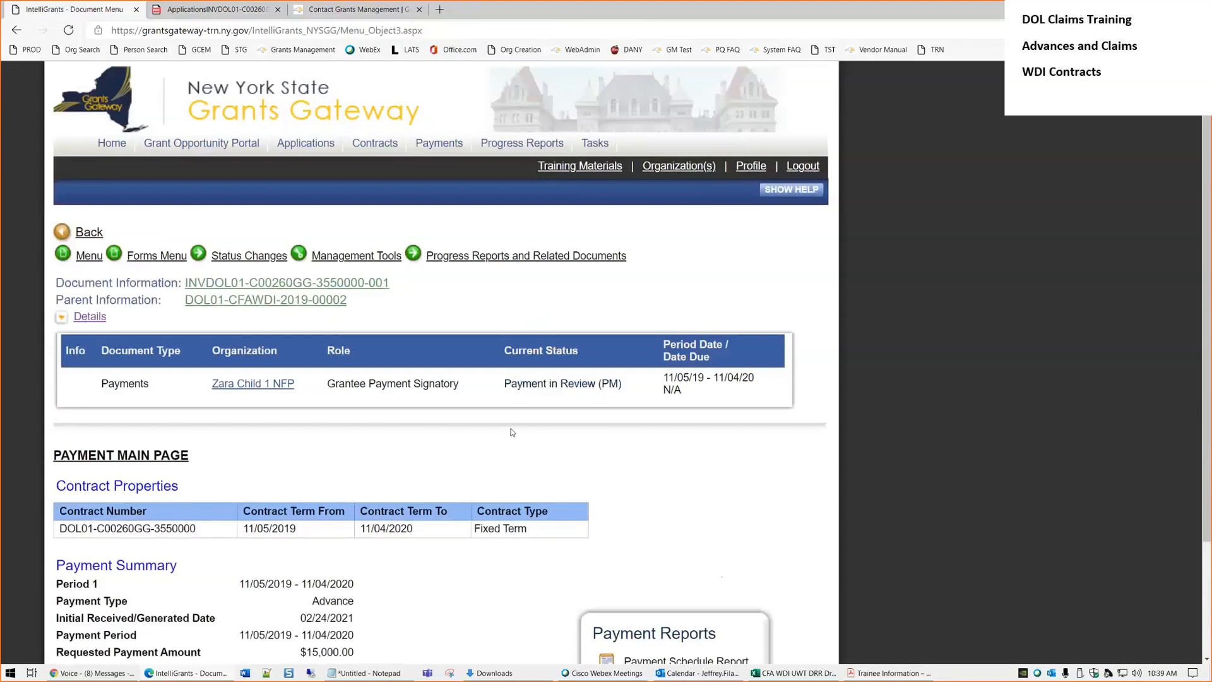
# Search contracts for opportunity ID wdi and open contract DOL01-CFAWDI-2019-00002
pyautogui.click(373, 148)
pyautogui.scroll(-2, 190, 441)
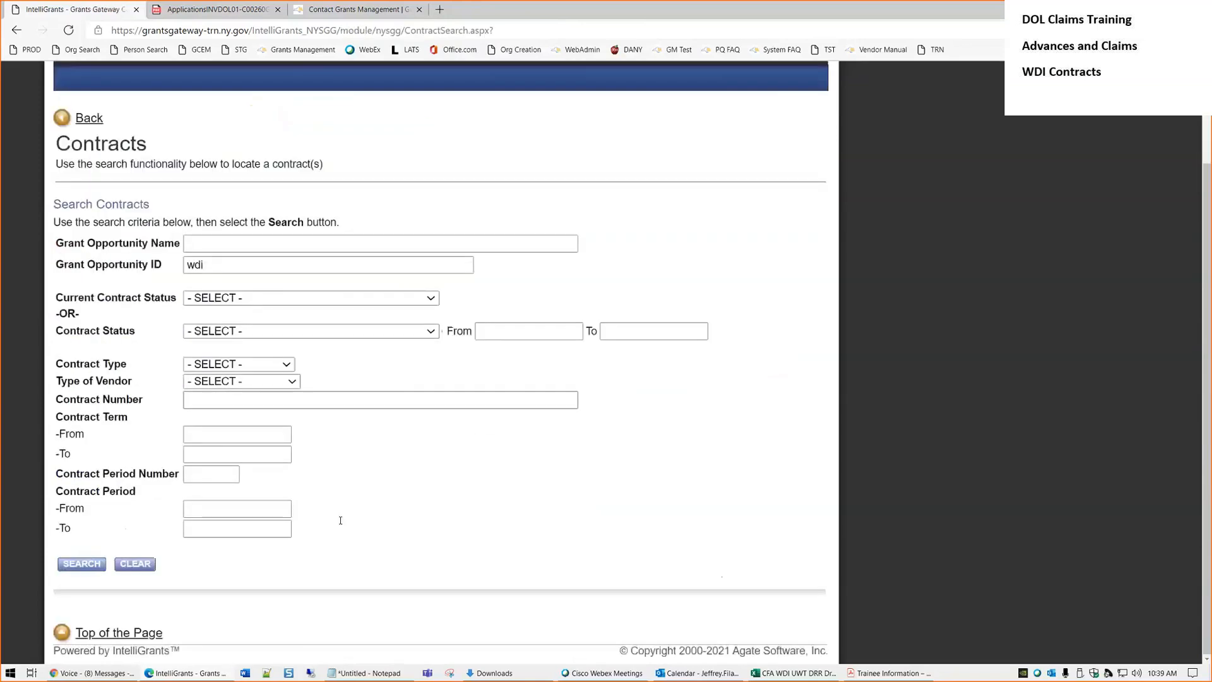
pyautogui.click(82, 563)
pyautogui.scroll(-5, 441, 471)
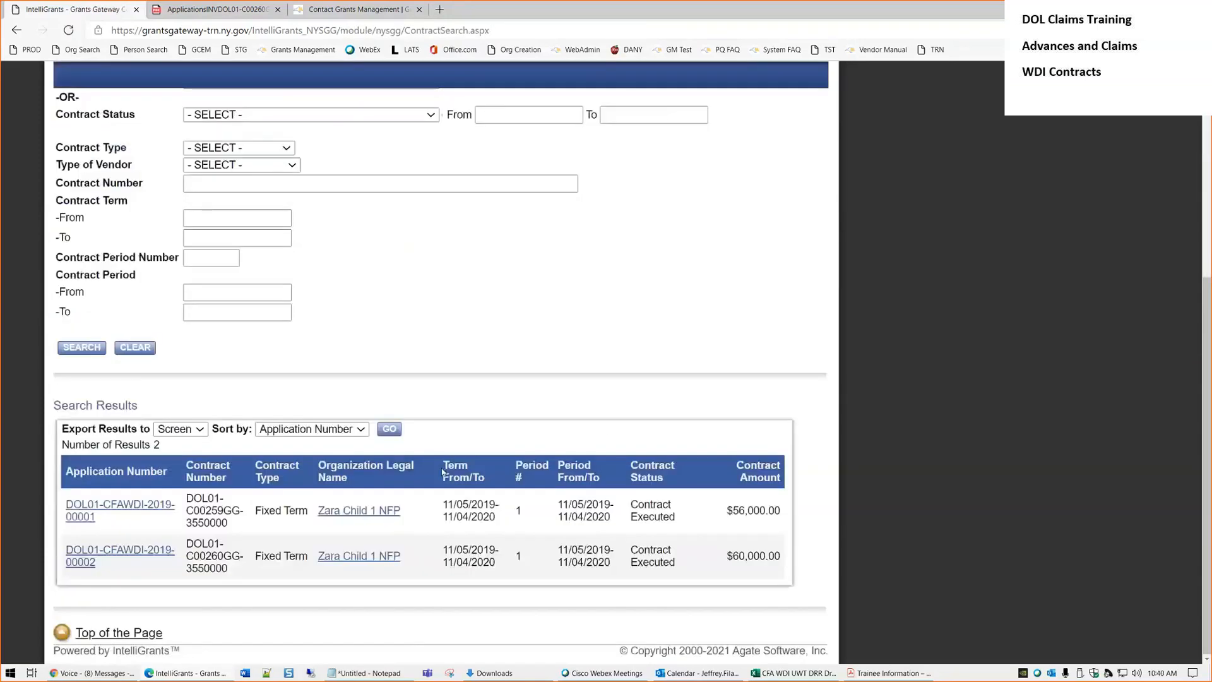
pyautogui.click(147, 558)
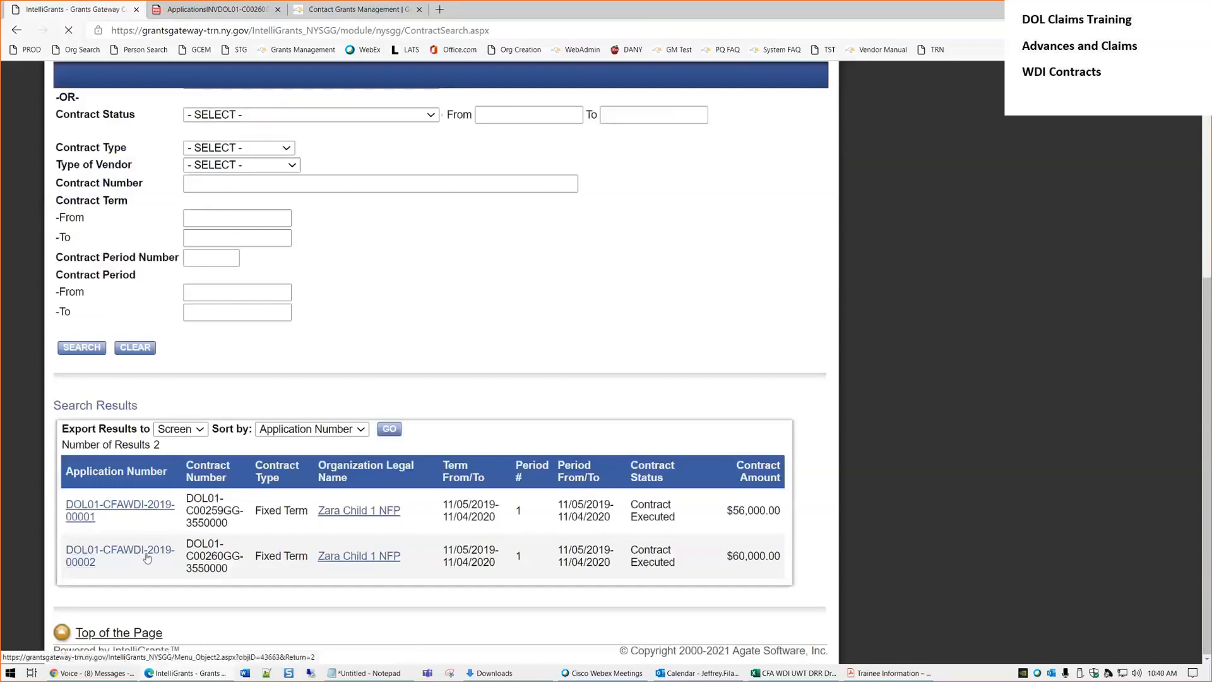
pyautogui.moveTo(592, 256)
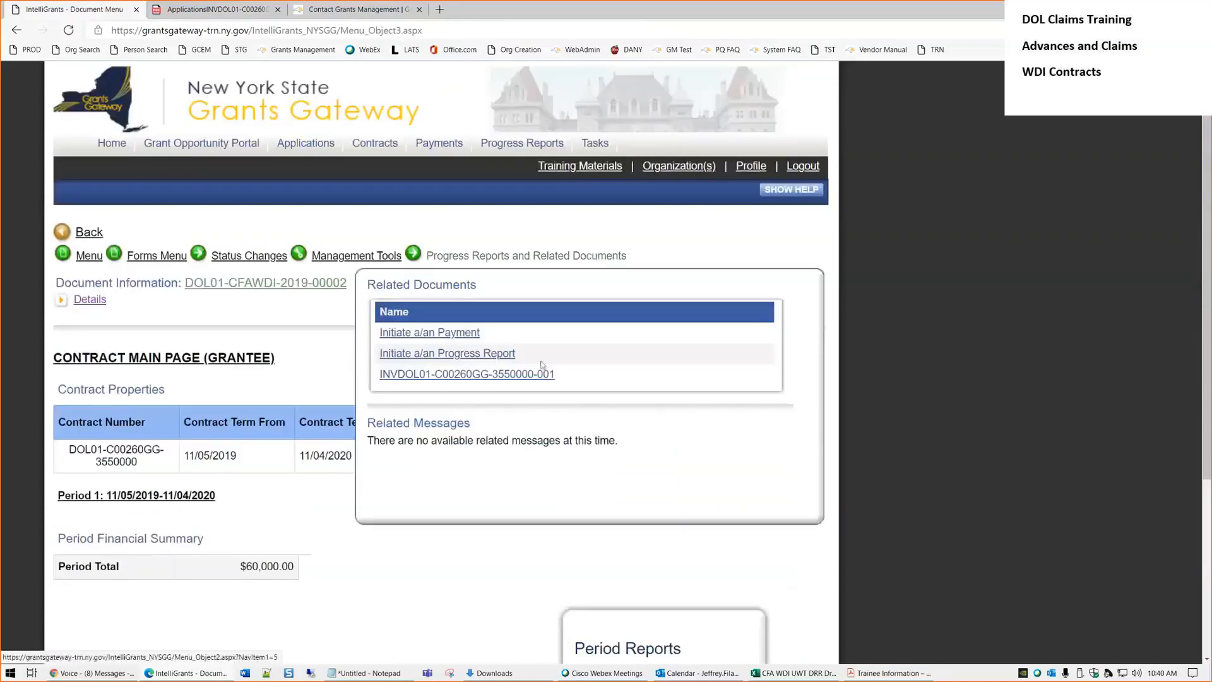
pyautogui.click(439, 145)
# Search payments for number 001 and note its Payment in Review (PM) status
pyautogui.scroll(-3, 166, 478)
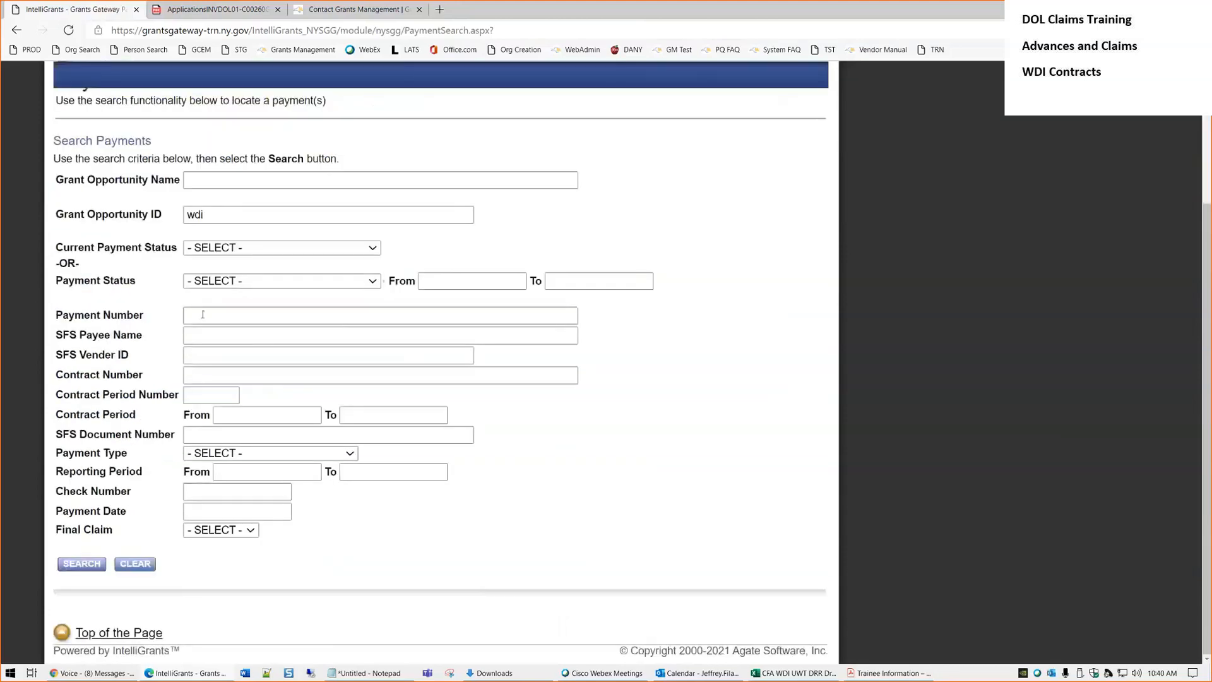
pyautogui.click(206, 315)
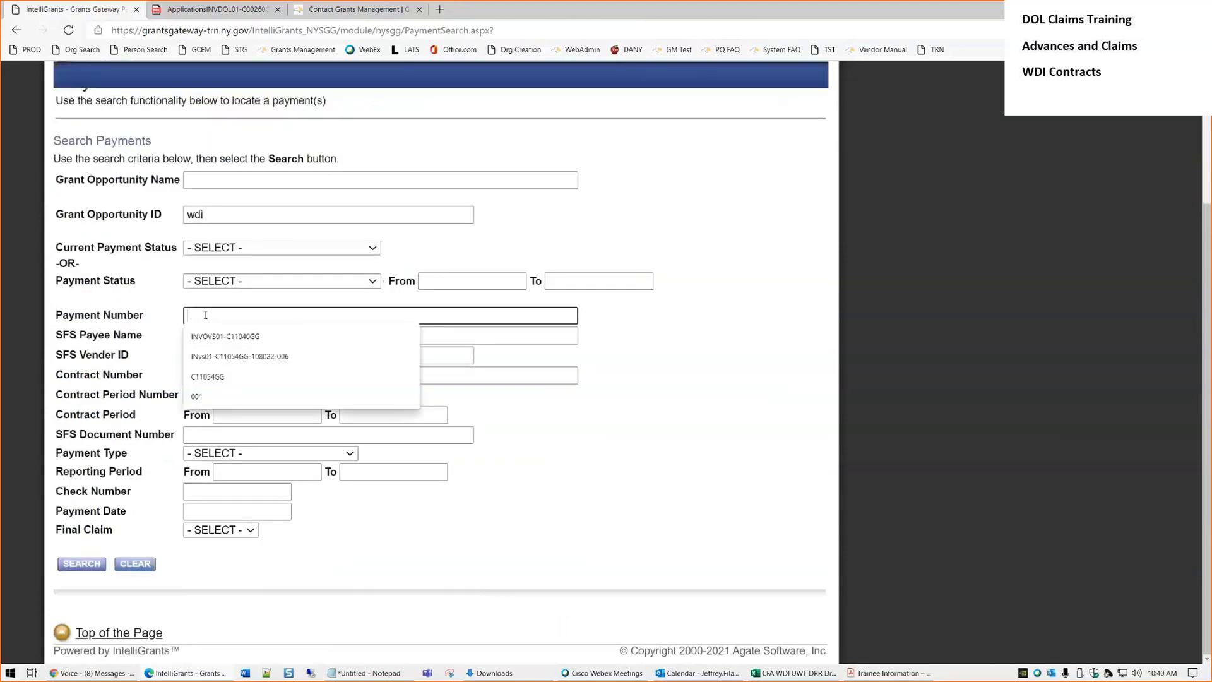
pyautogui.write('001')
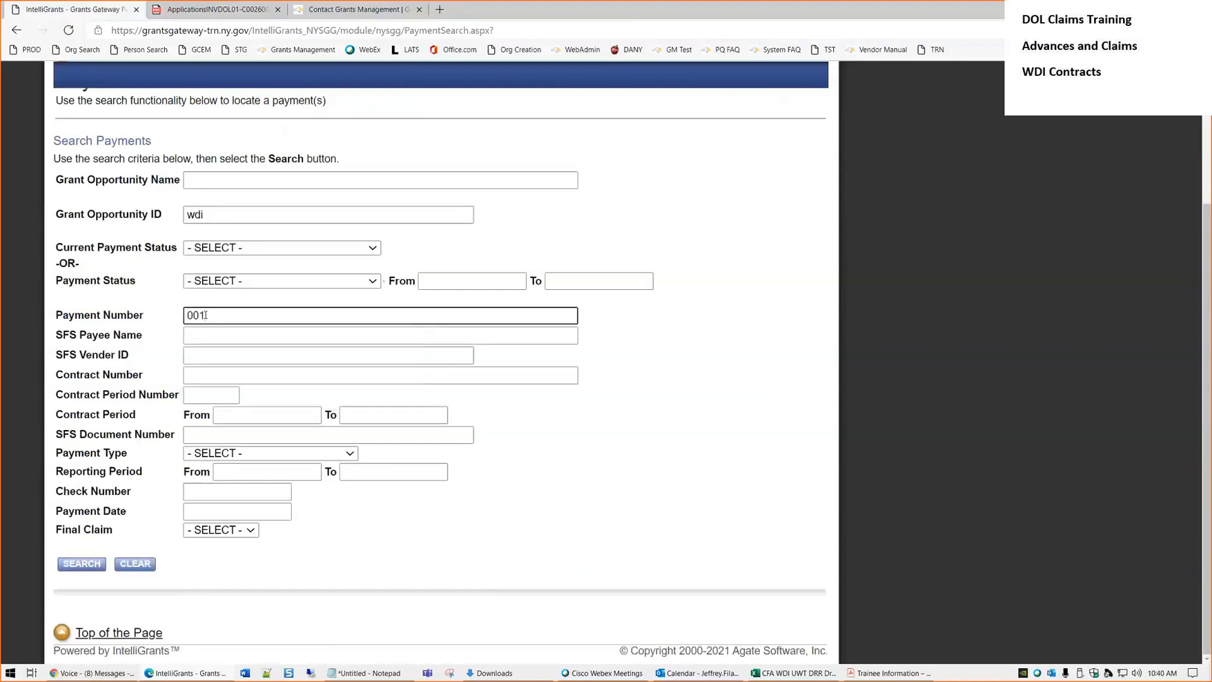
pyautogui.click(78, 564)
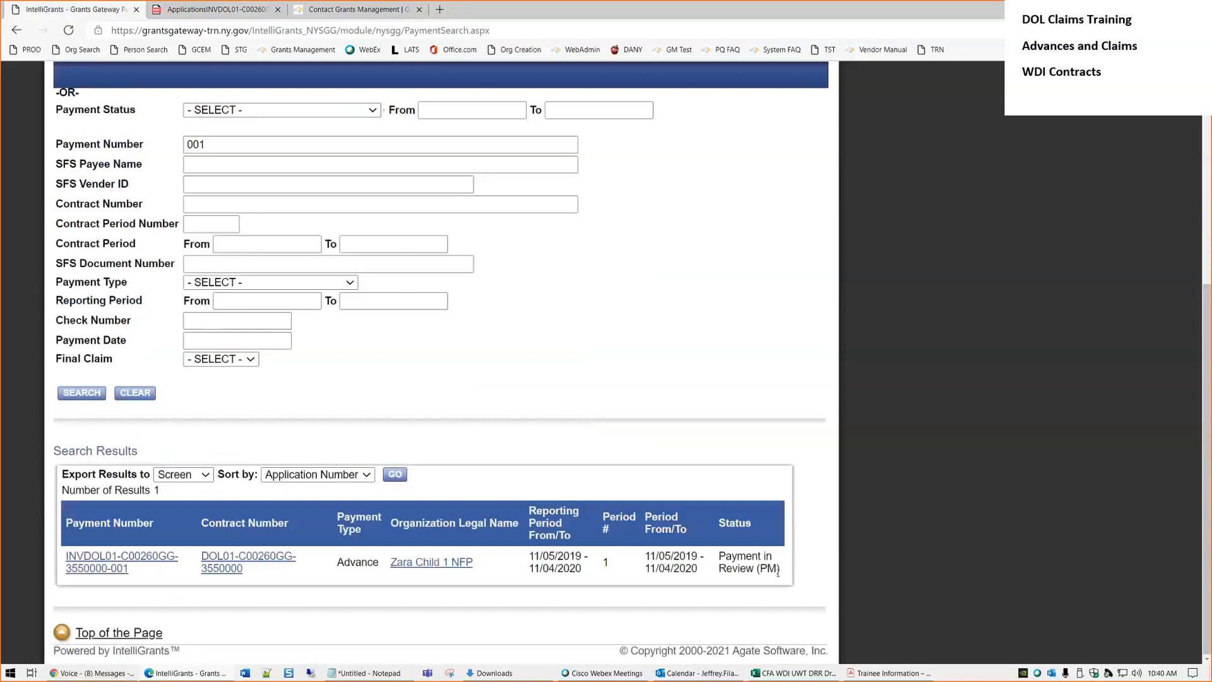
pyautogui.moveTo(780, 572); pyautogui.dragTo(720, 555)
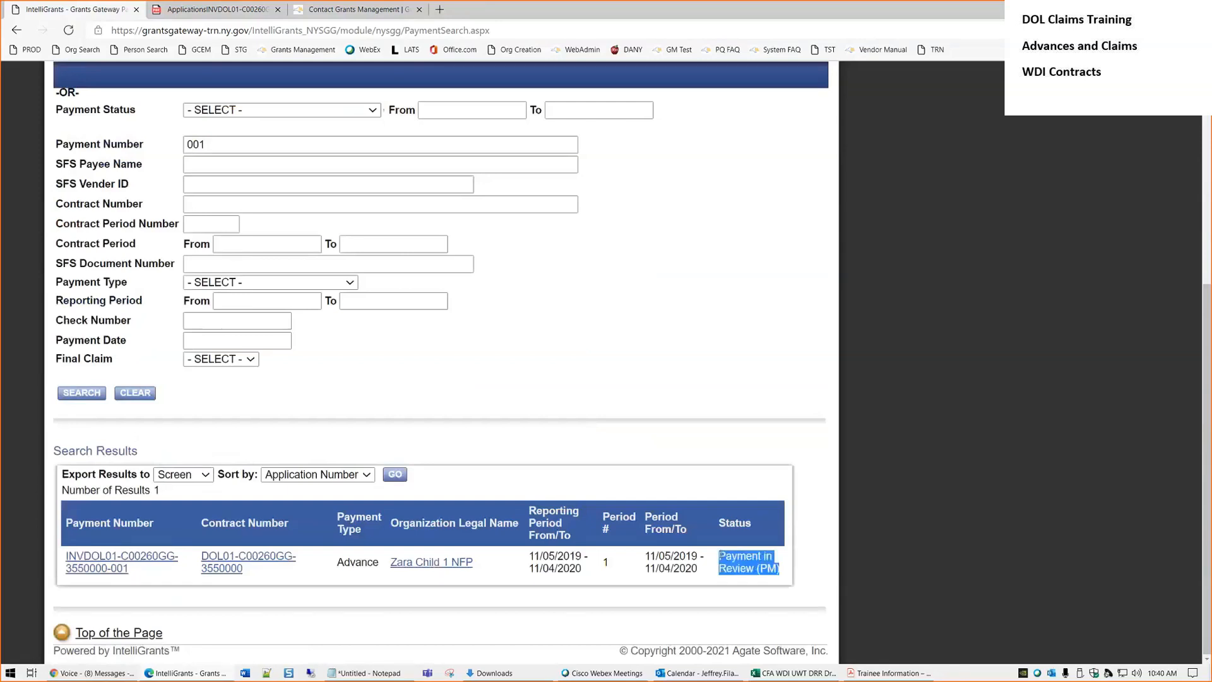
pyautogui.click(735, 551)
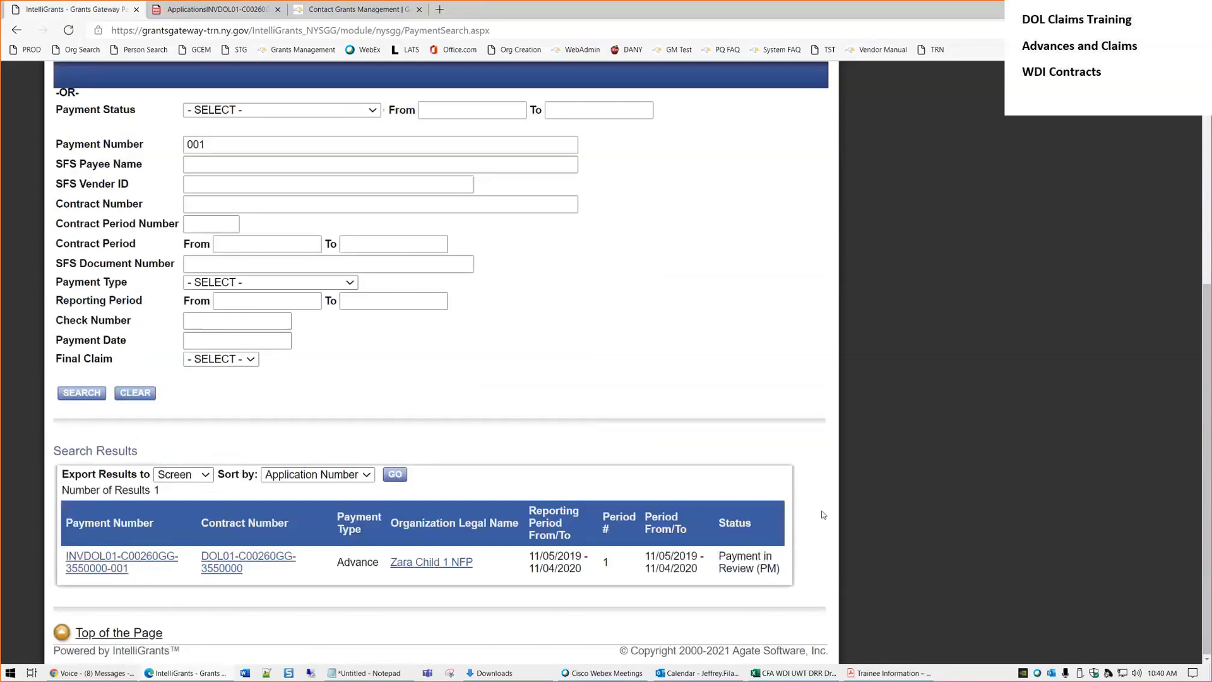
pyautogui.click(149, 559)
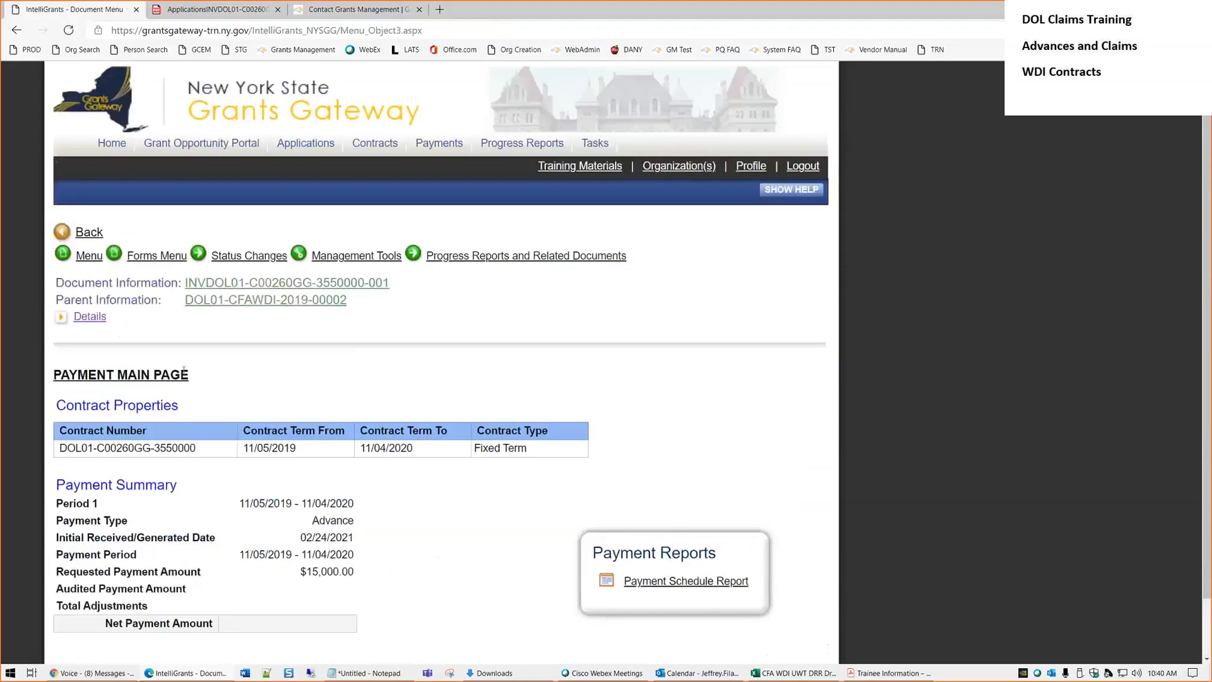
pyautogui.moveTo(400, 282); pyautogui.dragTo(240, 287)
pyautogui.click(535, 308)
pyautogui.scroll(-1, 673, 520)
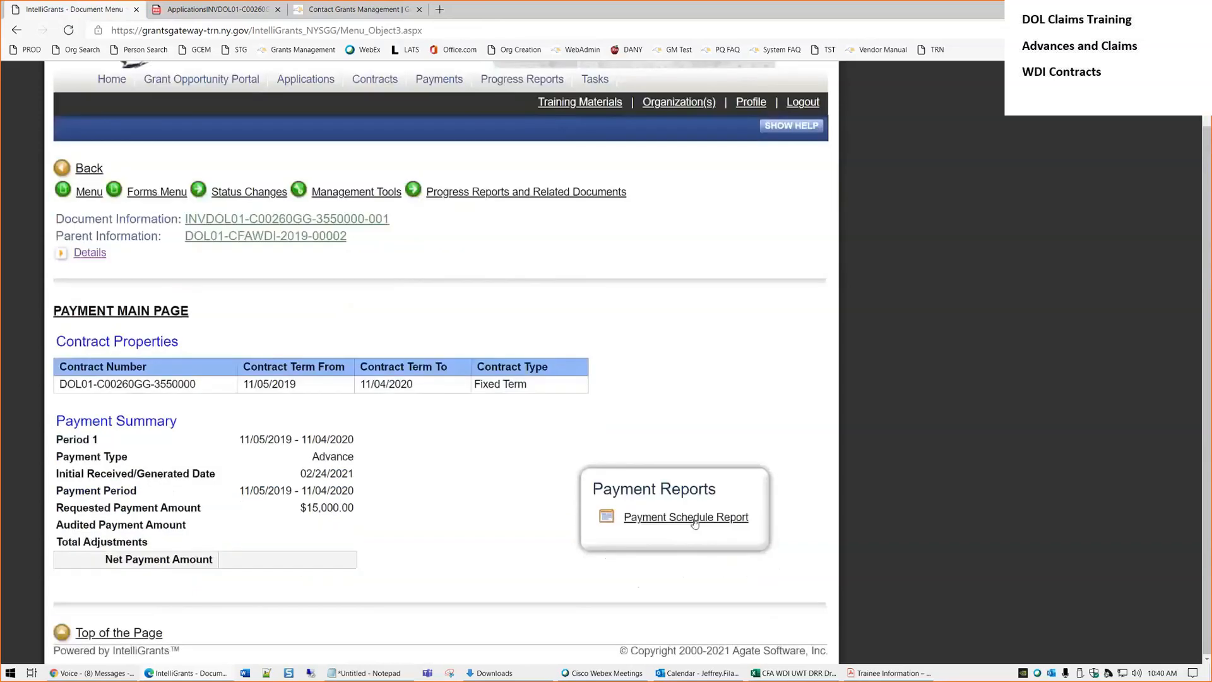
pyautogui.click(652, 518)
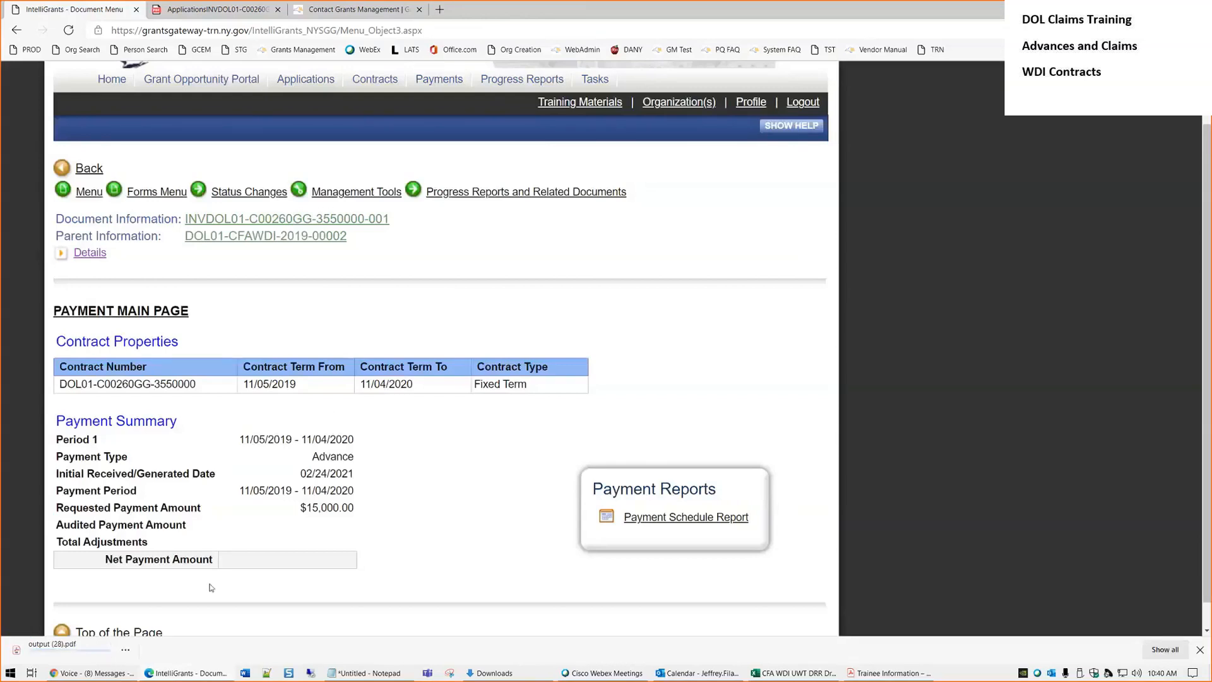
pyautogui.click(60, 648)
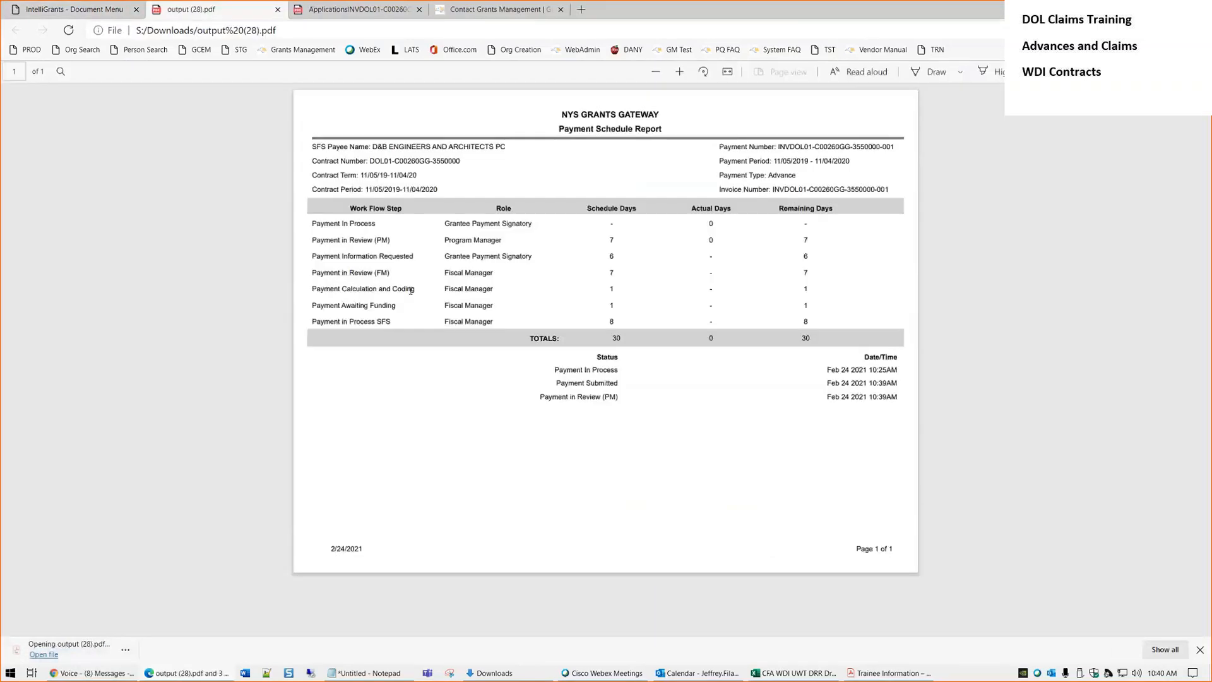
# Zoom the Payment Schedule Report in two steps and point out the status history rows
pyautogui.click(679, 76)
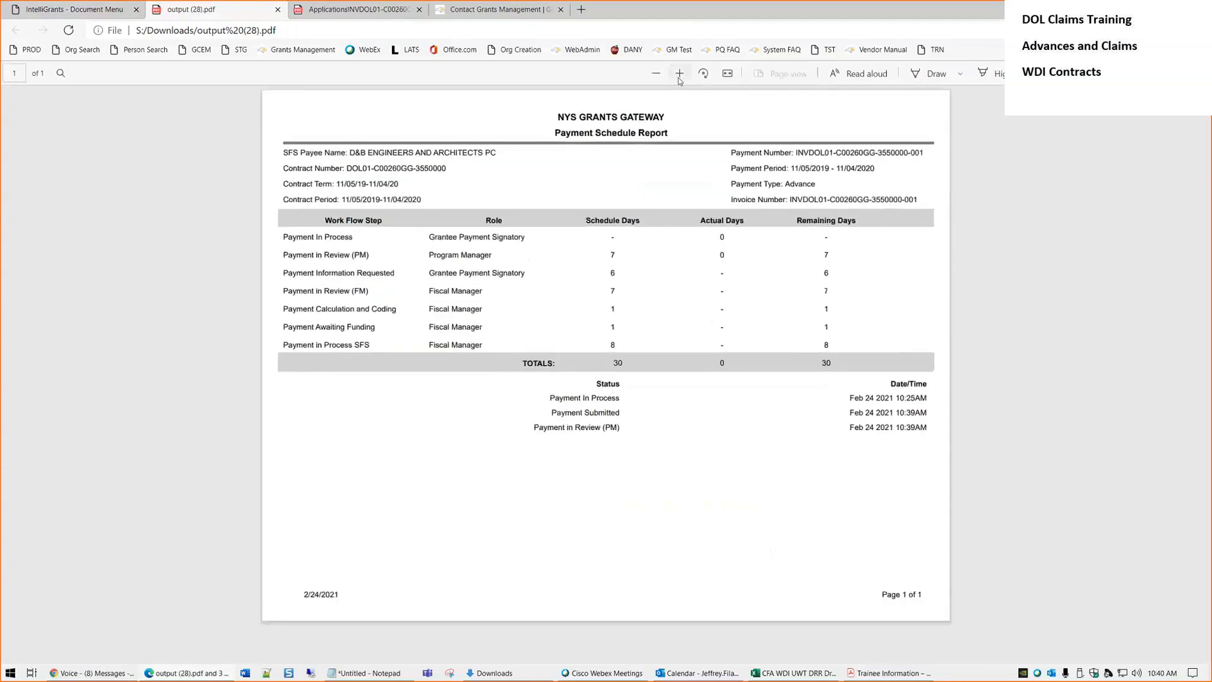
pyautogui.click(679, 74)
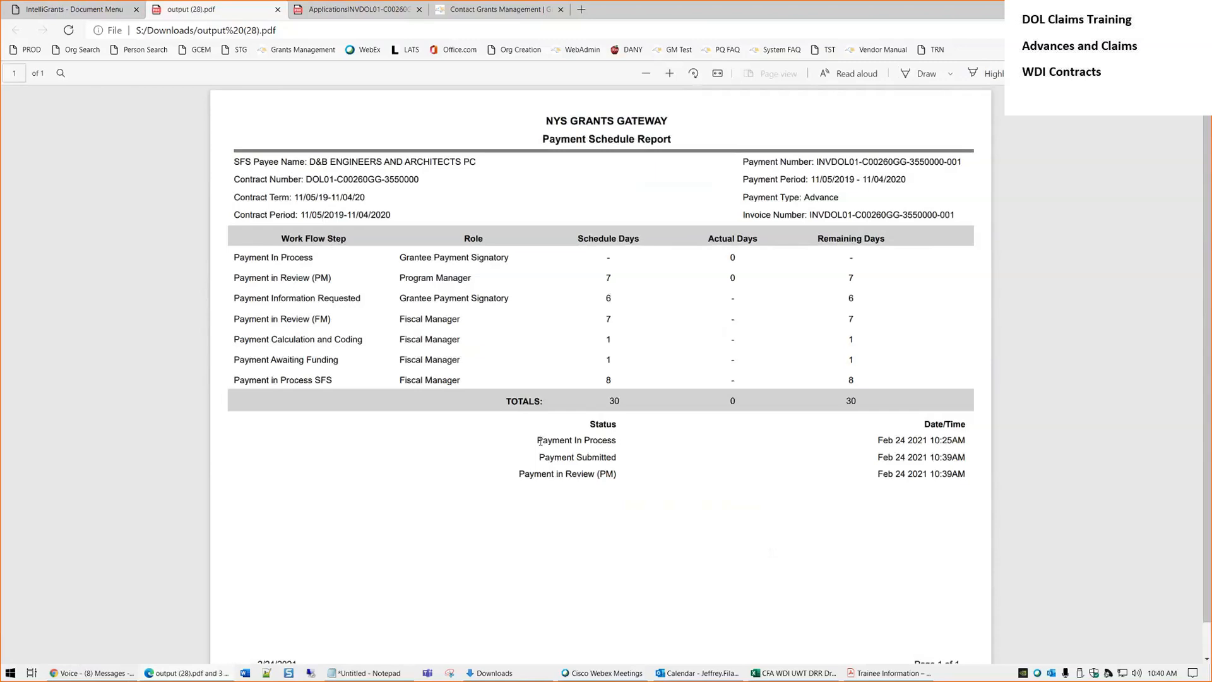
pyautogui.moveTo(539, 440); pyautogui.dragTo(965, 475)
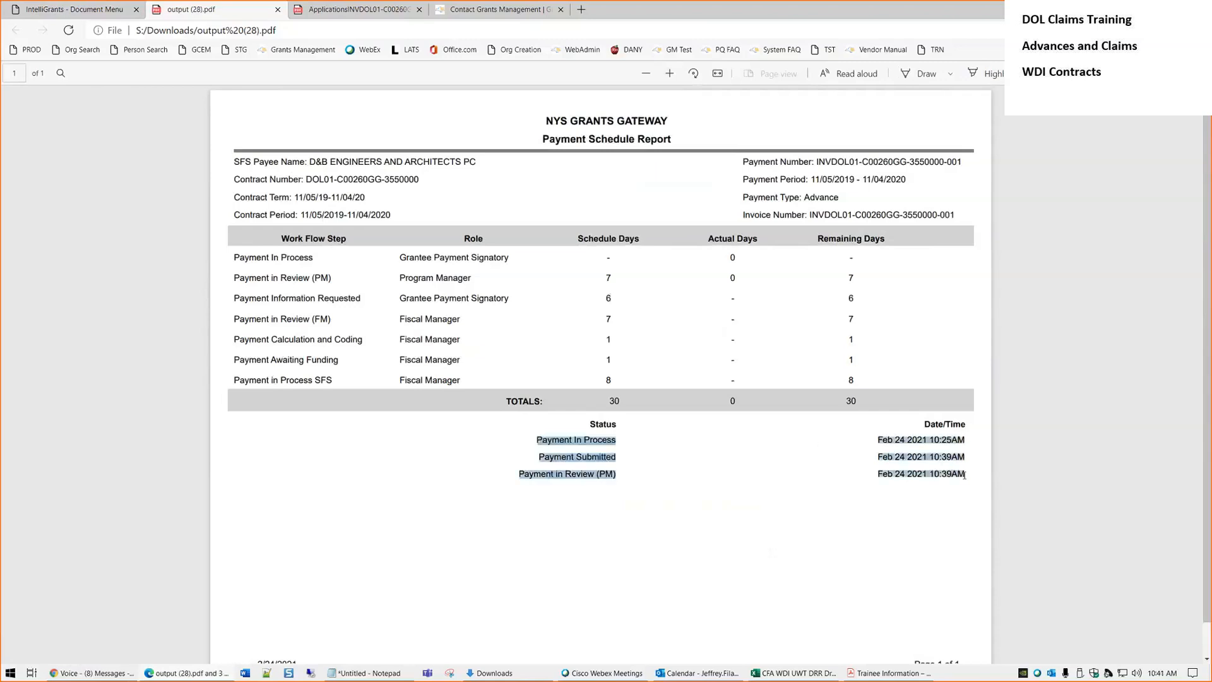
pyautogui.click(609, 446)
# Highlight the Payment In Process, Payment Submitted and Payment in Review (PM) entries
pyautogui.moveTo(620, 440); pyautogui.dragTo(523, 437)
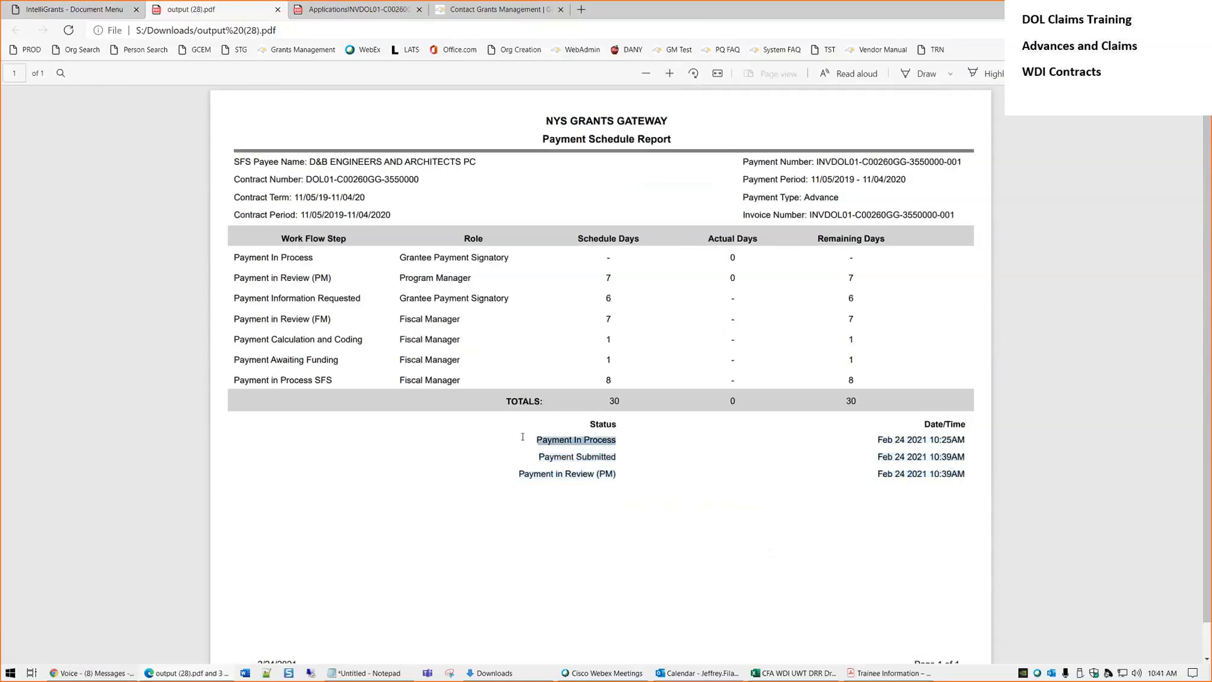
pyautogui.moveTo(617, 457); pyautogui.dragTo(538, 457)
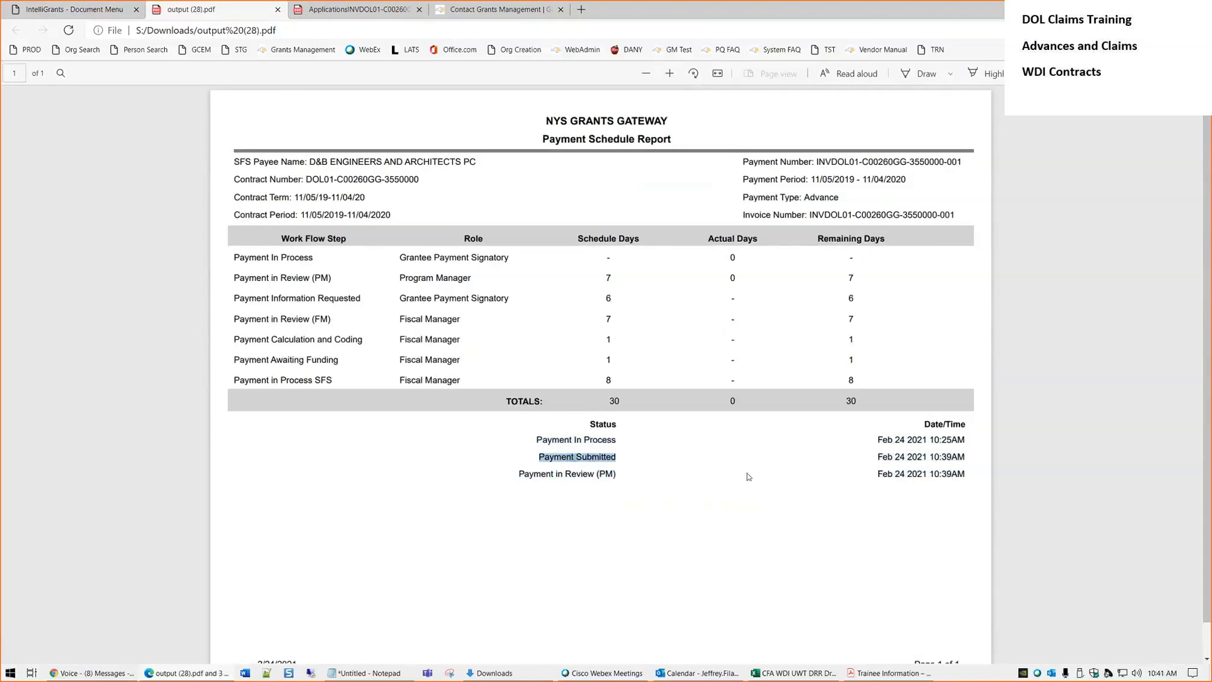
pyautogui.click(947, 472)
pyautogui.moveTo(616, 474); pyautogui.dragTo(519, 475)
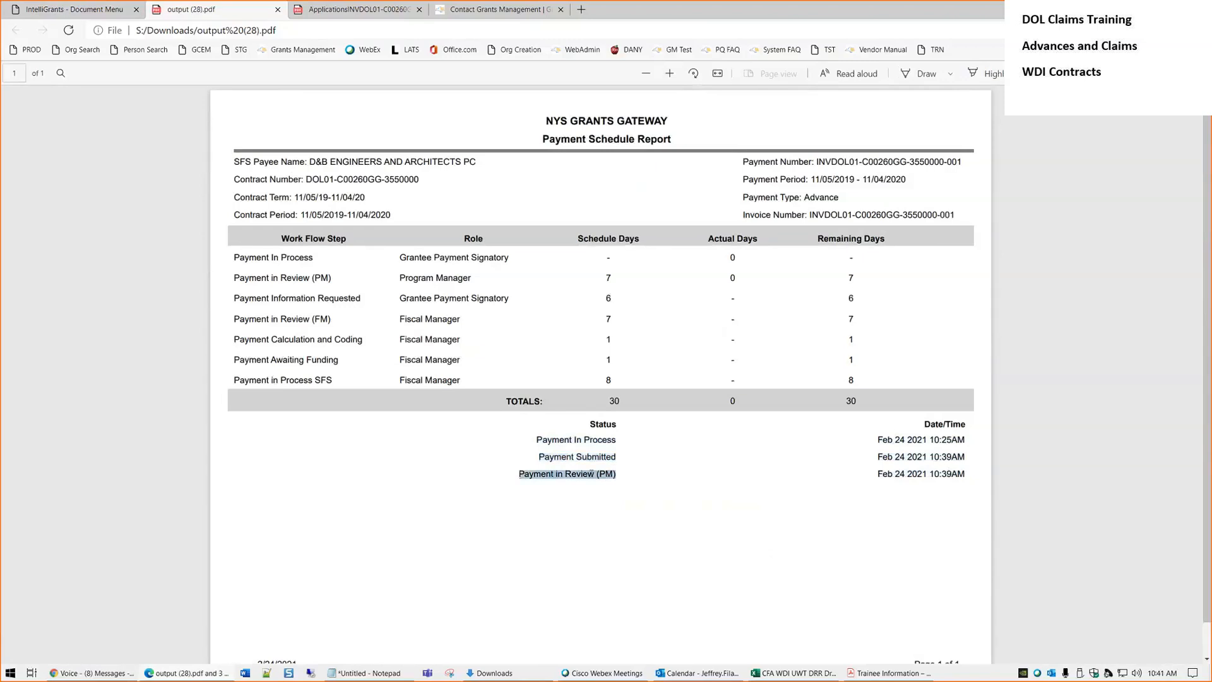
pyautogui.click(387, 376)
pyautogui.moveTo(330, 277); pyautogui.dragTo(362, 300)
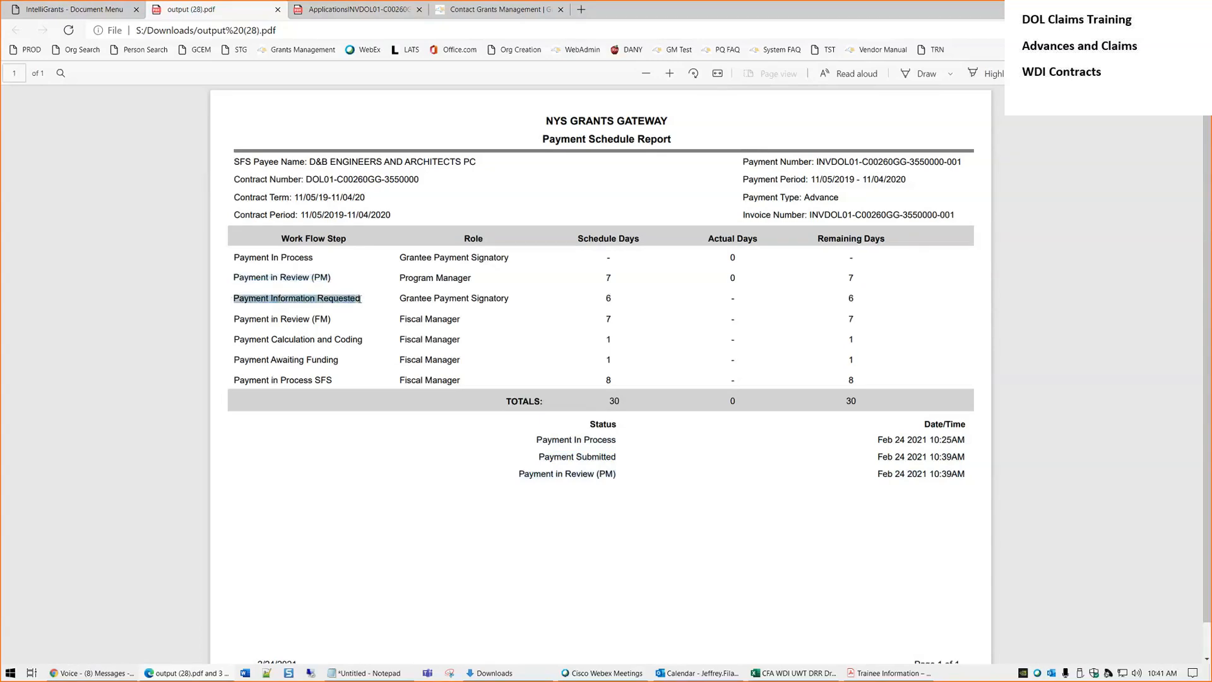
# Point out the Payment in Review (FM), Calculation and Coding, Awaiting Funding and In Process SFS steps
pyautogui.moveTo(235, 319); pyautogui.dragTo(333, 320)
pyautogui.moveTo(235, 339); pyautogui.dragTo(363, 339)
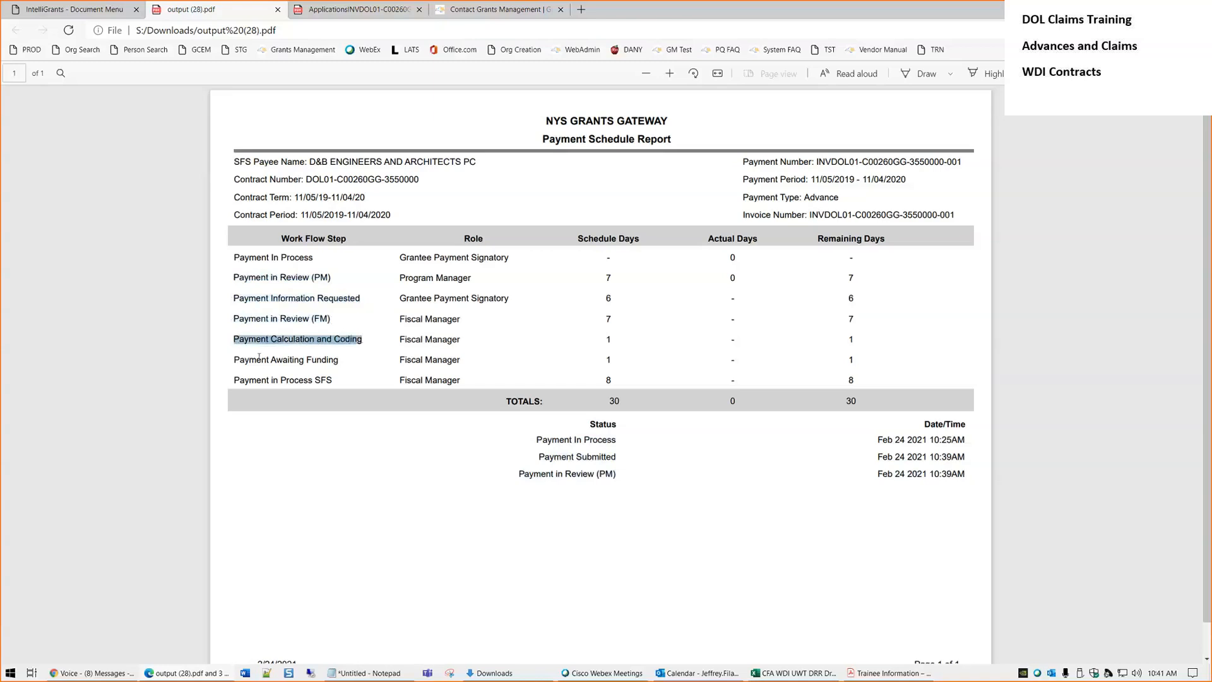
pyautogui.moveTo(235, 359); pyautogui.dragTo(339, 360)
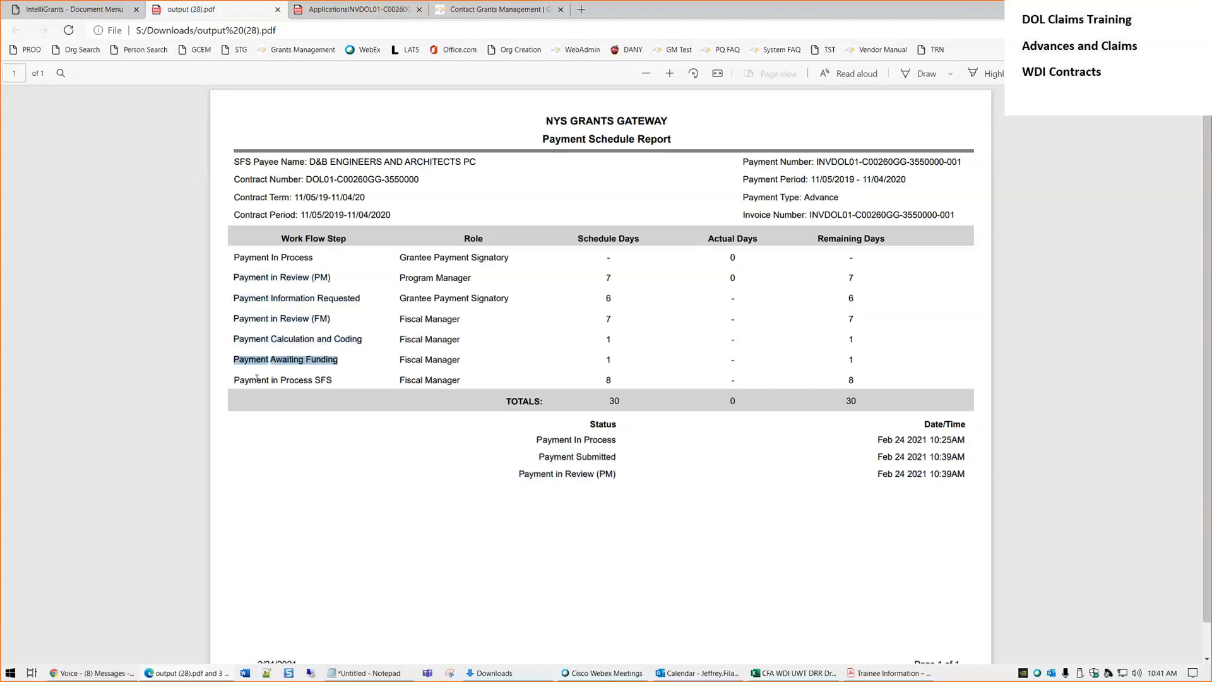
pyautogui.moveTo(235, 381); pyautogui.dragTo(333, 380)
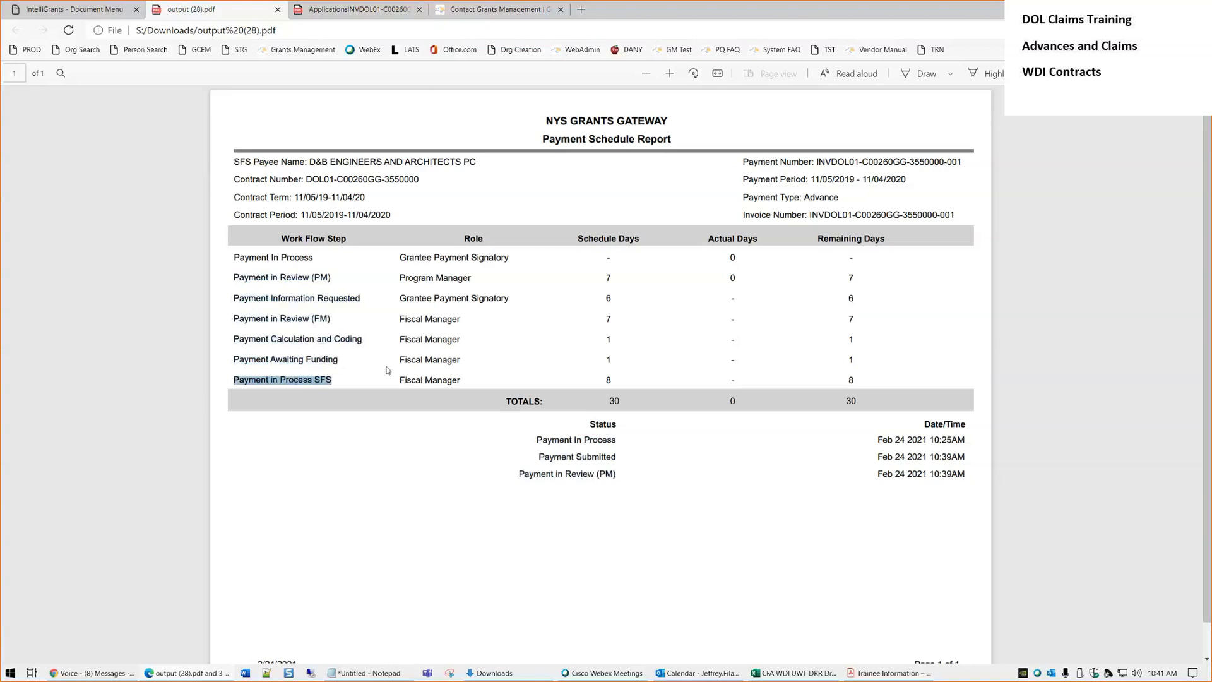
pyautogui.click(621, 288)
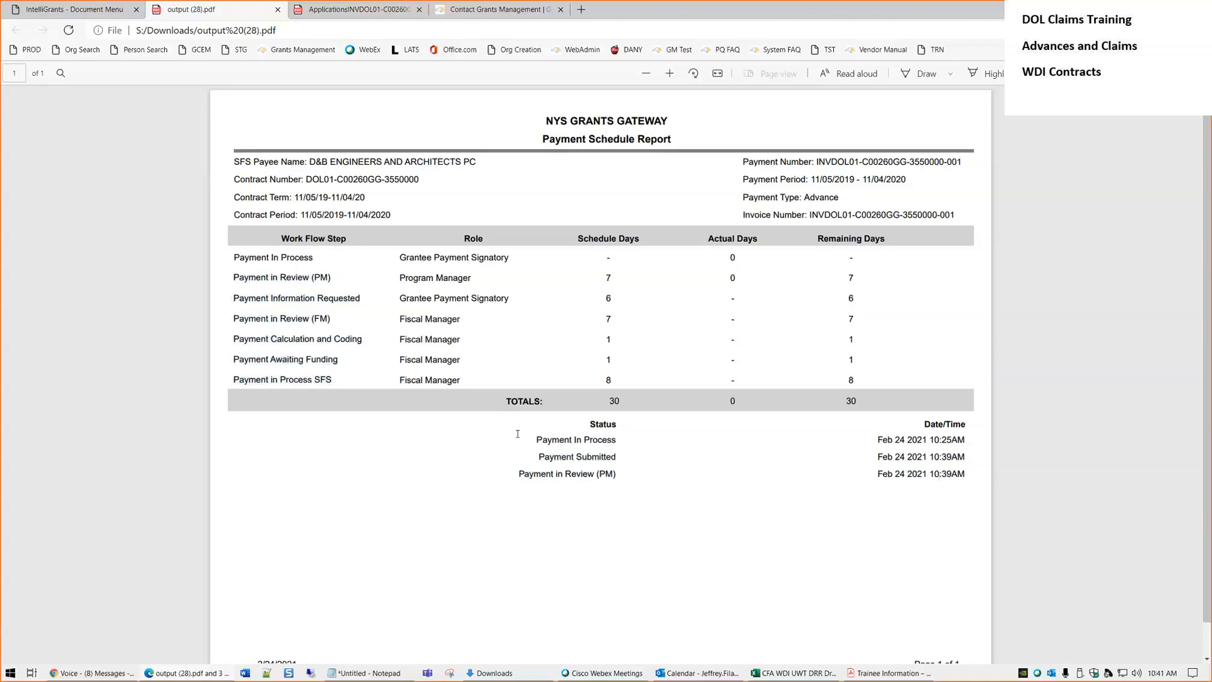
# Highlight the status history once more, then close the output (28).pdf report
pyautogui.moveTo(518, 434); pyautogui.dragTo(508, 432)
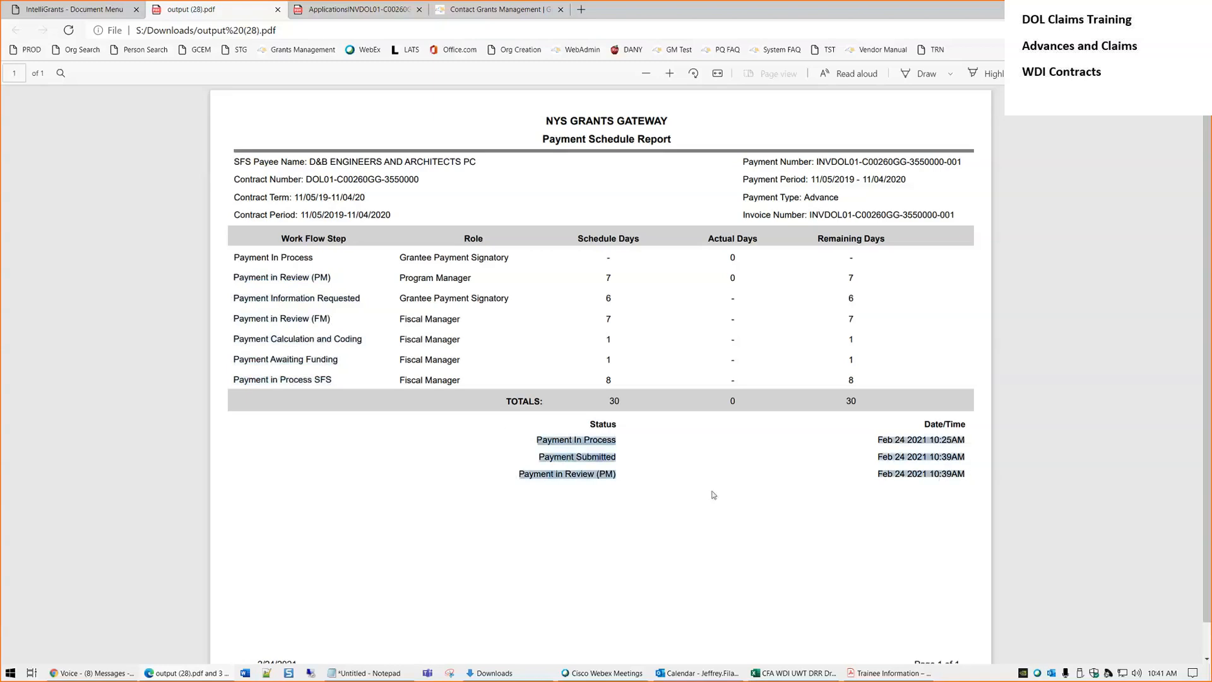
pyautogui.click(680, 467)
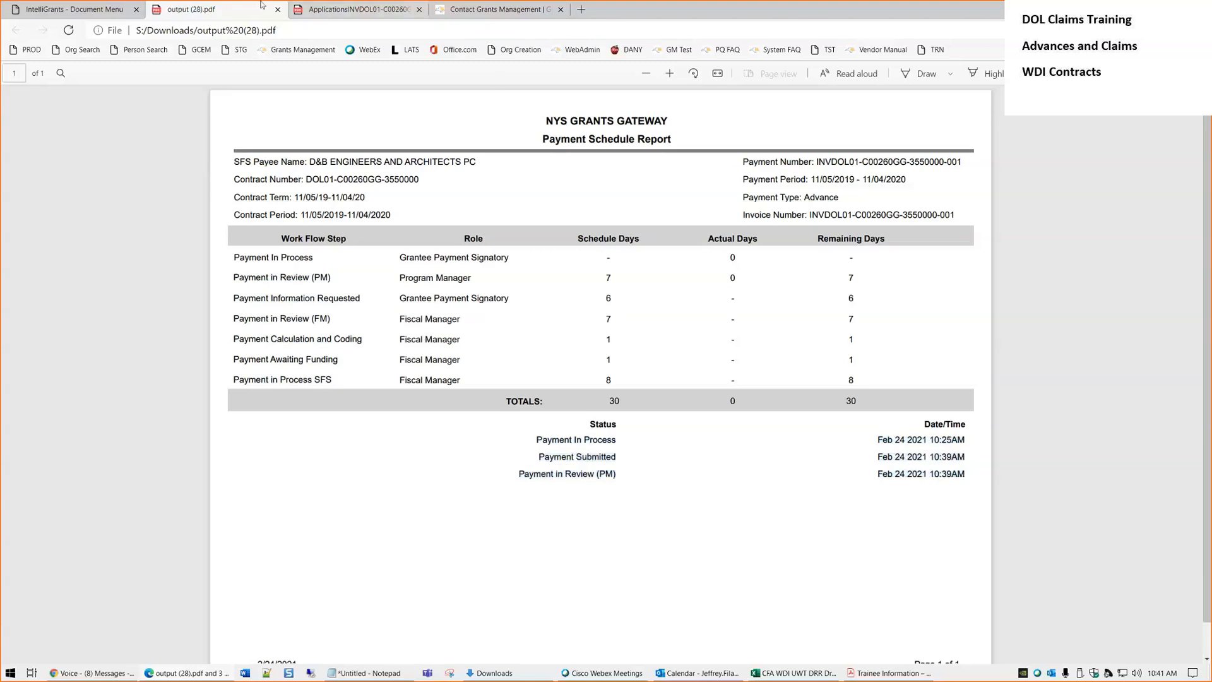
pyautogui.click(278, 10)
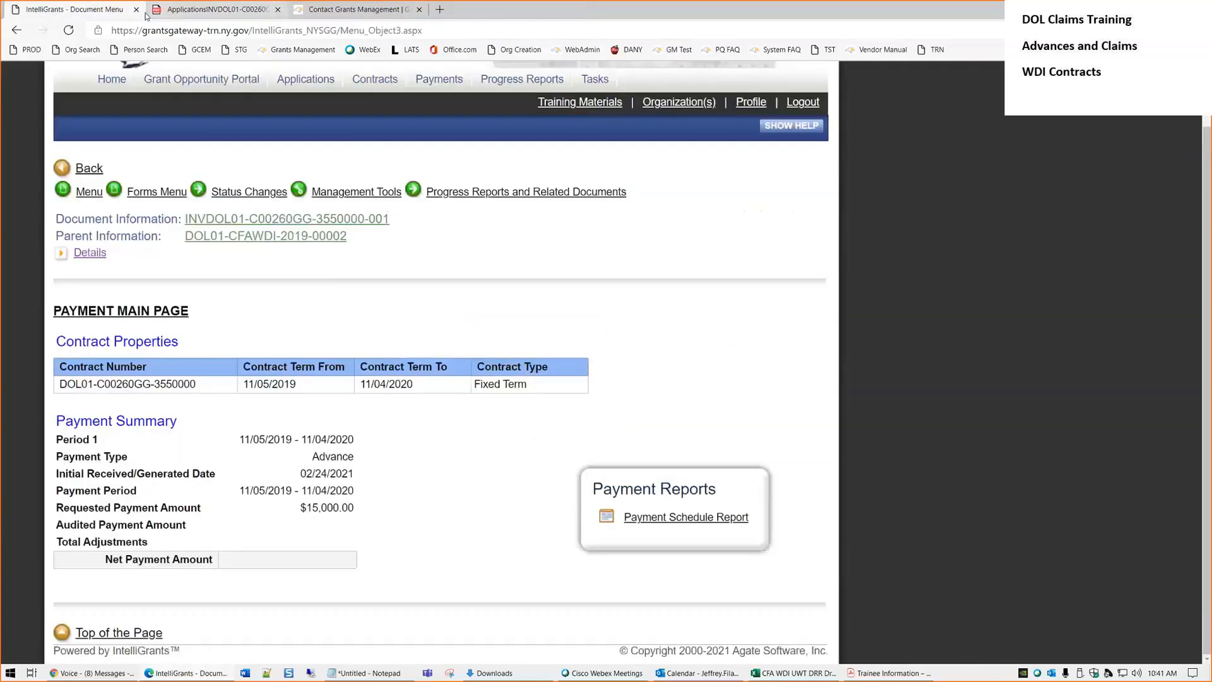
# Visit the Home page to point out the Grantee Payment Signatory role
pyautogui.scroll(1, 693, 302)
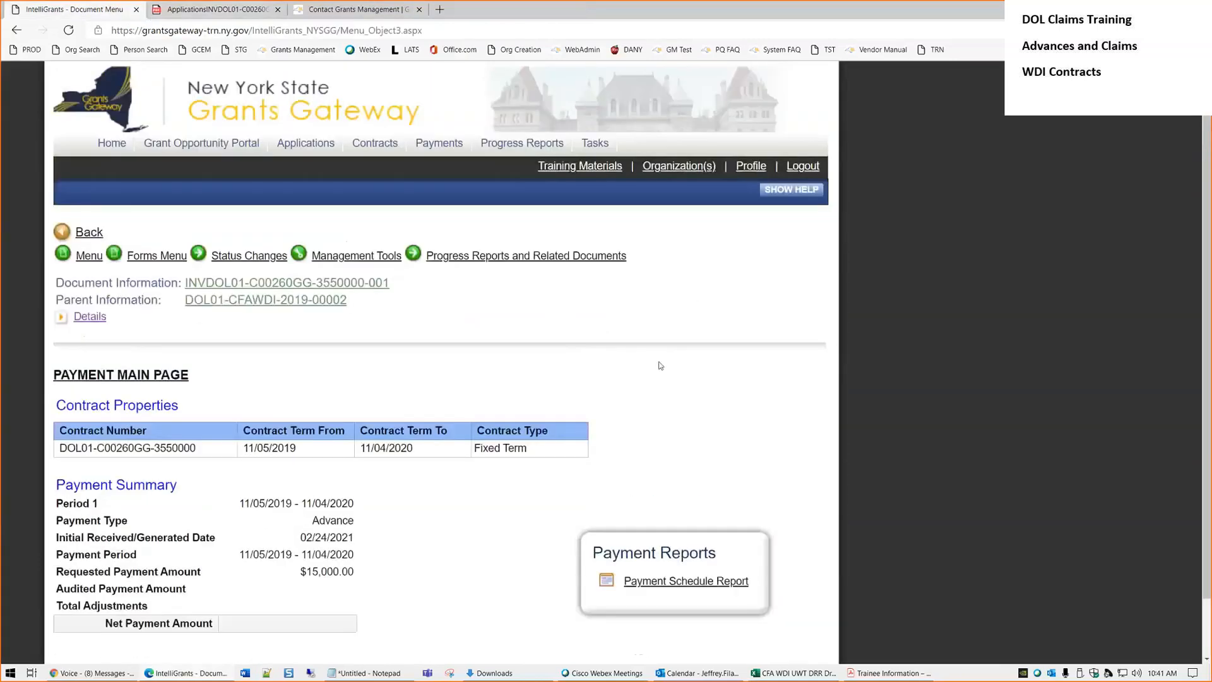
pyautogui.click(364, 144)
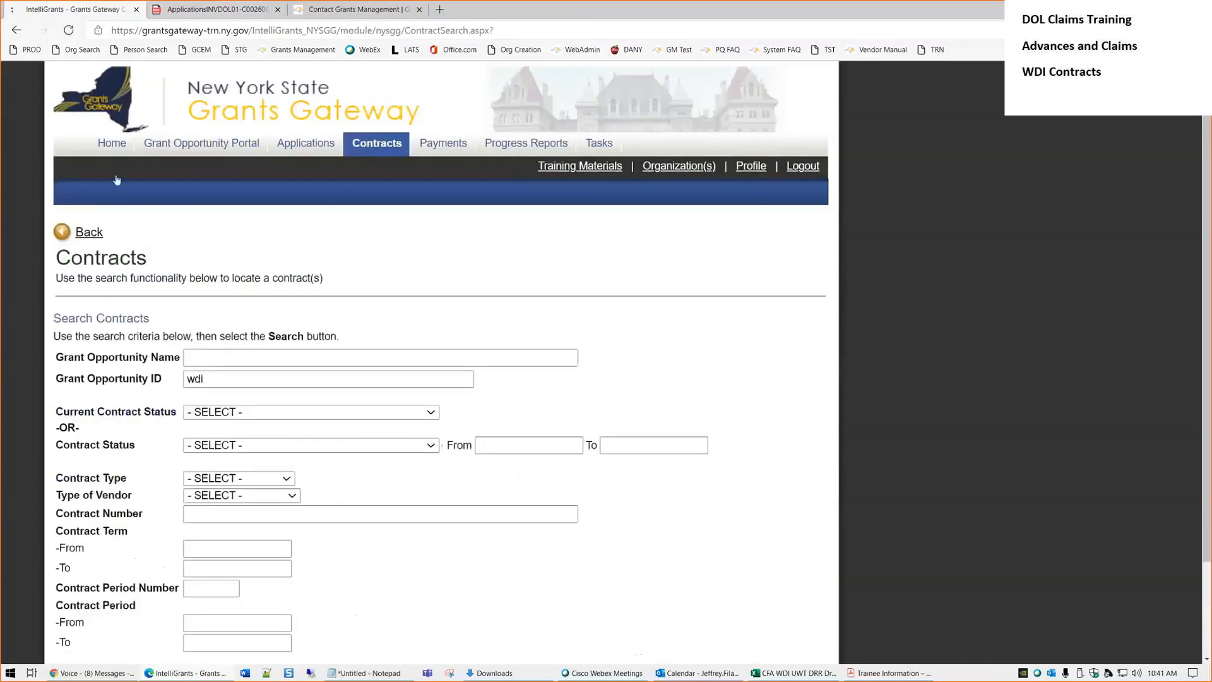
pyautogui.click(114, 150)
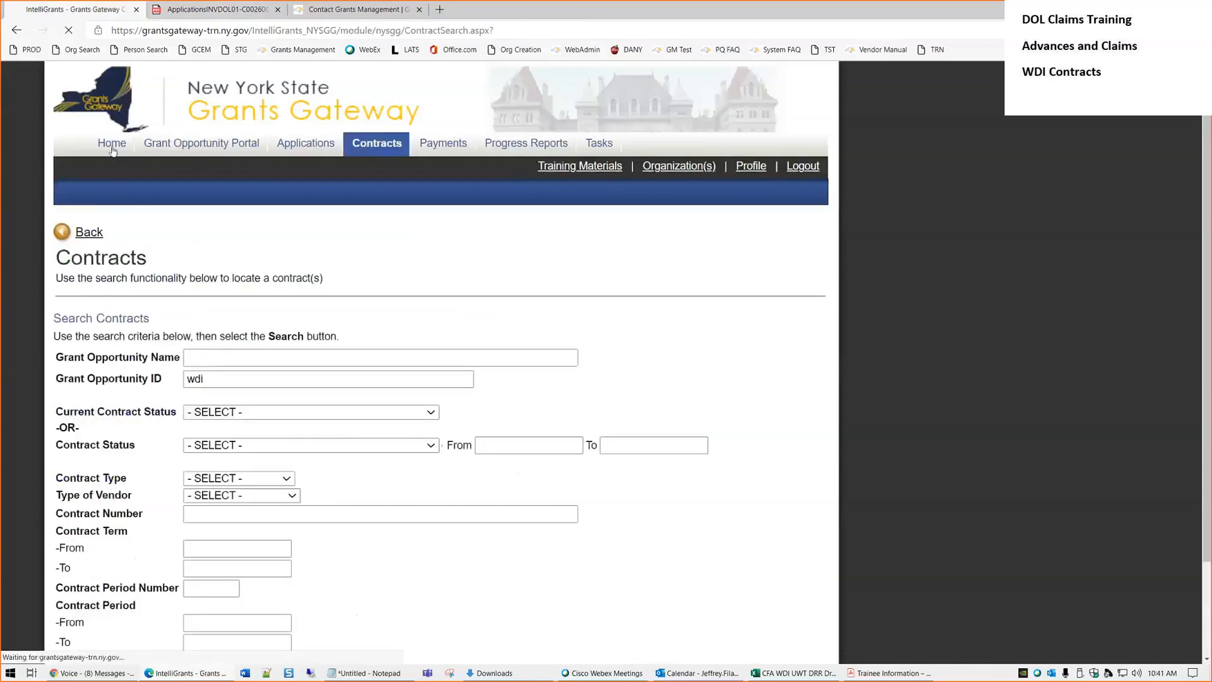
pyautogui.moveTo(254, 247); pyautogui.dragTo(121, 246)
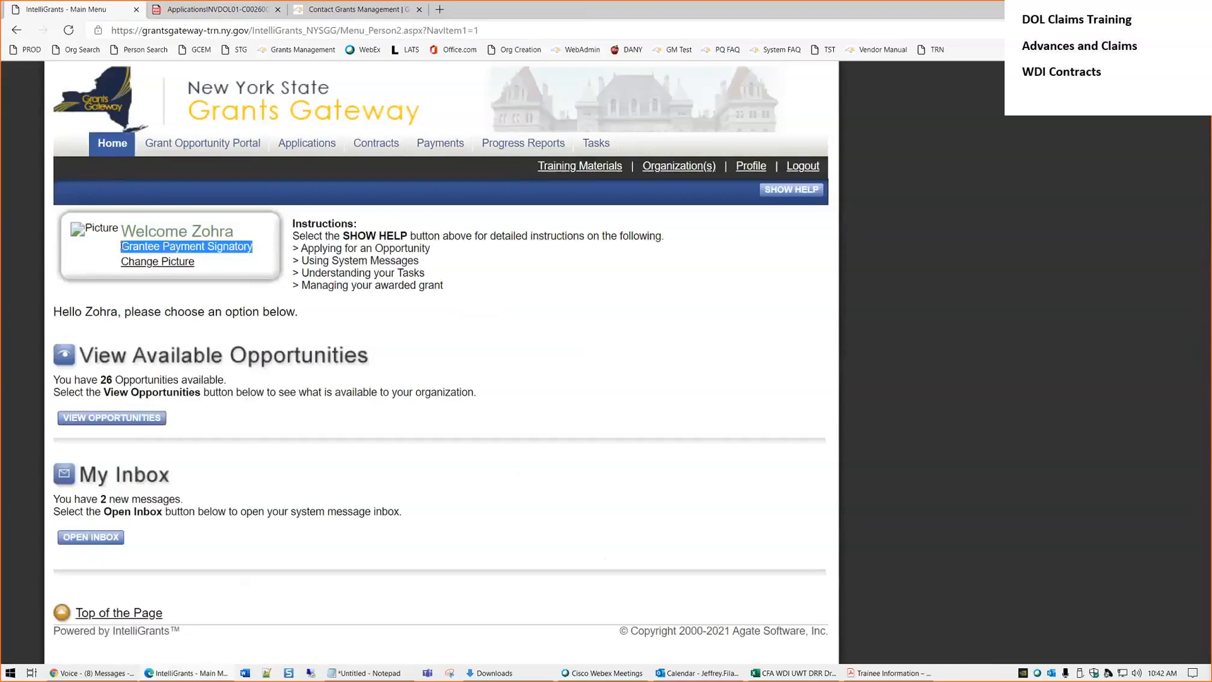
pyautogui.click(460, 324)
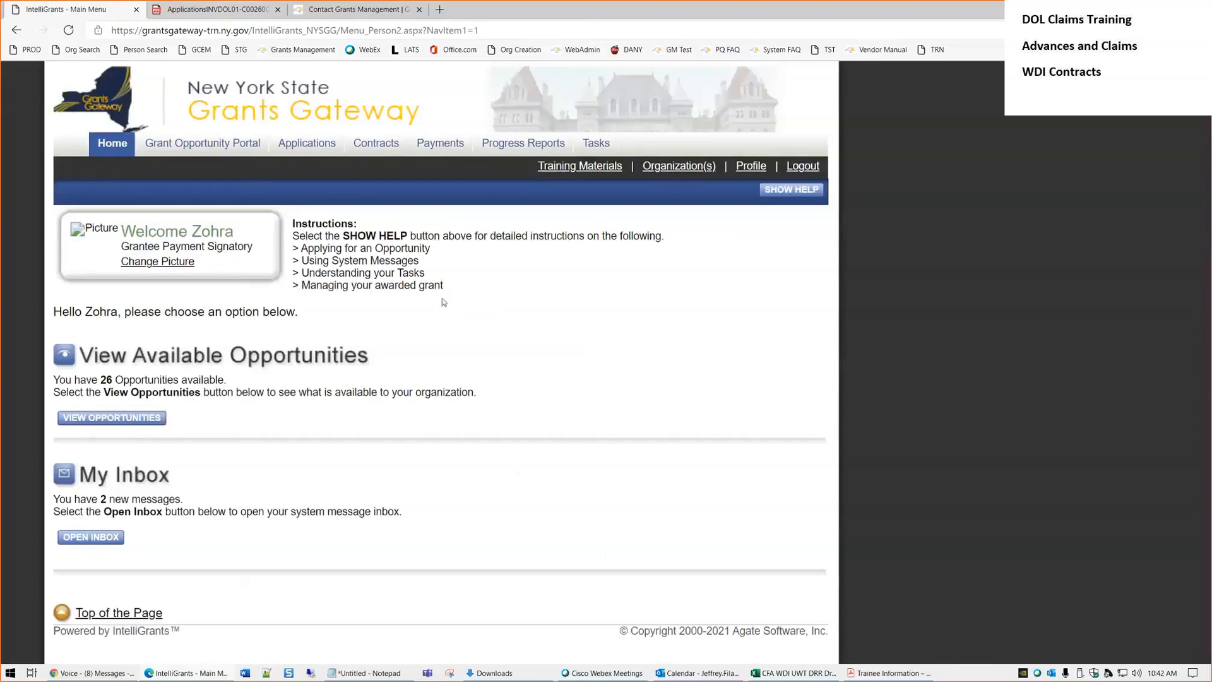
# Search contracts with Grant Opportunity ID wdi and review the first result's amount
pyautogui.click(376, 144)
pyautogui.scroll(-1, 529, 394)
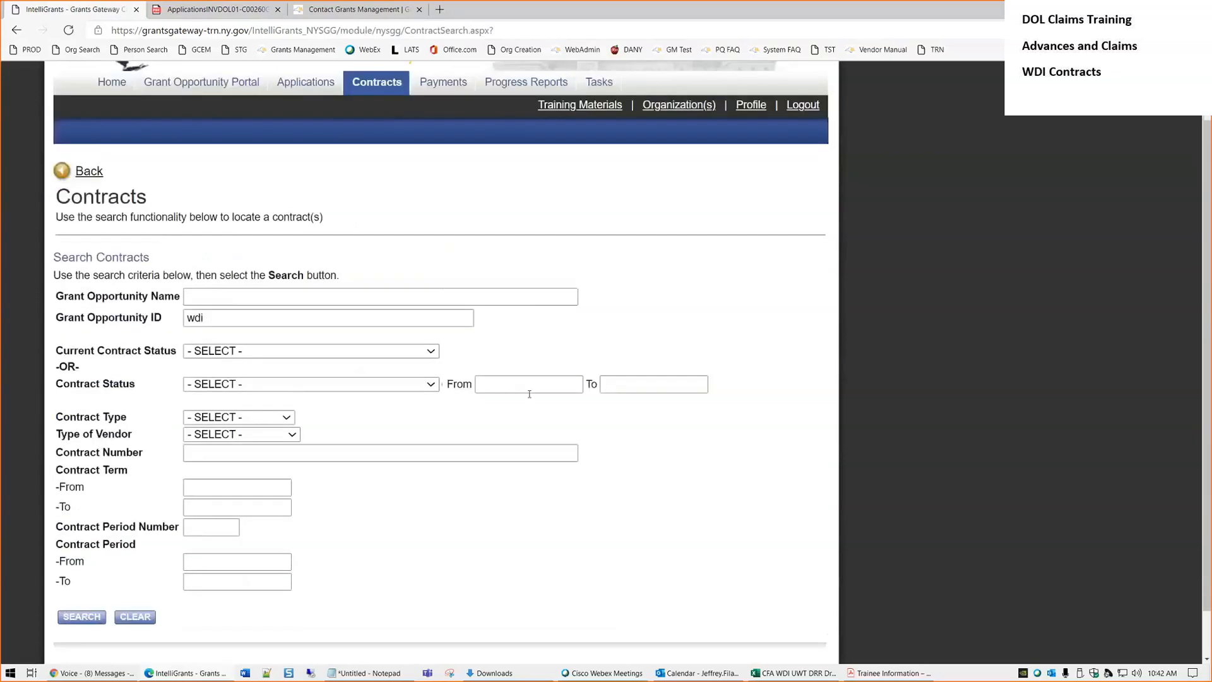
pyautogui.scroll(-1, 529, 394)
pyautogui.click(83, 565)
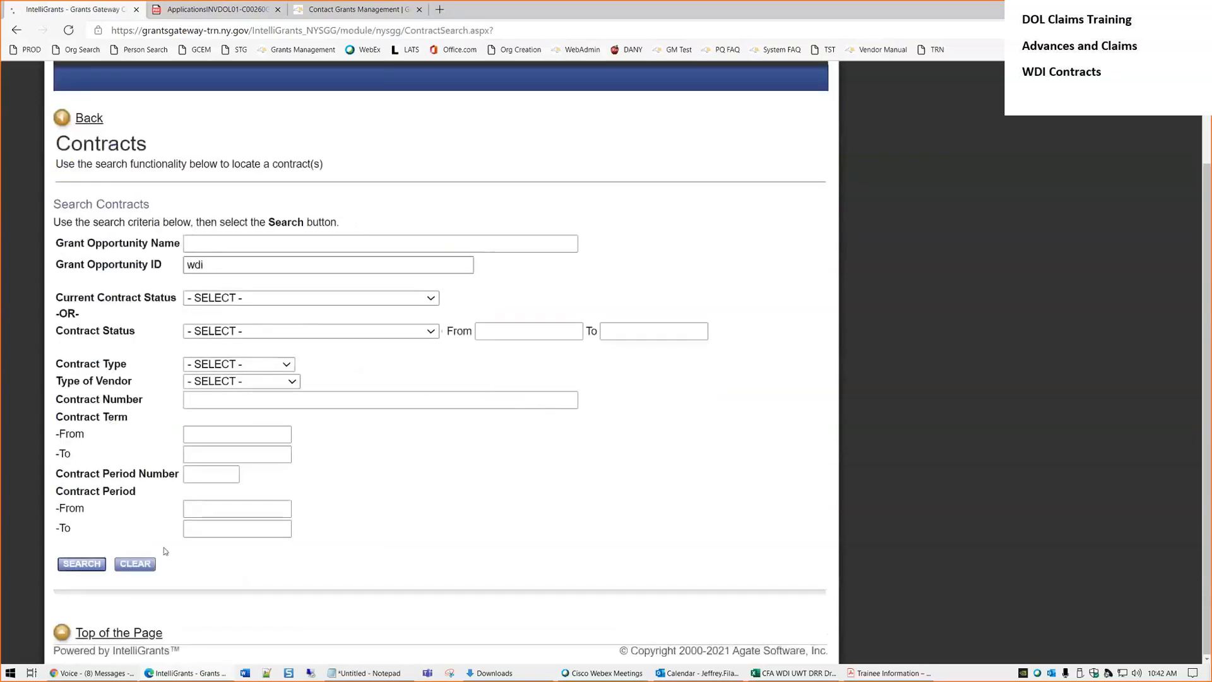
pyautogui.scroll(-5, 404, 420)
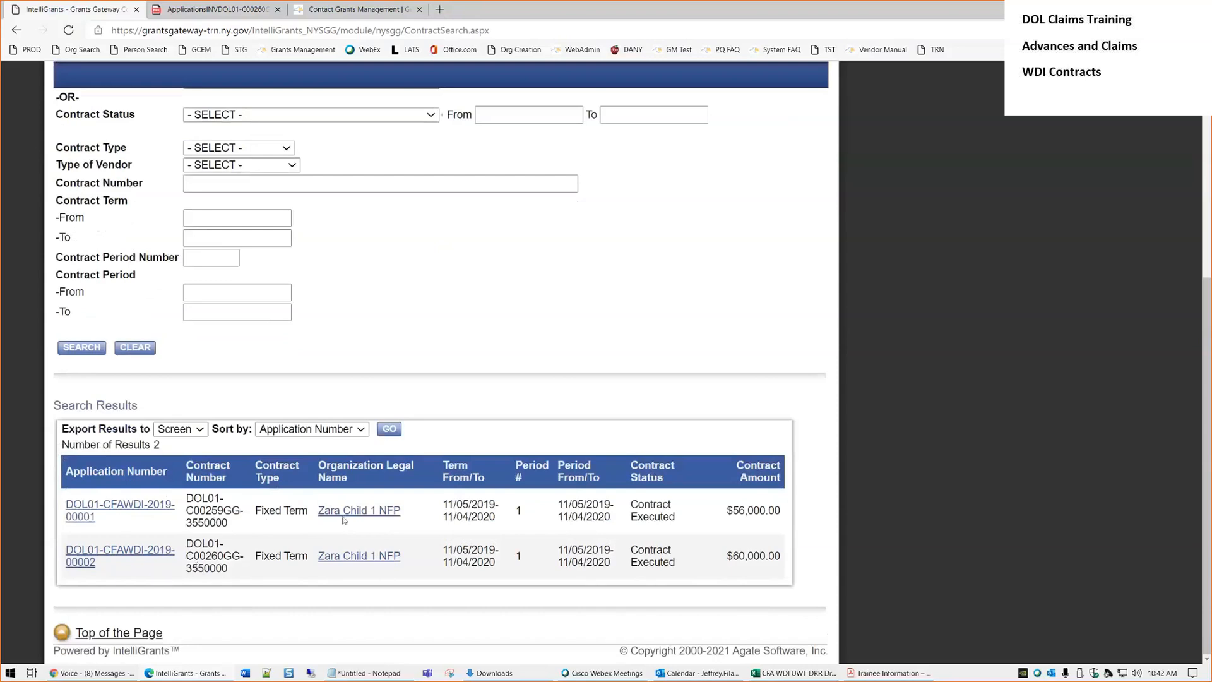
pyautogui.doubleClick(742, 510)
pyautogui.click(705, 521)
# Open contract DOL01-CFAWDI-2019-00001 and note the C00259 part of its contract number
pyautogui.click(121, 510)
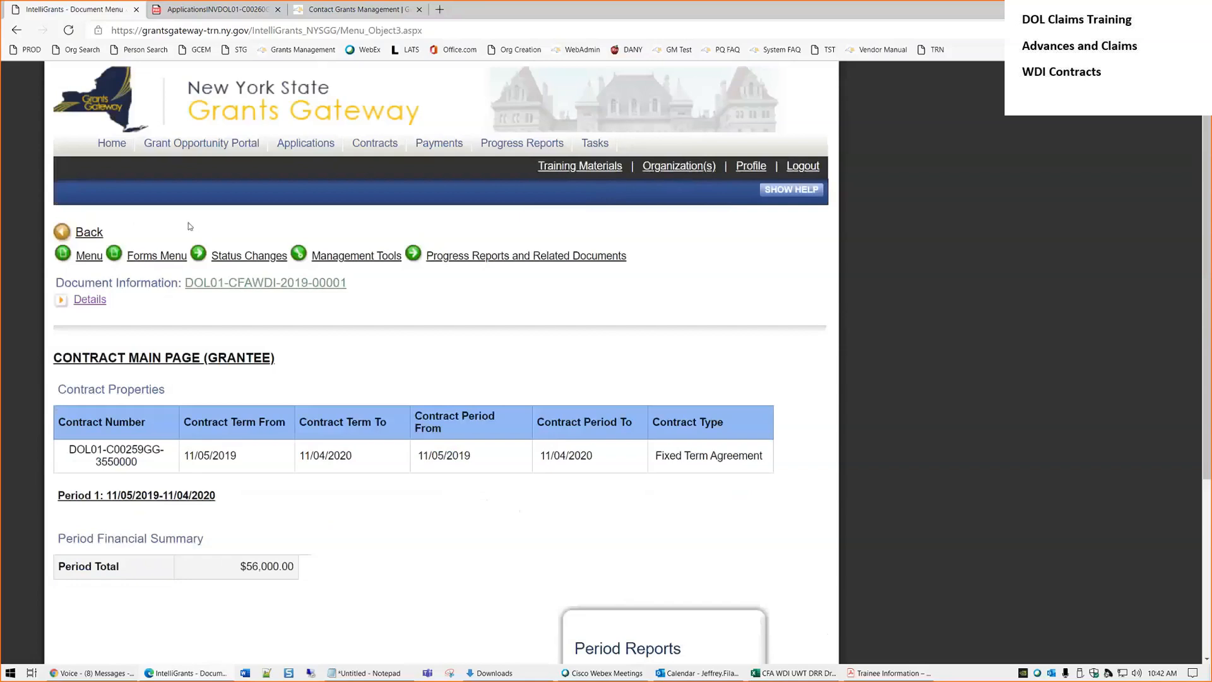
pyautogui.moveTo(474, 257)
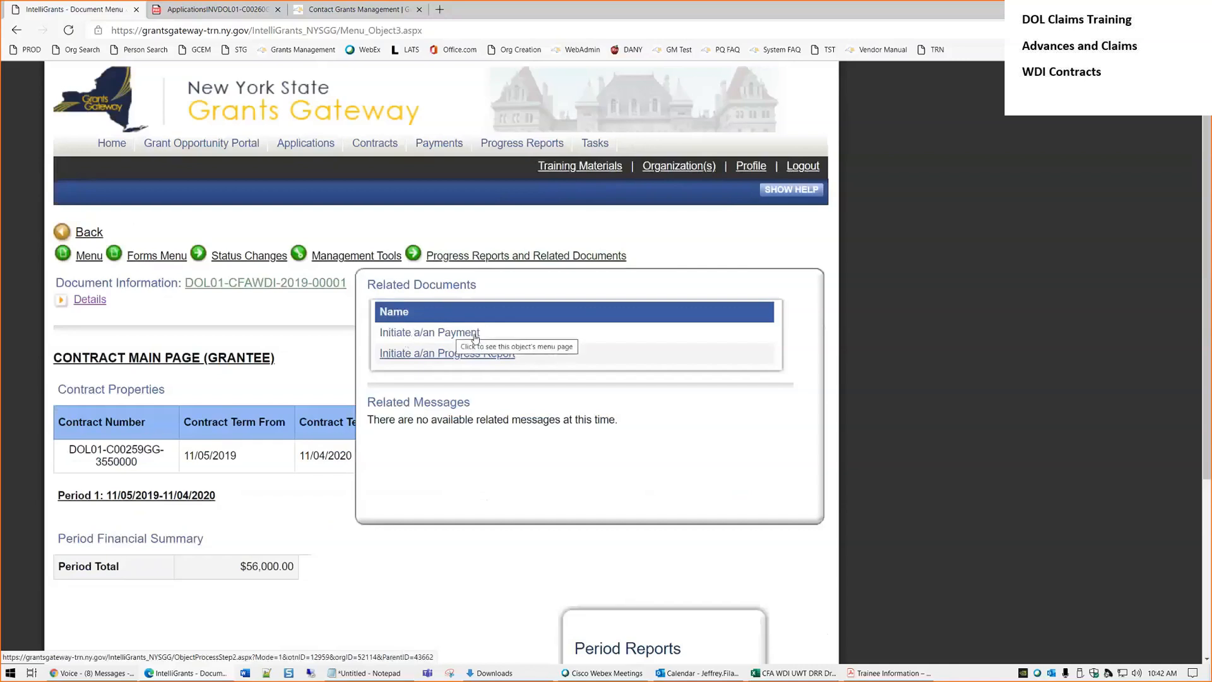
pyautogui.moveTo(137, 463); pyautogui.dragTo(106, 450)
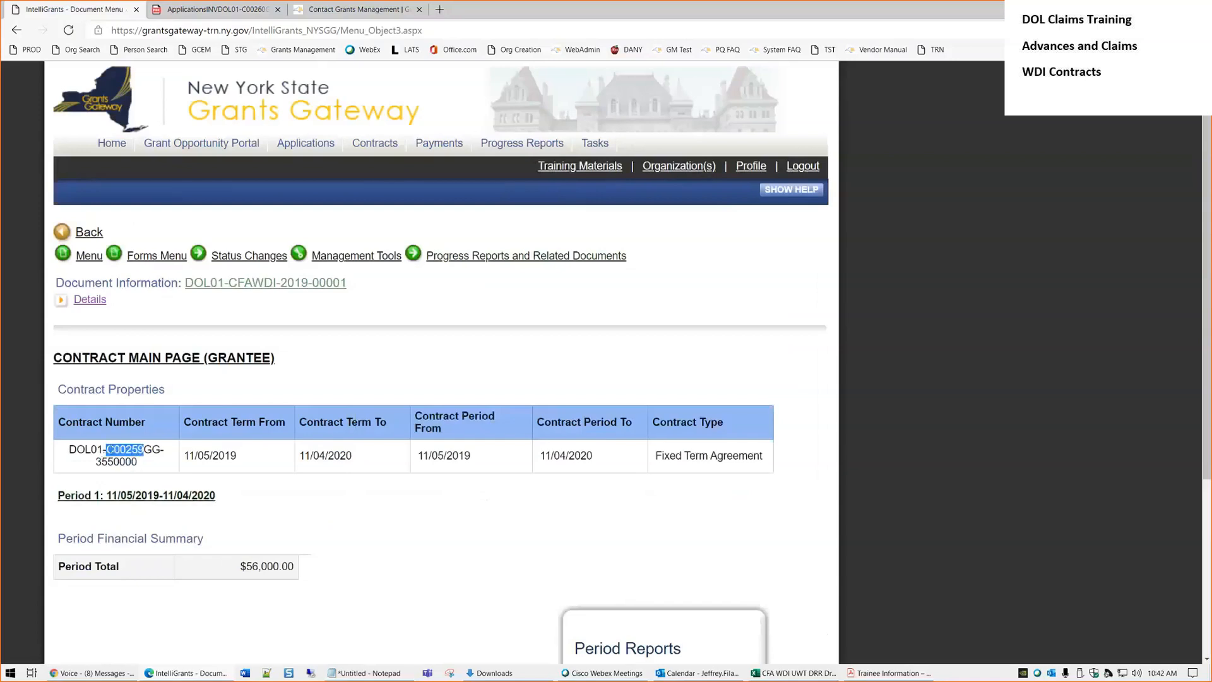
pyautogui.press('XF86AudioLowerVolume')
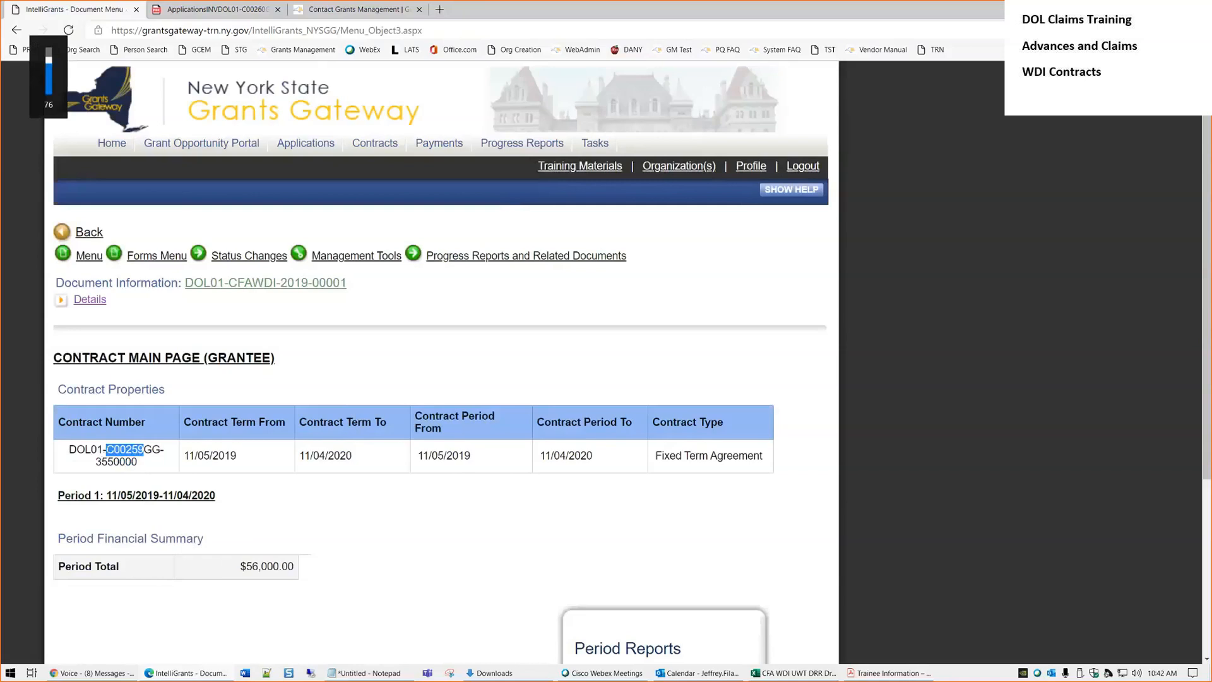
pyautogui.click(368, 344)
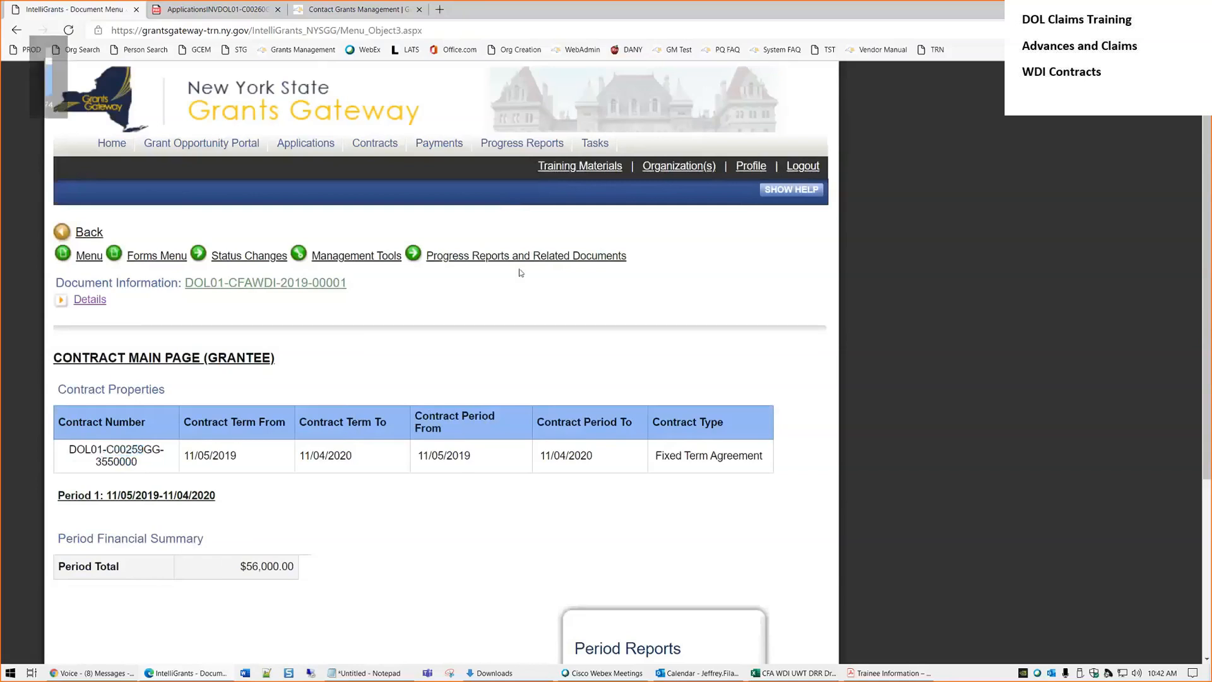
pyautogui.moveTo(524, 259)
pyautogui.click(455, 336)
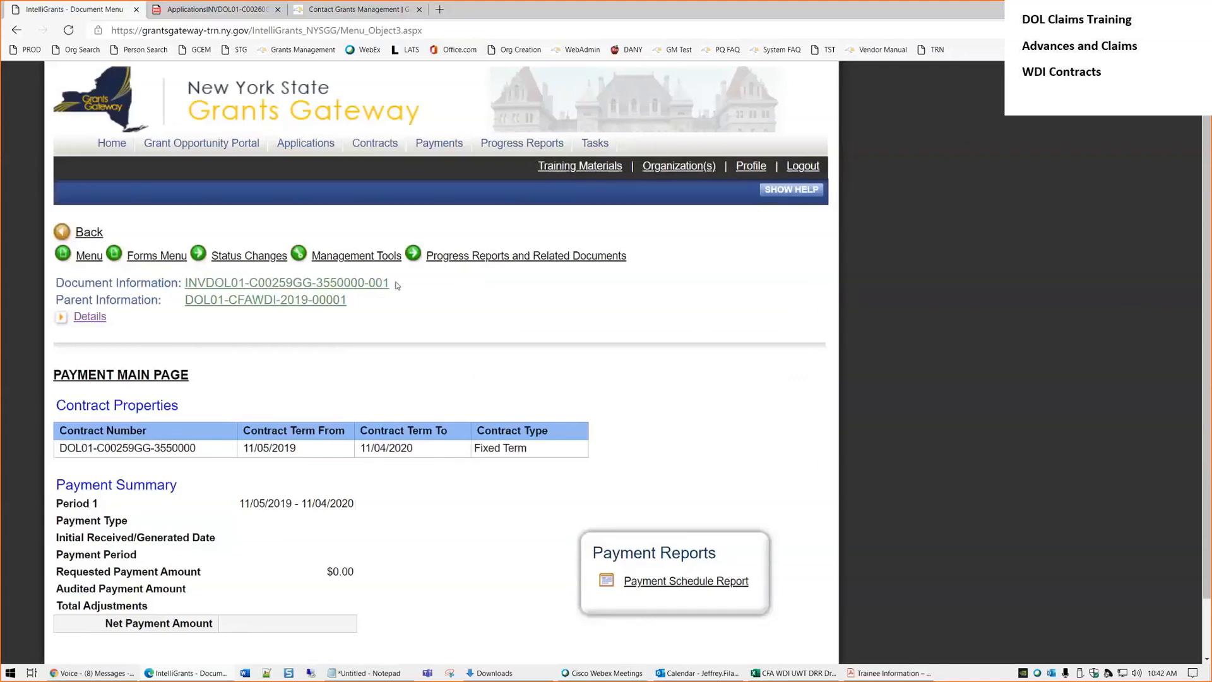
pyautogui.moveTo(394, 282); pyautogui.dragTo(377, 283)
pyautogui.click(416, 282)
# In Payment Properties, set the payment type to Claim and Final Payment to No
pyautogui.click(148, 259)
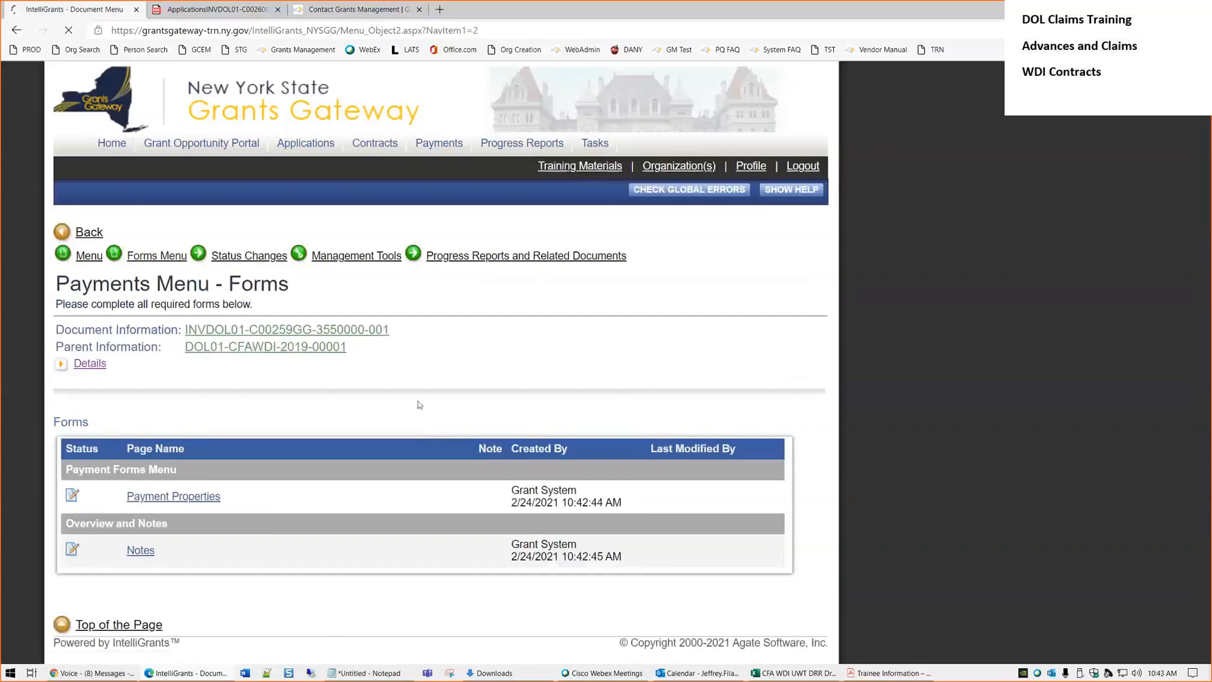
pyautogui.scroll(-3, 419, 404)
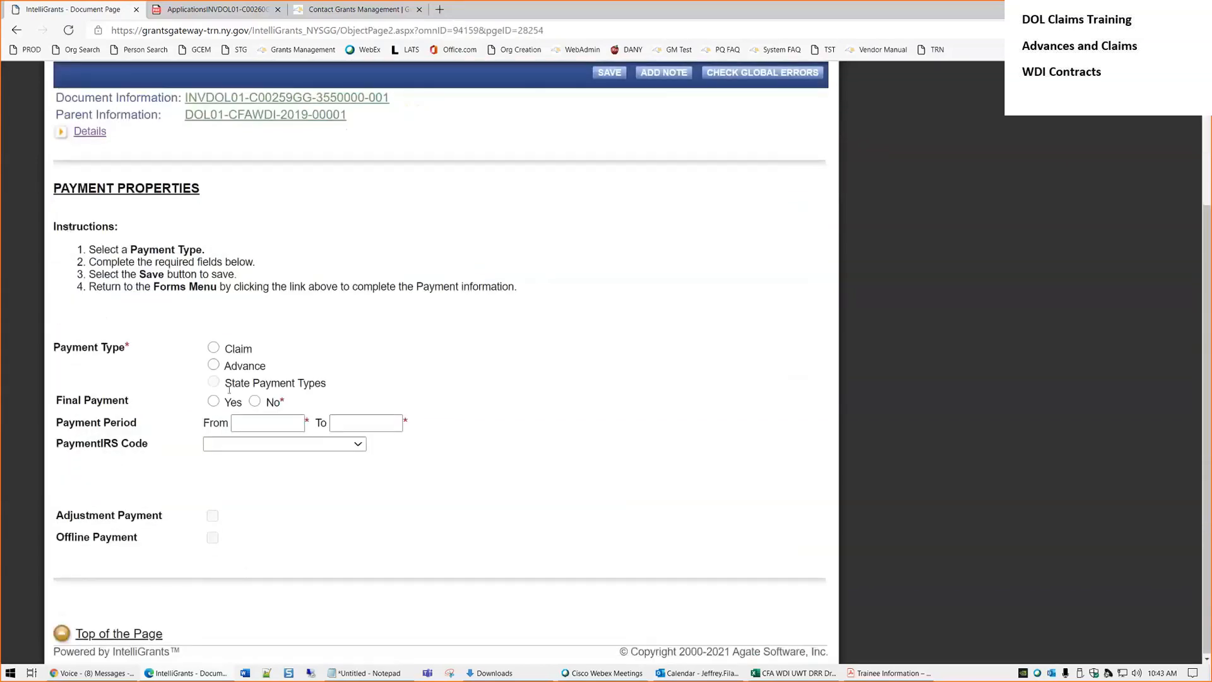
pyautogui.click(214, 349)
pyautogui.click(255, 402)
# Set the payment period from 11/05/2019 to 12/04/2019
pyautogui.click(268, 423)
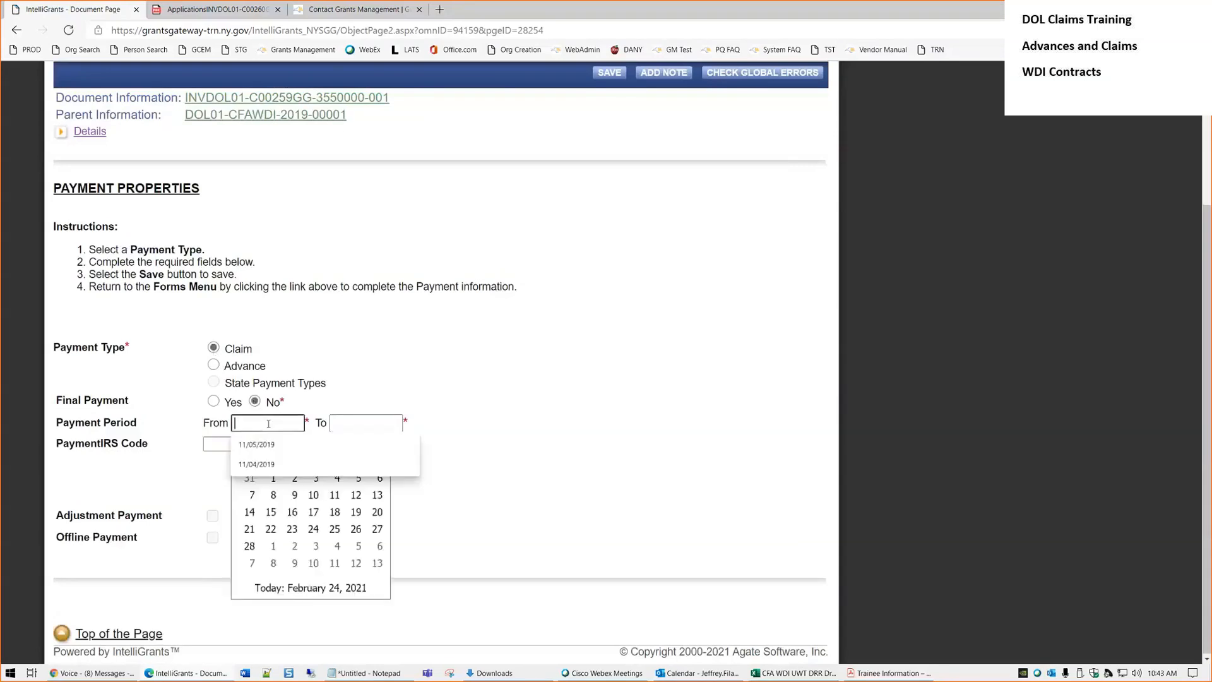
pyautogui.write('11/')
pyautogui.press('Down')
pyautogui.press('Return')
pyautogui.press('Tab')
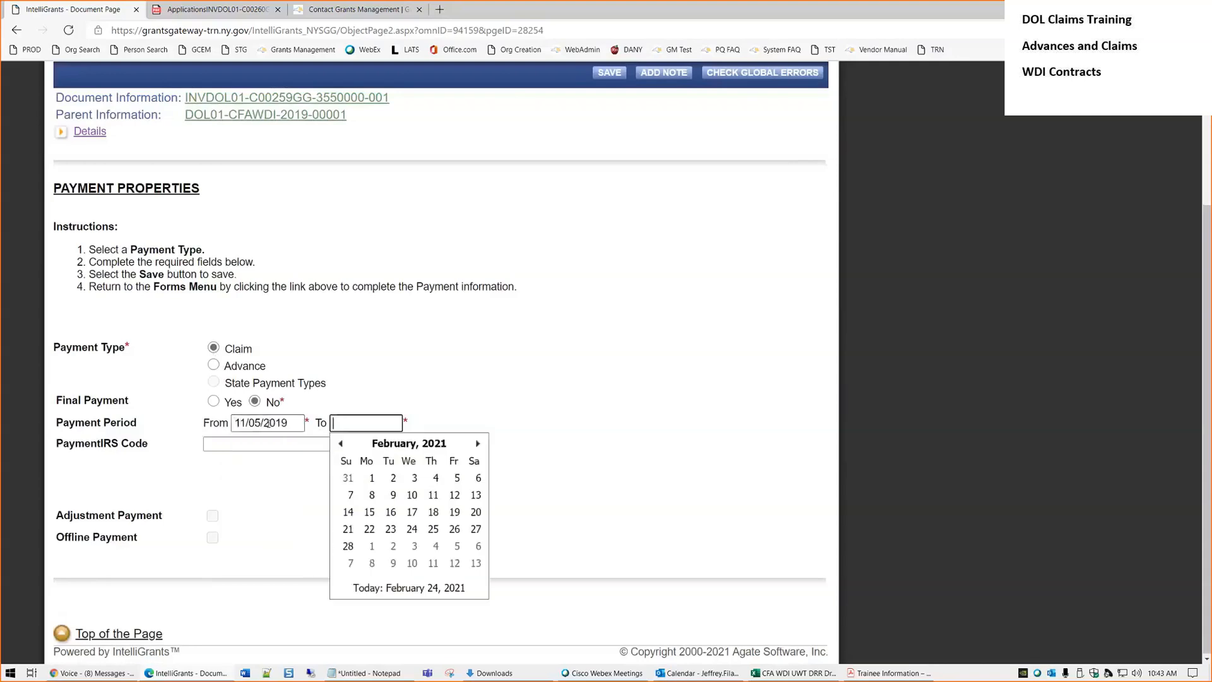
pyautogui.write('12/5')
pyautogui.press('BackSpace')
pyautogui.write('4/2019')
pyautogui.press('Tab')
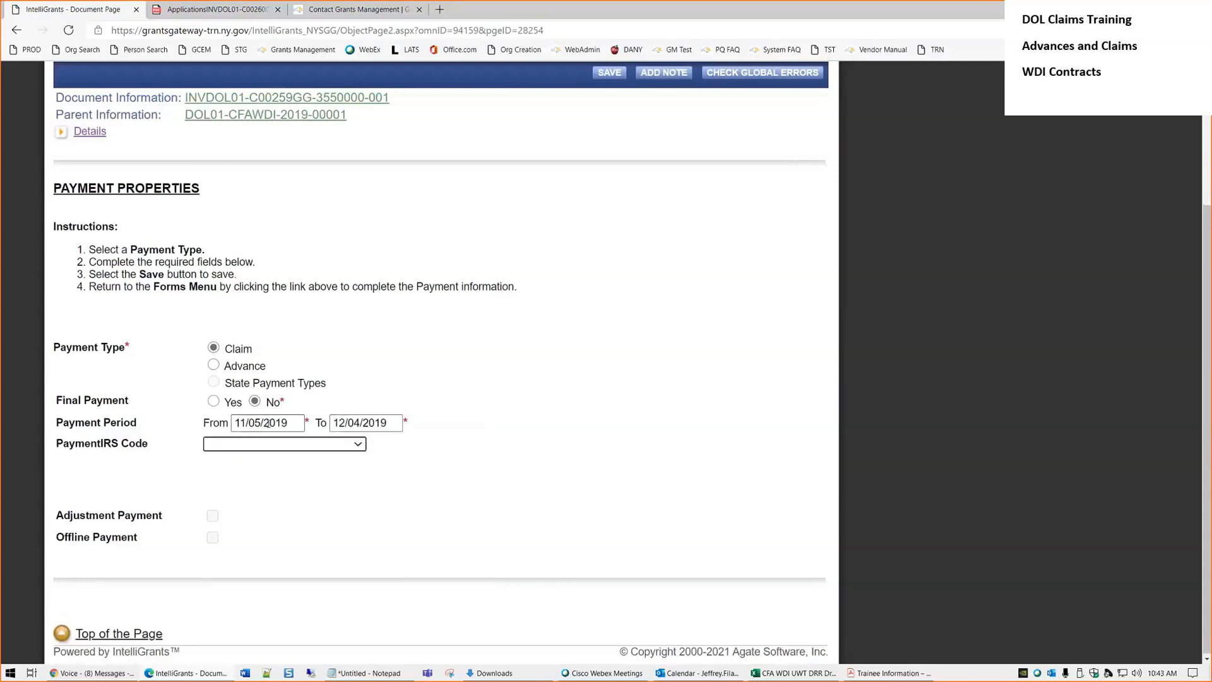
# Leave the IRS code unset and save the payment properties
pyautogui.click(301, 377)
pyautogui.doubleClick(255, 356)
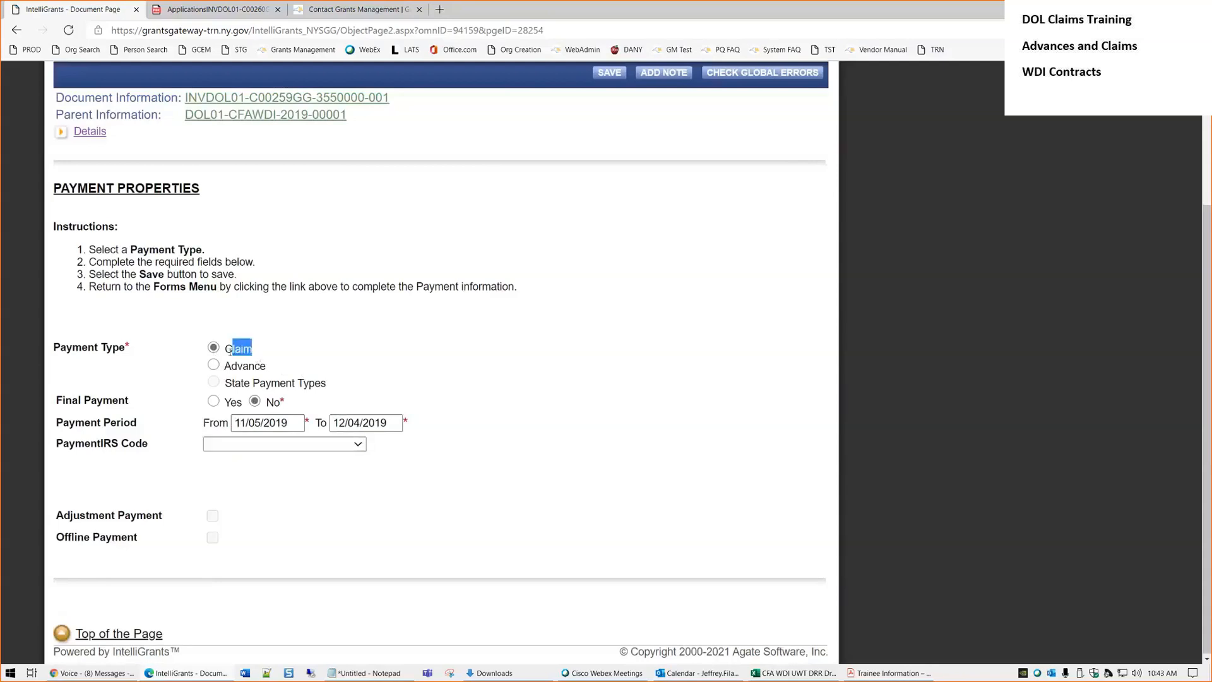
pyautogui.doubleClick(262, 368)
pyautogui.click(396, 368)
pyautogui.click(608, 73)
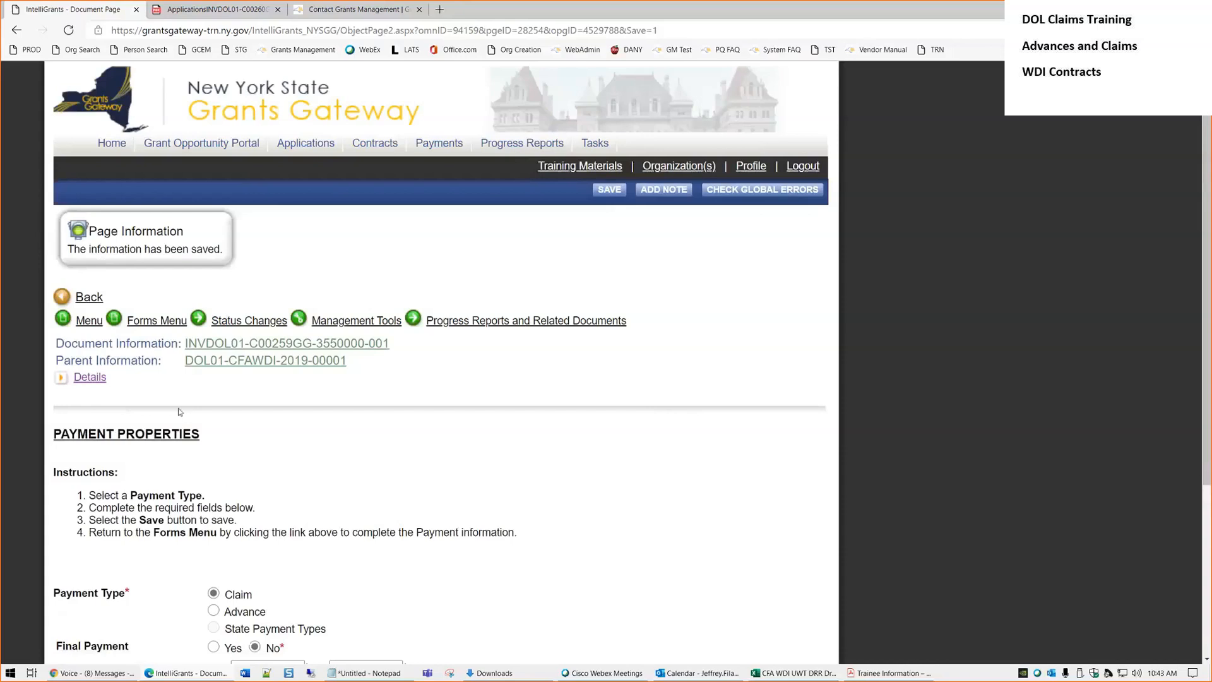
# Open the Unitemized Expenditure Claim Detail form from the payment forms list
pyautogui.click(146, 322)
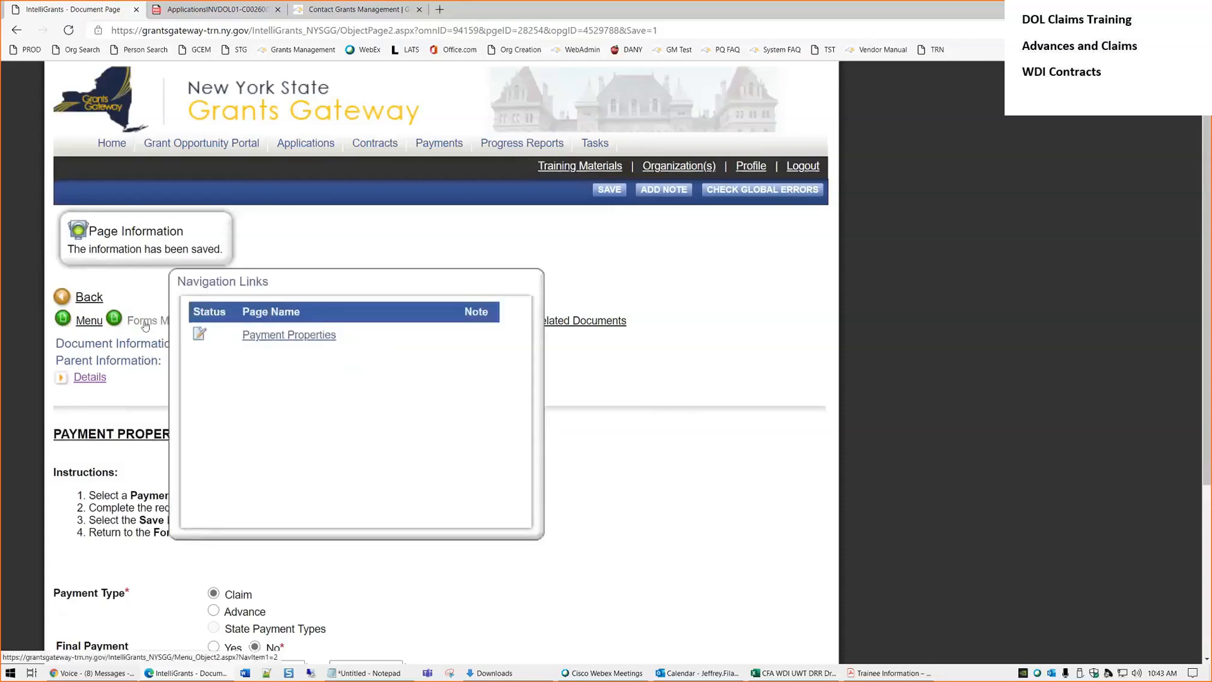
pyautogui.click(146, 323)
pyautogui.scroll(-2, 188, 349)
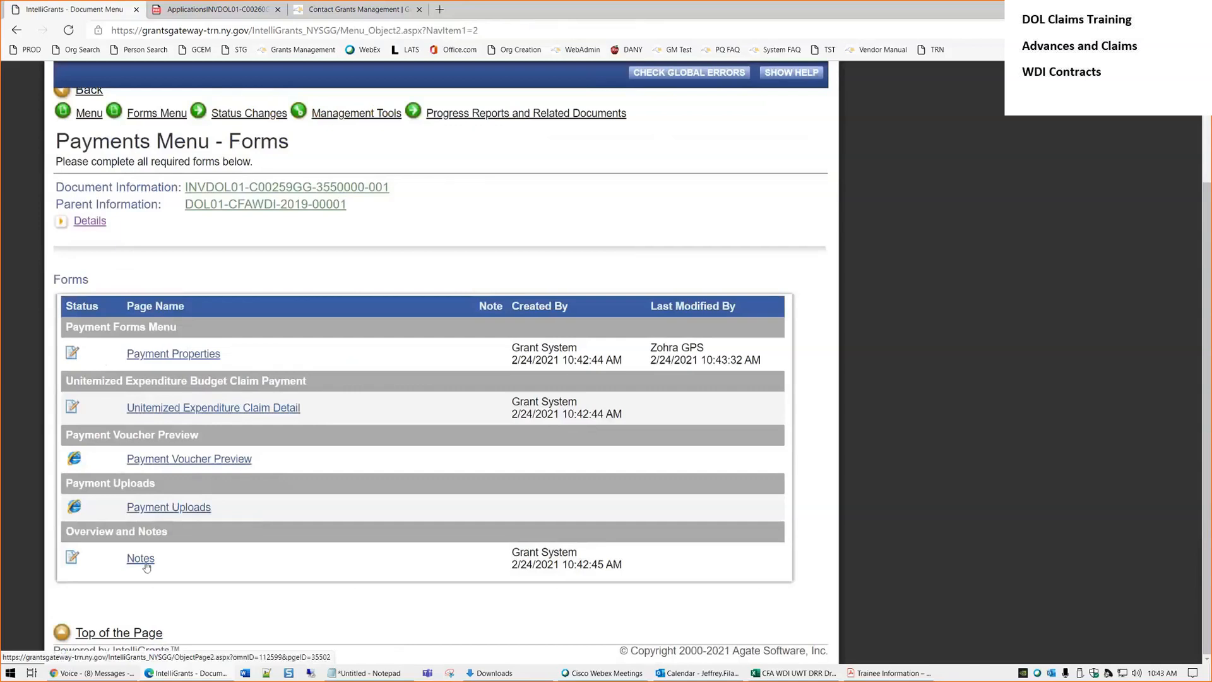
pyautogui.moveTo(312, 409); pyautogui.dragTo(126, 413)
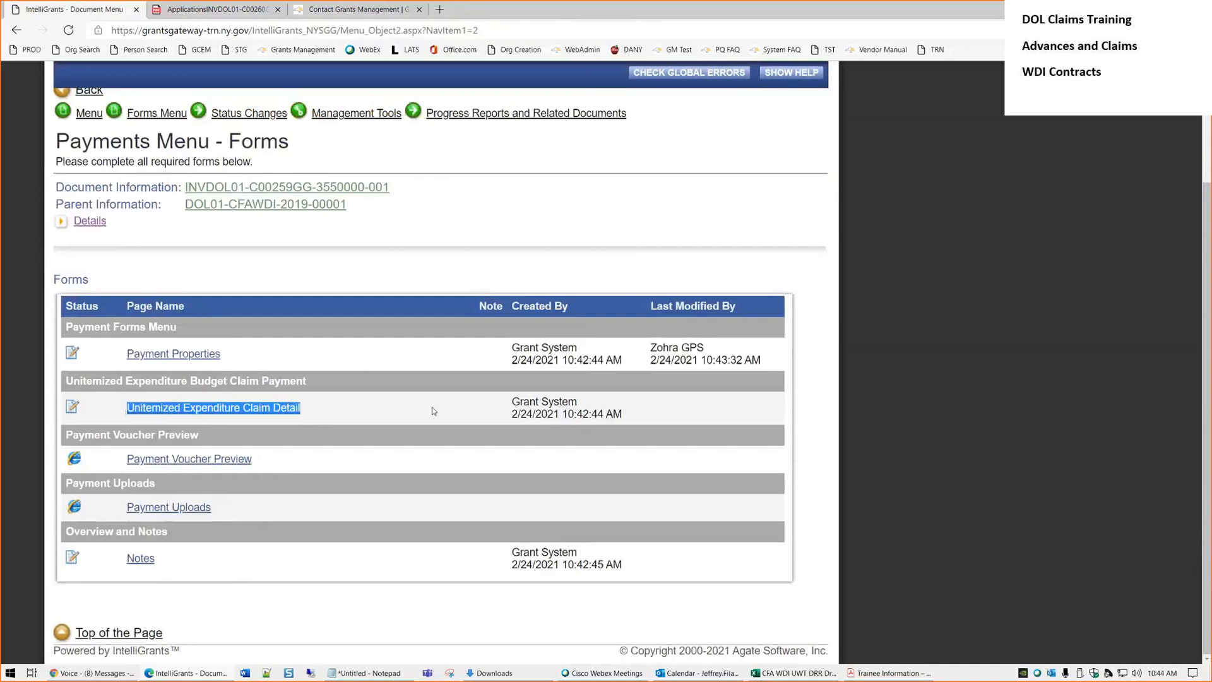
pyautogui.click(388, 410)
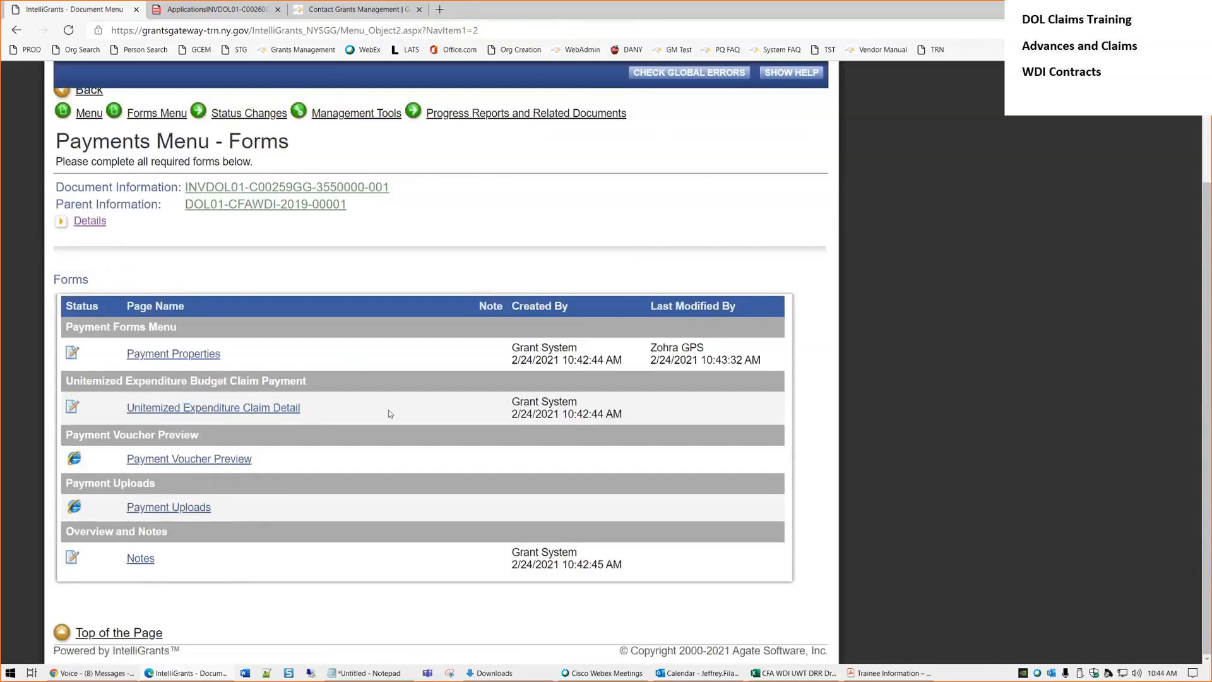
pyautogui.click(246, 414)
# Review the Grant Funds table's Other Expenses line, budgeted at $56,000.00 with $0.00 claimed
pyautogui.scroll(-4, 617, 425)
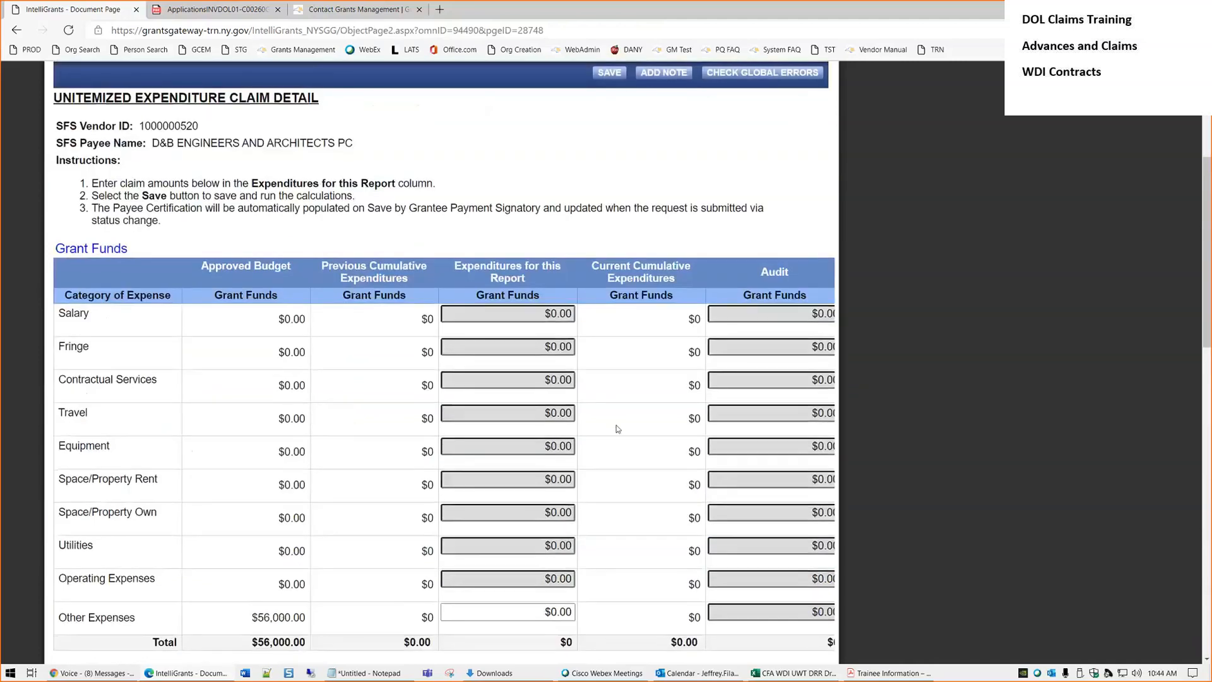
pyautogui.scroll(-3, 617, 426)
pyautogui.scroll(3, 618, 429)
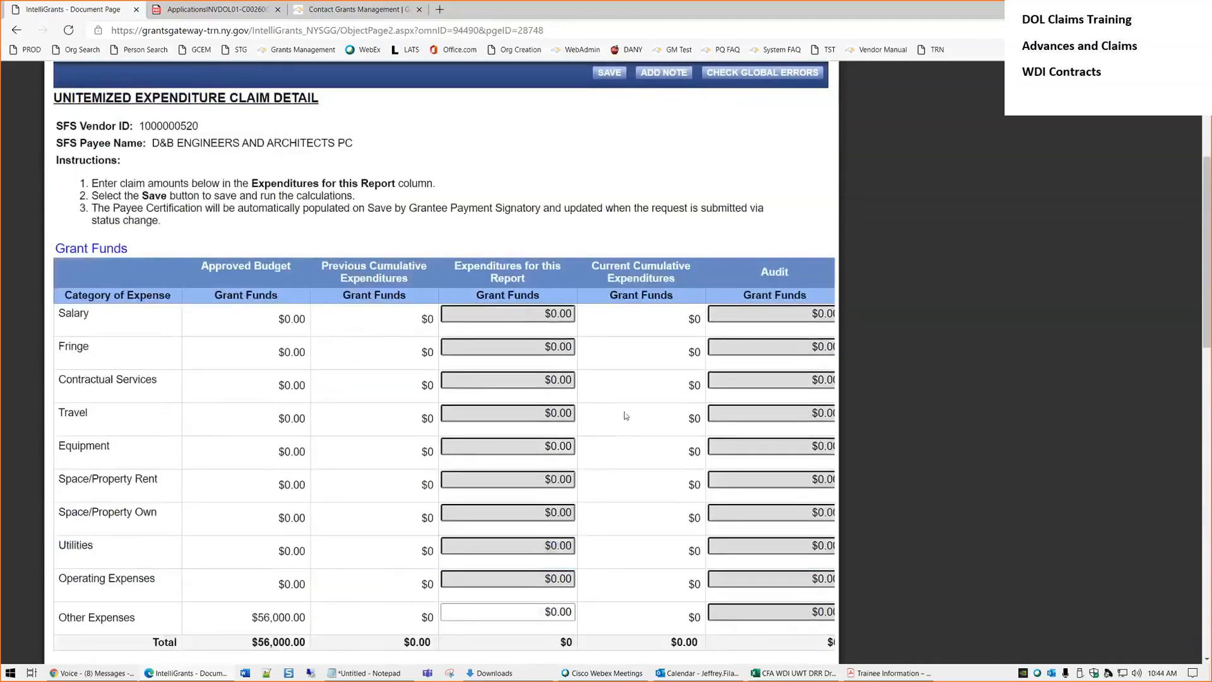
pyautogui.scroll(-2, 625, 414)
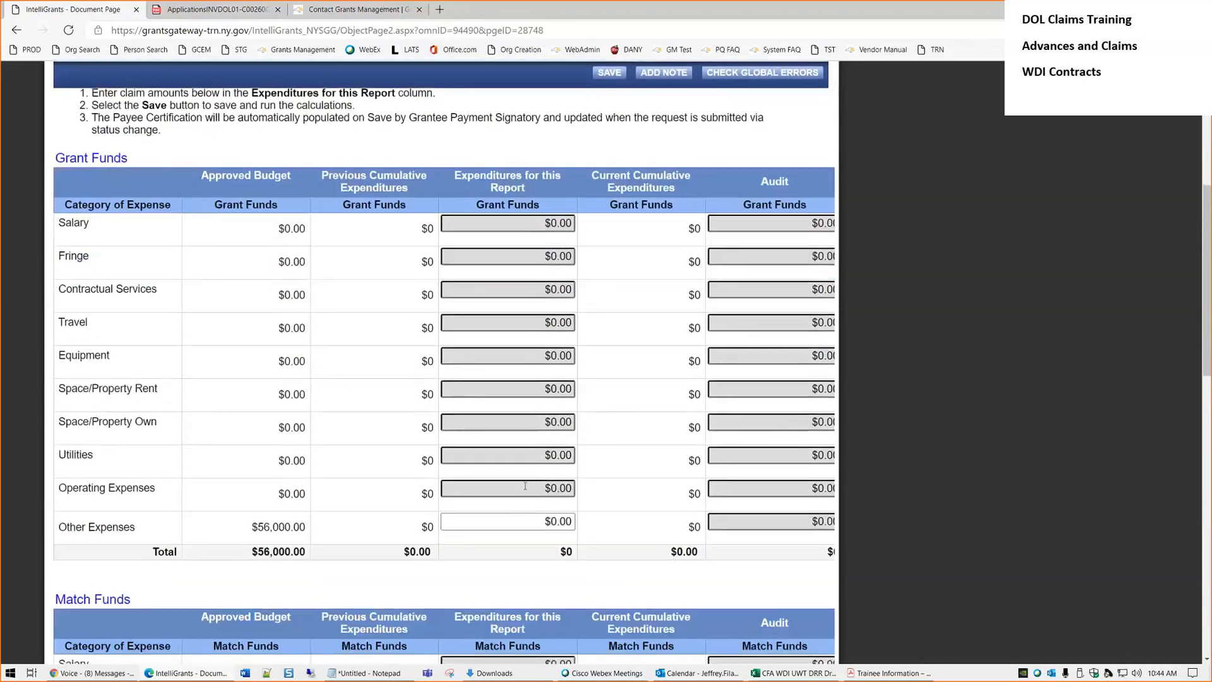
pyautogui.doubleClick(135, 529)
pyautogui.moveTo(103, 528); pyautogui.dragTo(58, 528)
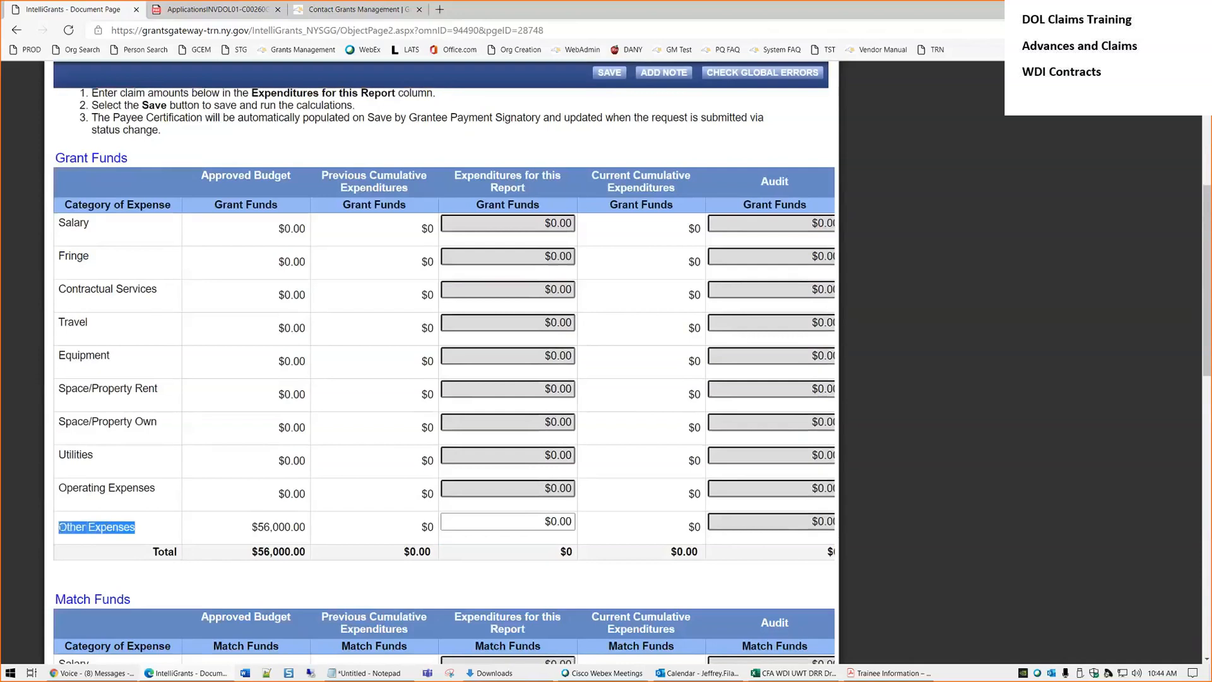
pyautogui.click(152, 529)
pyautogui.scroll(-3, 353, 499)
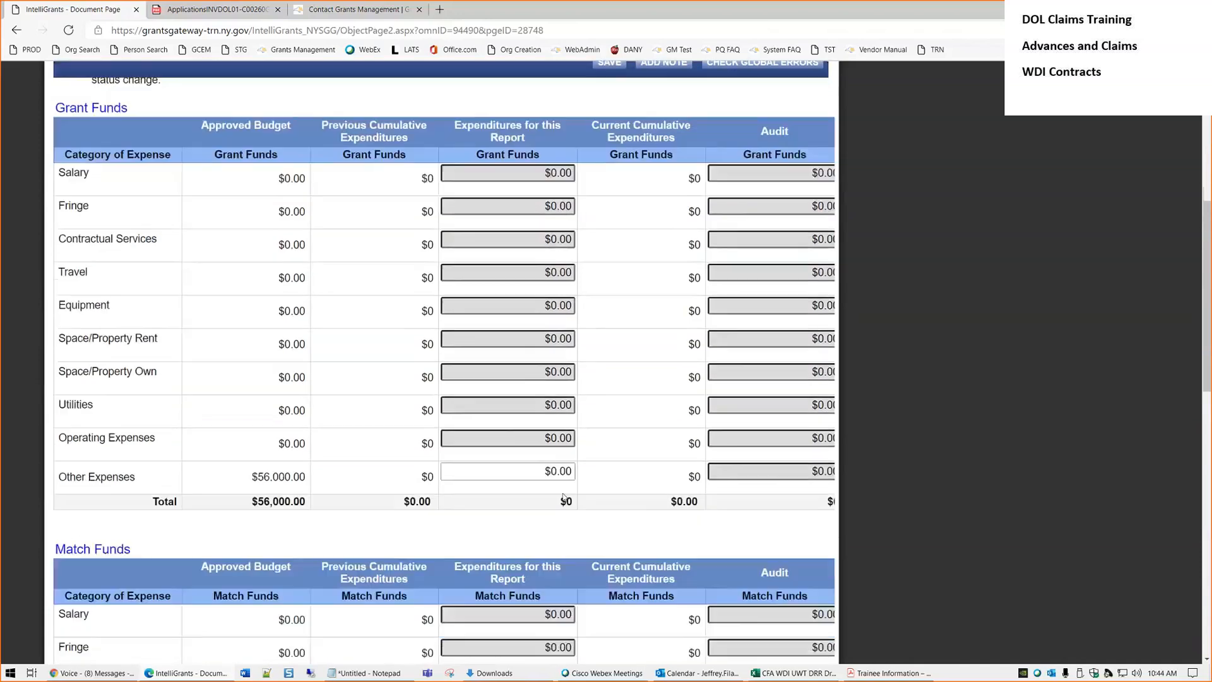
pyautogui.scroll(3, 558, 469)
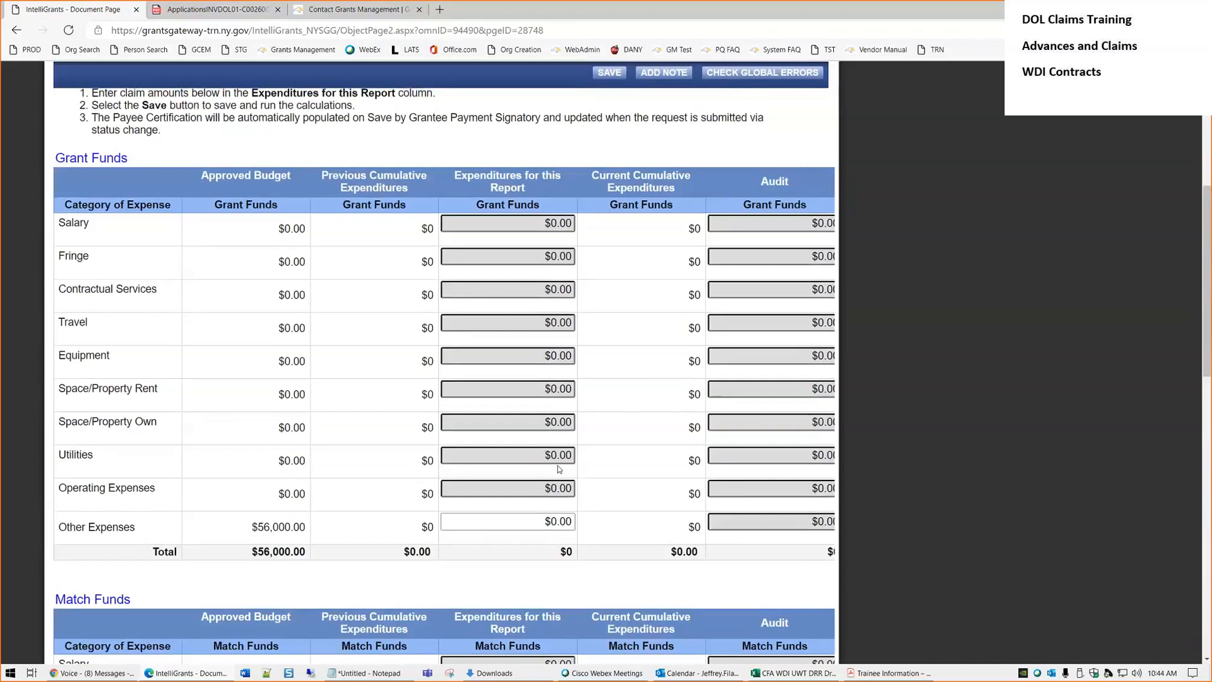
# Enter 14000 as the grant-funded Other Expenses amount
pyautogui.moveTo(537, 522); pyautogui.dragTo(667, 528)
pyautogui.write('14000')
pyautogui.press('Tab')
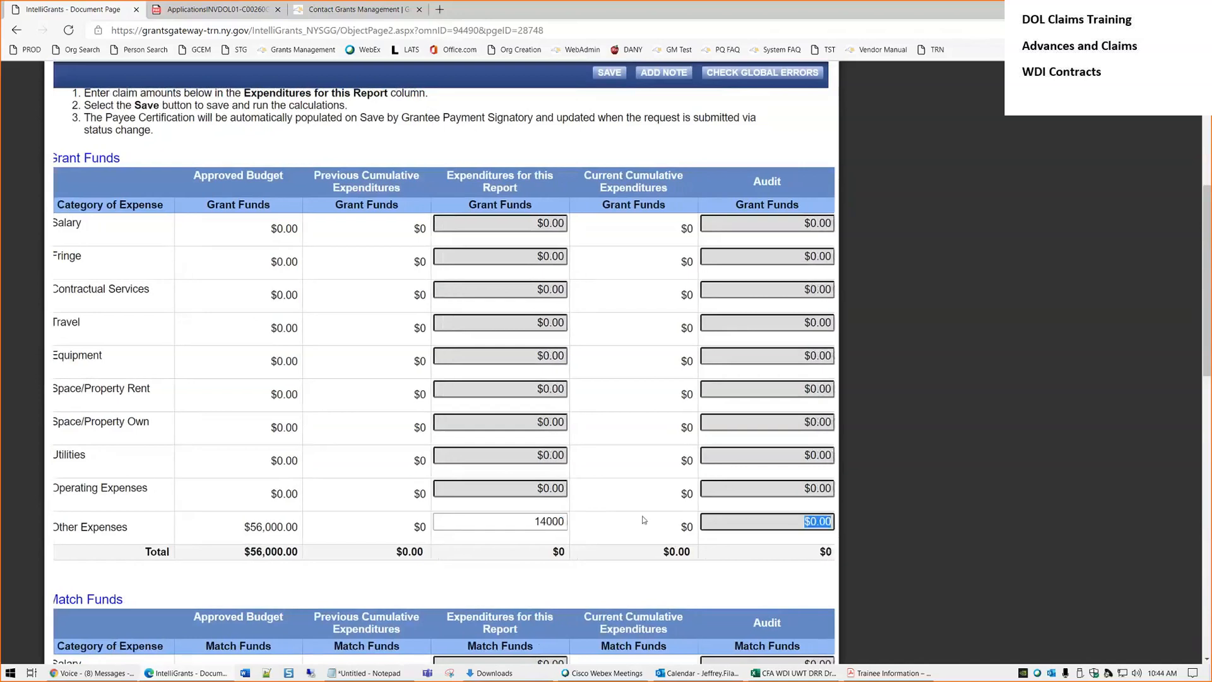
# Enter 7000 as the match-funded Other Expense amount
pyautogui.scroll(-7, 643, 519)
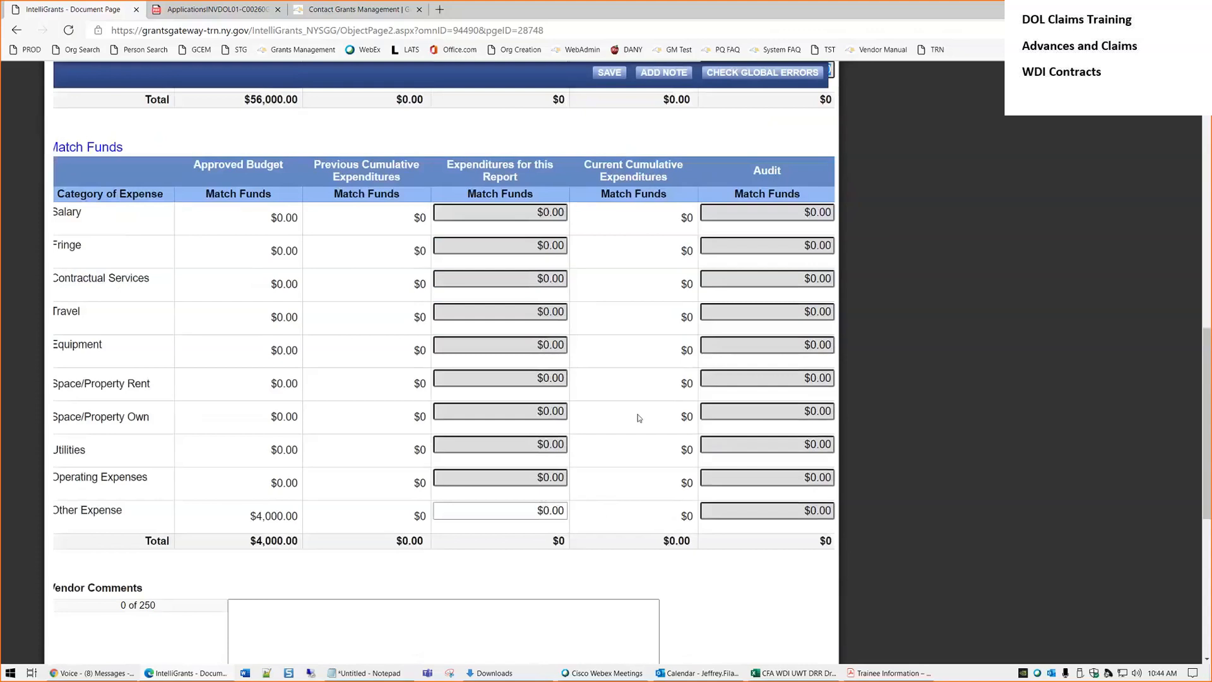
pyautogui.scroll(4, 638, 416)
pyautogui.scroll(-4, 522, 363)
pyautogui.click(526, 514)
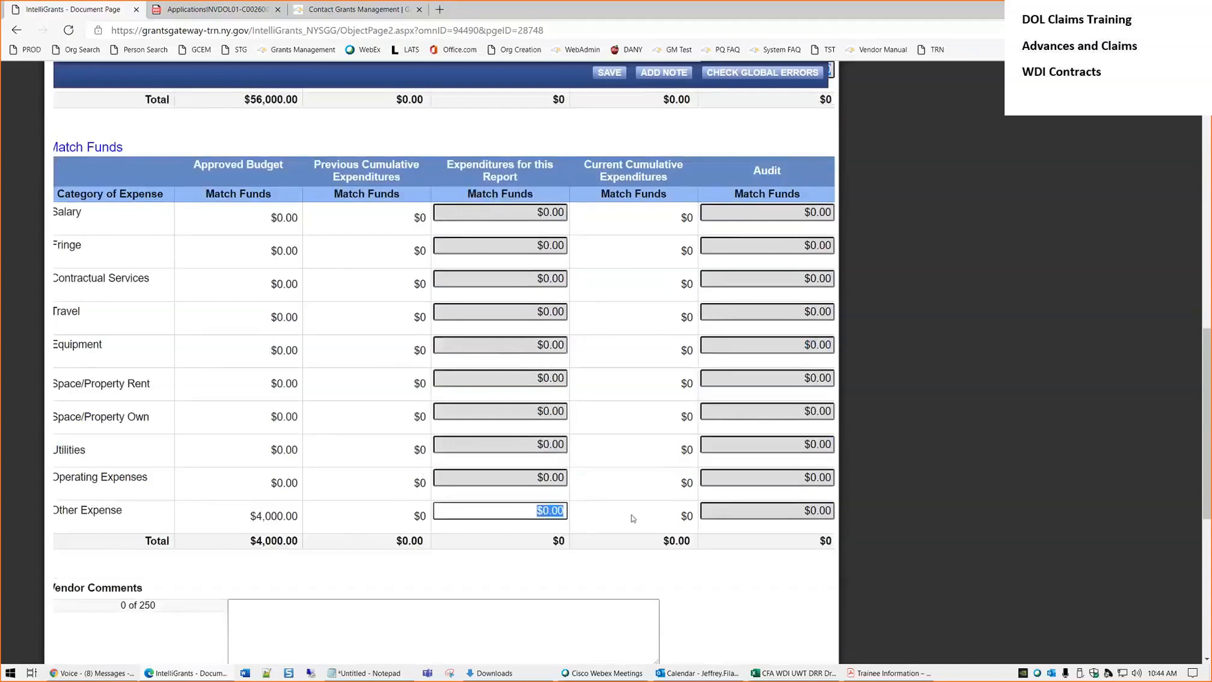
pyautogui.write('7000')
pyautogui.press('Tab')
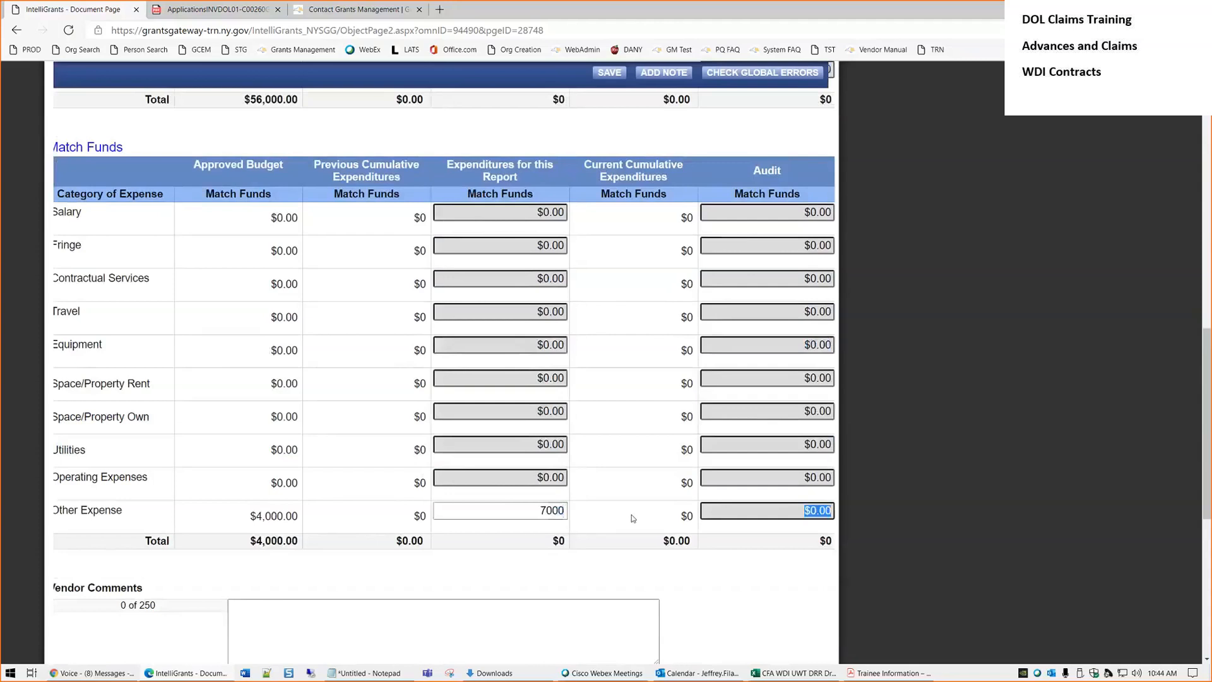
# Write 'Here are my comments.' in Vendor Comments
pyautogui.scroll(-4, 487, 533)
pyautogui.click(334, 359)
pyautogui.write('Here')
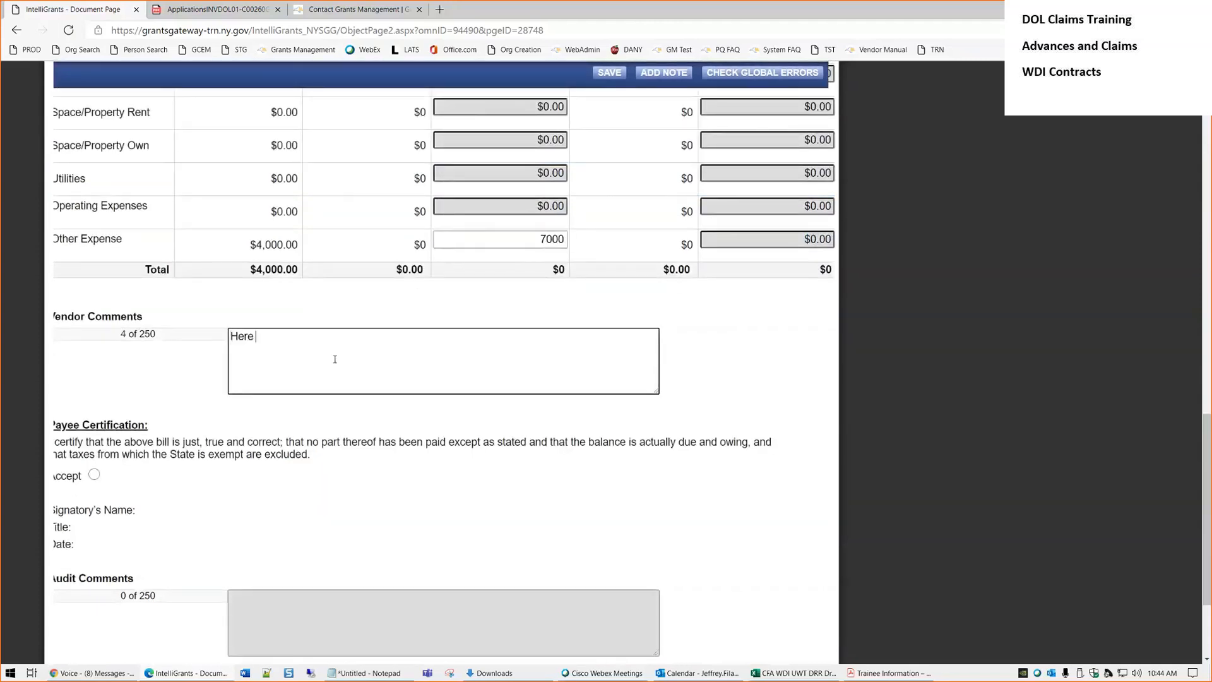
pyautogui.write(' are my comments.')
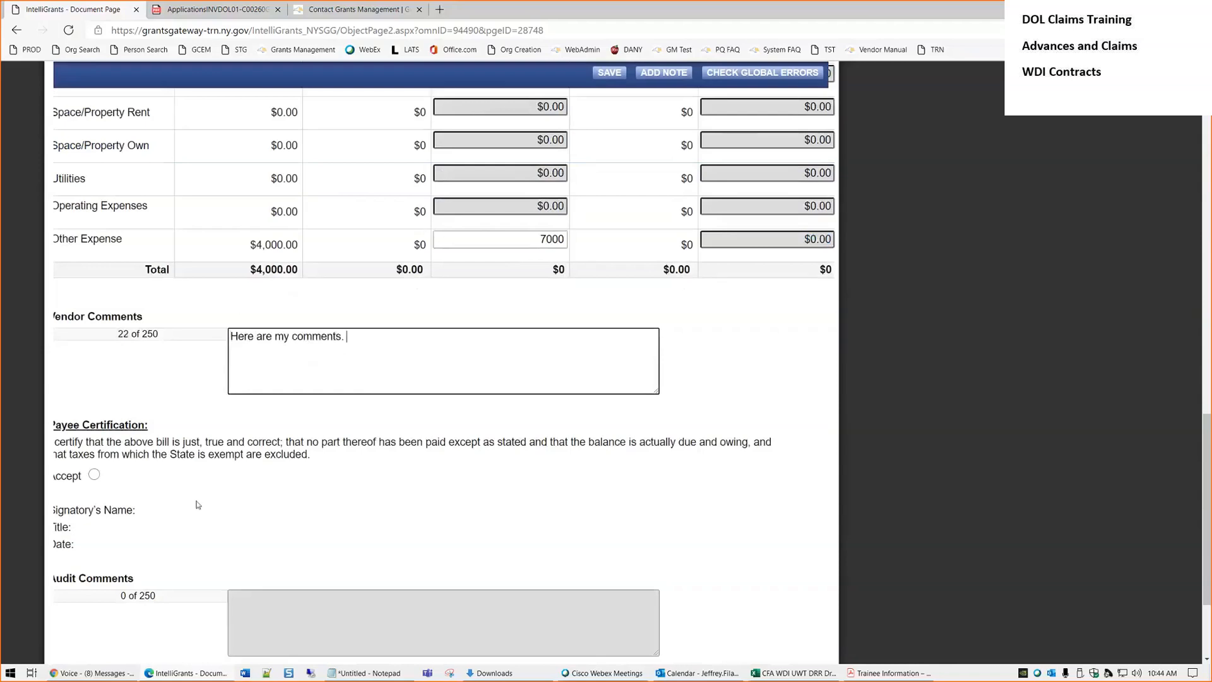
# Finish the vendor comment and accept the Payee Certification
pyautogui.click(196, 501)
pyautogui.hotkey('ctrl', '-')
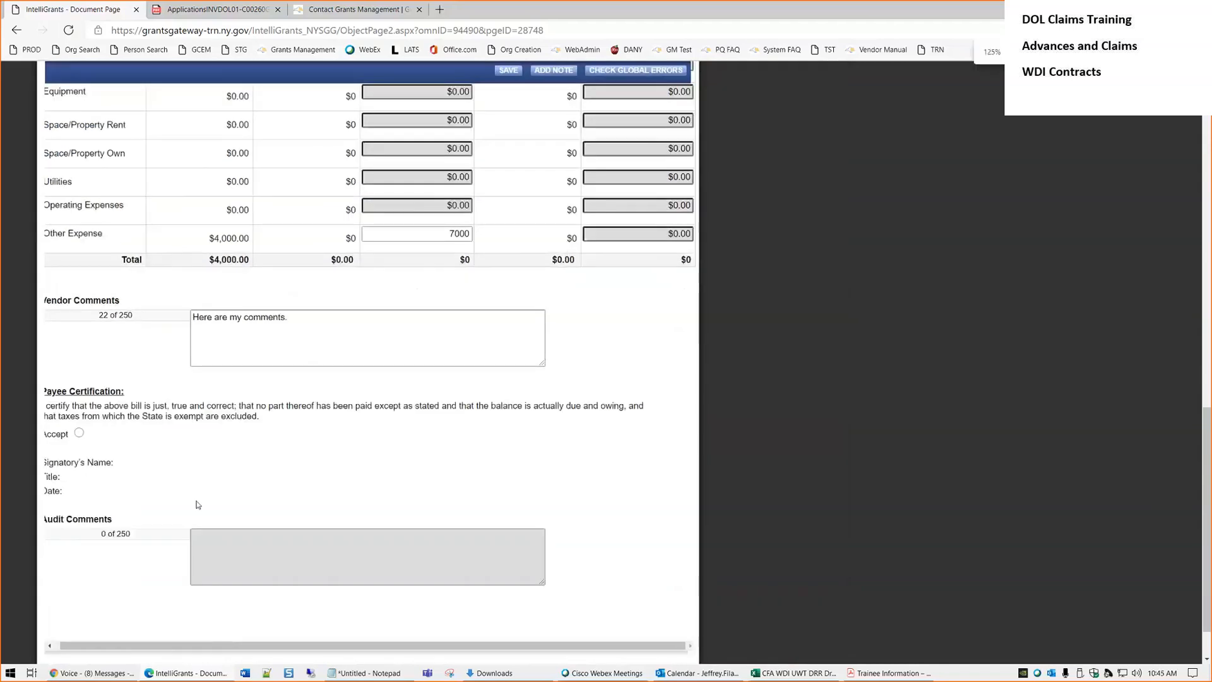
pyautogui.moveTo(115, 644); pyautogui.dragTo(106, 644)
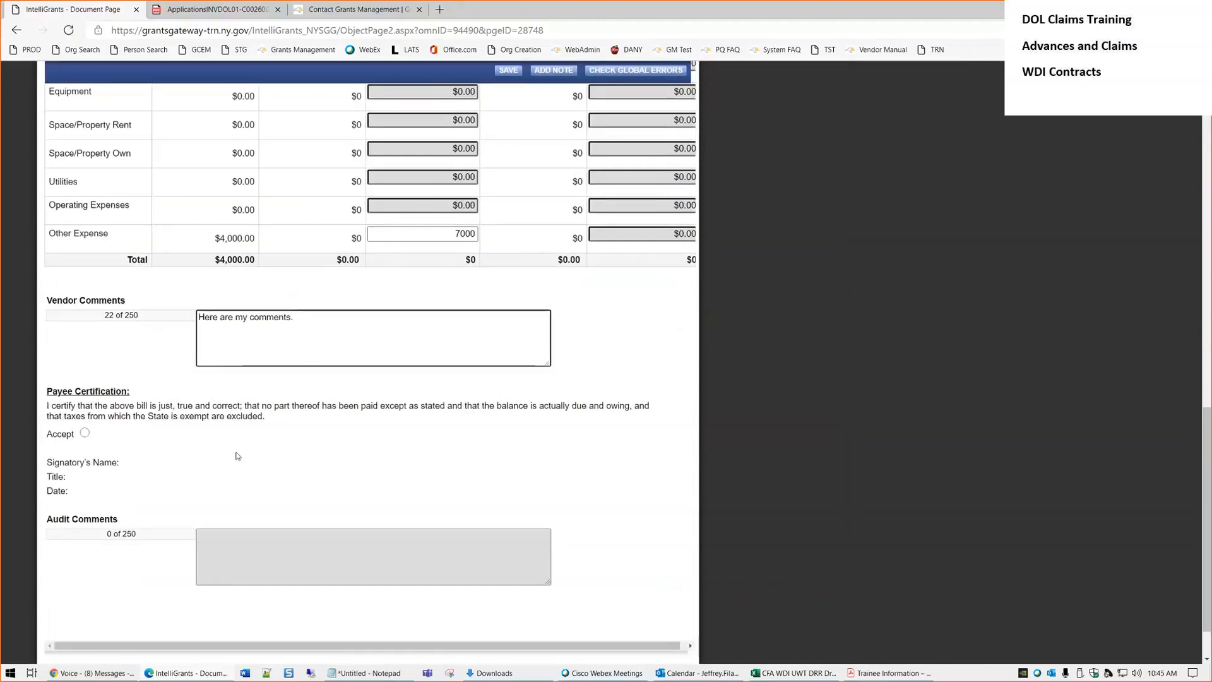
pyautogui.hotkey('ctrl', '+')
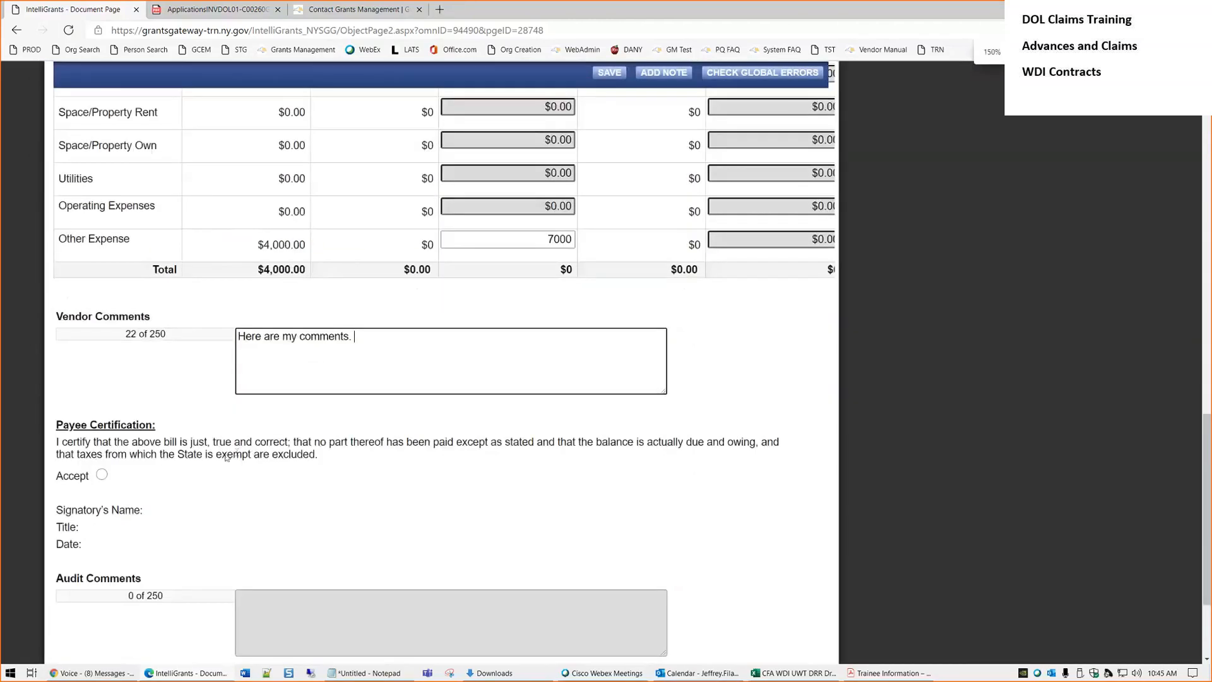
pyautogui.scroll(-3, 313, 406)
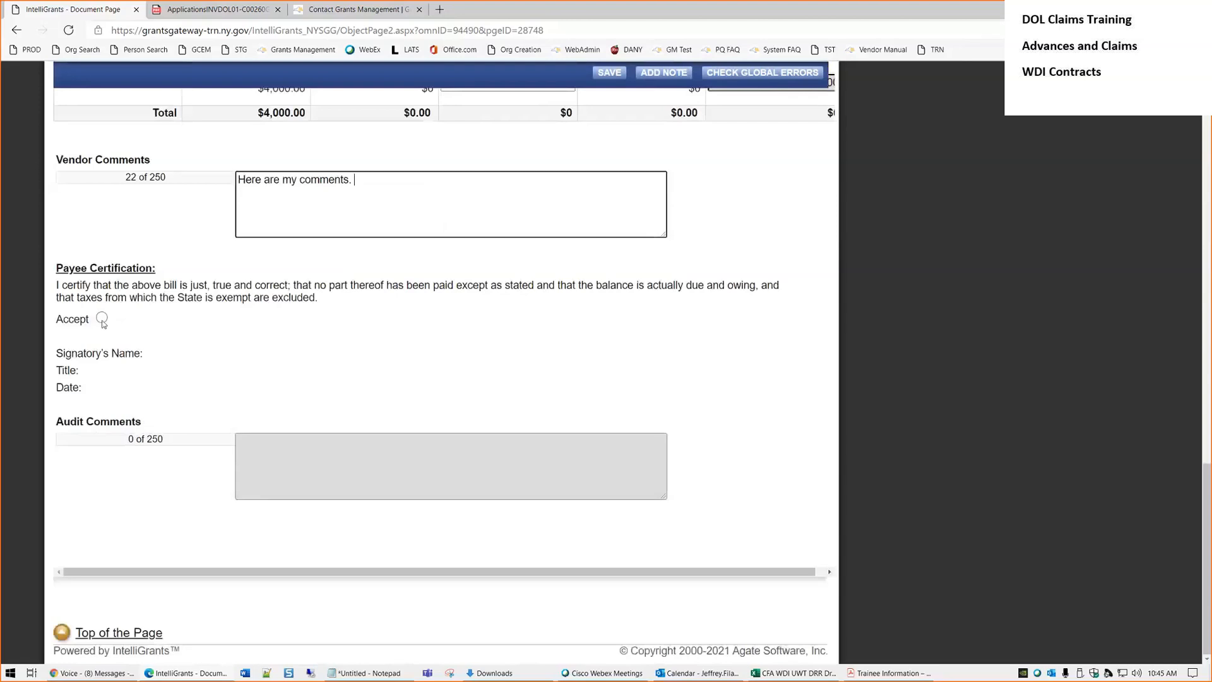
pyautogui.moveTo(325, 303); pyautogui.dragTo(189, 295)
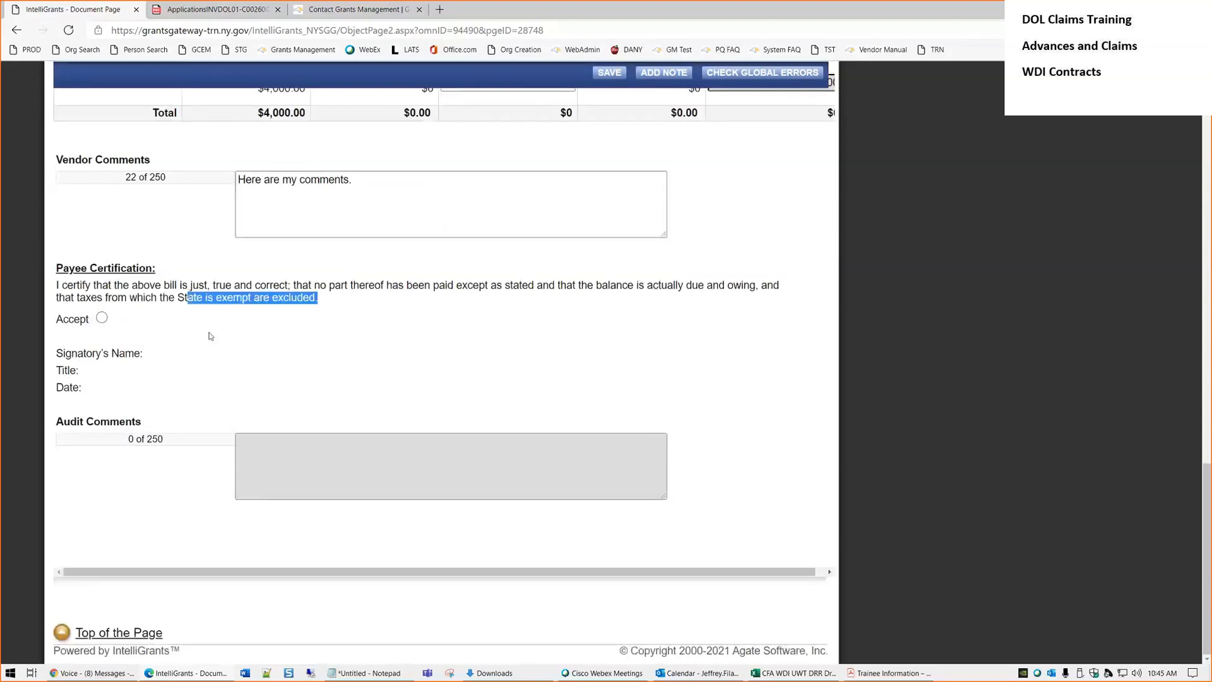
pyautogui.click(101, 318)
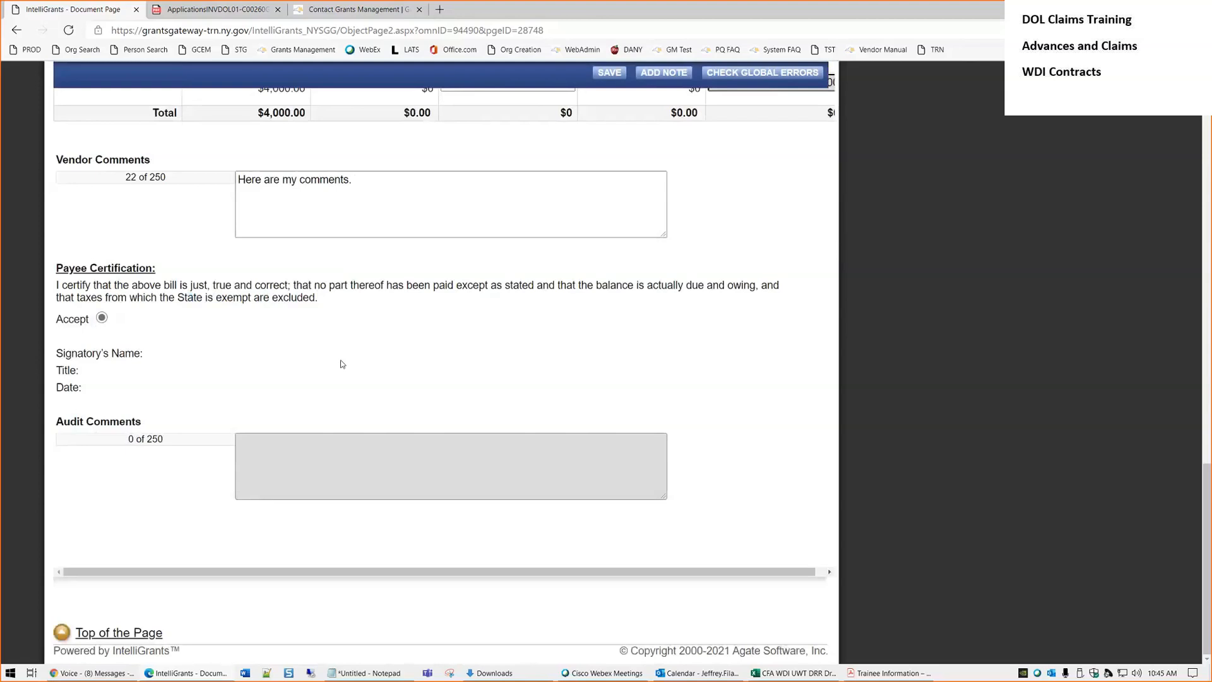
# Check the $14,000.00 Other Expenses grant amount and vendor comment, then save the claim detail
pyautogui.scroll(10, 319, 385)
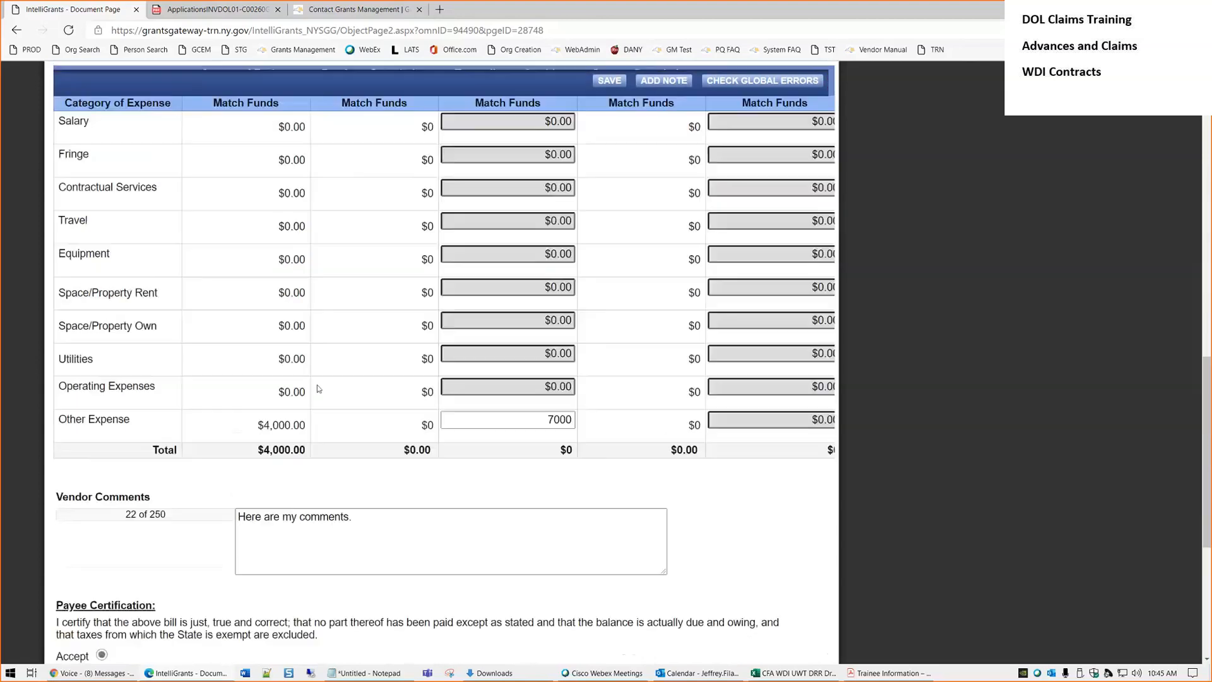
pyautogui.moveTo(541, 275); pyautogui.dragTo(606, 278)
pyautogui.scroll(-5, 606, 278)
pyautogui.moveTo(528, 354); pyautogui.dragTo(586, 377)
pyautogui.click(340, 386)
pyautogui.moveTo(379, 370); pyautogui.dragTo(221, 356)
pyautogui.scroll(-1, 200, 420)
pyautogui.scroll(-3, 199, 421)
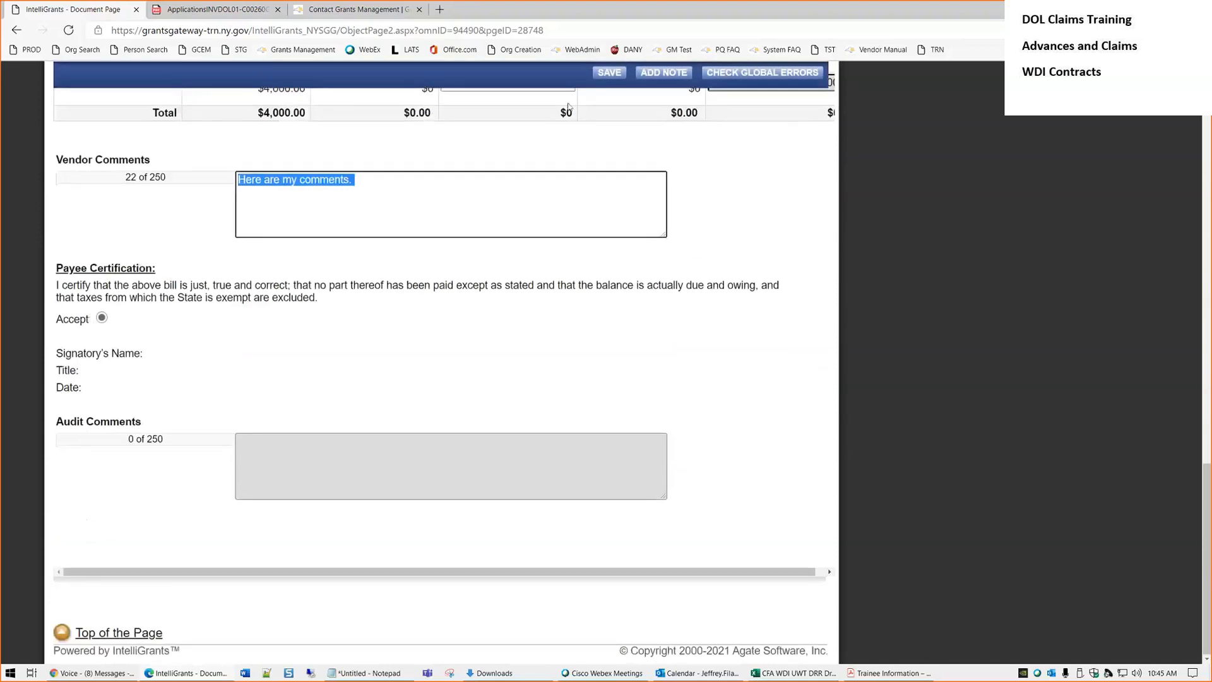
pyautogui.click(609, 72)
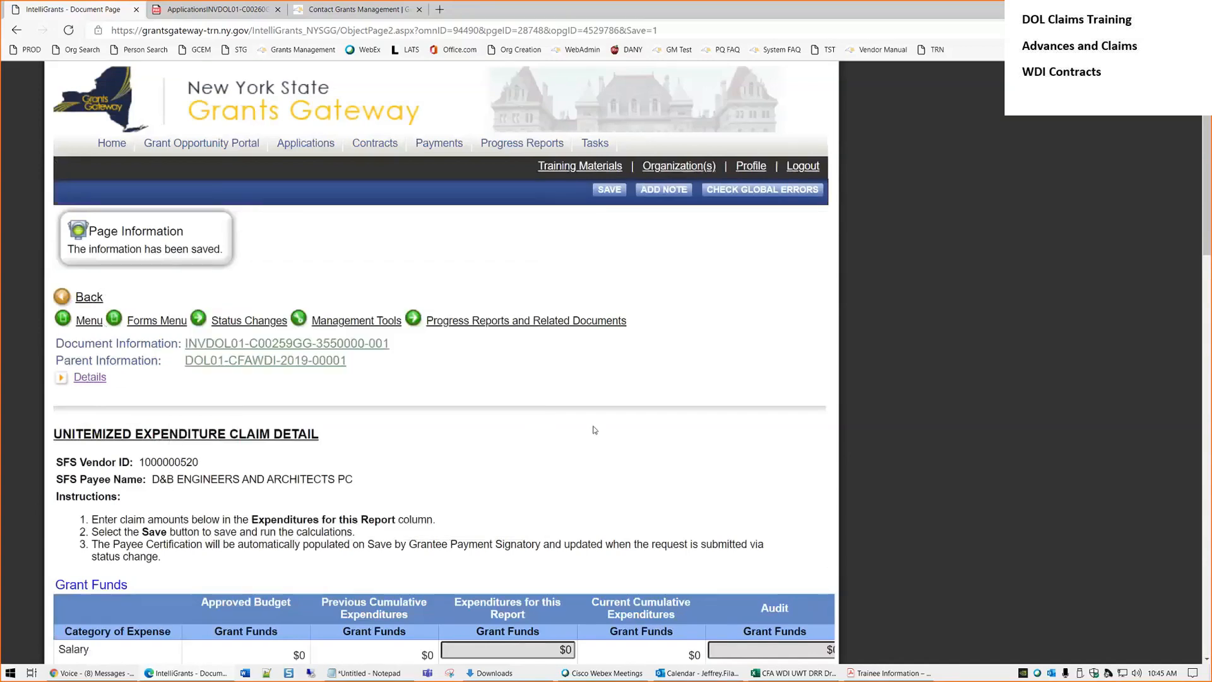
# Look over the saved claim detail and return to the payment's forms list
pyautogui.scroll(-14, 597, 427)
pyautogui.scroll(-6, 309, 417)
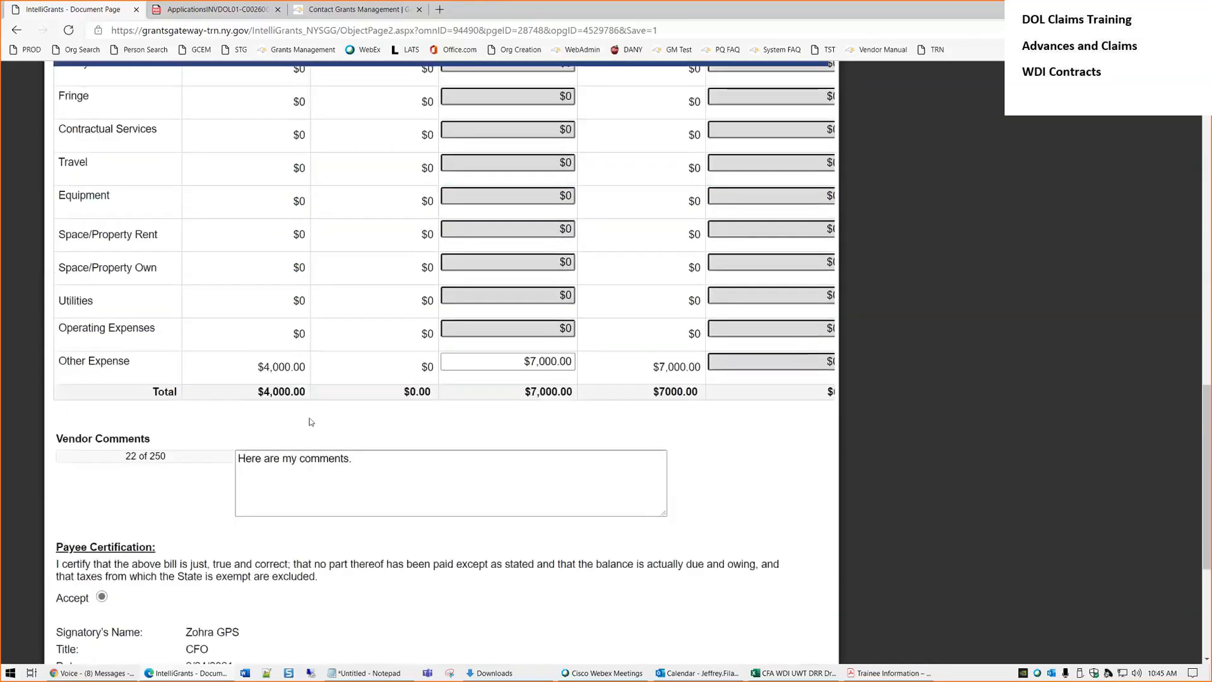
pyautogui.scroll(20, 147, 399)
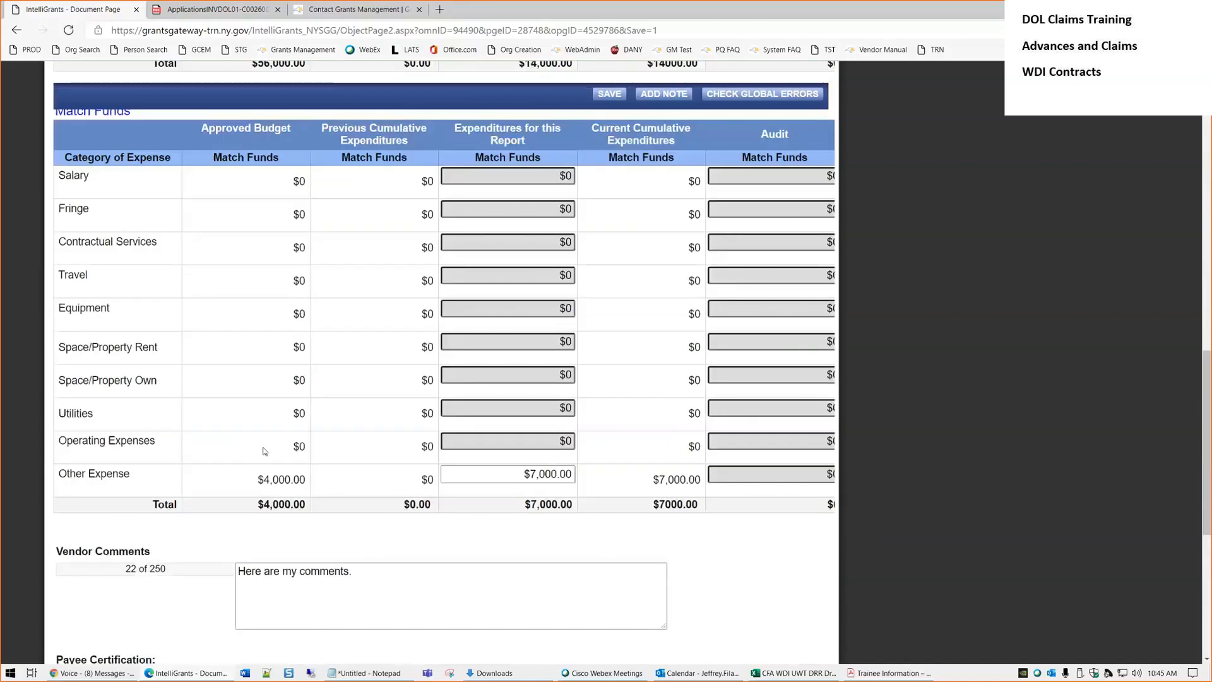
pyautogui.click(147, 320)
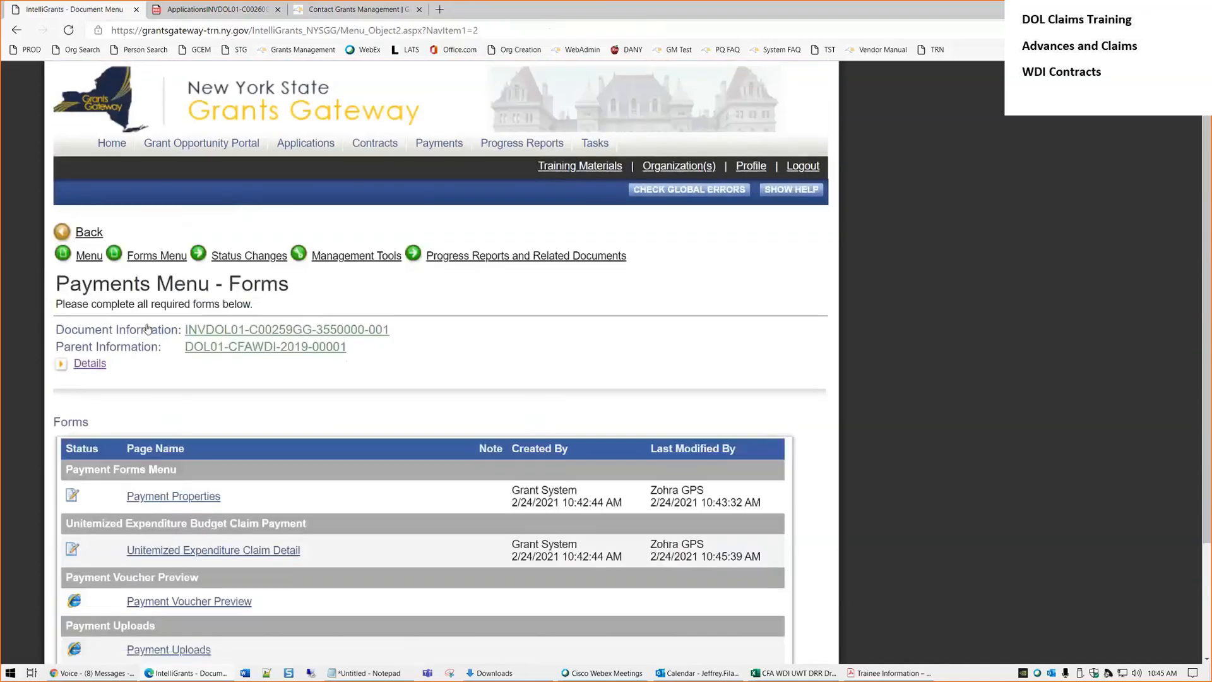
# Open the Payment Uploads page from the payment's forms list
pyautogui.scroll(-3, 428, 424)
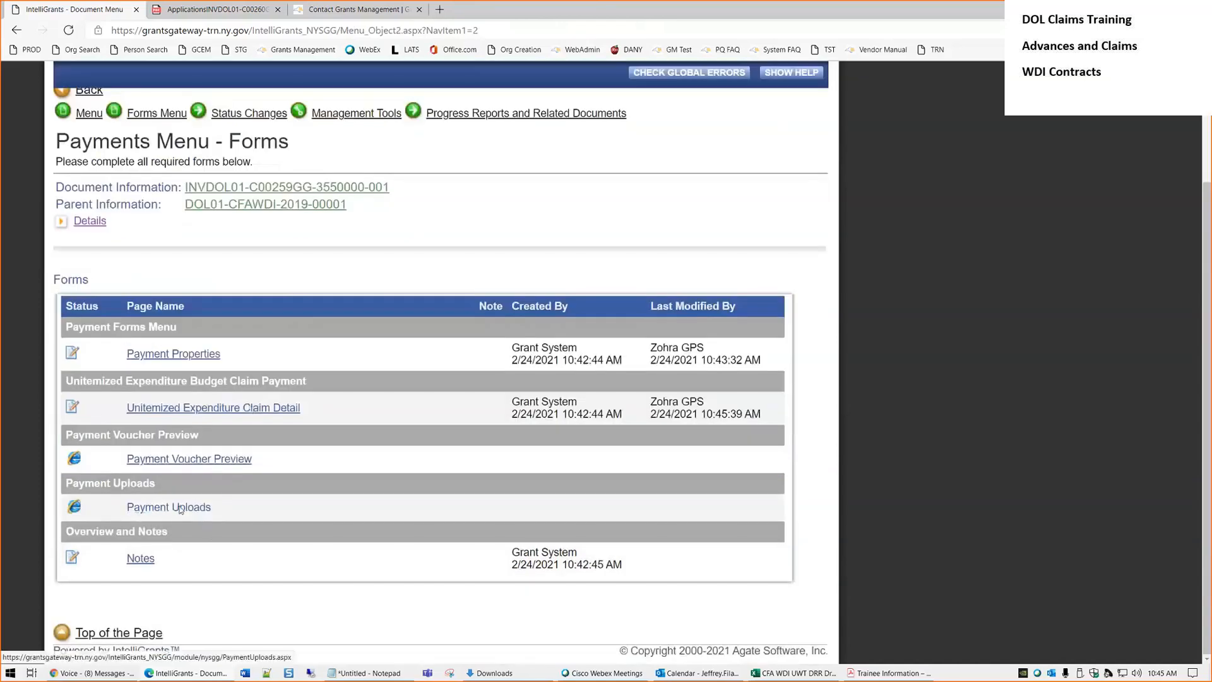
pyautogui.moveTo(340, 416); pyautogui.dragTo(126, 409)
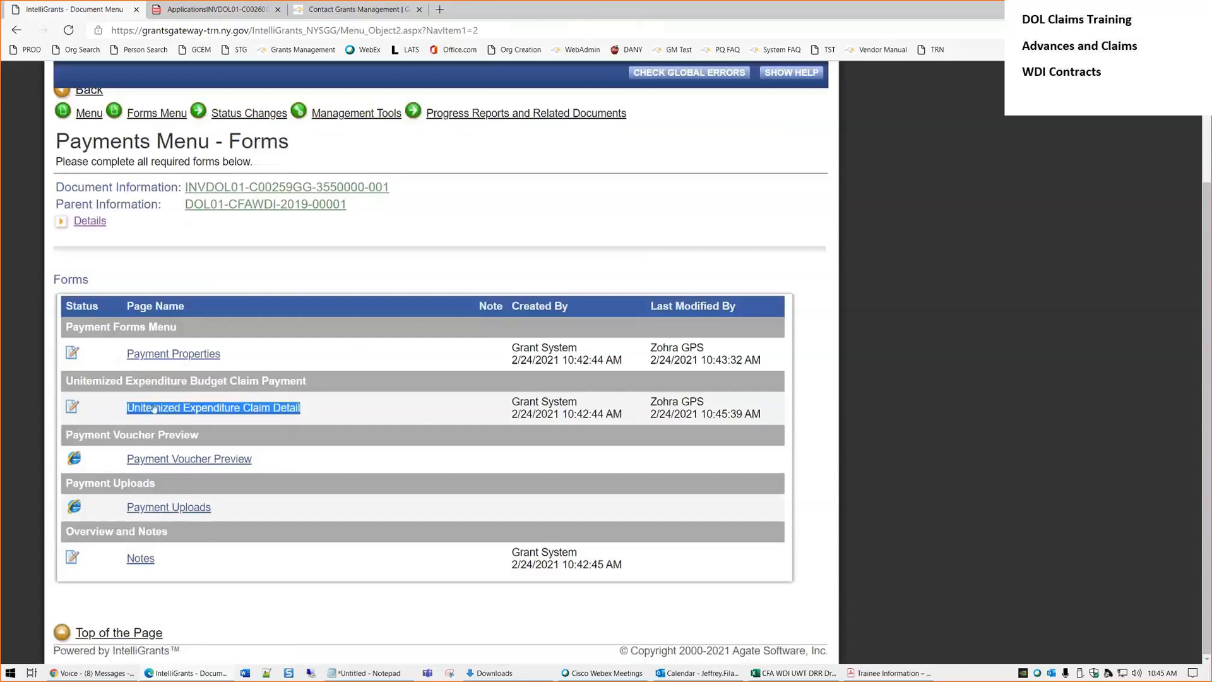
pyautogui.click(382, 410)
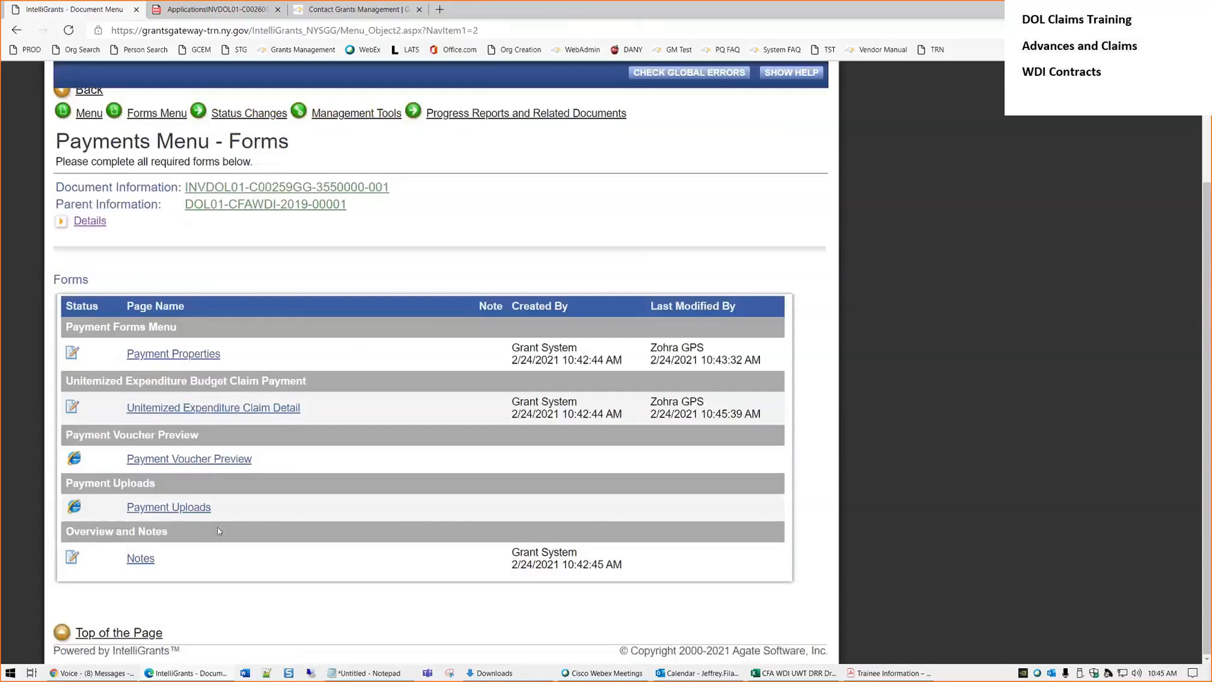
pyautogui.click(183, 509)
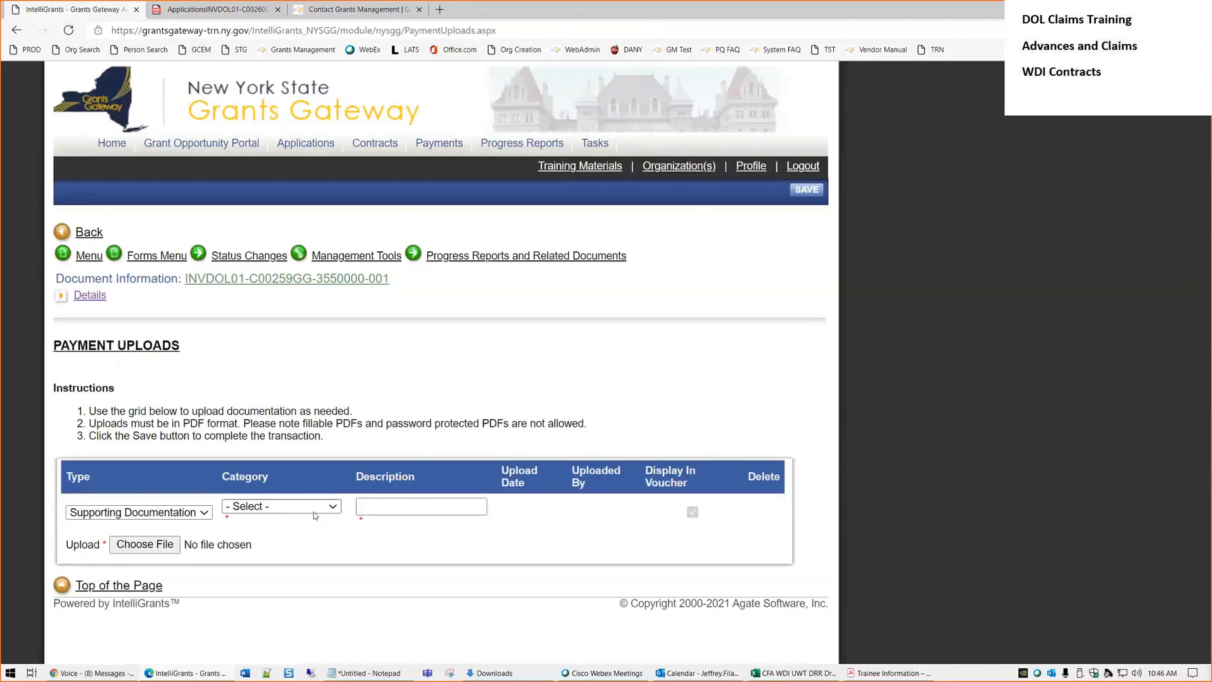
# Set the upload category to Other Expenses with description 'DRR Voucher 1 2/24/2021'
pyautogui.click(281, 506)
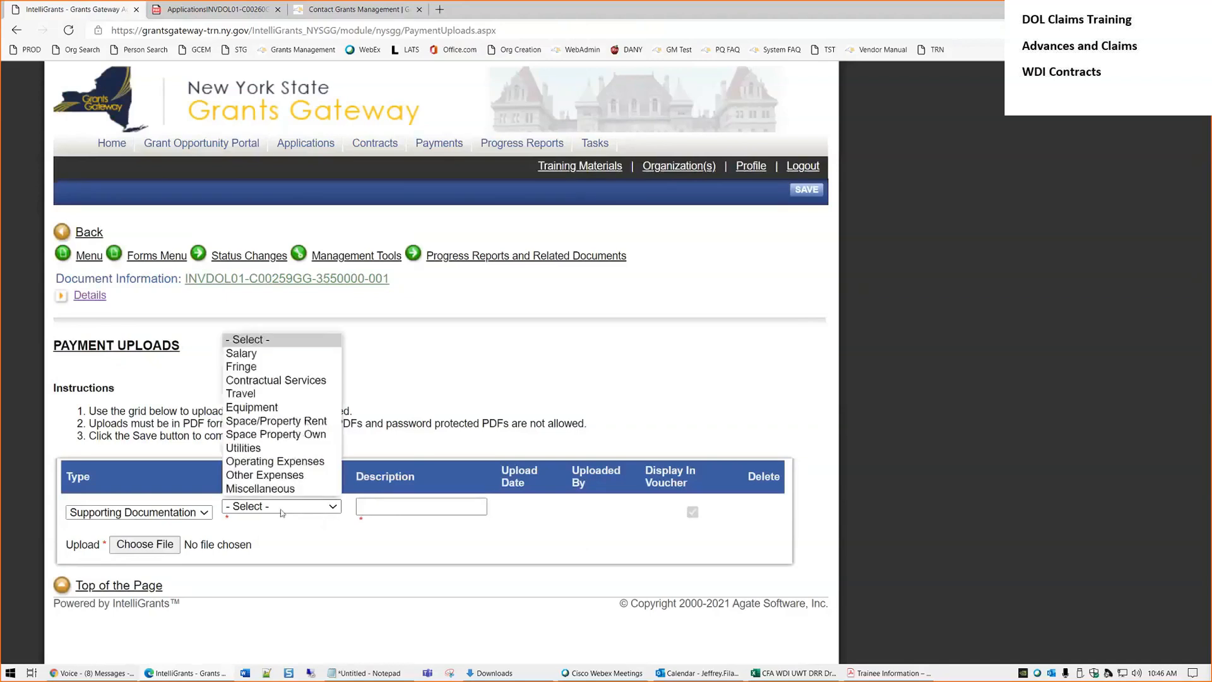
pyautogui.click(274, 476)
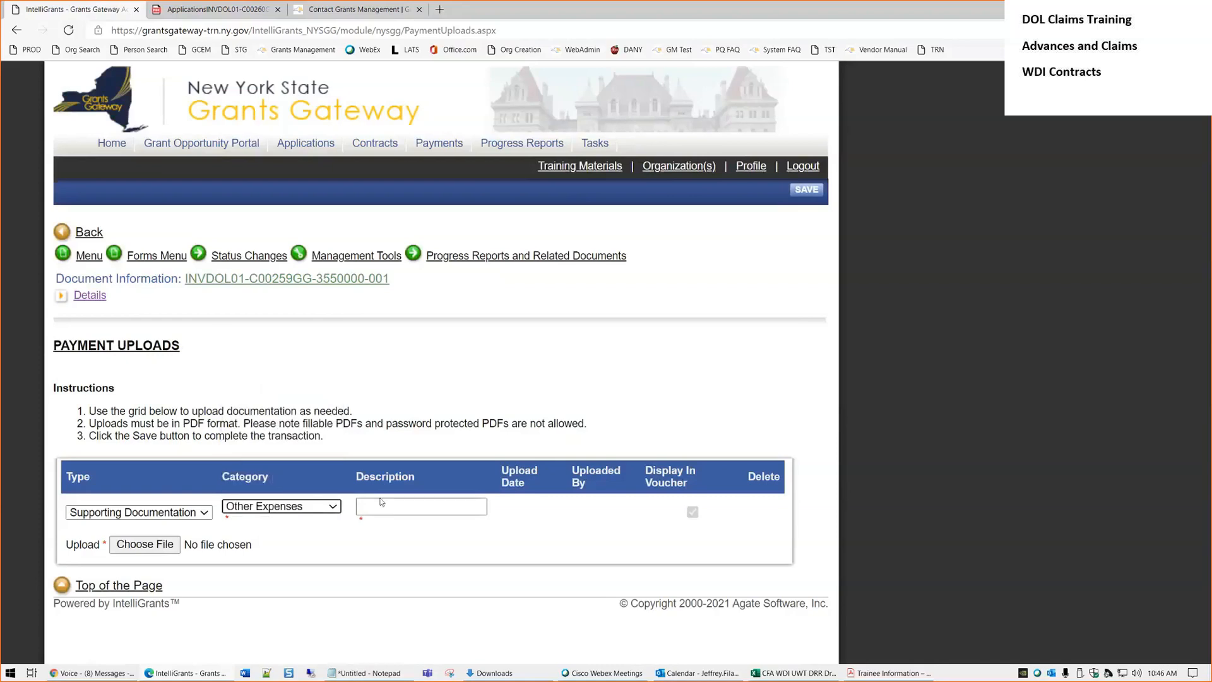
pyautogui.click(418, 507)
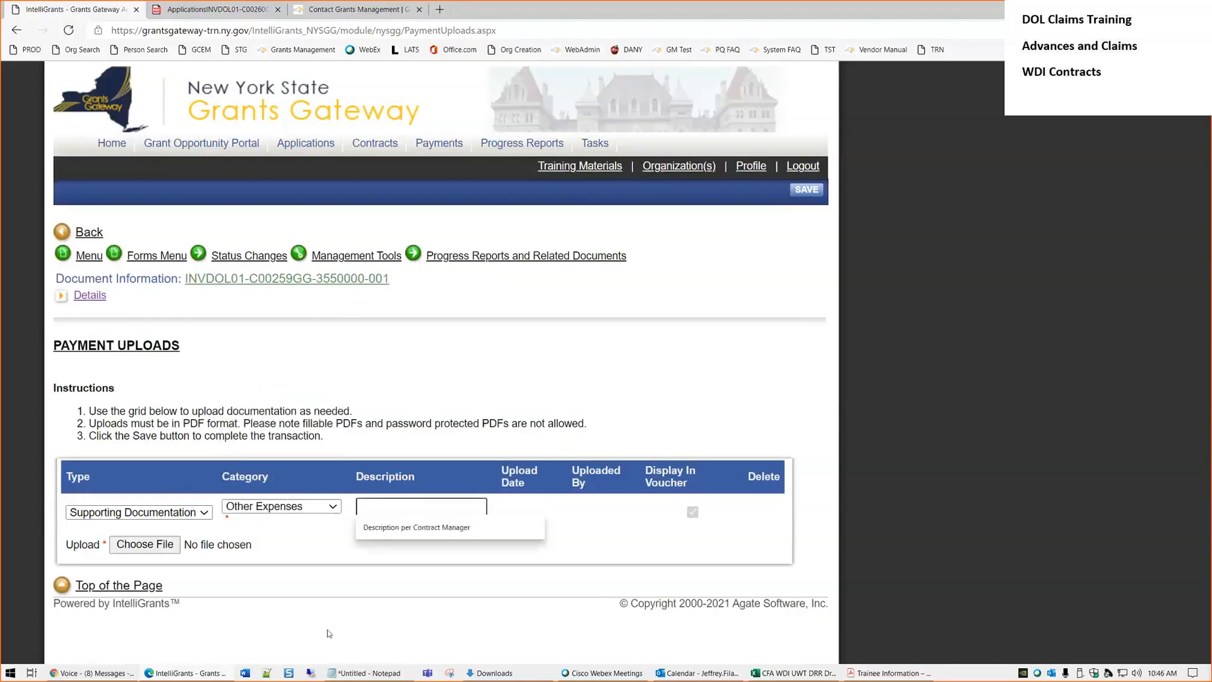
pyautogui.write('DRR')
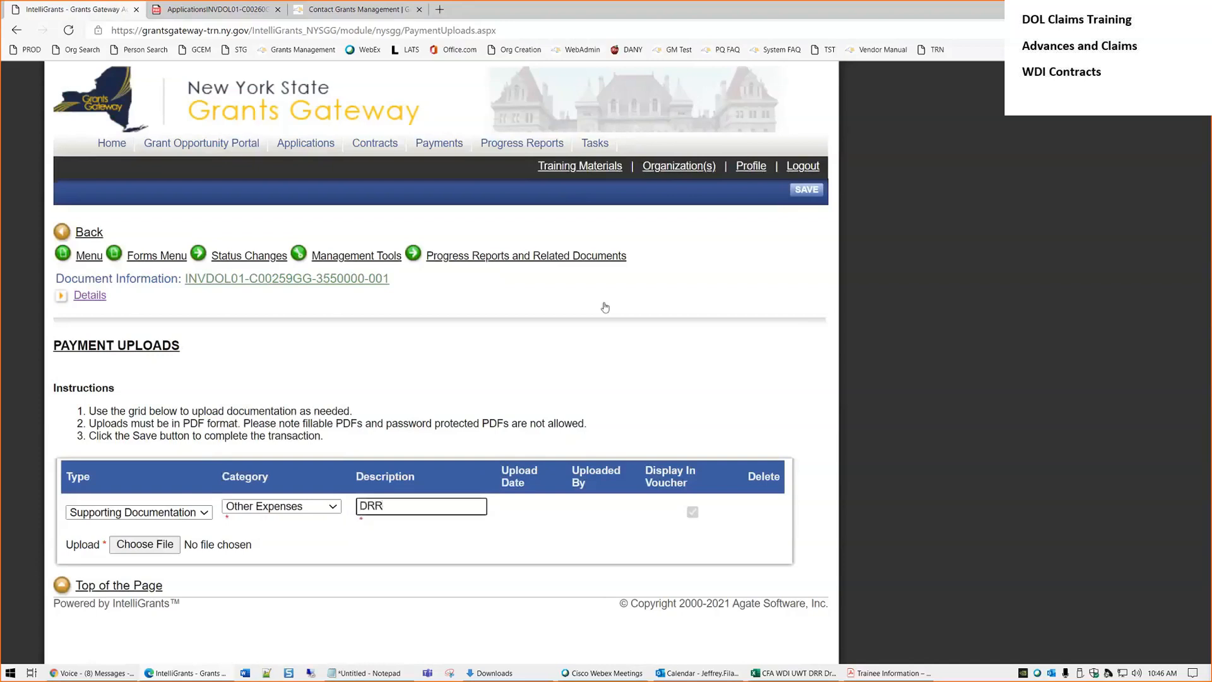
pyautogui.write(' Voucher 1 2/24/2021')
# Attach CFA WDI UWT DRR Draft 2-8-2021.pdf and save the upload
pyautogui.click(145, 544)
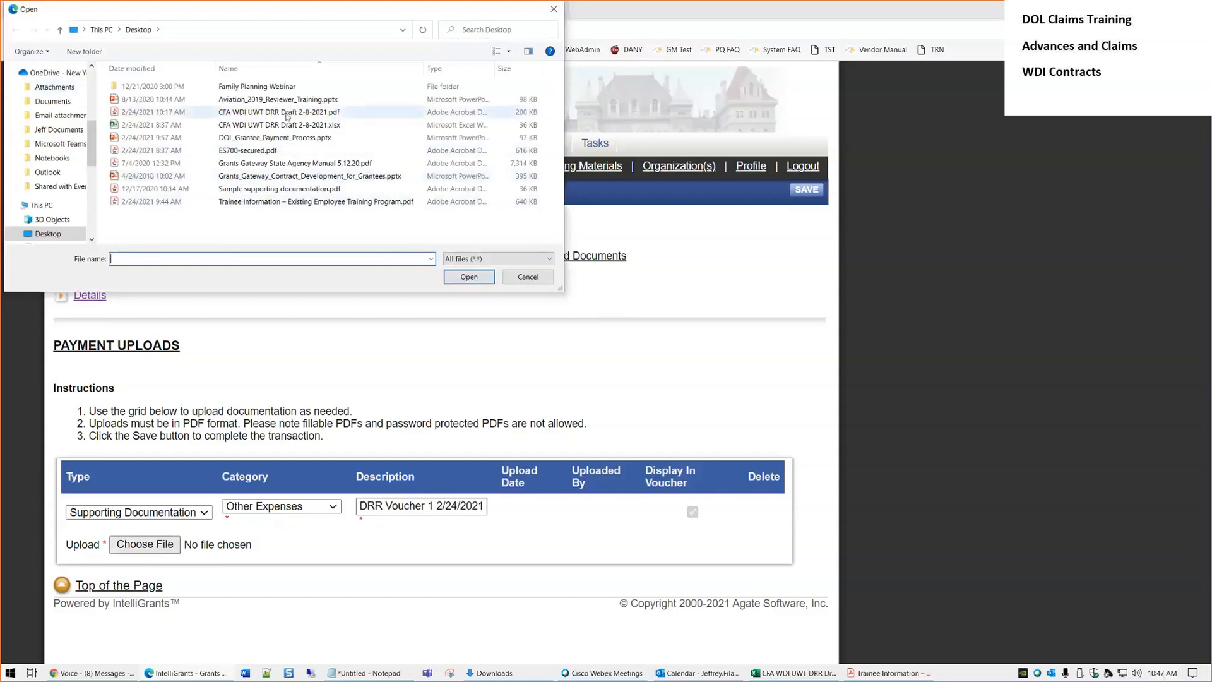
pyautogui.doubleClick(250, 114)
pyautogui.click(794, 192)
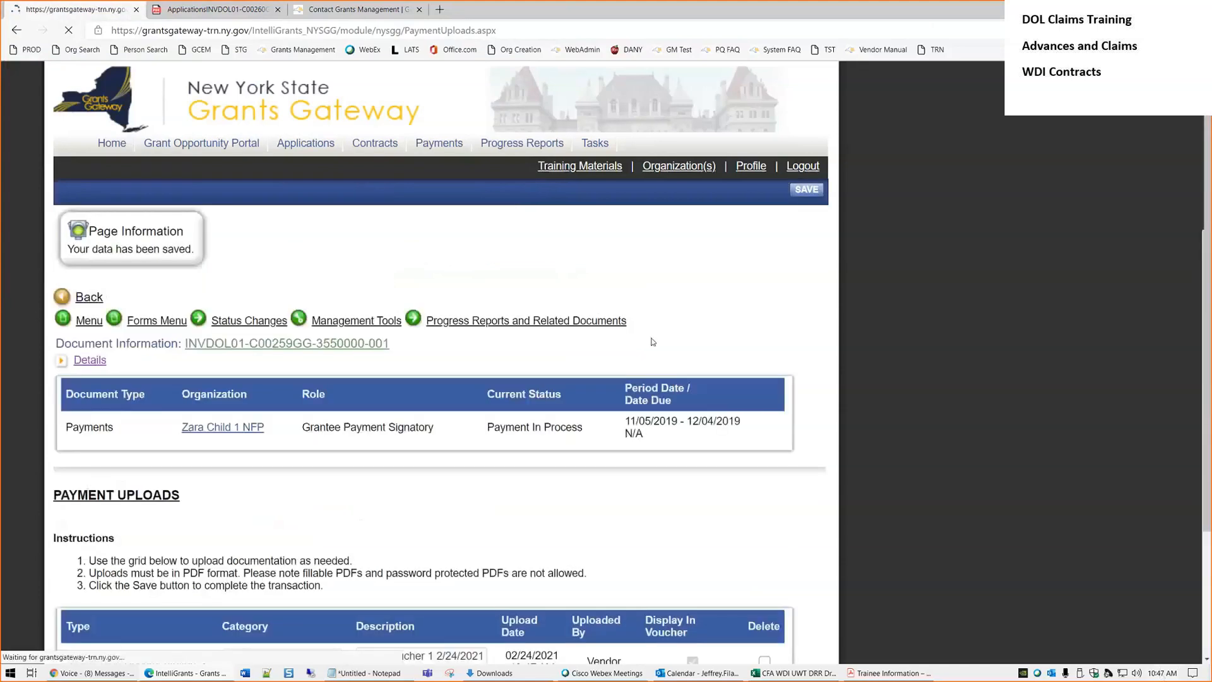
# Give the new upload row category Other Expenses and description 'TIF Voucher 1 2/24/2021'
pyautogui.scroll(-1, 355, 482)
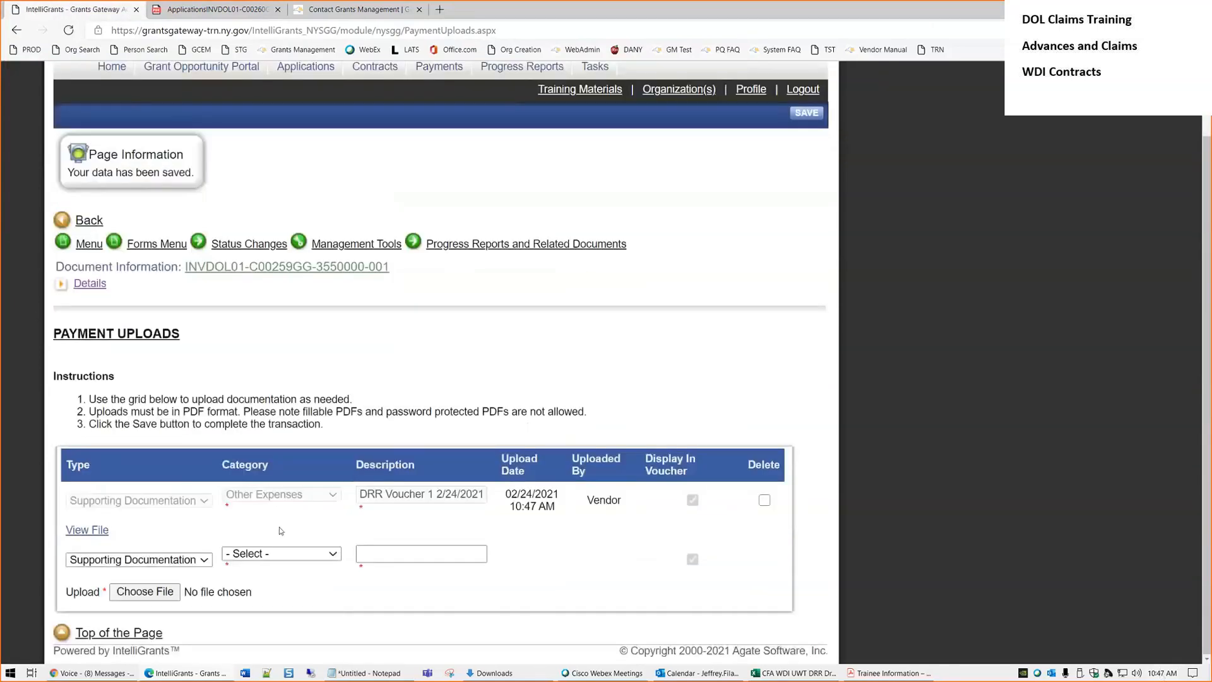
pyautogui.click(160, 560)
pyautogui.click(299, 555)
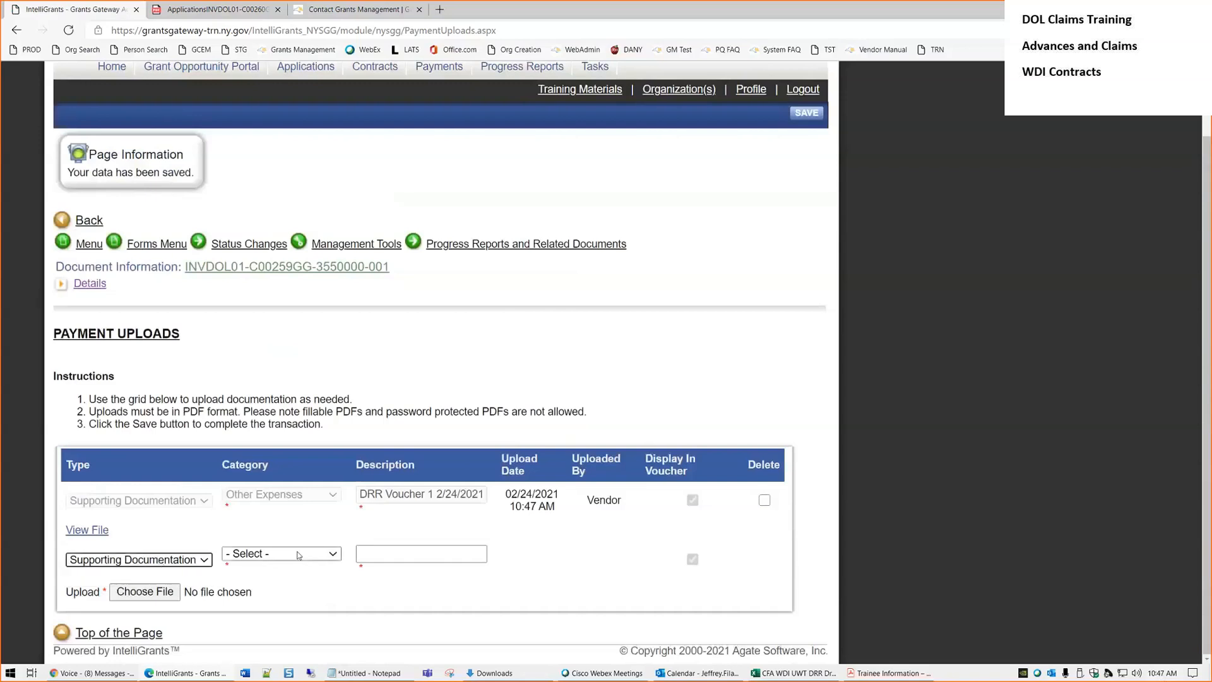
pyautogui.click(299, 554)
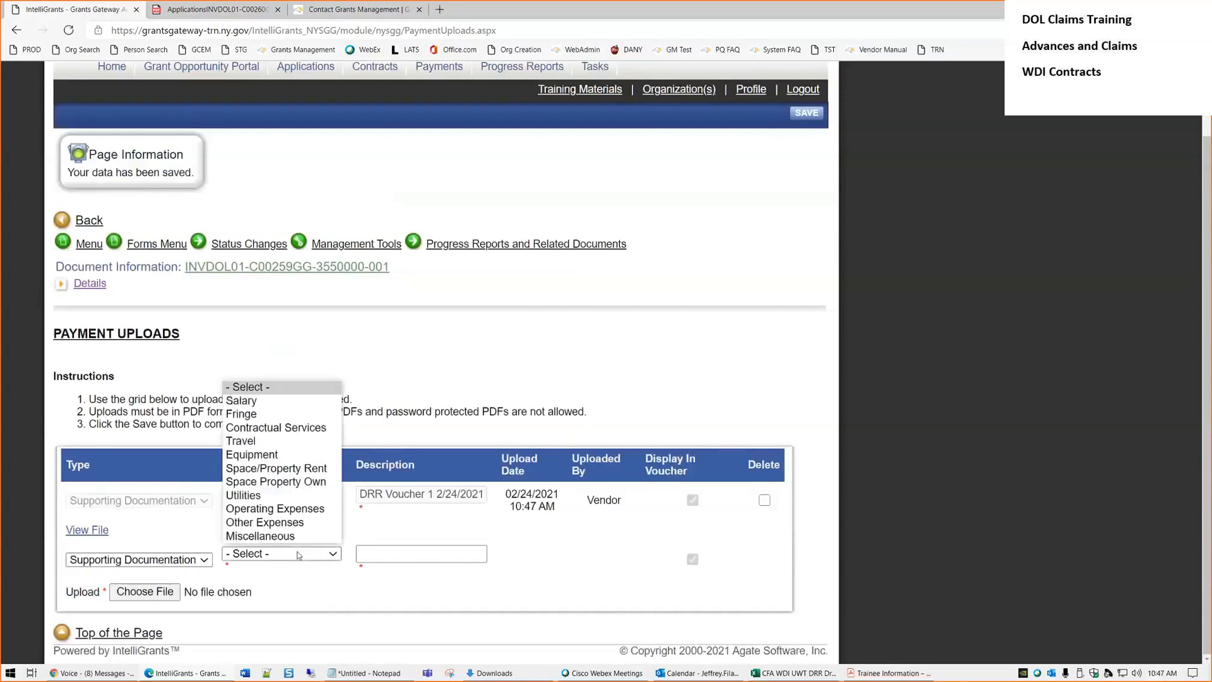
pyautogui.click(276, 523)
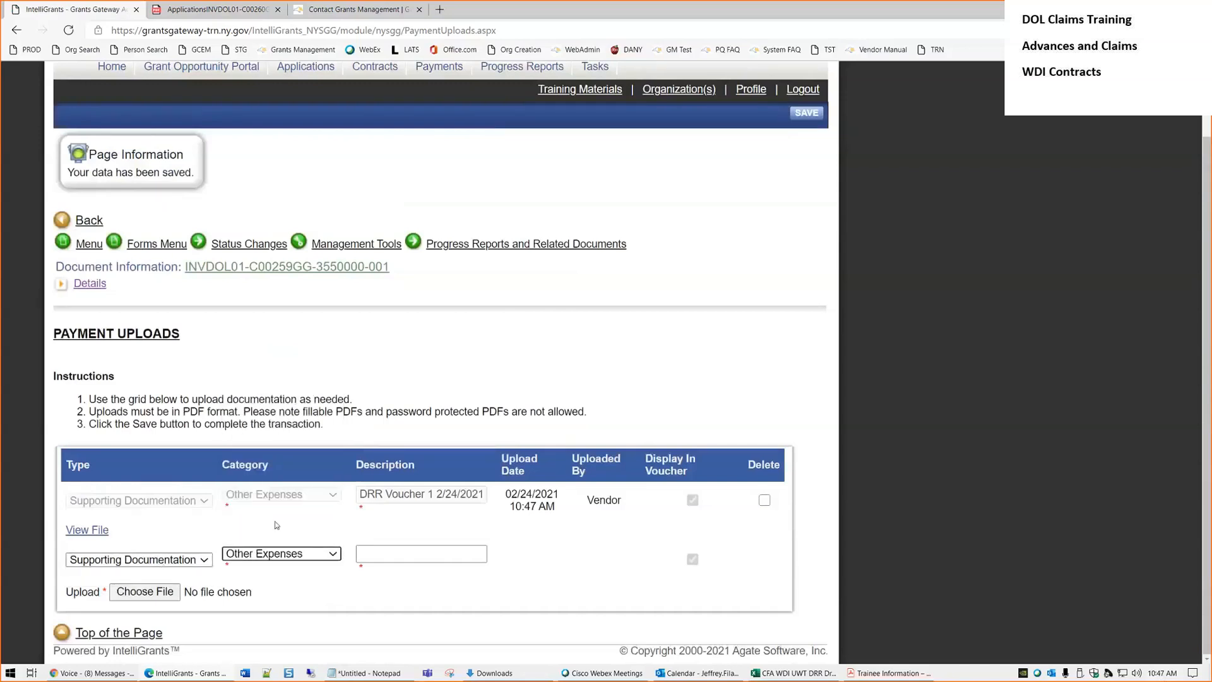
pyautogui.click(385, 554)
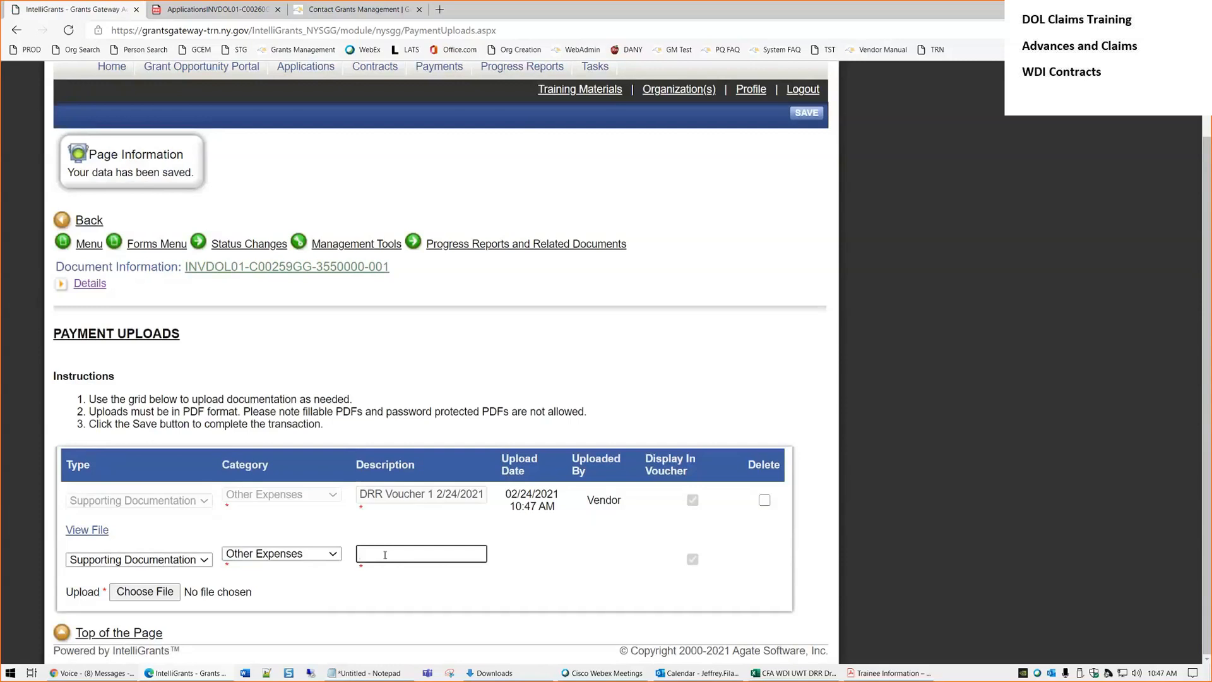
pyautogui.write('TIF')
pyautogui.write('1')
pyautogui.press('BackSpace')
pyautogui.write('Voucher 1 2/24/2021')
pyautogui.press('BackSpace')
pyautogui.press('BackSpace')
pyautogui.press('BackSpace')
pyautogui.write('4/2021')
# Attach the Trainee Information PDF and save the TIF upload
pyautogui.click(176, 591)
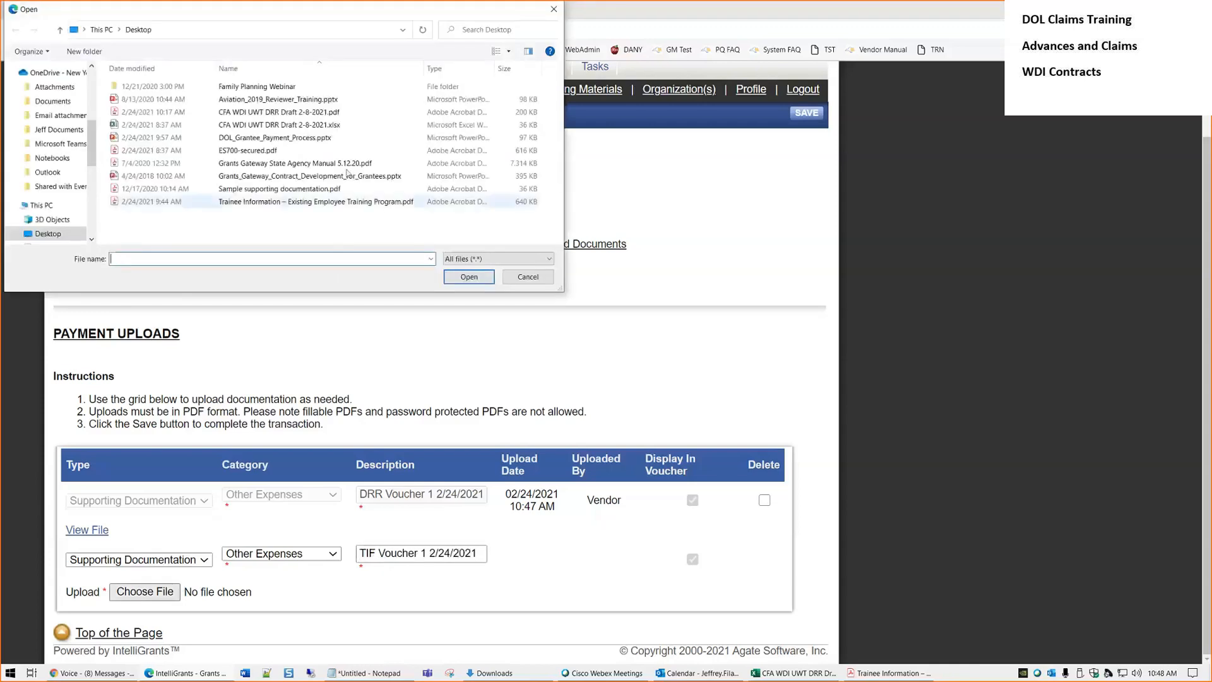
pyautogui.doubleClick(293, 203)
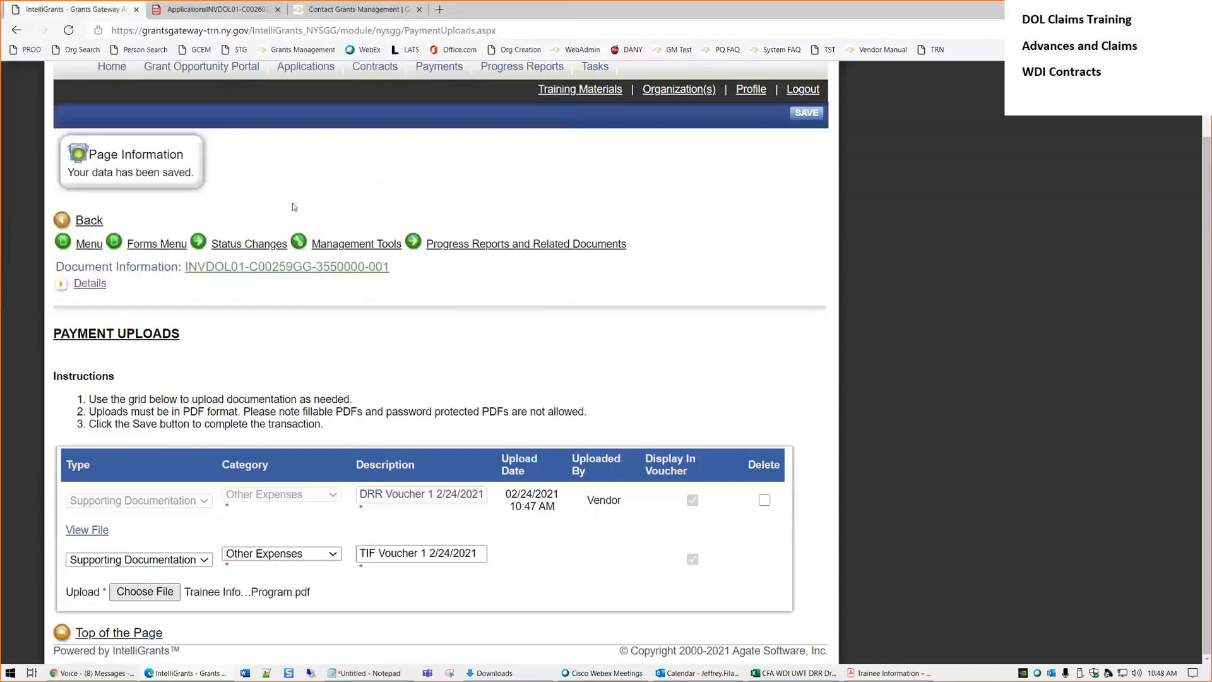
pyautogui.click(798, 116)
# Set the third row to Supporting Documentation, Other Expenses, described 'Backup Voucher 1 2/24/2021'
pyautogui.scroll(-3, 652, 302)
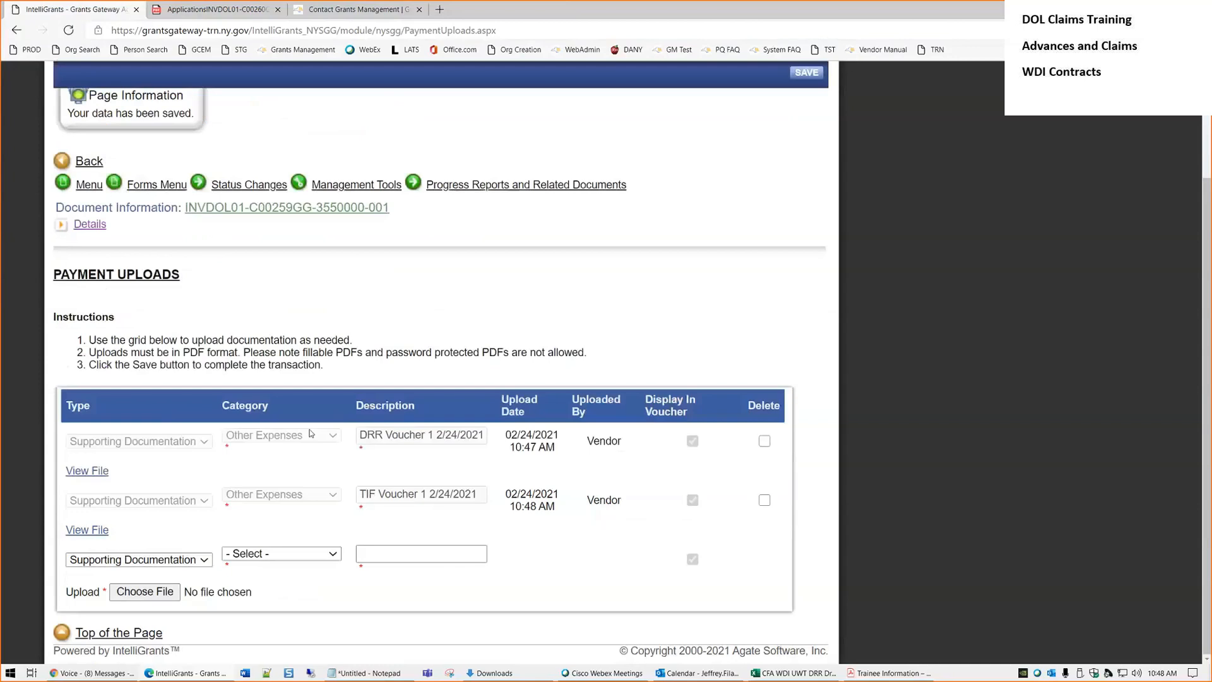
pyautogui.click(171, 563)
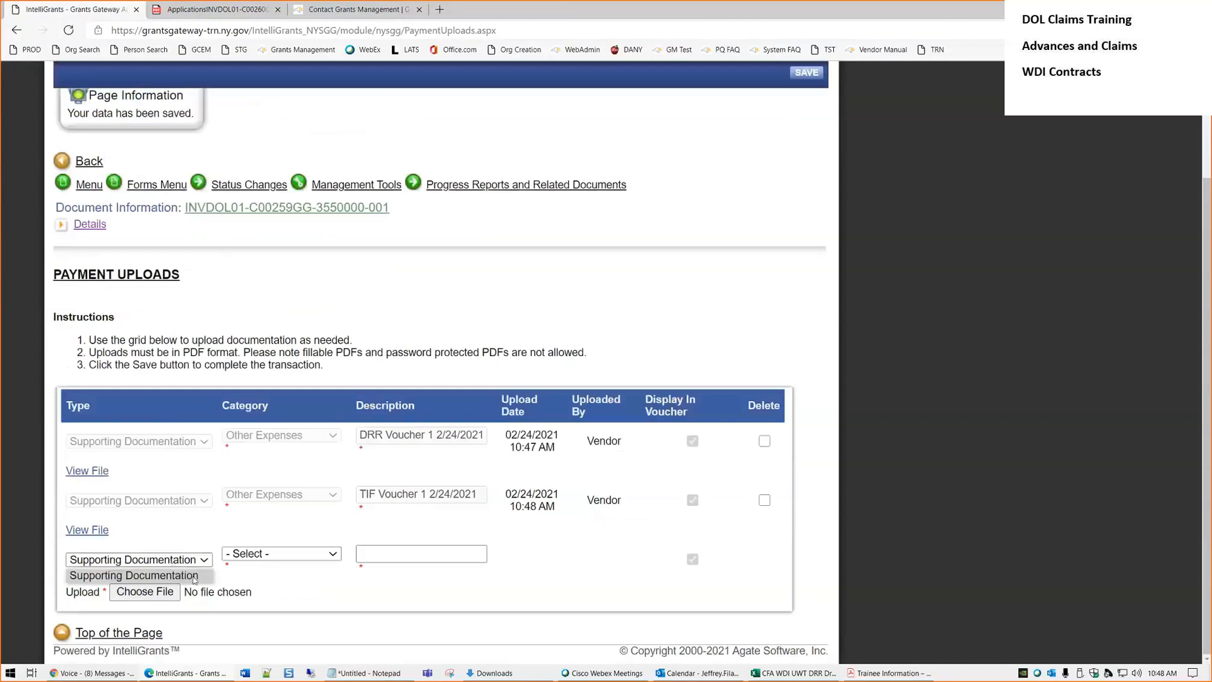
pyautogui.click(195, 578)
pyautogui.click(276, 562)
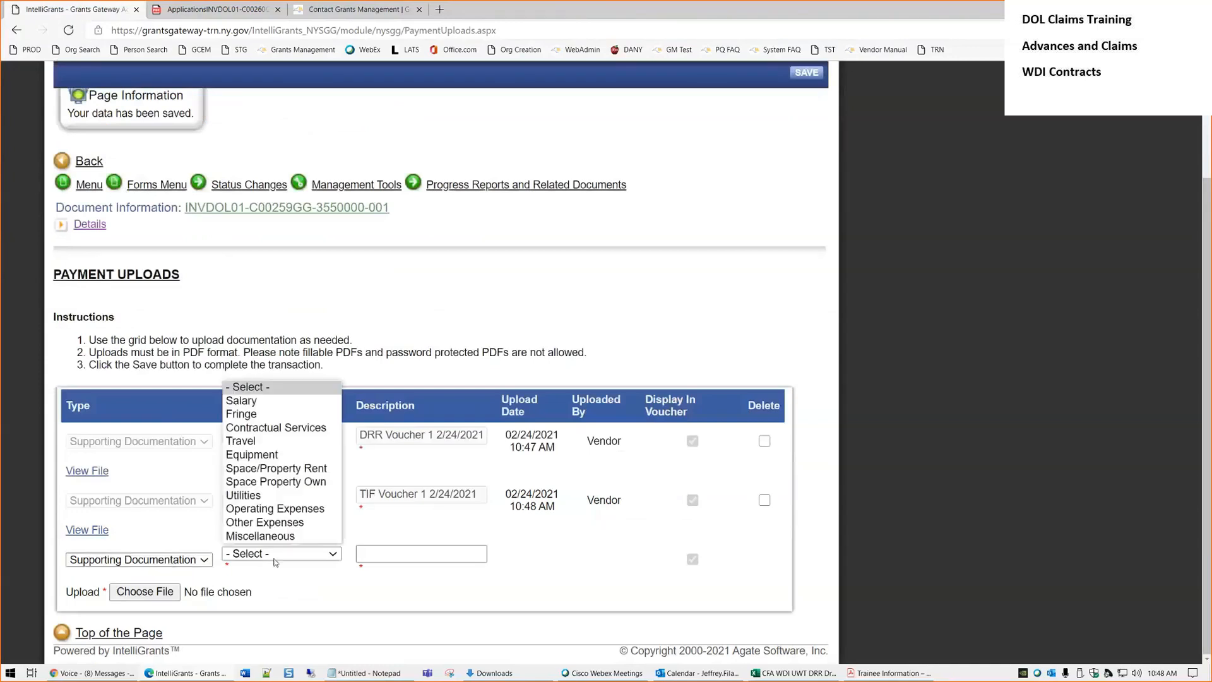
pyautogui.click(281, 524)
pyautogui.click(400, 555)
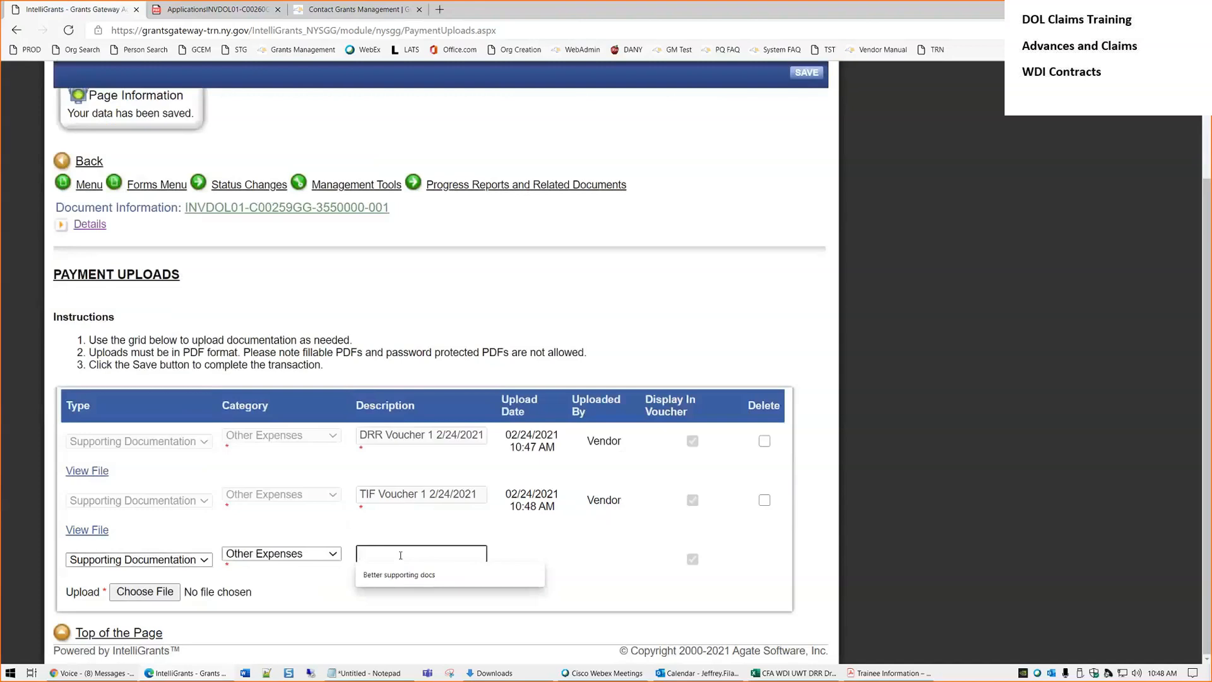
pyautogui.write('Backup Voucher')
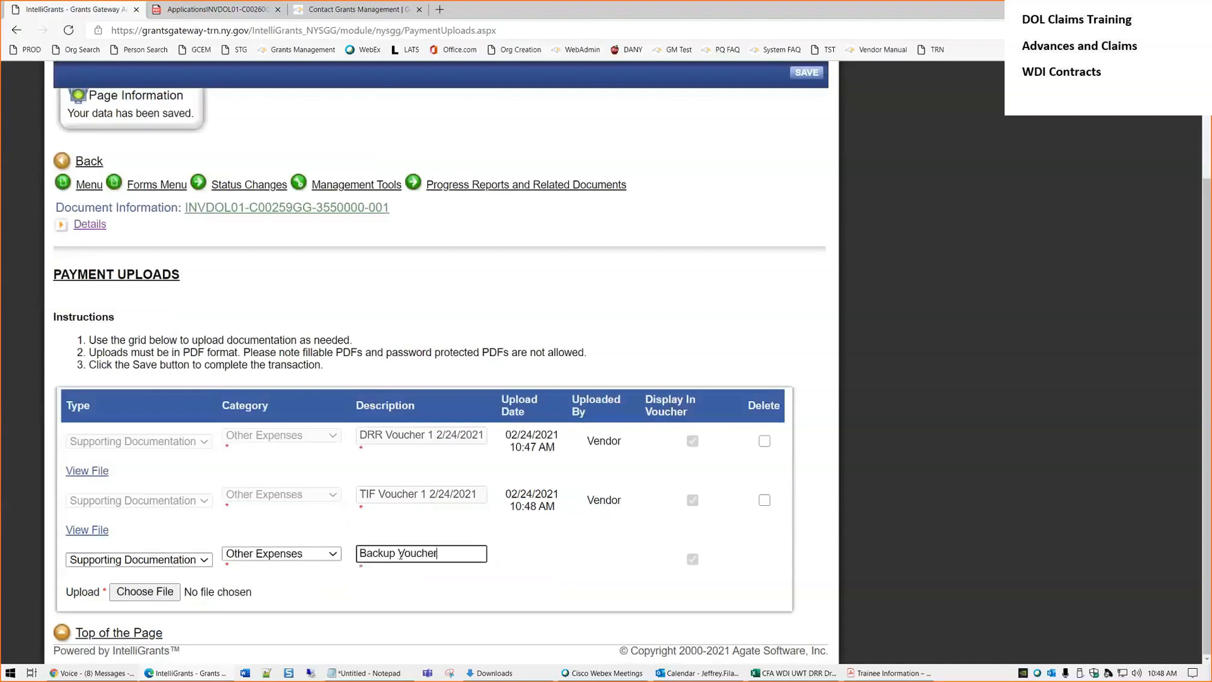
pyautogui.write(' 1 2/24/2021')
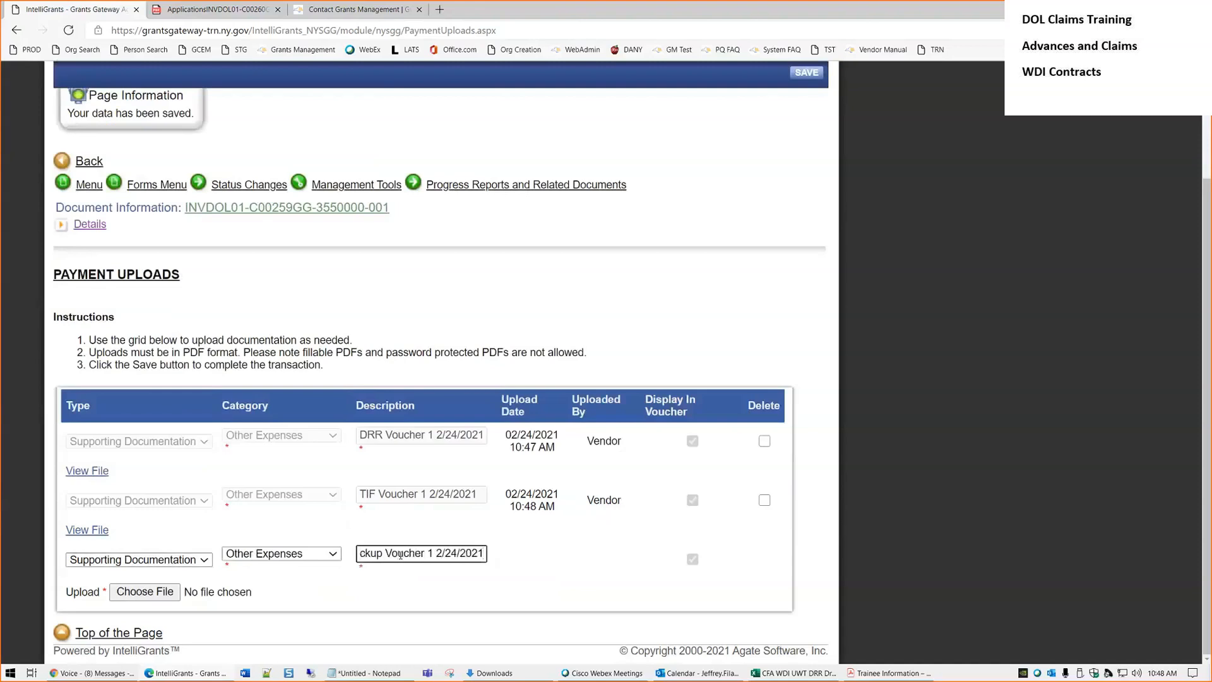
# Attach Sample supporting documentation.pdf to the Backup Voucher upload
pyautogui.click(203, 594)
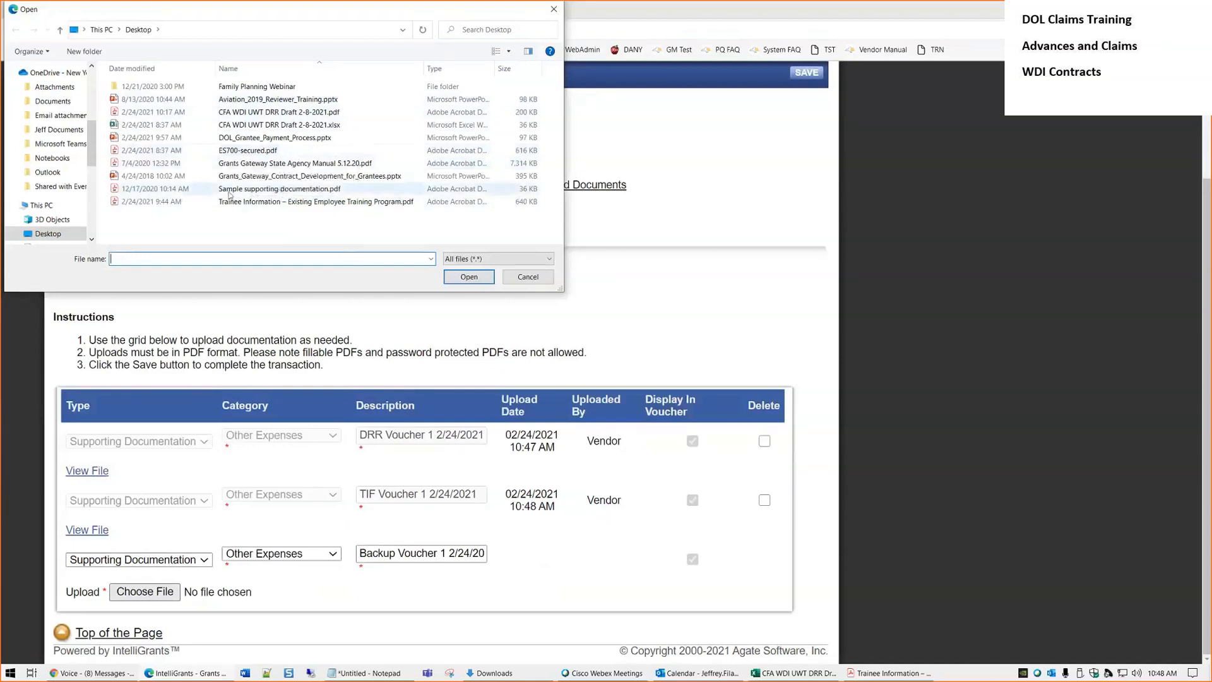
pyautogui.click(280, 189)
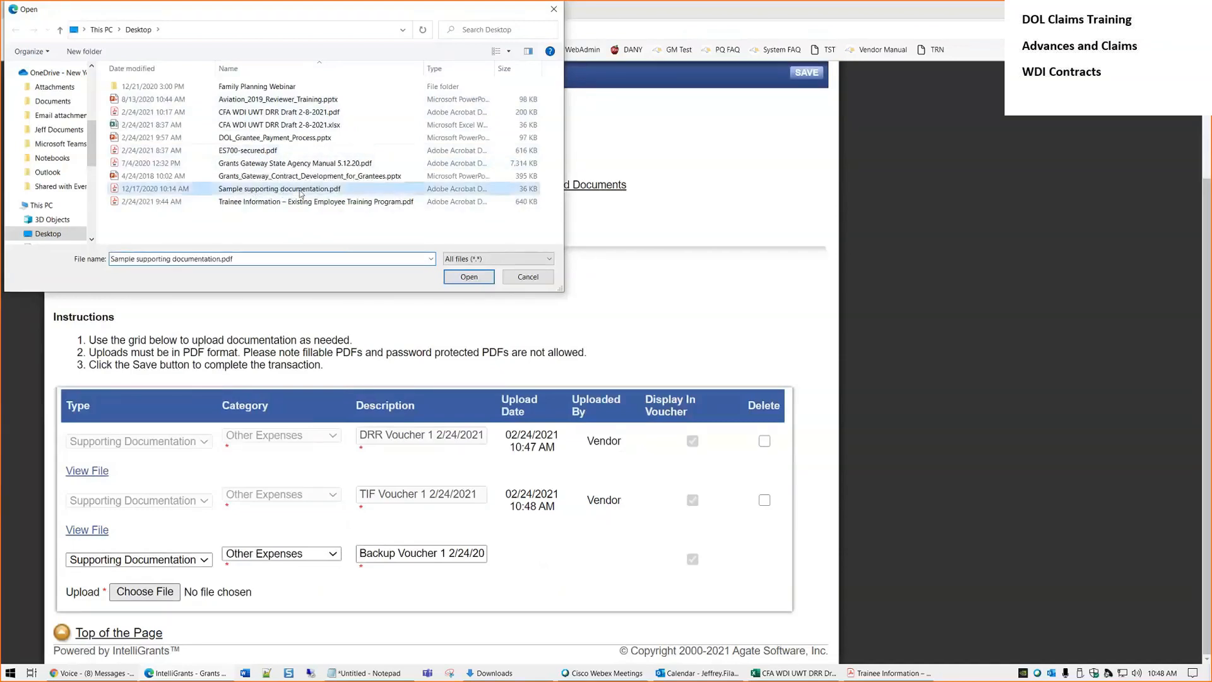
pyautogui.click(469, 277)
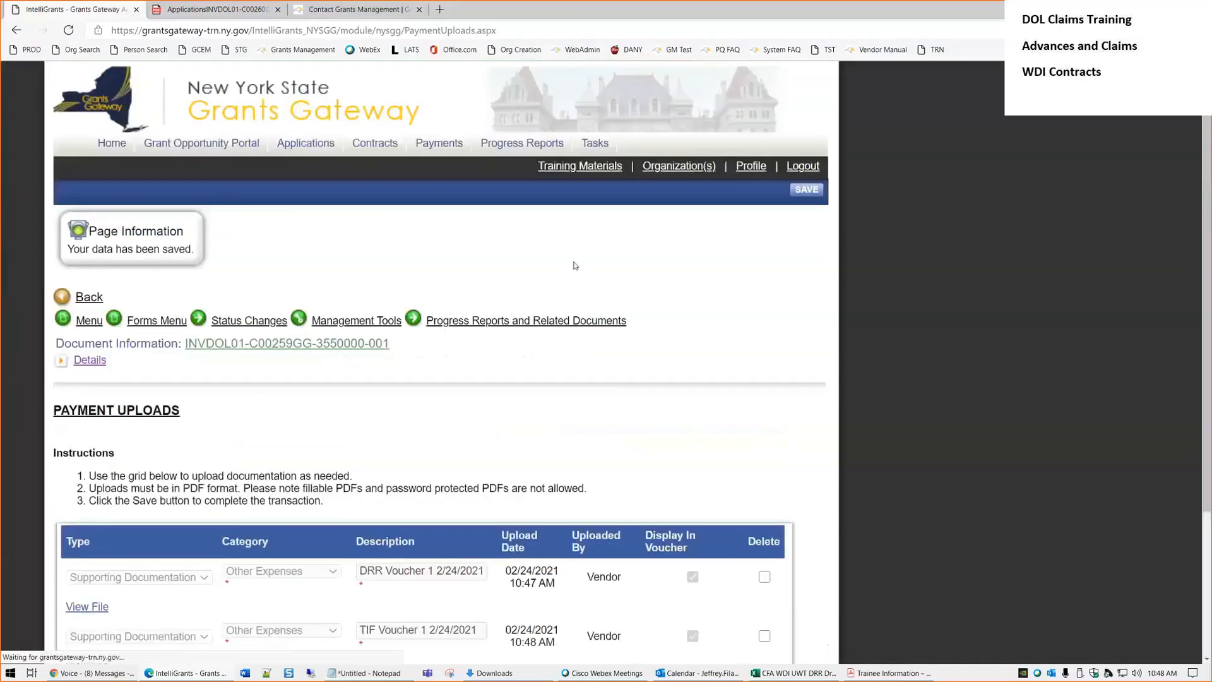
pyautogui.scroll(-4, 846, 393)
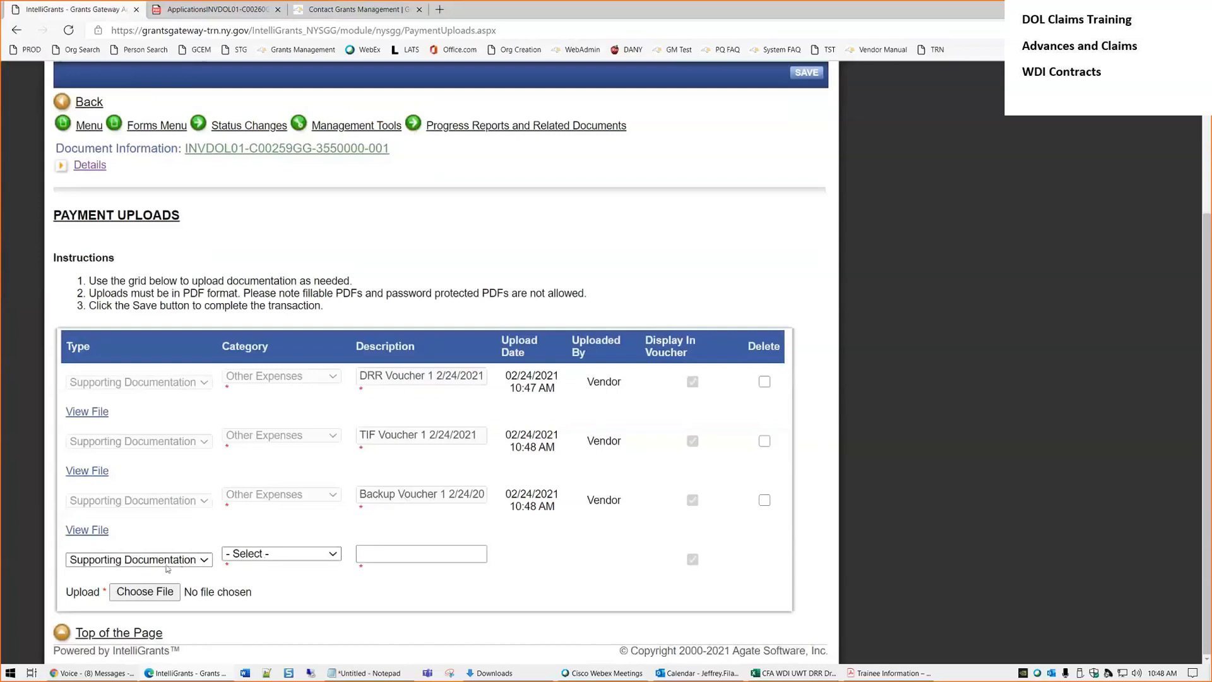
# Fill a fourth Other Expenses row described 'Backup Voucher 2 2/24/2021' with Sample supporting documentation.pdf attached
pyautogui.click(278, 554)
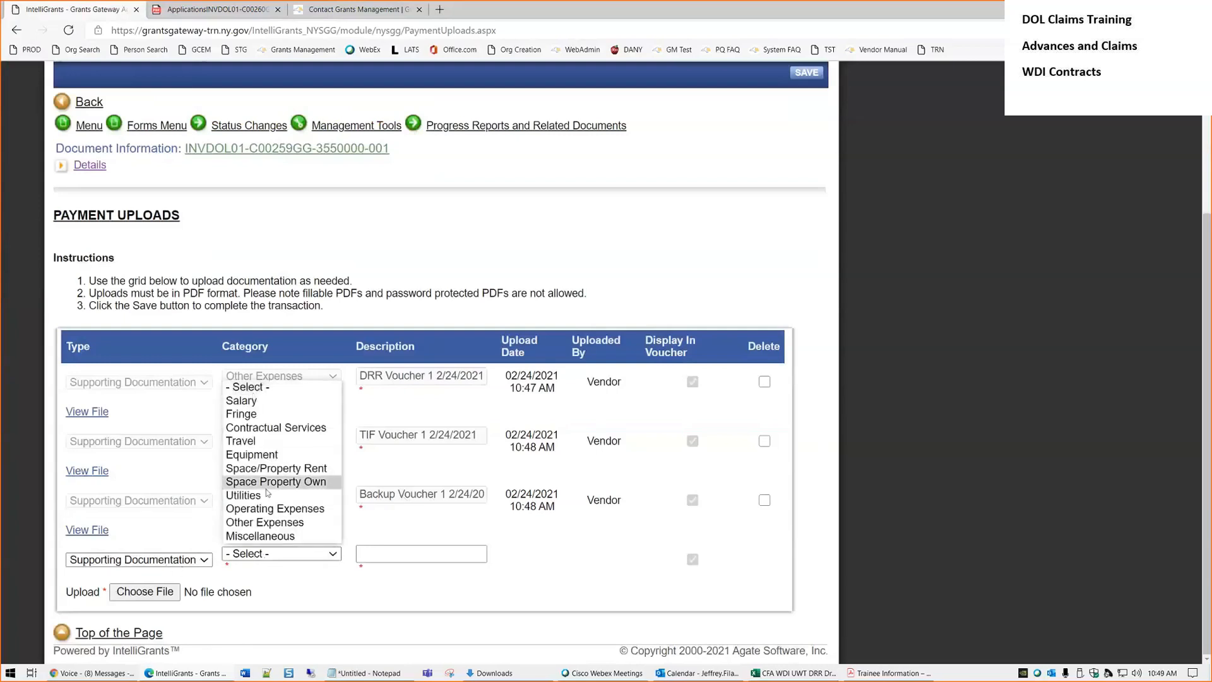
pyautogui.click(265, 522)
pyautogui.click(395, 556)
pyautogui.write('Backup Vou')
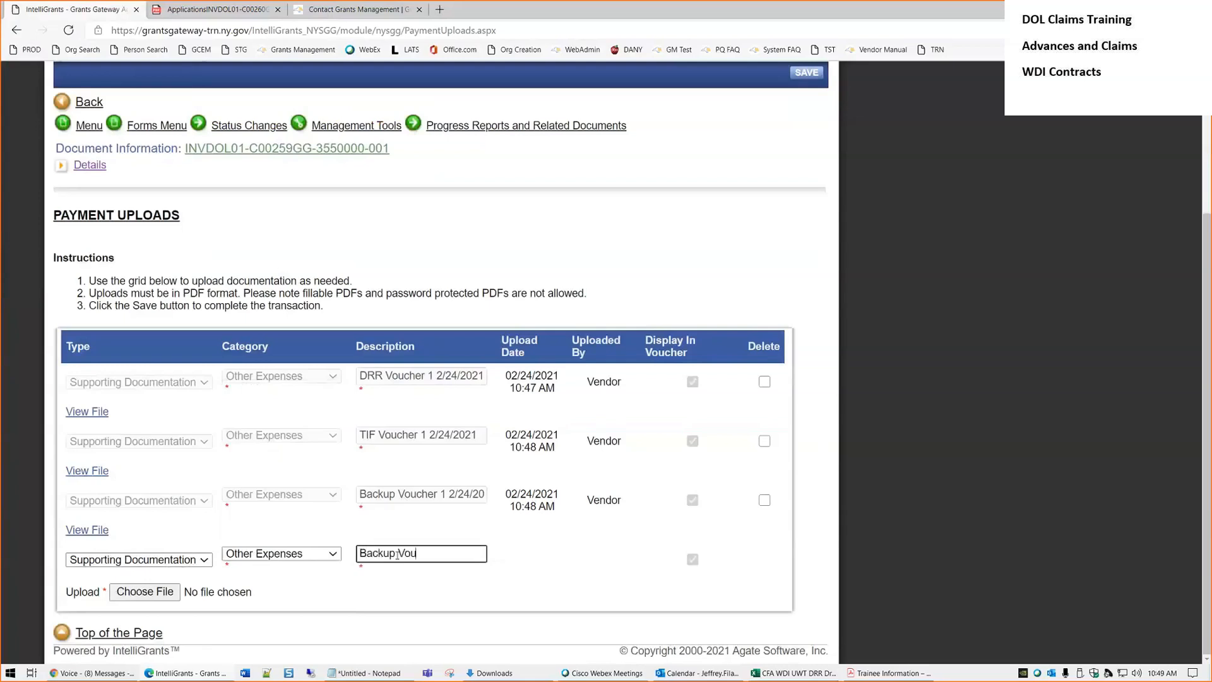
pyautogui.write('cher 2 2/24/2021')
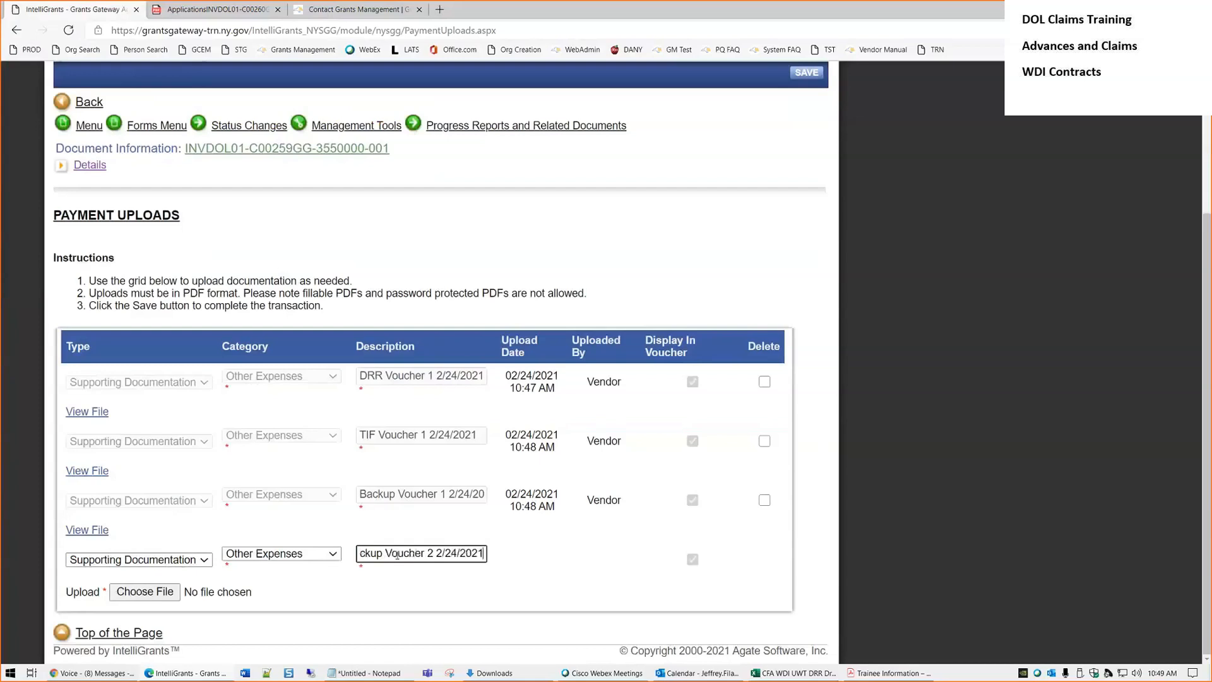
pyautogui.click(143, 593)
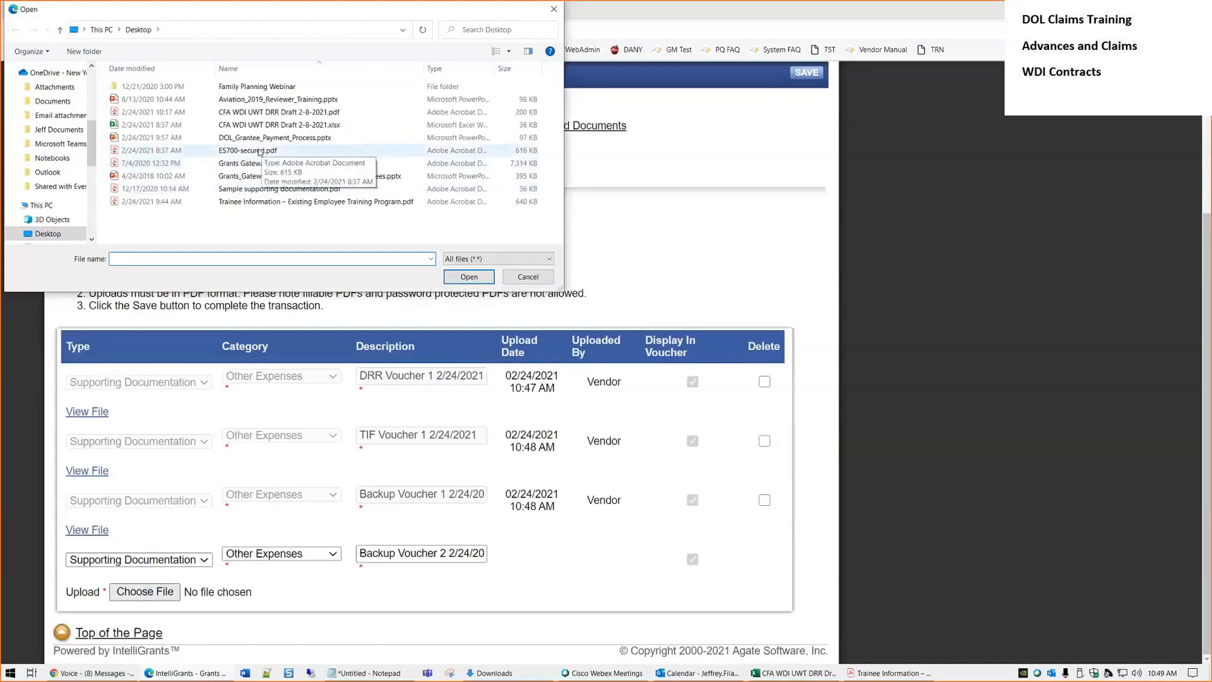
pyautogui.click(280, 190)
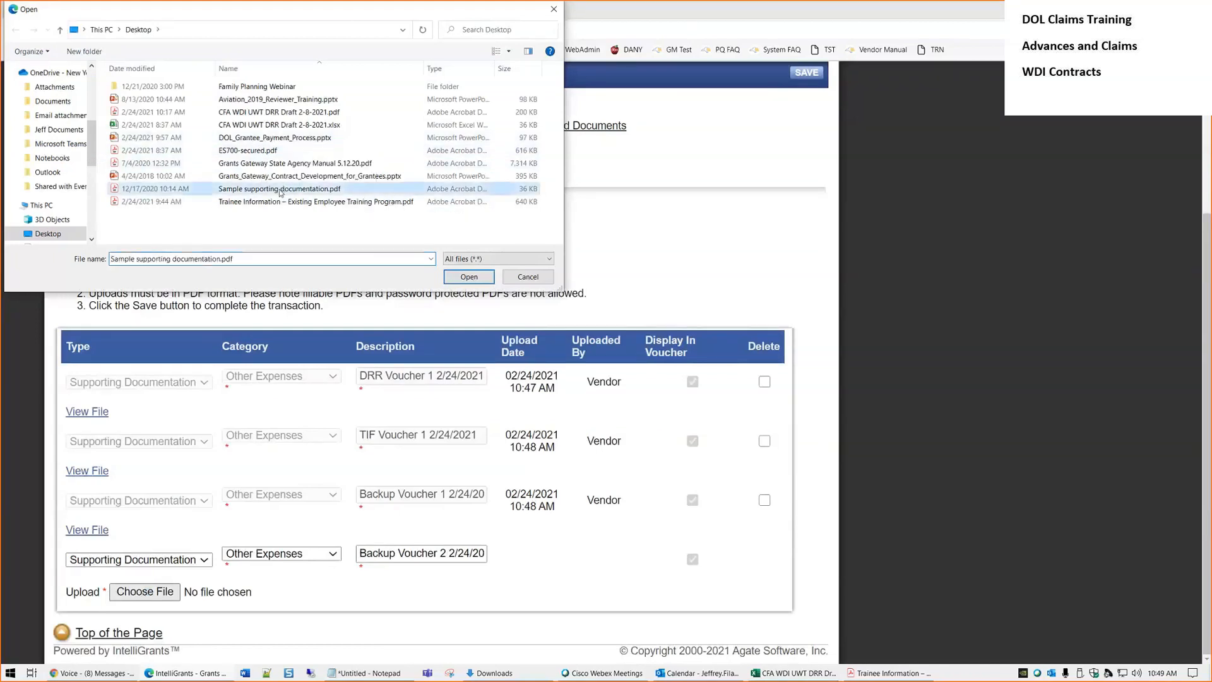
pyautogui.click(457, 279)
# Correct the description to 'Backup 2 Voucher 1 2/24/2021' and save the fourth upload
pyautogui.click(399, 554)
pyautogui.write('2')
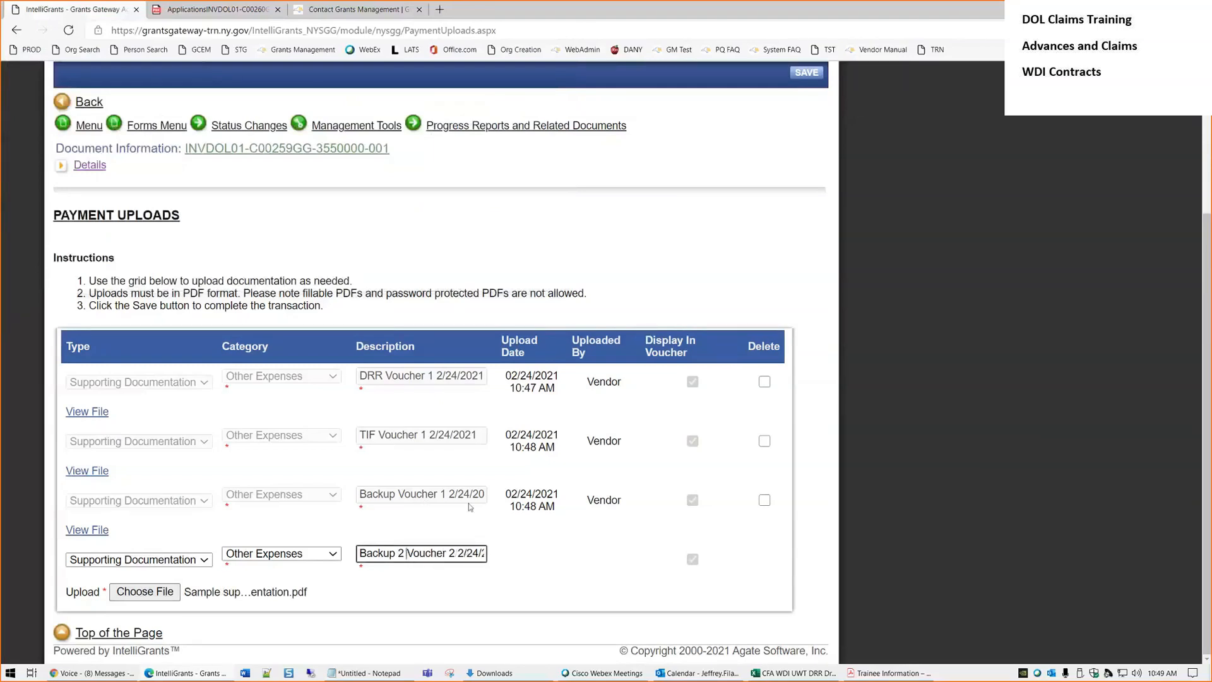
pyautogui.press('Delete')
pyautogui.write('1')
pyautogui.click(804, 73)
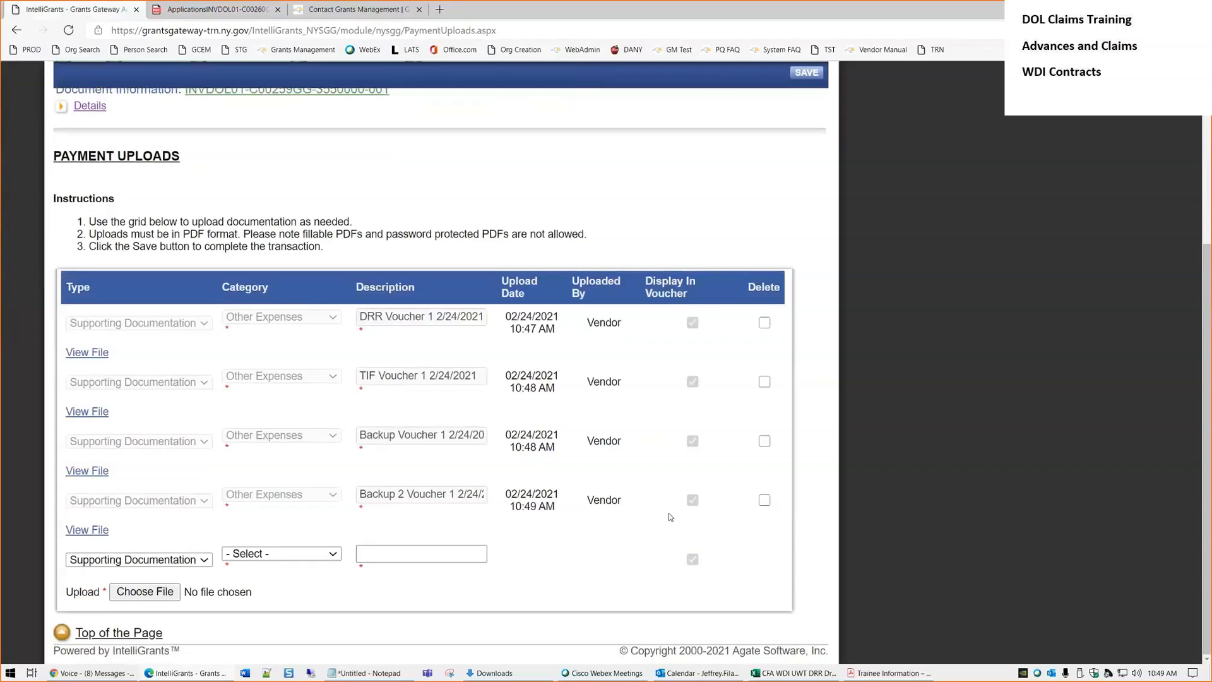
pyautogui.press('XF86AudioRaiseVolume')
# Go back from Payment Uploads to the Payments Menu – Forms page
pyautogui.scroll(4, 442, 480)
pyautogui.click(146, 322)
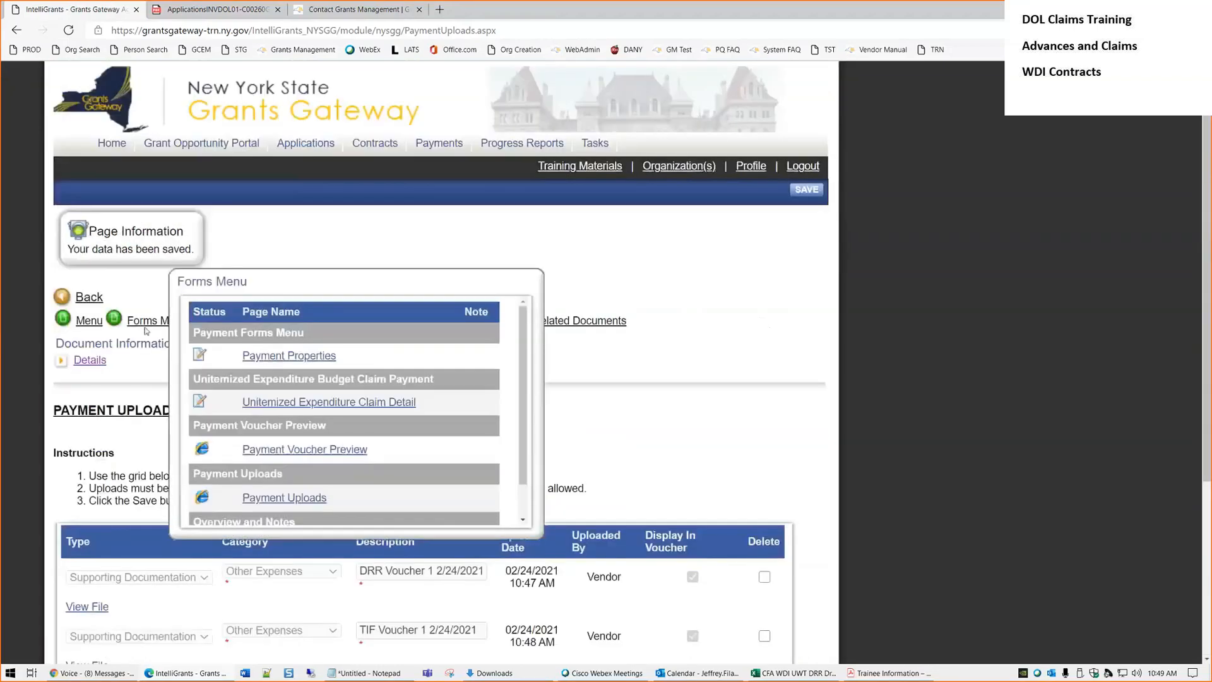
pyautogui.click(145, 325)
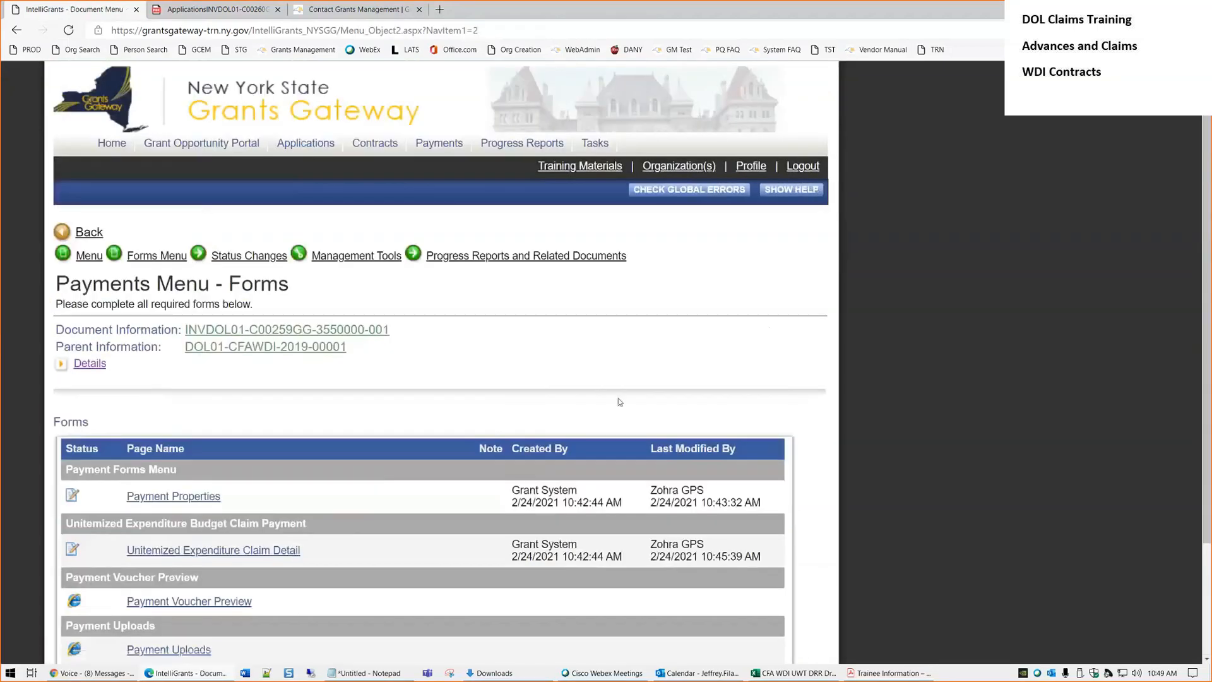
pyautogui.scroll(-2, 619, 402)
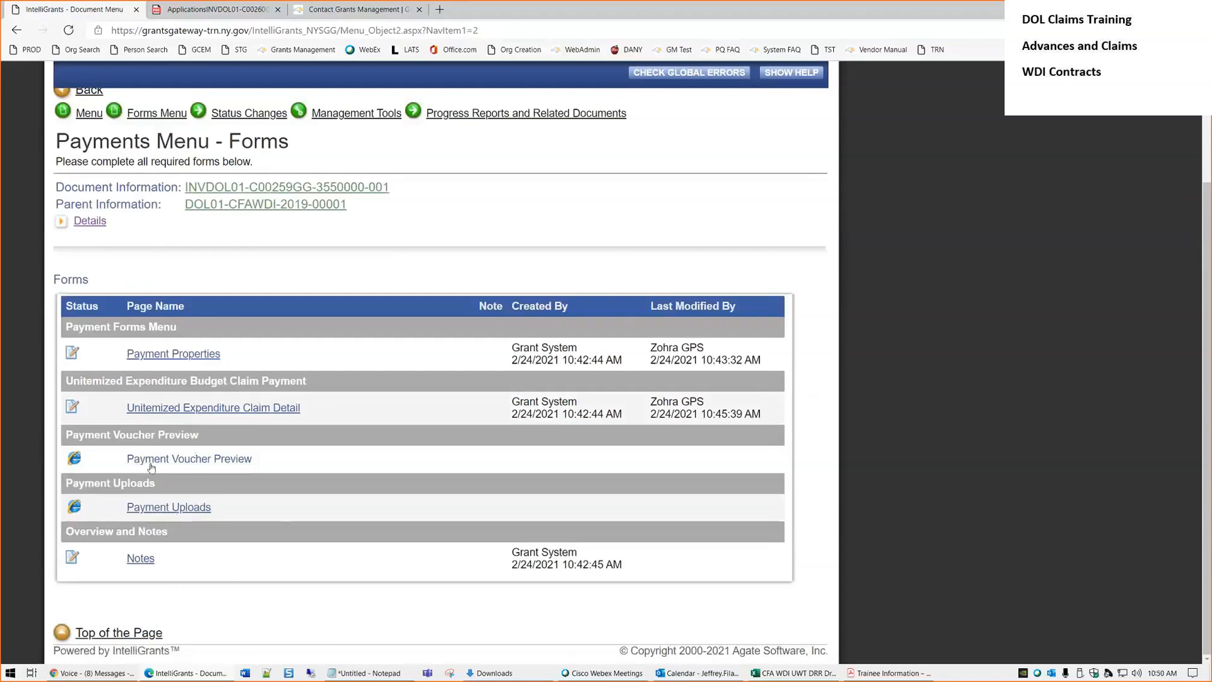
# Generate the Payment Voucher Preview and open the downloaded Payment Request PDF
pyautogui.click(248, 464)
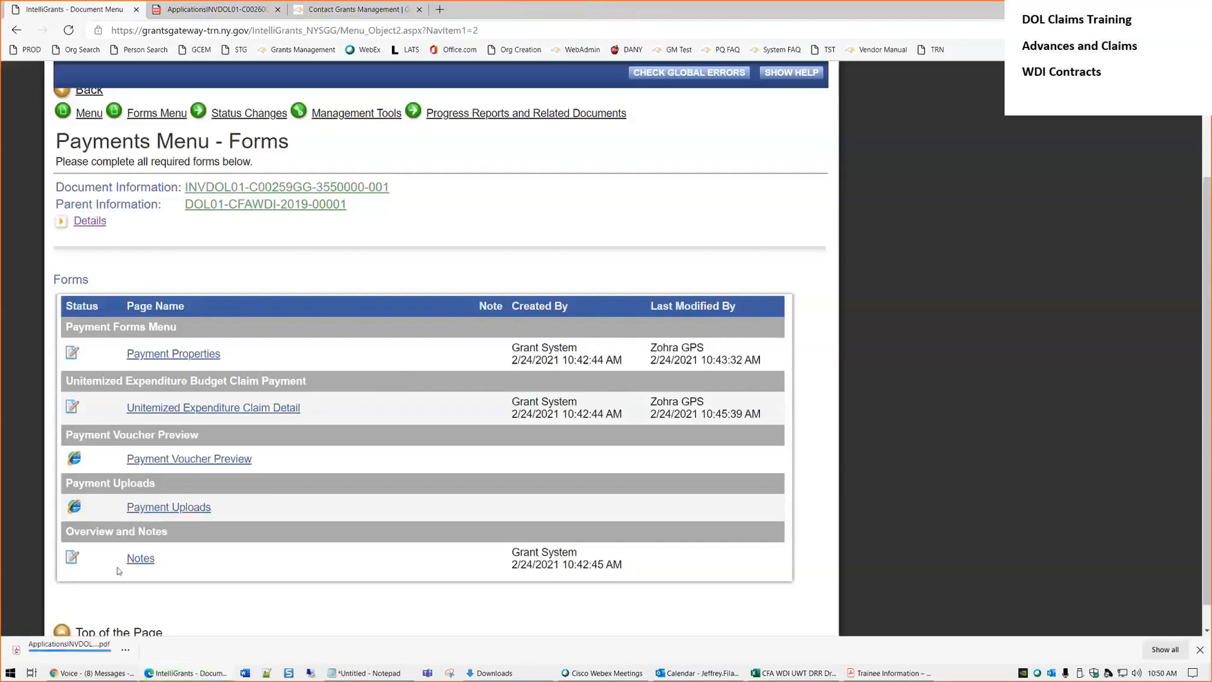
pyautogui.click(70, 657)
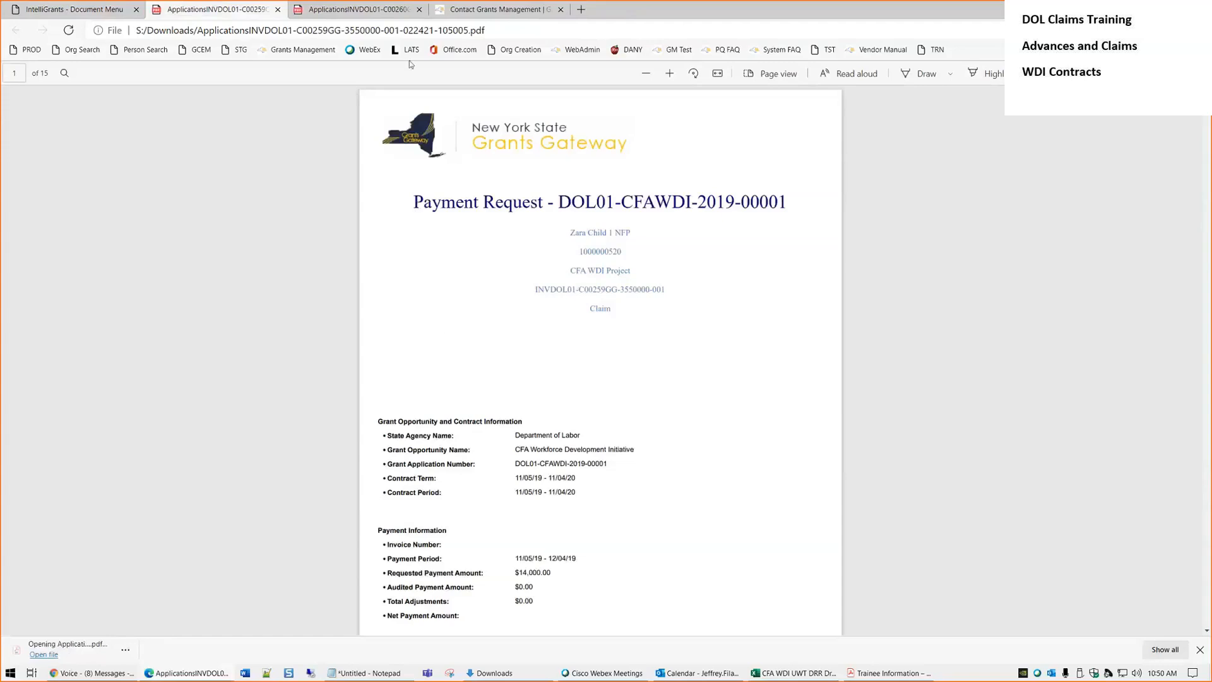
# Zoom in and check the payment request number, organisation id and document number
pyautogui.click(669, 73)
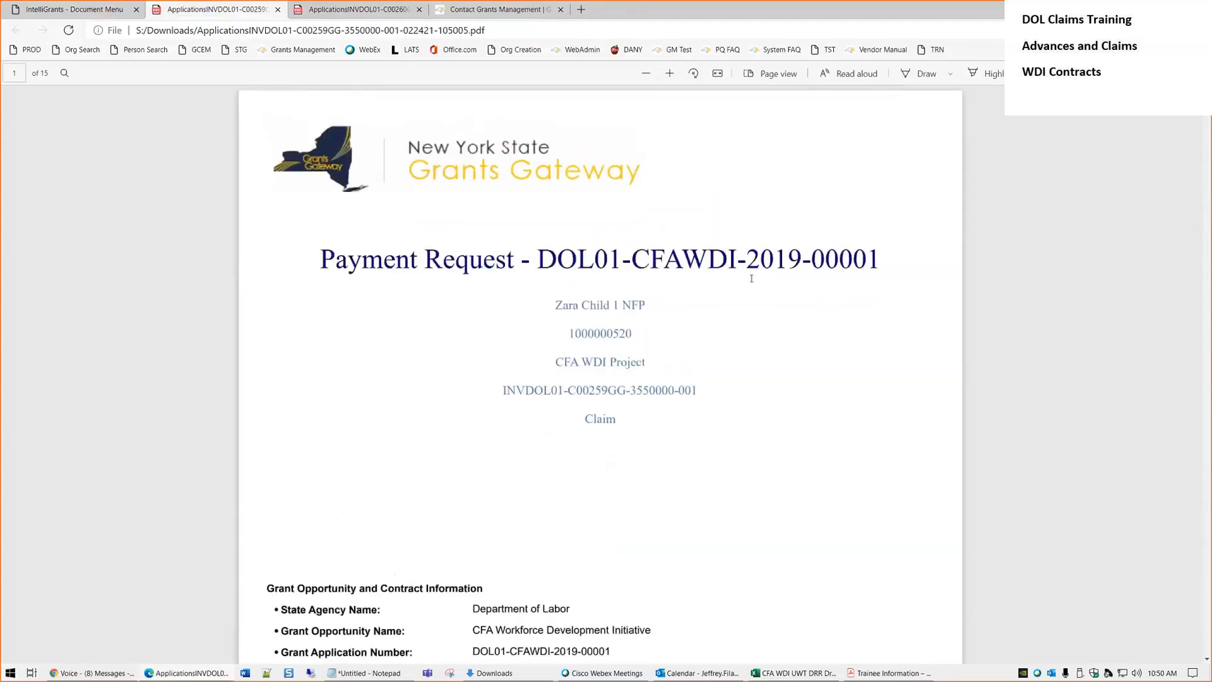
pyautogui.moveTo(656, 245); pyautogui.dragTo(555, 252)
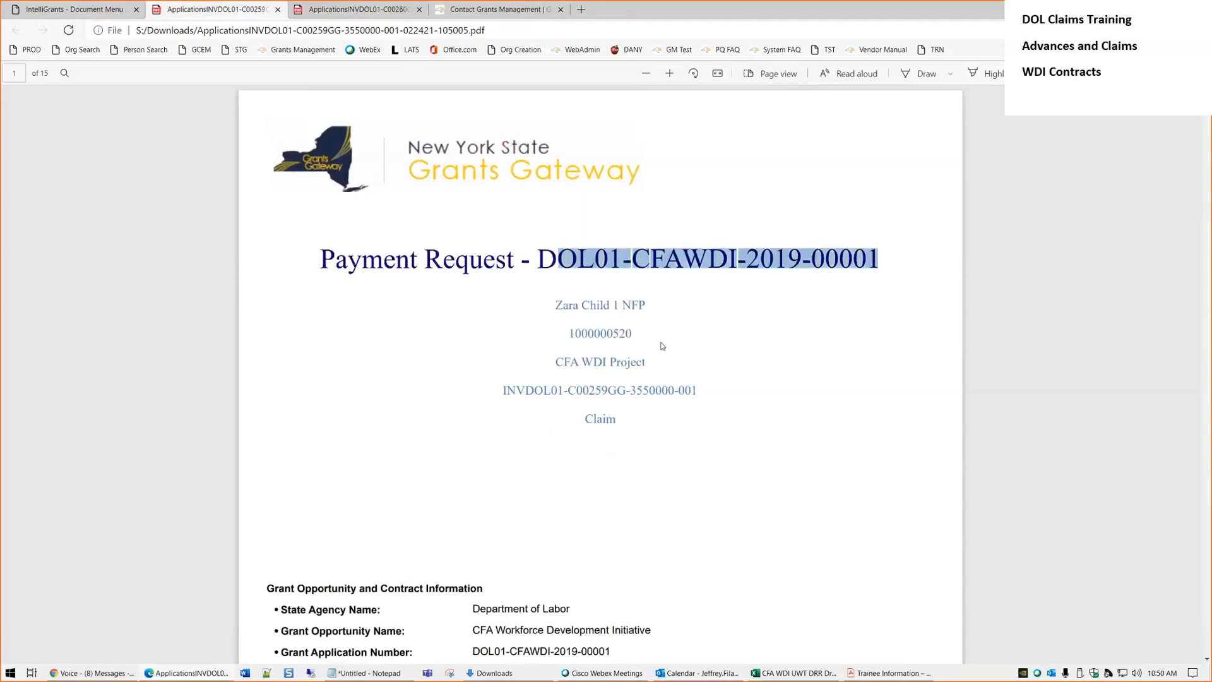
pyautogui.moveTo(639, 332); pyautogui.dragTo(564, 330)
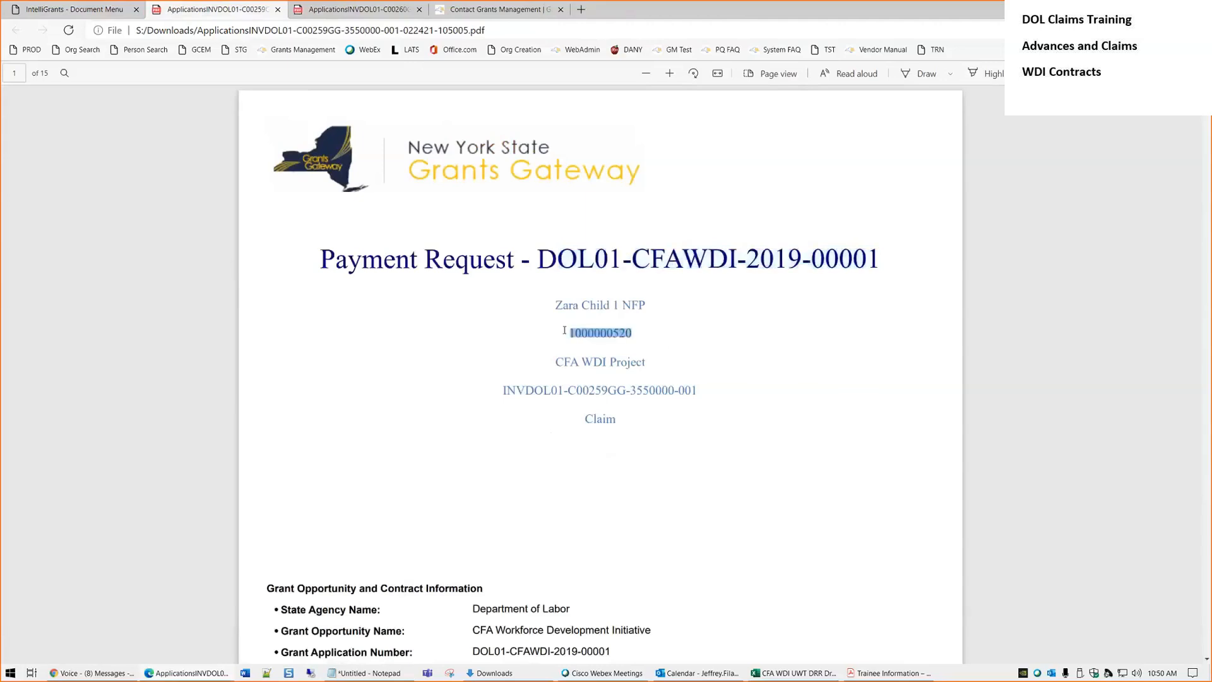
pyautogui.moveTo(708, 391); pyautogui.dragTo(521, 390)
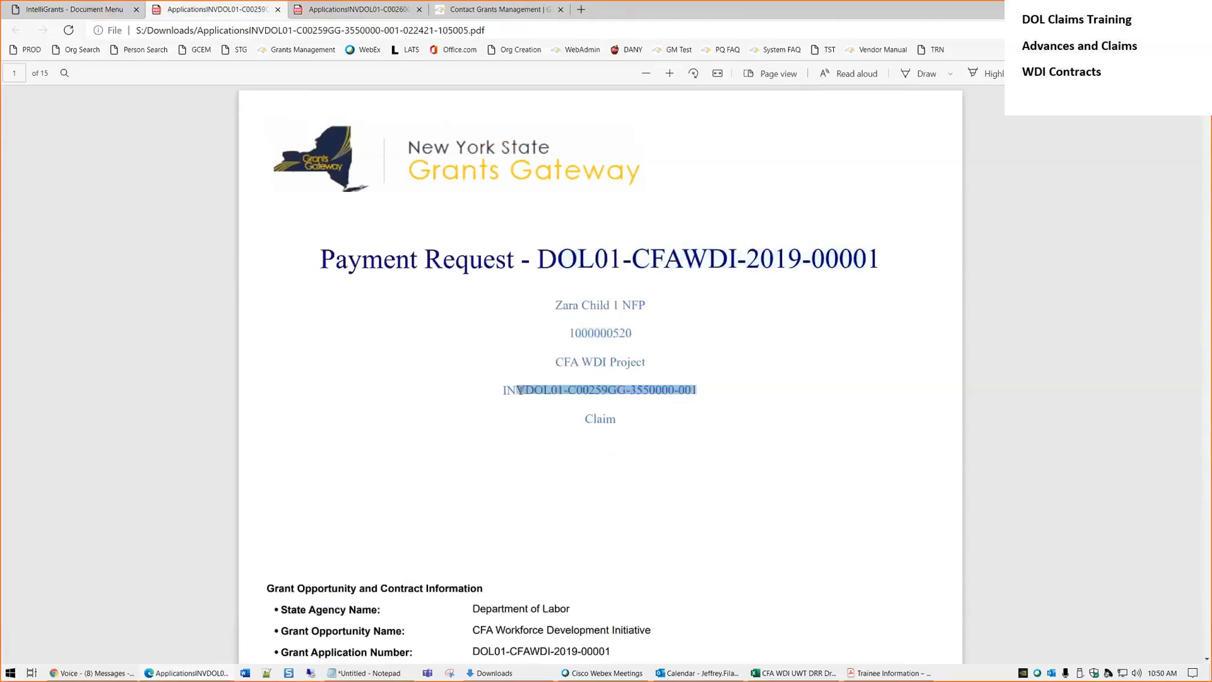
pyautogui.click(675, 428)
pyautogui.scroll(-3, 678, 426)
pyautogui.scroll(2, 673, 361)
# Verify the 11/05/19–12/04/19 period and $14,000.00 request, then scroll through claim tables to Payee Certification
pyautogui.moveTo(625, 339); pyautogui.dragTo(588, 331)
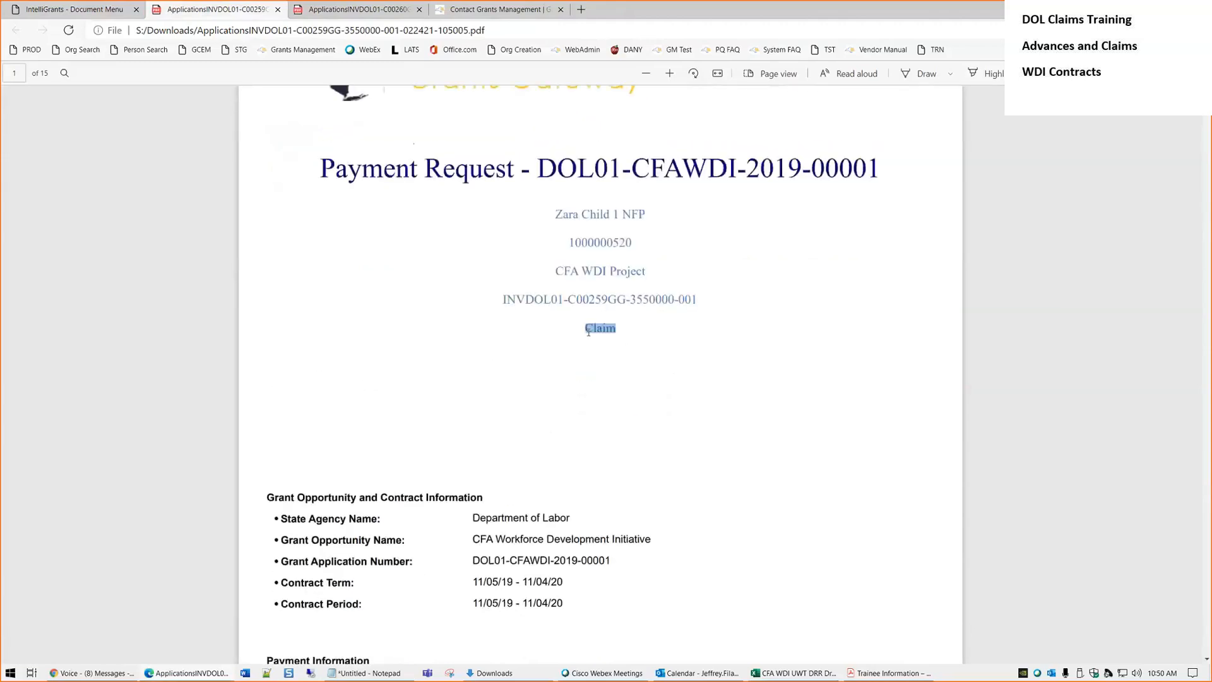
pyautogui.scroll(-5, 637, 389)
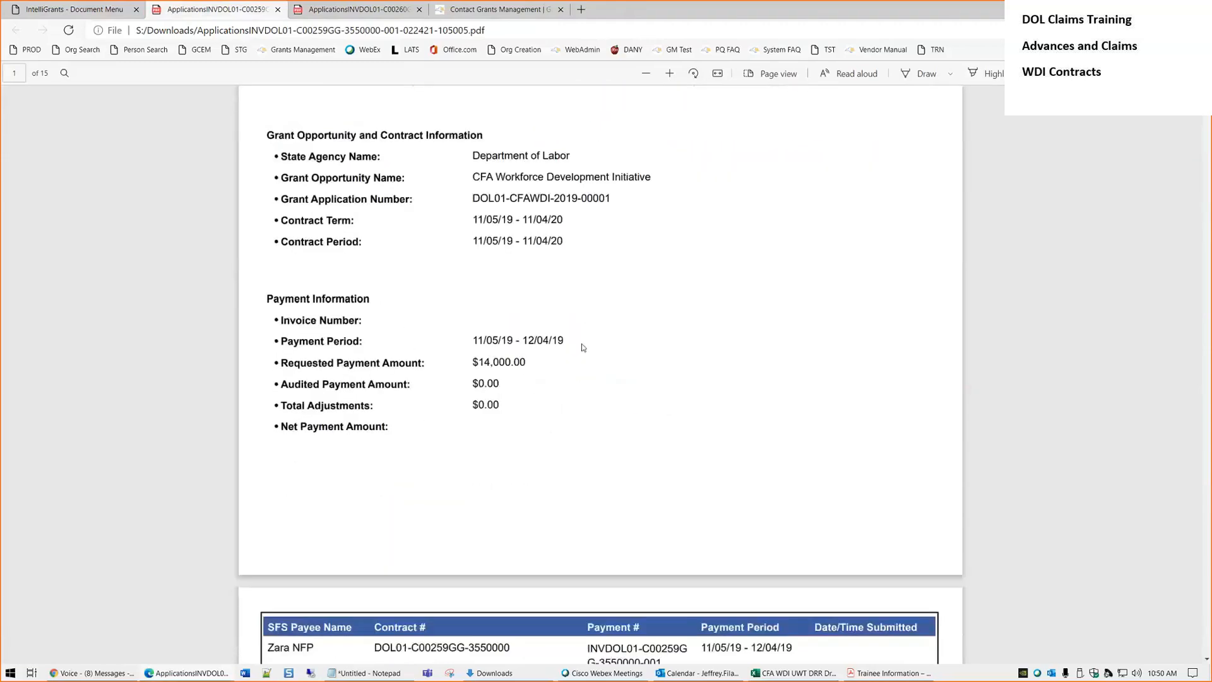
pyautogui.tripleClick(568, 342)
pyautogui.tripleClick(517, 361)
pyautogui.scroll(-4, 697, 380)
pyautogui.scroll(-4, 697, 379)
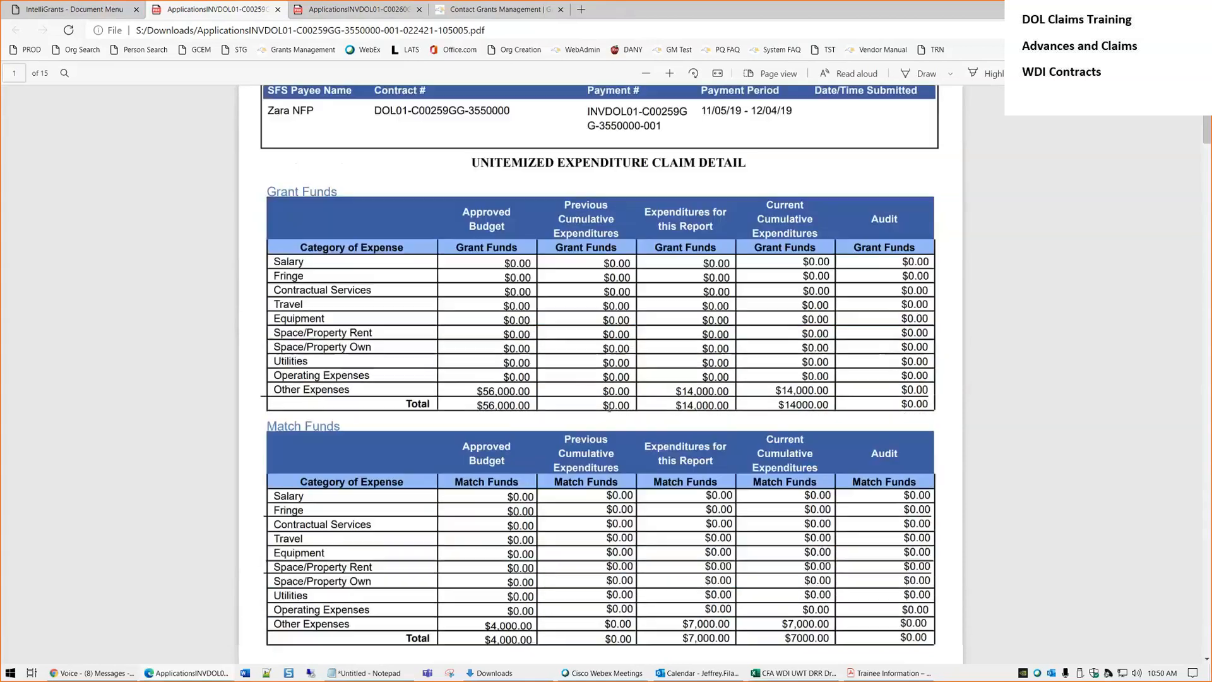
pyautogui.scroll(5, 604, 400)
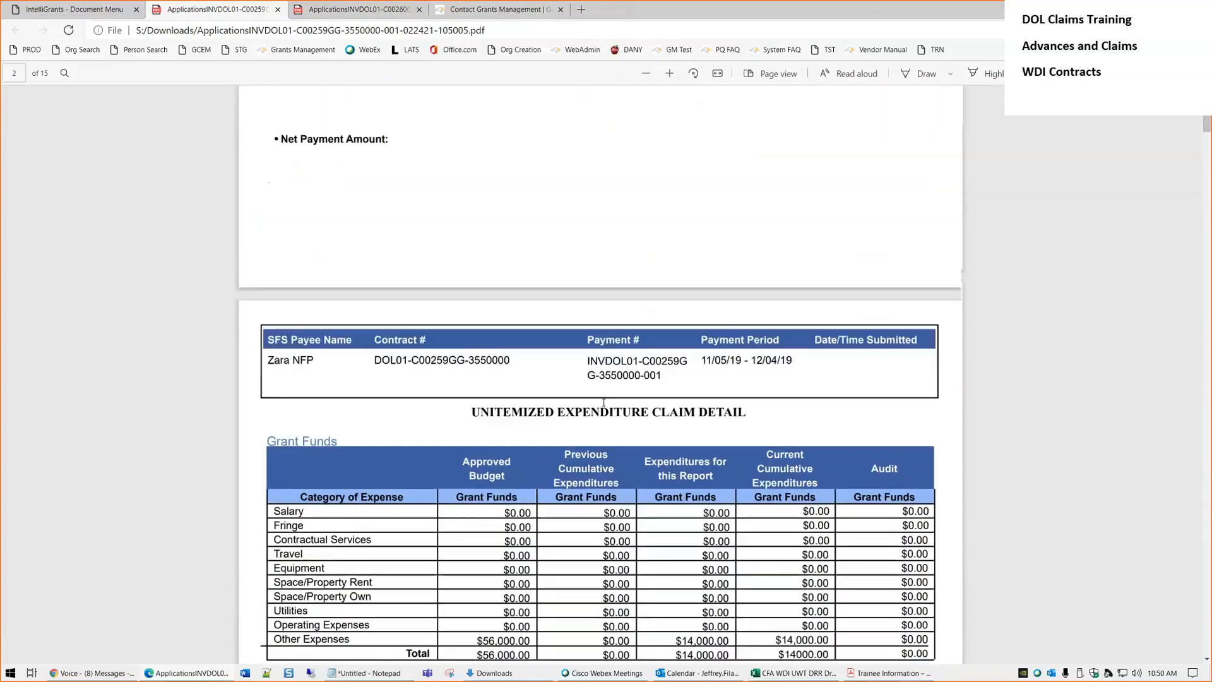
pyautogui.scroll(-3, 605, 402)
pyautogui.scroll(-2, 604, 398)
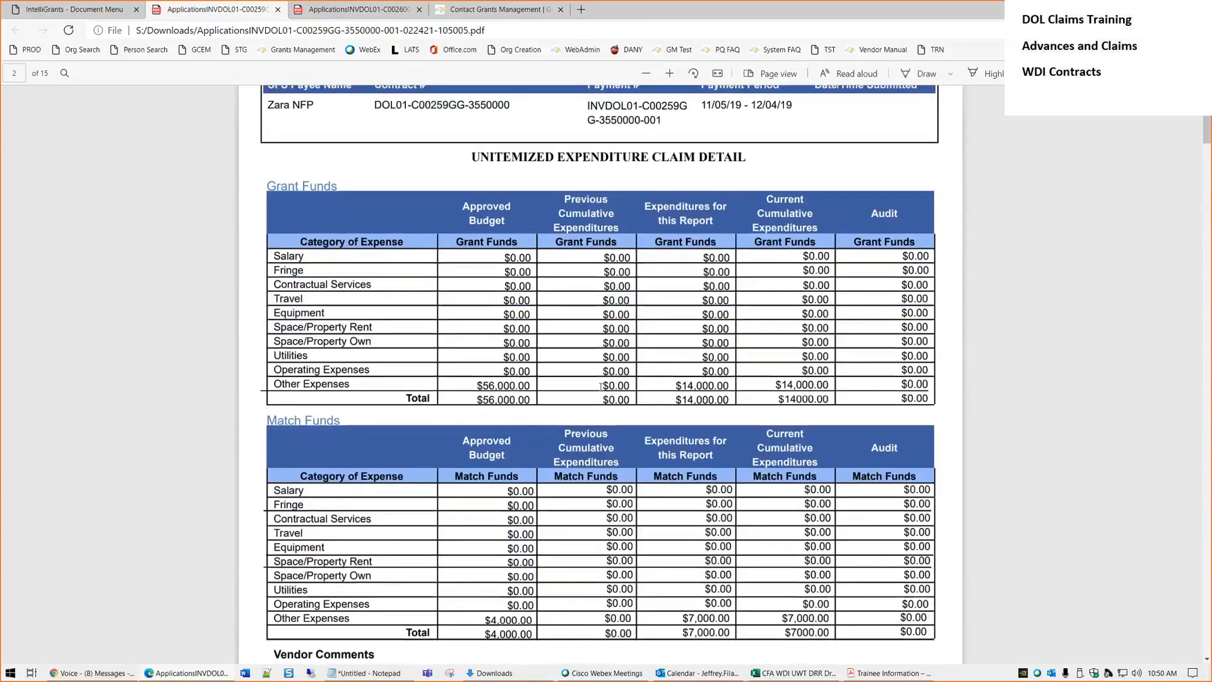
pyautogui.scroll(-2, 601, 387)
pyautogui.moveTo(675, 295); pyautogui.dragTo(731, 296)
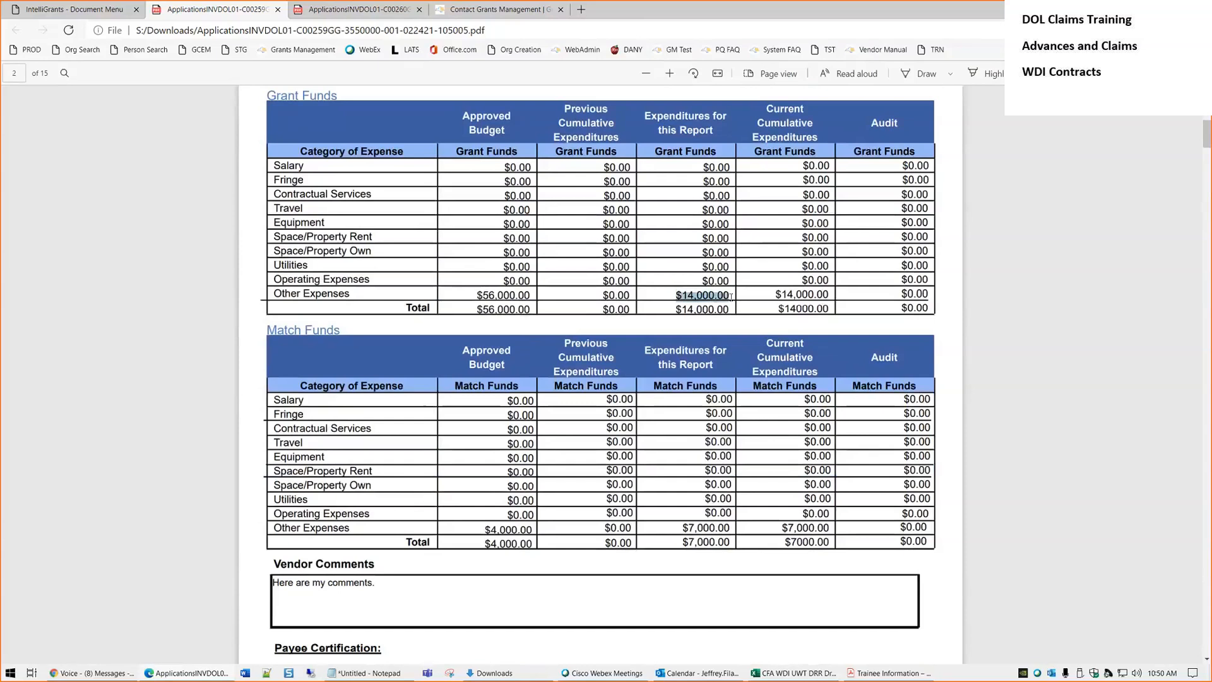
pyautogui.scroll(-3, 664, 339)
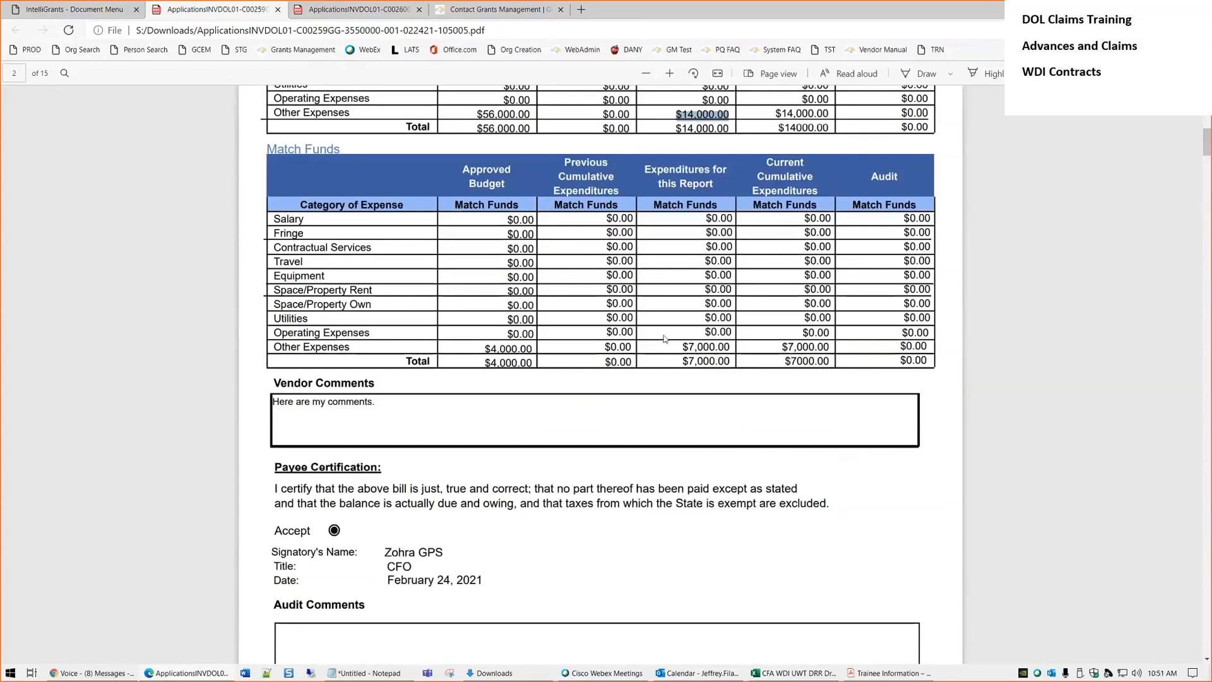
pyautogui.click(385, 402)
pyautogui.scroll(-4, 406, 326)
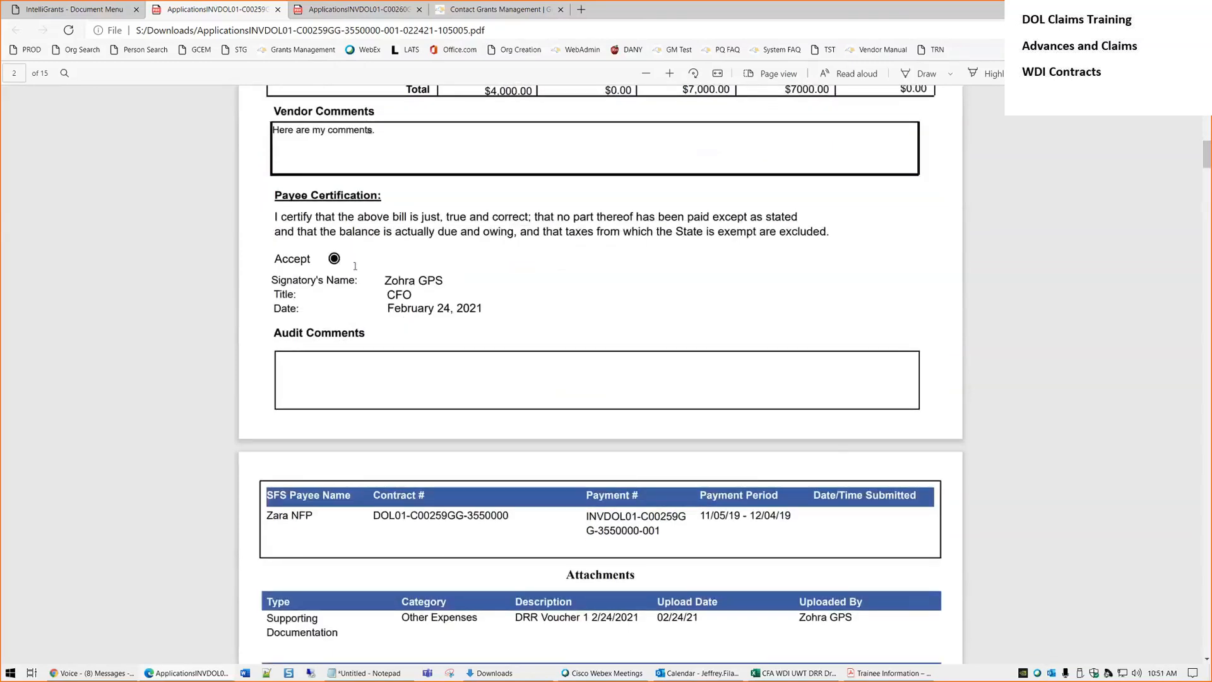
# Check the four attachments: DRR Voucher 1, TIF Voucher 1, Backup Voucher 1, Backup 2 Voucher 1
pyautogui.scroll(-5, 371, 267)
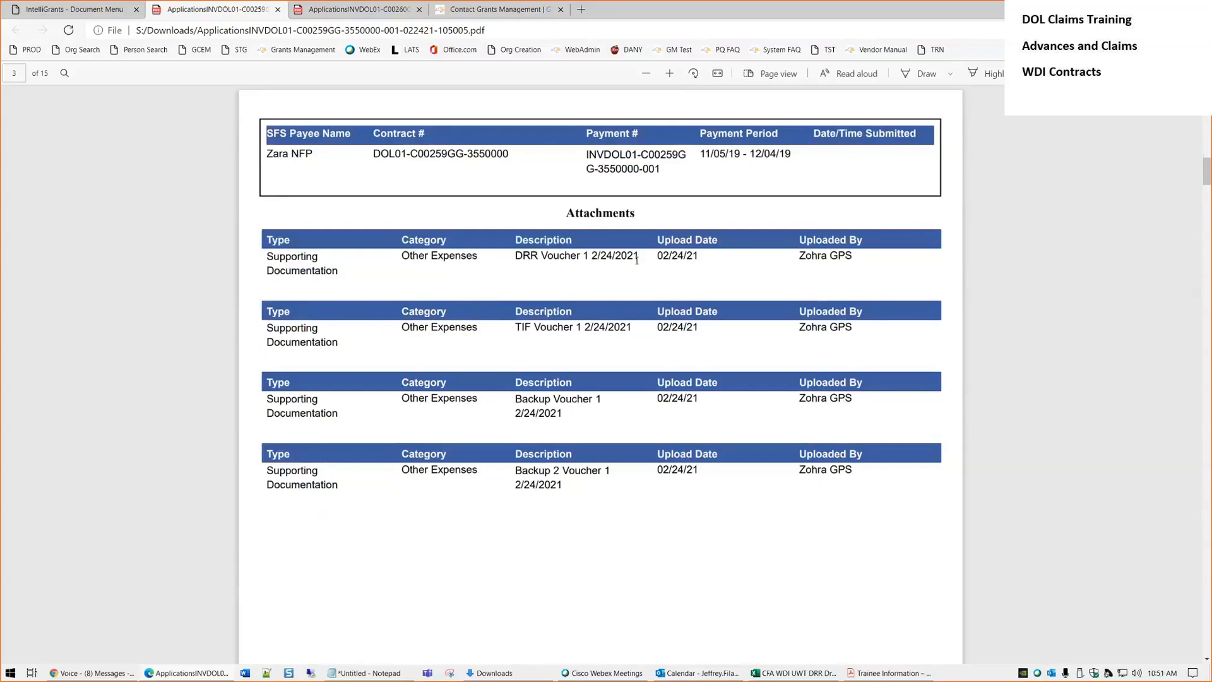
pyautogui.moveTo(535, 258); pyautogui.dragTo(522, 258)
pyautogui.click(523, 259)
pyautogui.moveTo(636, 330); pyautogui.dragTo(524, 328)
pyautogui.click(547, 269)
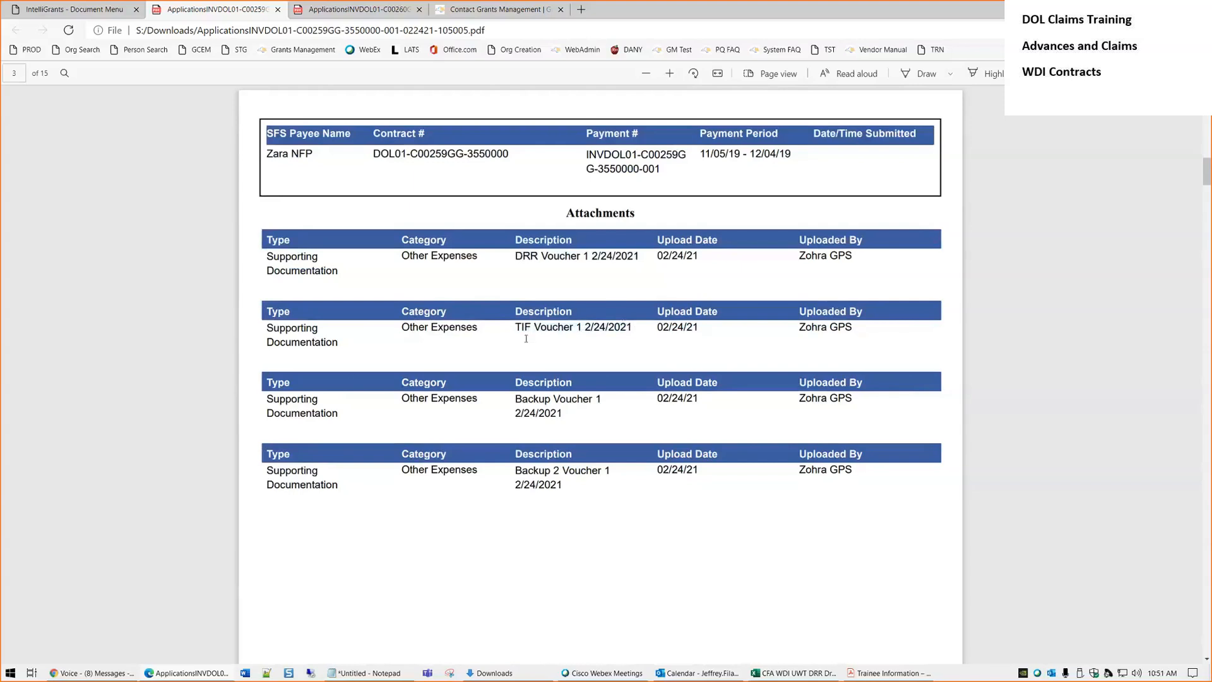
pyautogui.moveTo(572, 414); pyautogui.dragTo(526, 397)
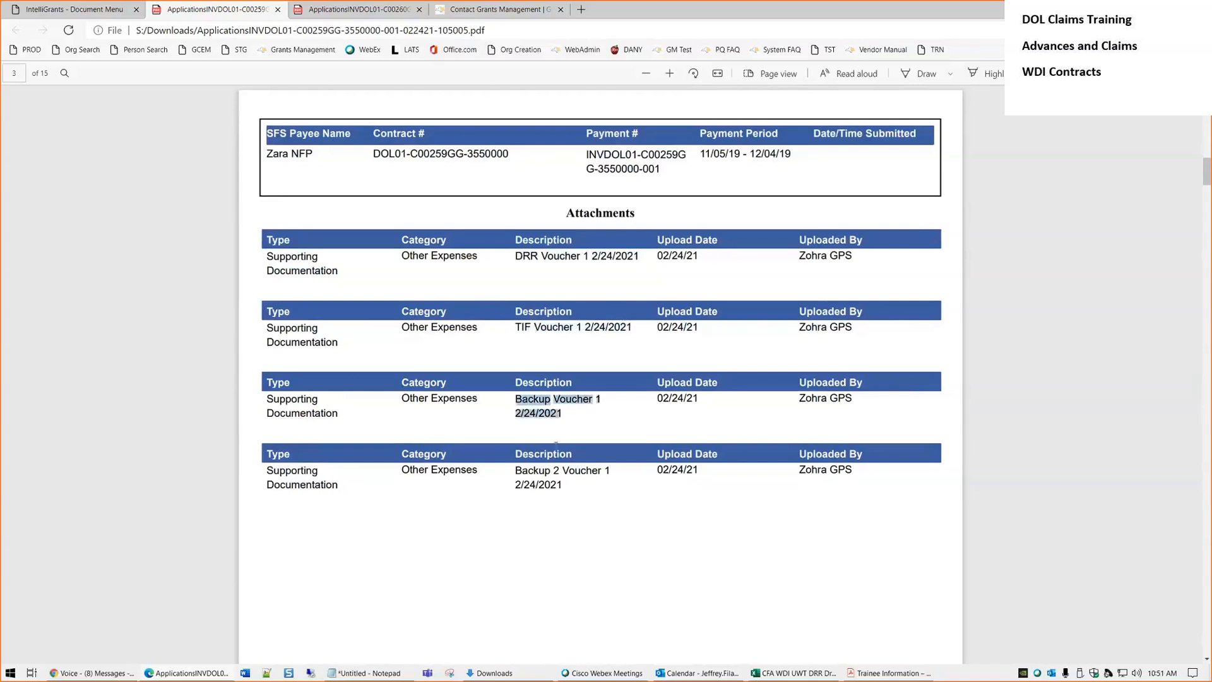
pyautogui.moveTo(567, 487); pyautogui.dragTo(516, 468)
pyautogui.click(581, 484)
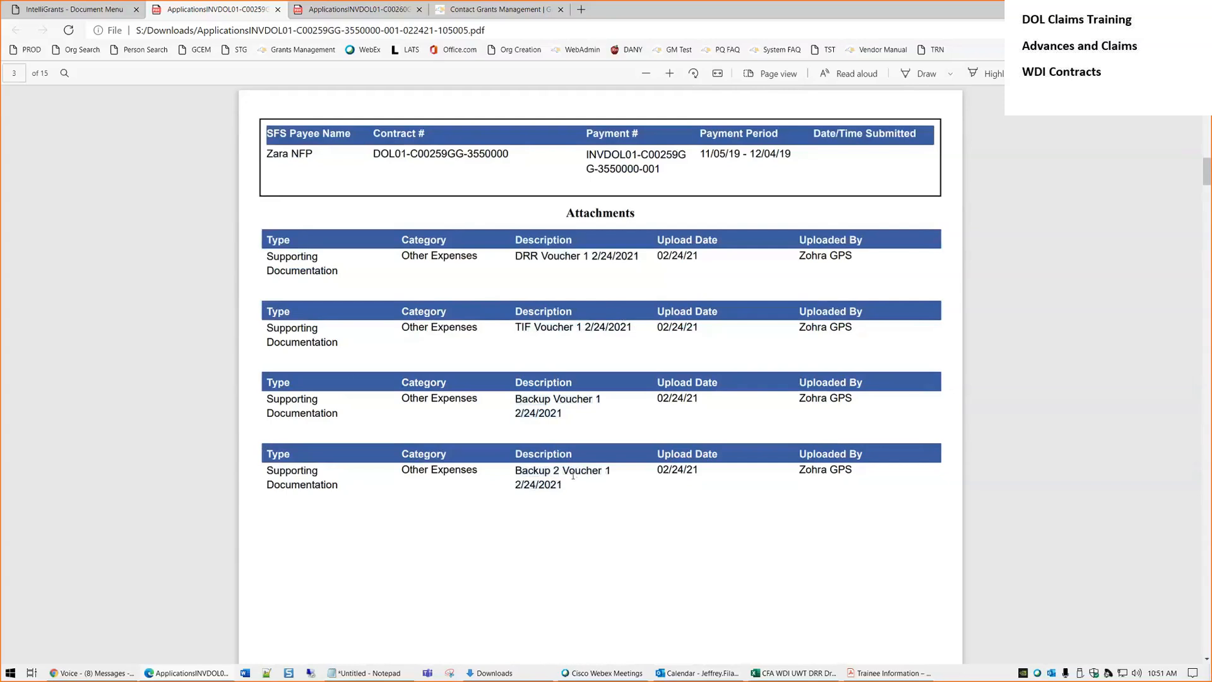
pyautogui.scroll(-5, 580, 460)
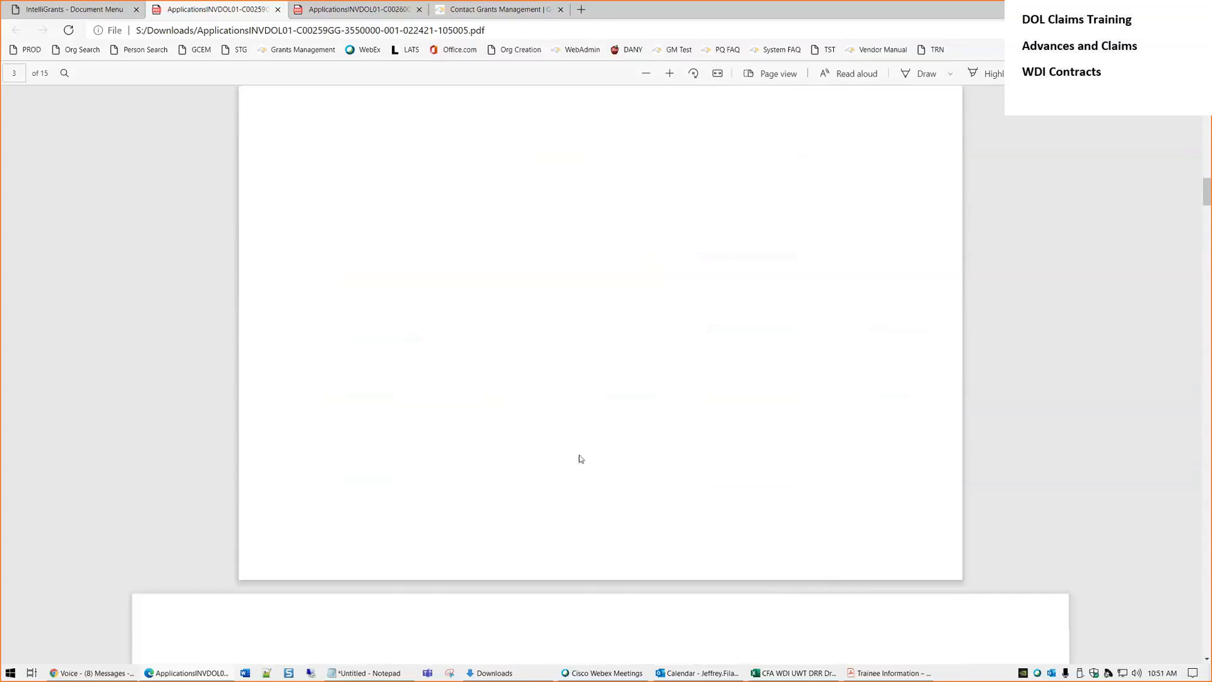
pyautogui.scroll(5, 486, 415)
pyautogui.scroll(-4, 487, 411)
pyautogui.scroll(3, 511, 386)
pyautogui.scroll(-10, 481, 563)
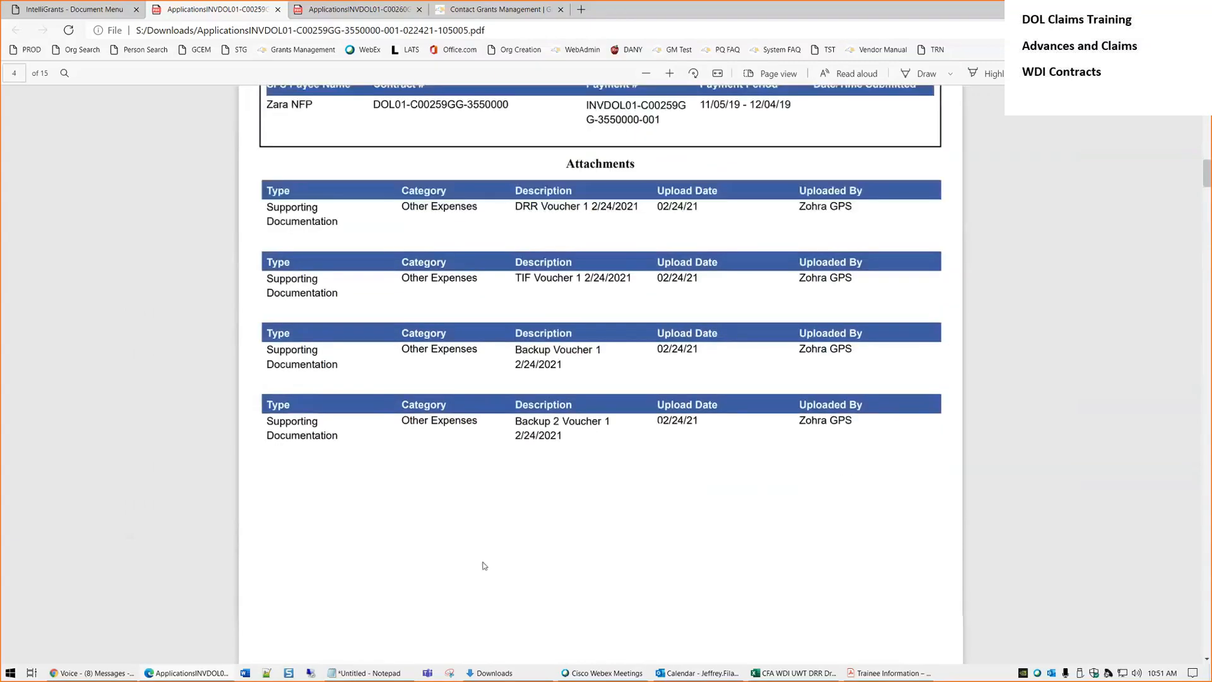
pyautogui.scroll(-15, 488, 549)
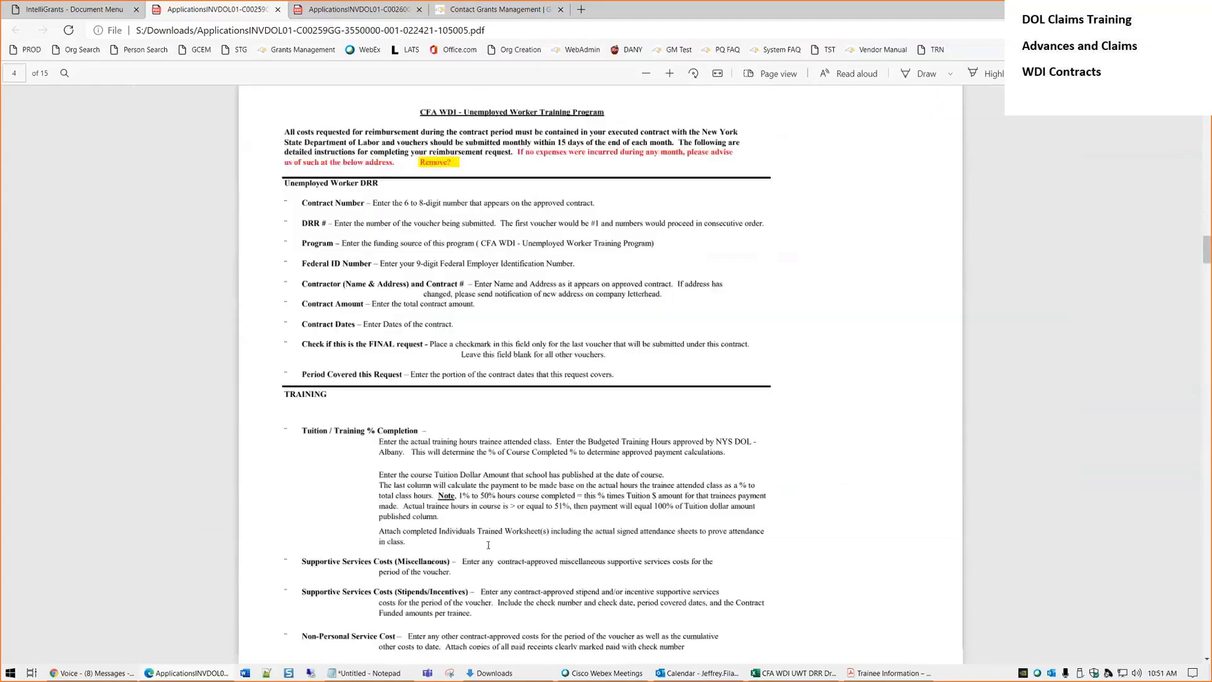
pyautogui.scroll(-4, 488, 547)
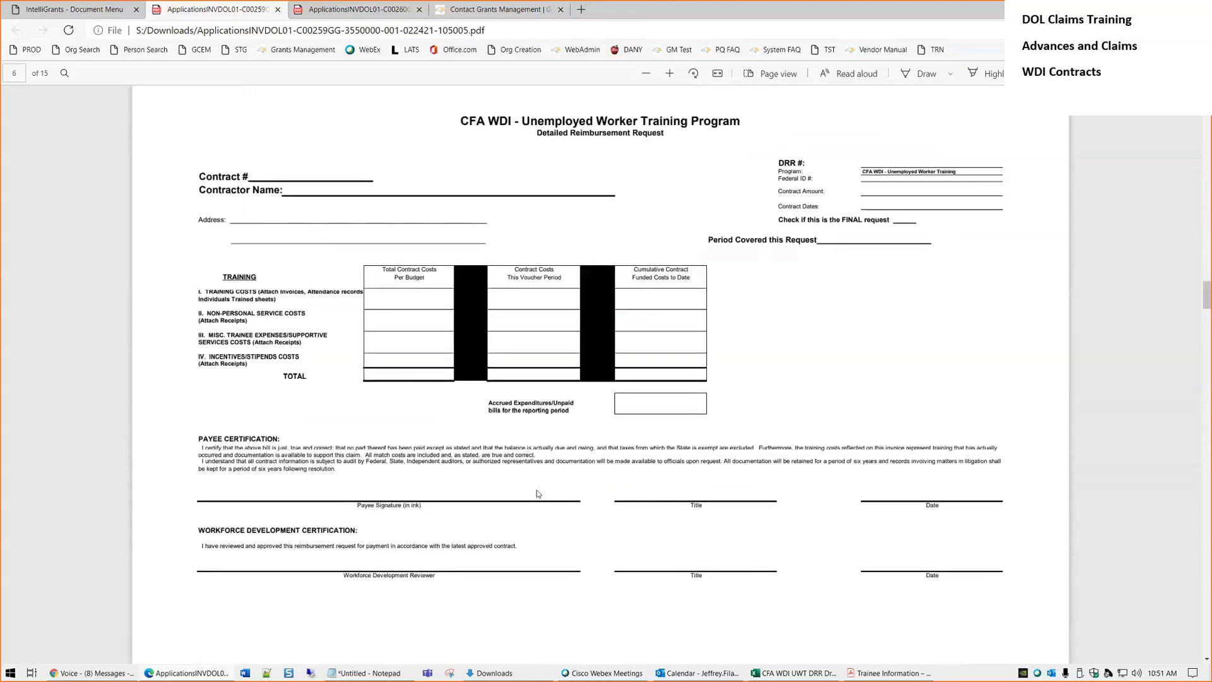
pyautogui.scroll(-15, 539, 425)
pyautogui.scroll(-15, 540, 425)
pyautogui.scroll(6, 543, 420)
pyautogui.scroll(-15, 543, 419)
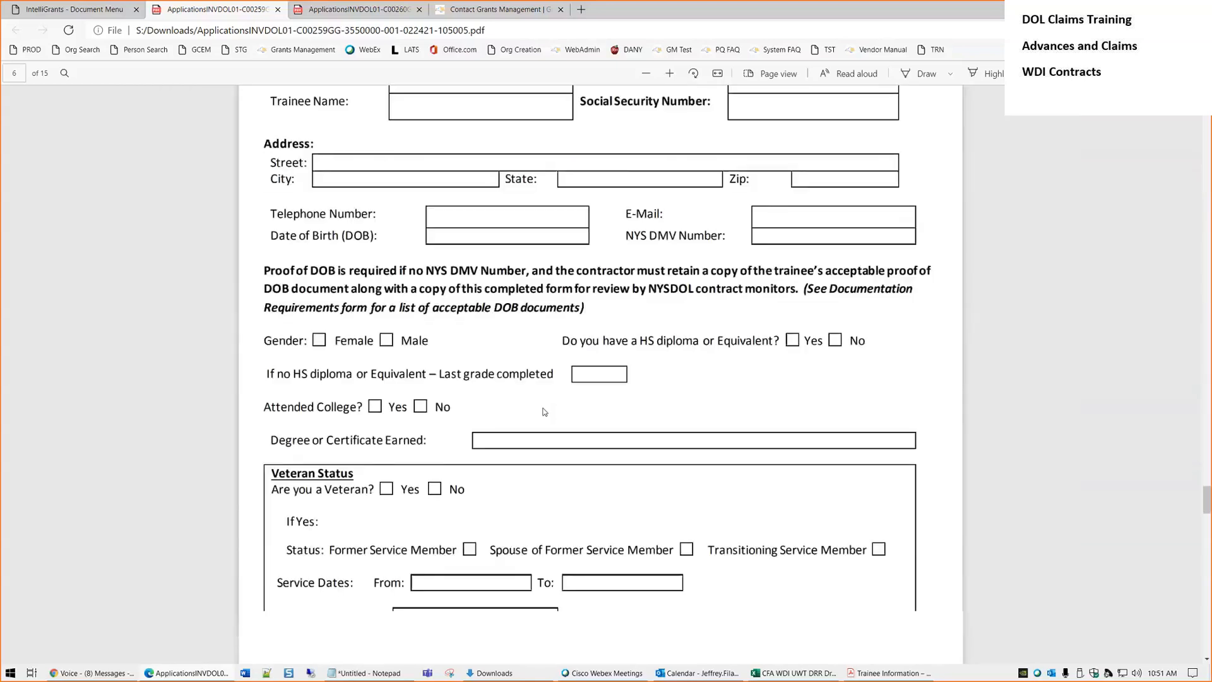
pyautogui.scroll(-1, 544, 411)
pyautogui.scroll(6, 545, 412)
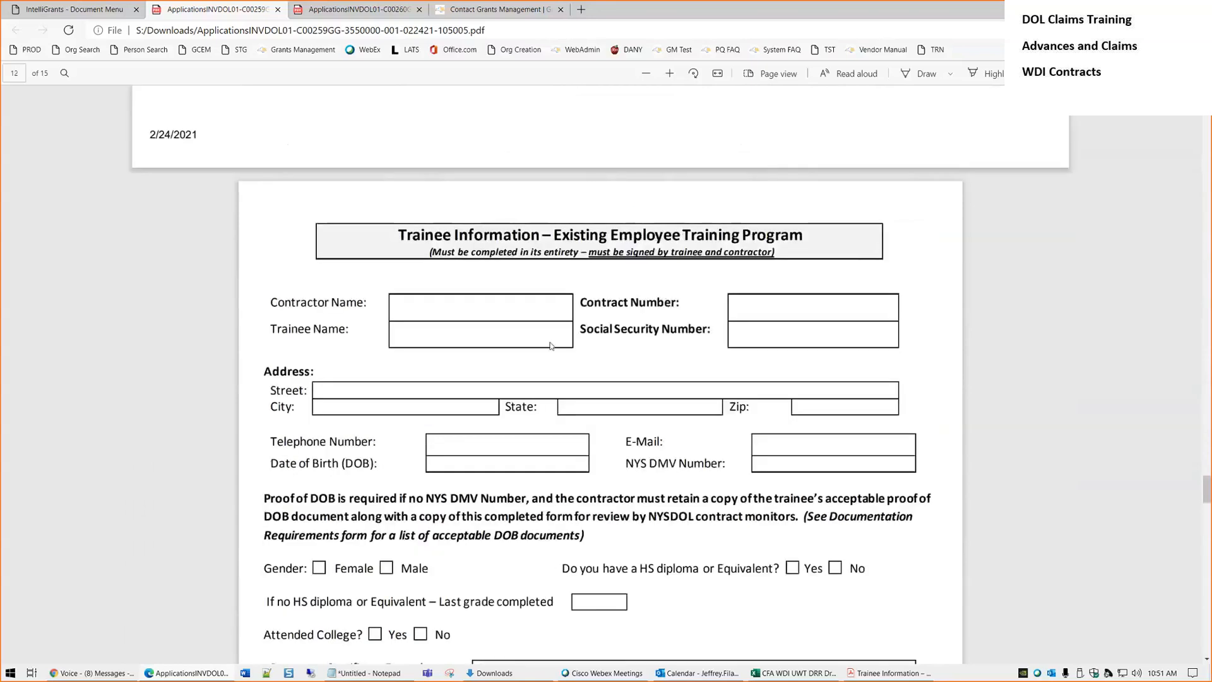
pyautogui.scroll(-5, 549, 344)
pyautogui.scroll(-18, 549, 341)
pyautogui.scroll(-15, 551, 341)
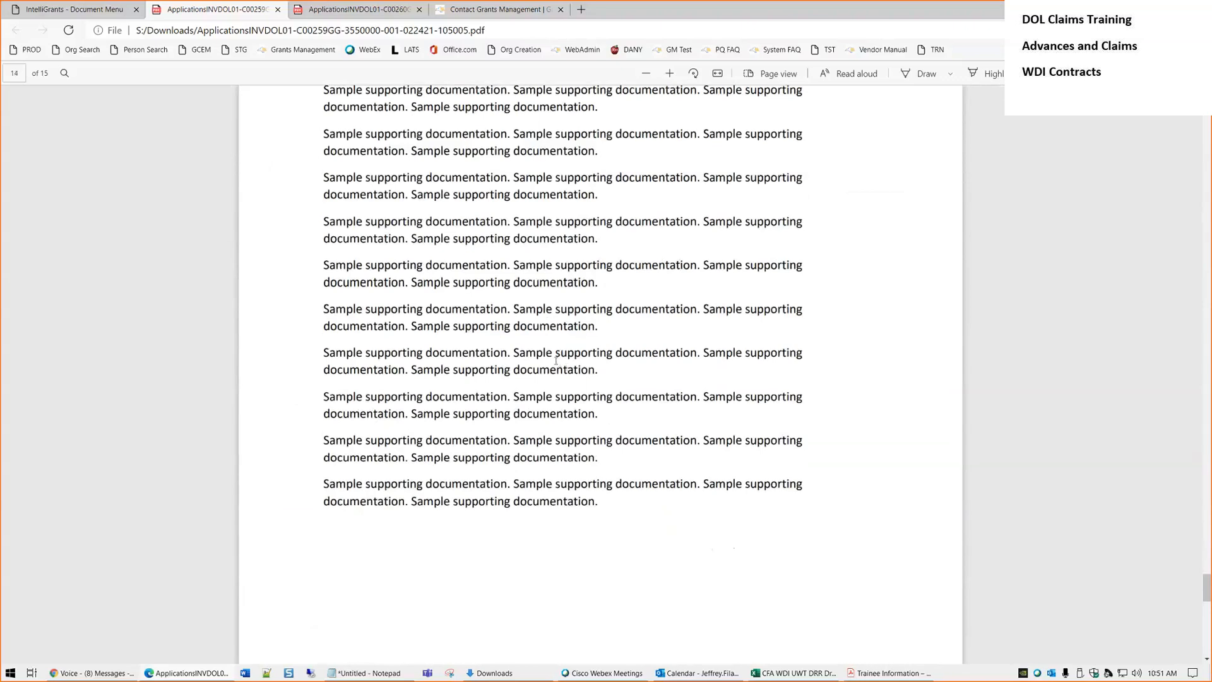
pyautogui.scroll(5, 556, 359)
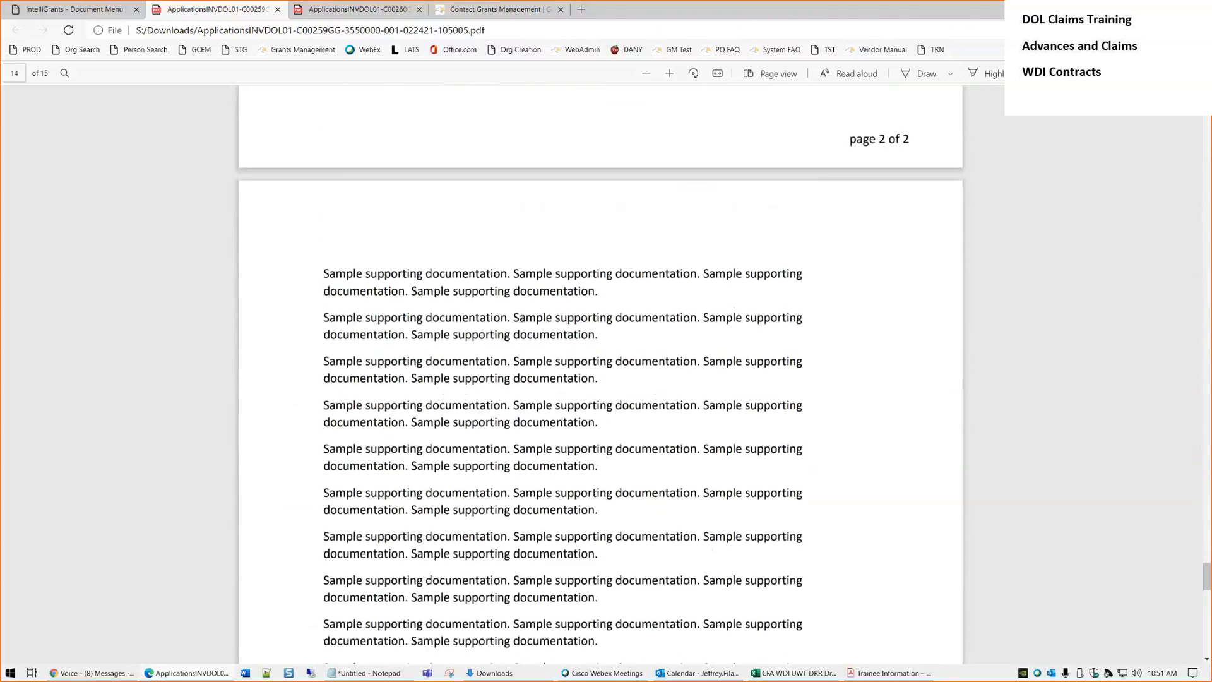
pyautogui.moveTo(323, 273); pyautogui.dragTo(612, 325)
pyautogui.scroll(-10, 615, 378)
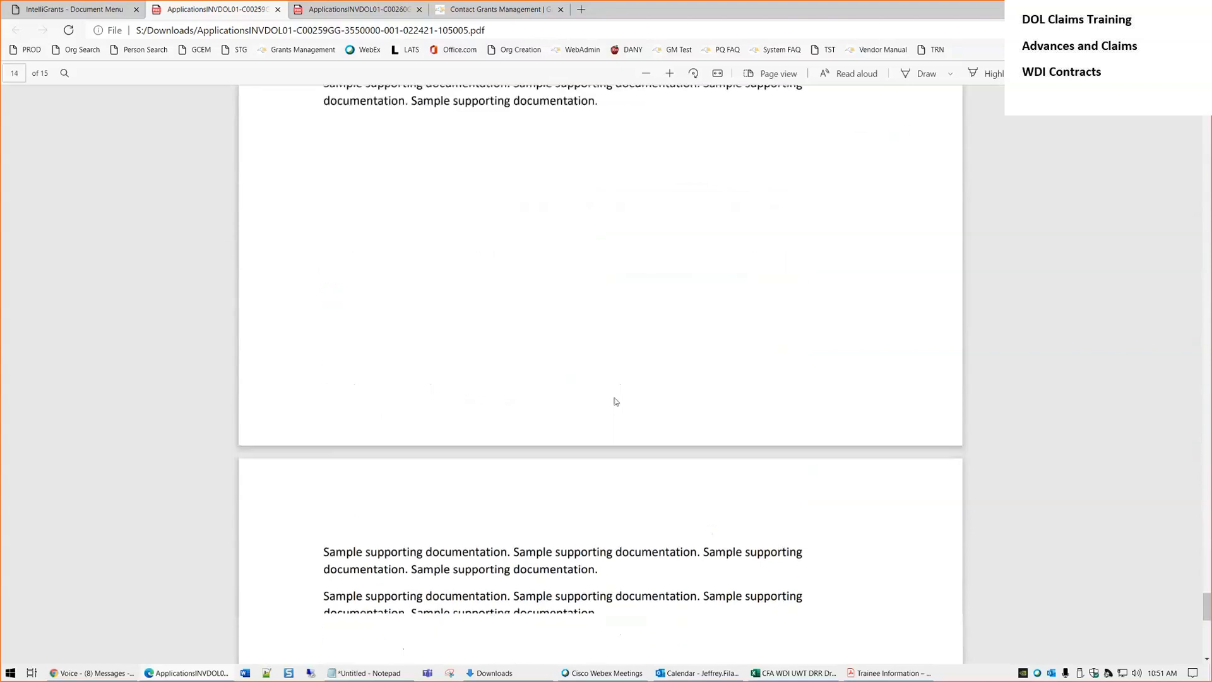
pyautogui.scroll(-5, 615, 401)
pyautogui.moveTo(347, 232); pyautogui.dragTo(475, 293)
pyautogui.scroll(-7, 519, 414)
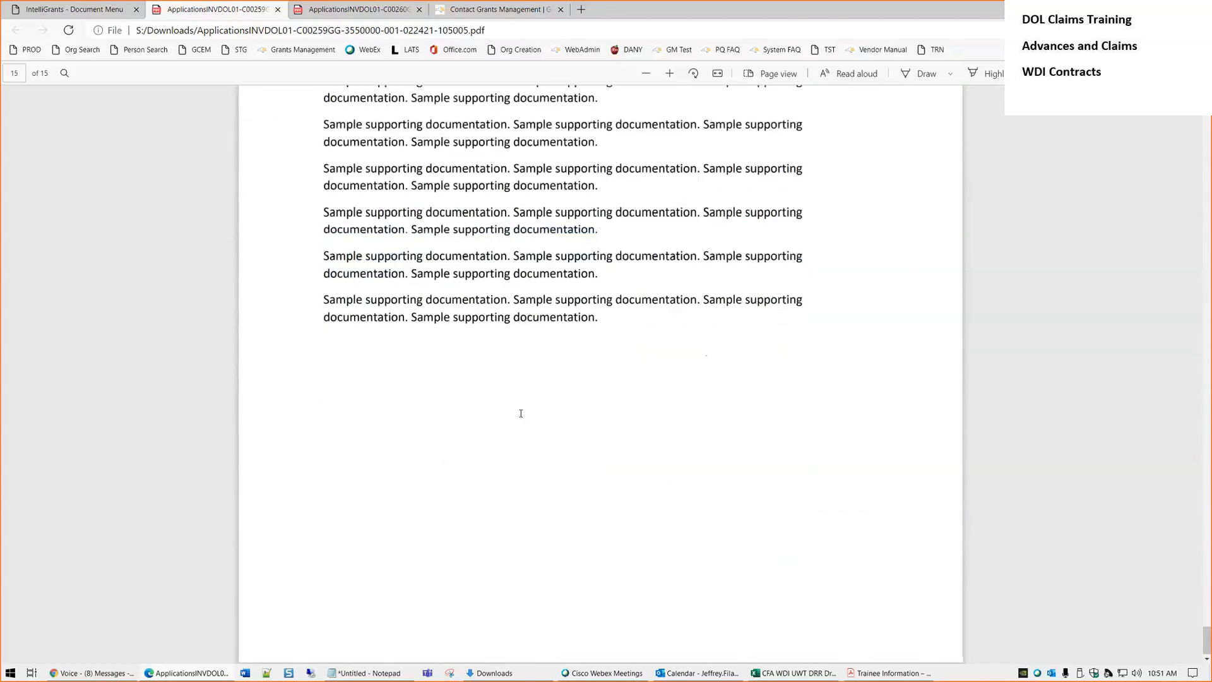
pyautogui.scroll(10, 522, 415)
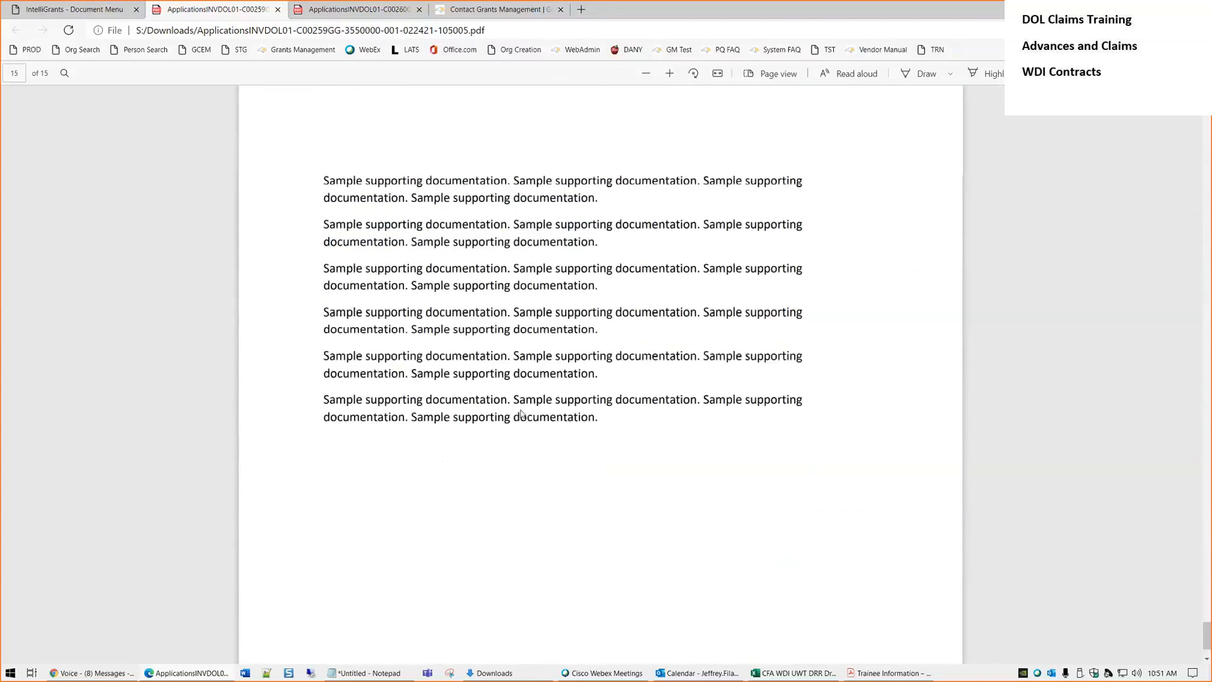
pyautogui.scroll(7, 523, 407)
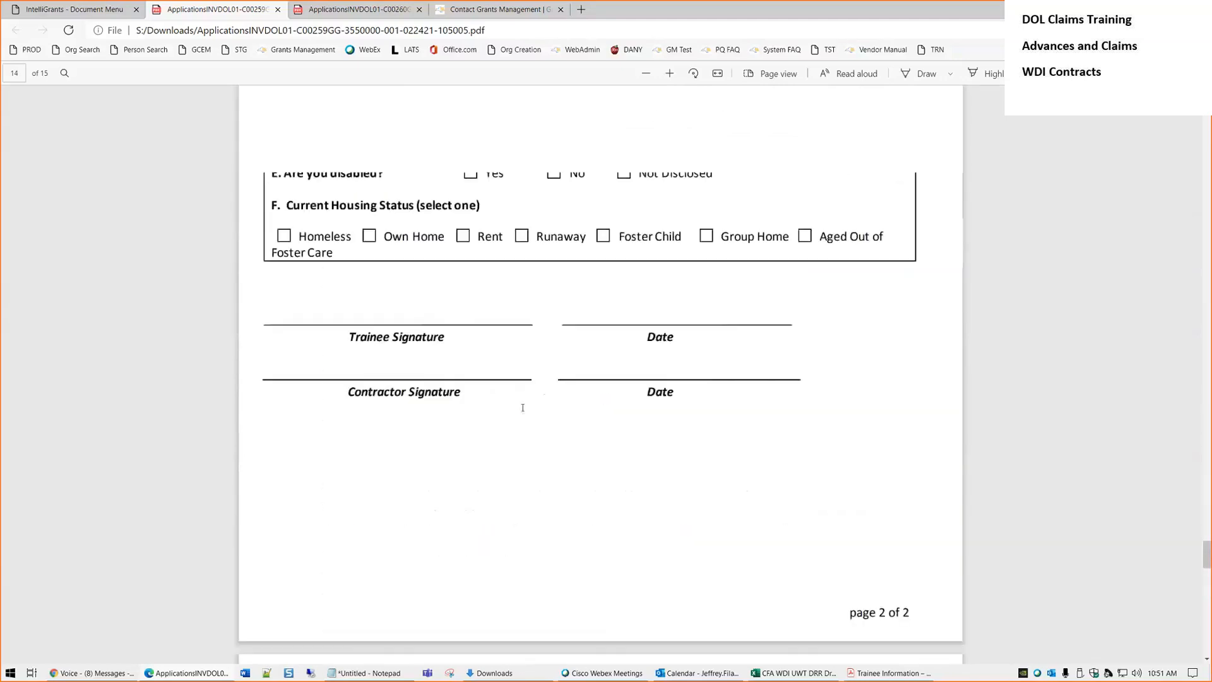
pyautogui.moveTo(879, 629); pyautogui.dragTo(909, 629)
pyautogui.click(634, 503)
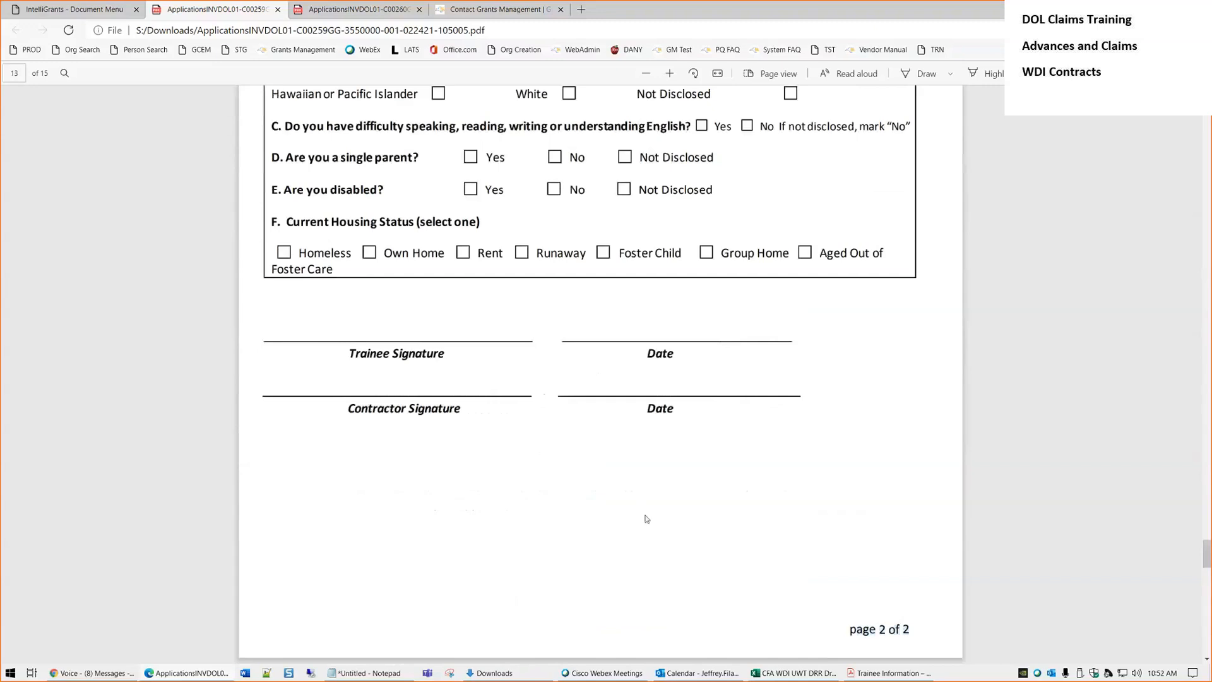
pyautogui.scroll(-6, 644, 517)
pyautogui.scroll(-13, 649, 519)
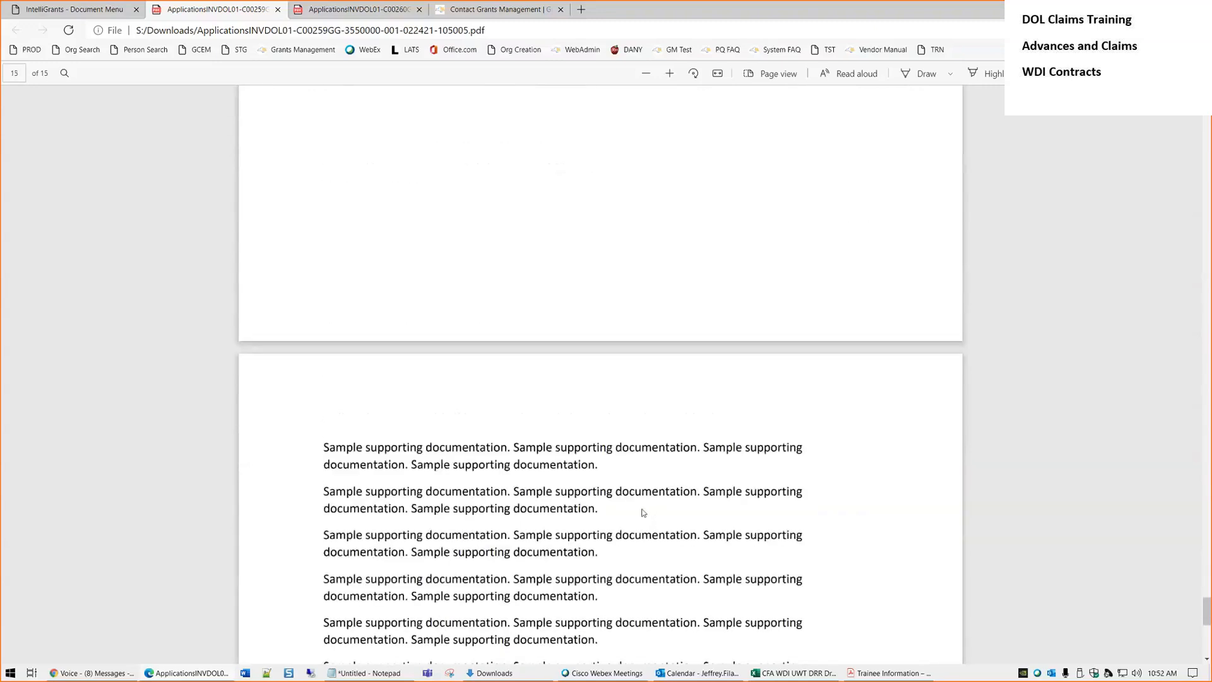
pyautogui.scroll(-5, 644, 513)
pyautogui.scroll(11, 642, 510)
pyautogui.scroll(10, 643, 509)
pyautogui.scroll(-5, 646, 508)
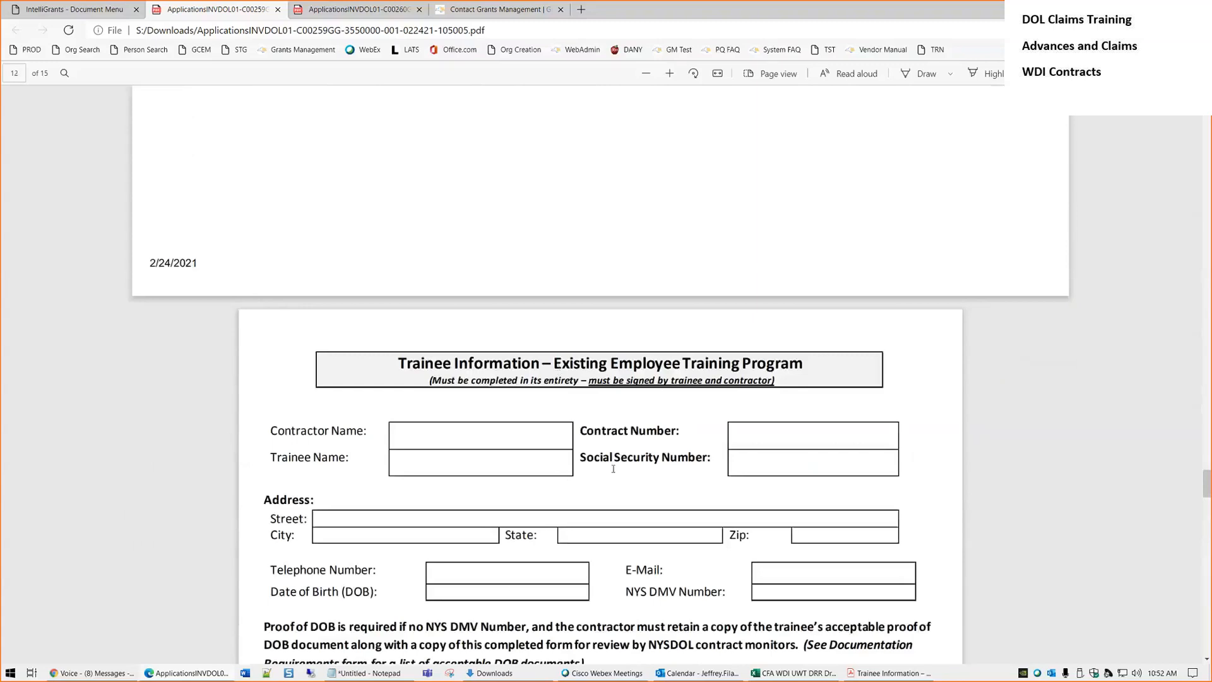
pyautogui.scroll(20, 613, 469)
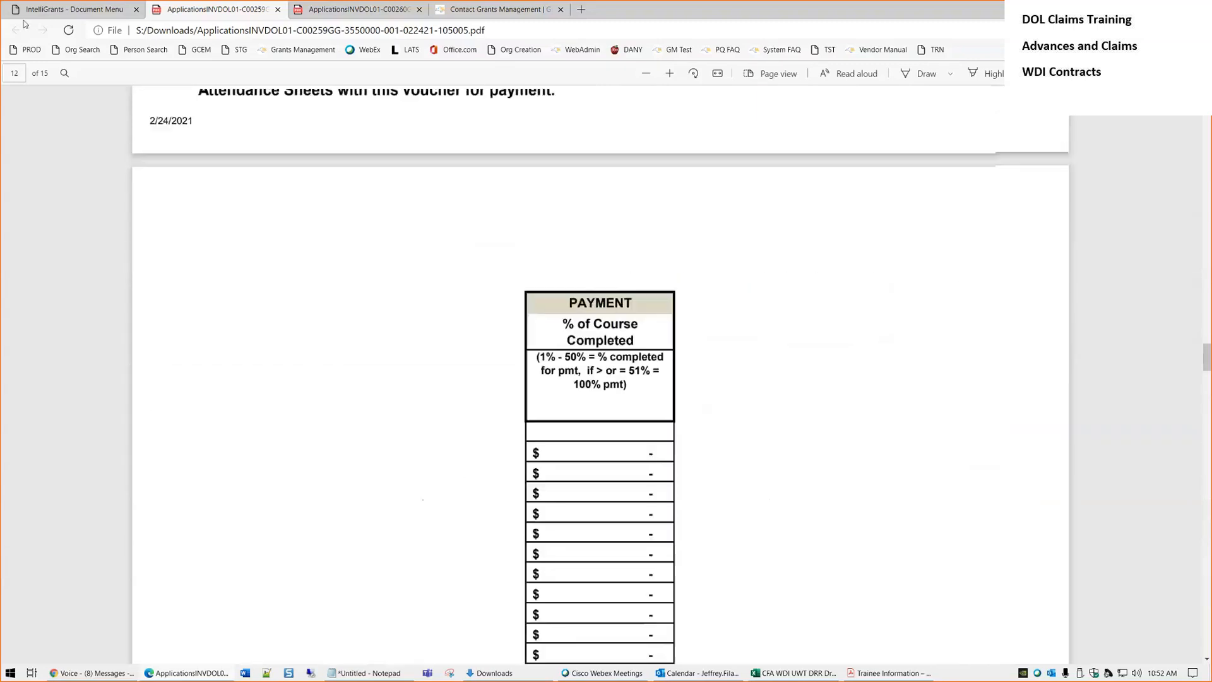
# Apply the Payment Submitted status to the $14,000.00 claim through Status Changes
pyautogui.click(86, 10)
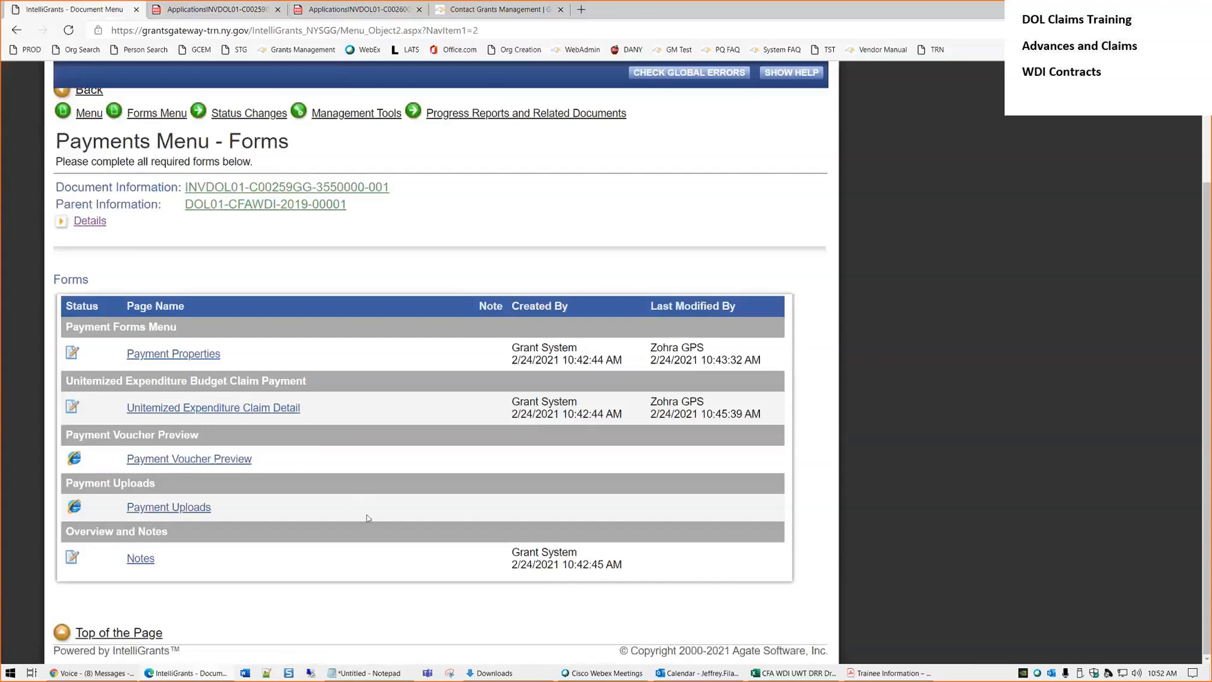
pyautogui.scroll(2, 369, 516)
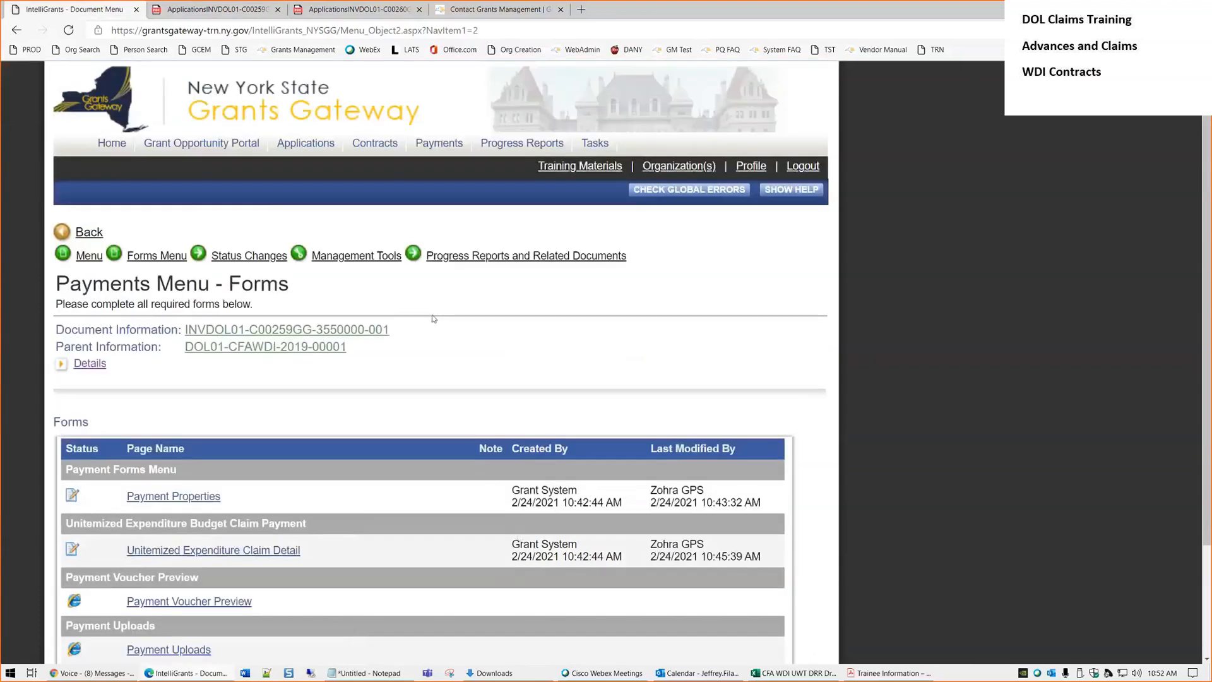
pyautogui.click(226, 257)
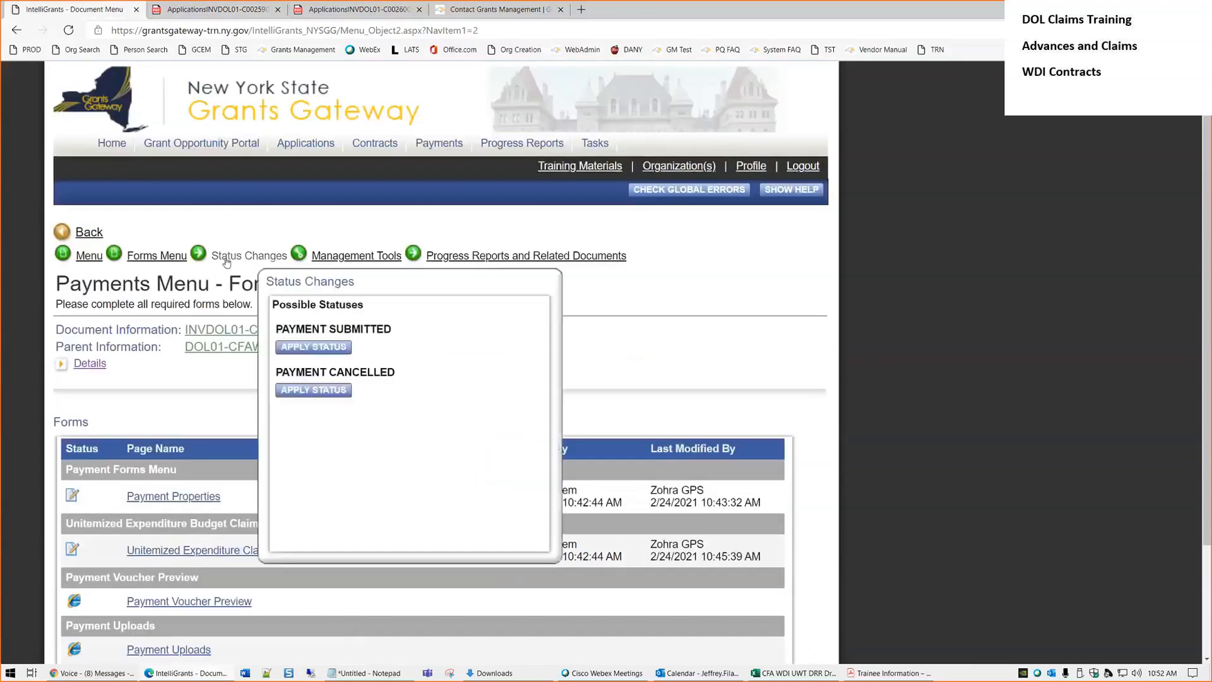
pyautogui.click(309, 349)
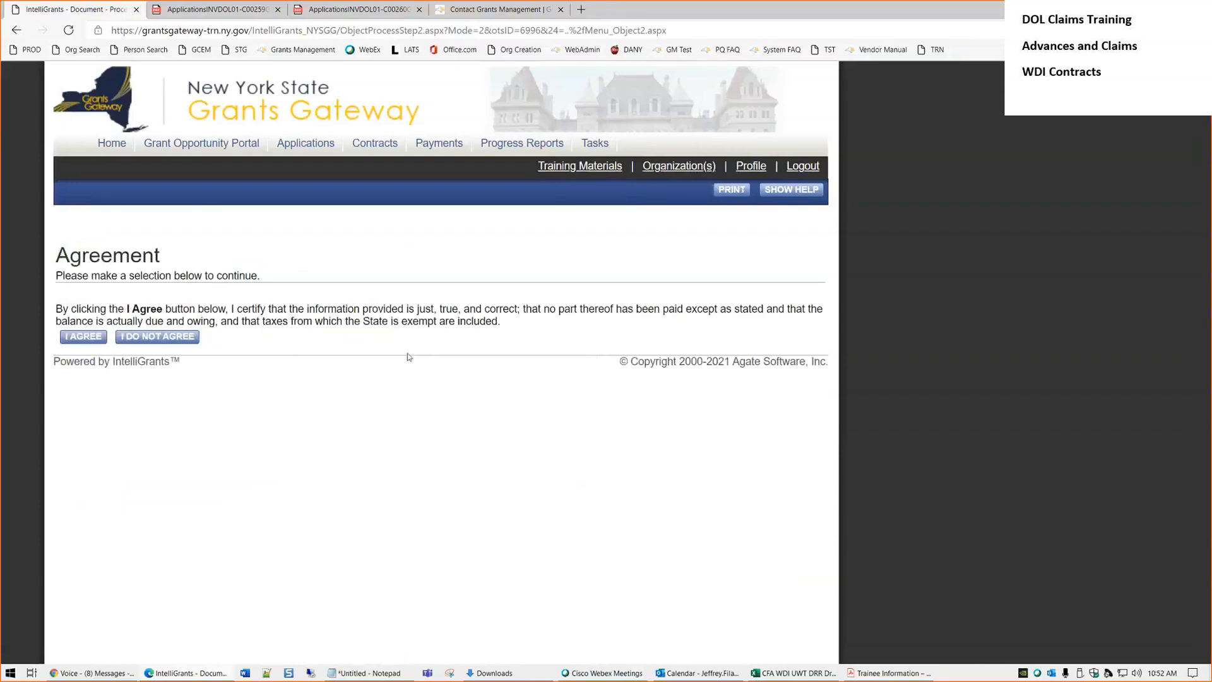
# Agree to the payment certification to submit the $14,000.00 claim
pyautogui.click(85, 341)
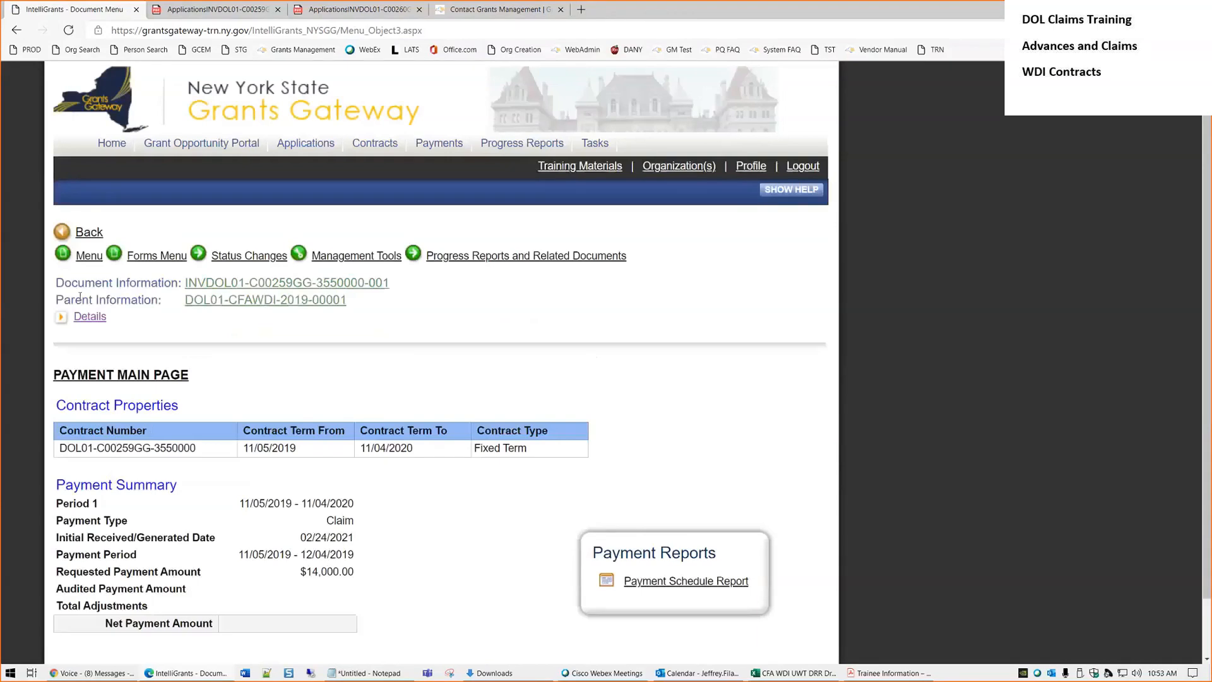
# Confirm the claim's current status is Payment in Review (PM), then return to the Forms page
pyautogui.click(96, 317)
pyautogui.moveTo(622, 385); pyautogui.dragTo(504, 383)
pyautogui.click(541, 395)
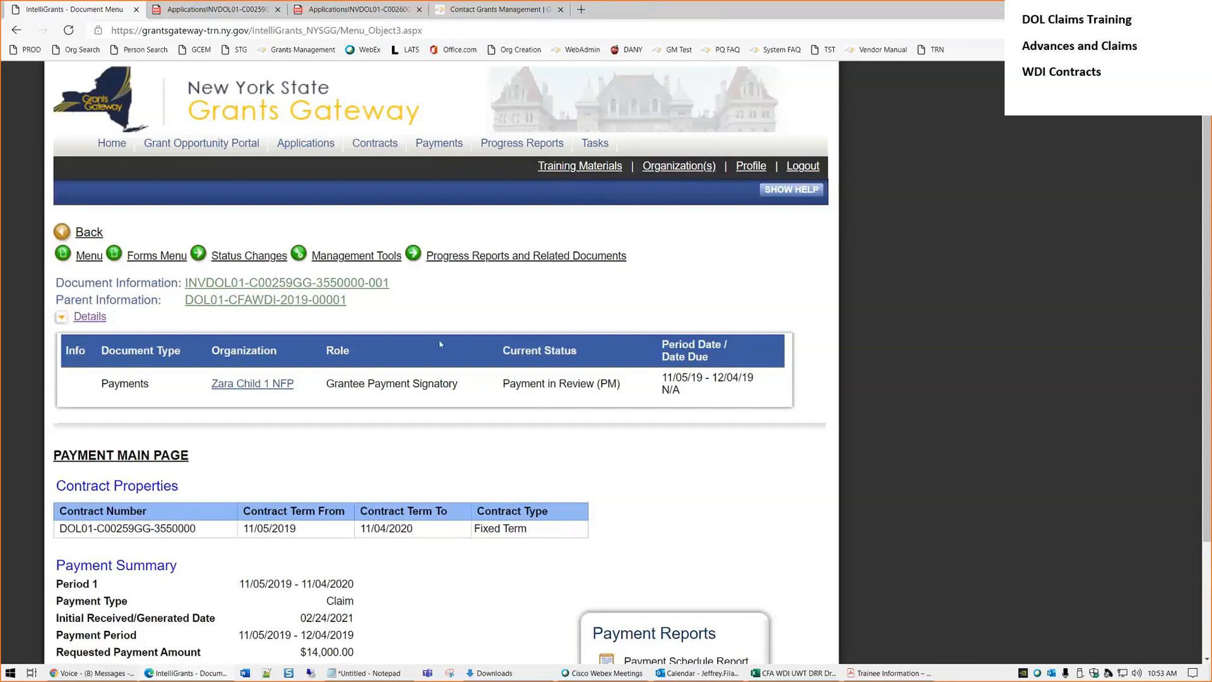
pyautogui.click(150, 257)
pyautogui.click(151, 256)
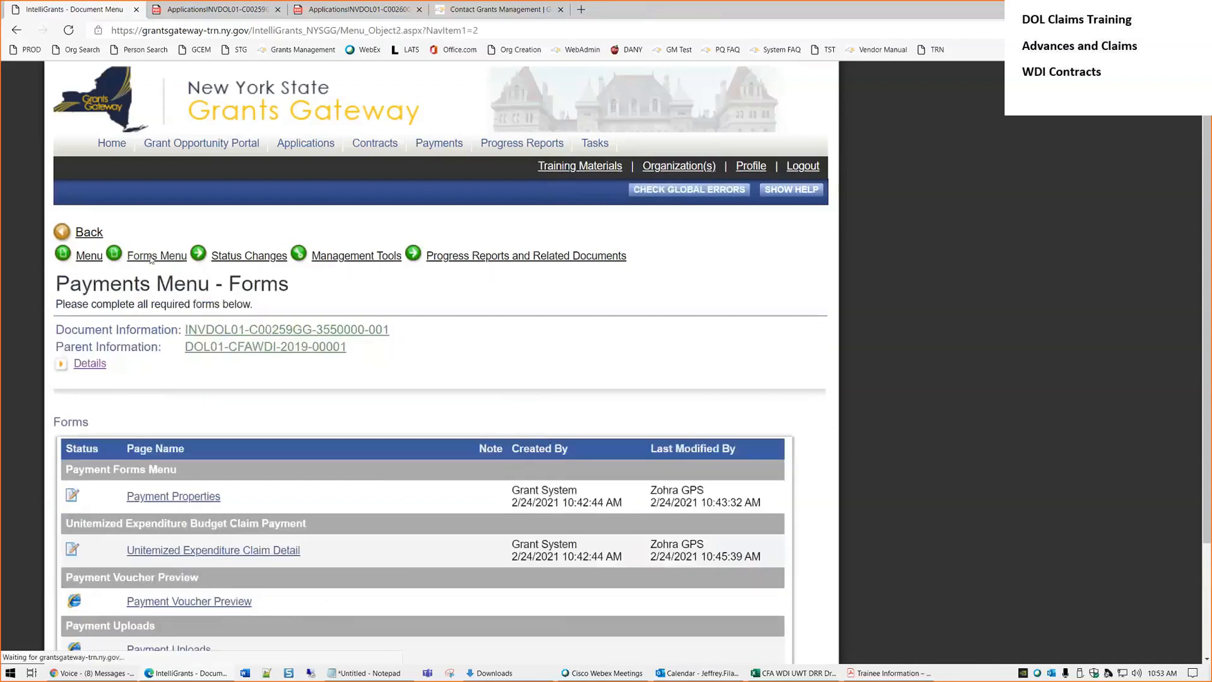
pyautogui.scroll(-3, 93, 478)
pyautogui.click(168, 507)
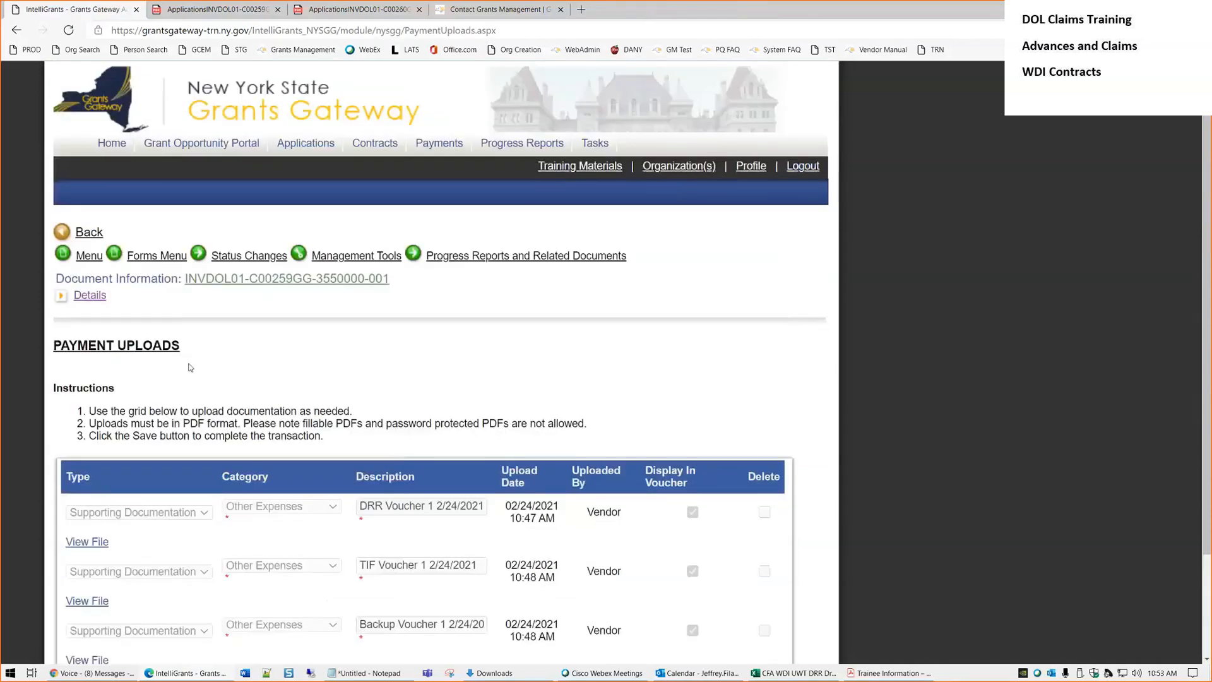
pyautogui.scroll(-2, 353, 382)
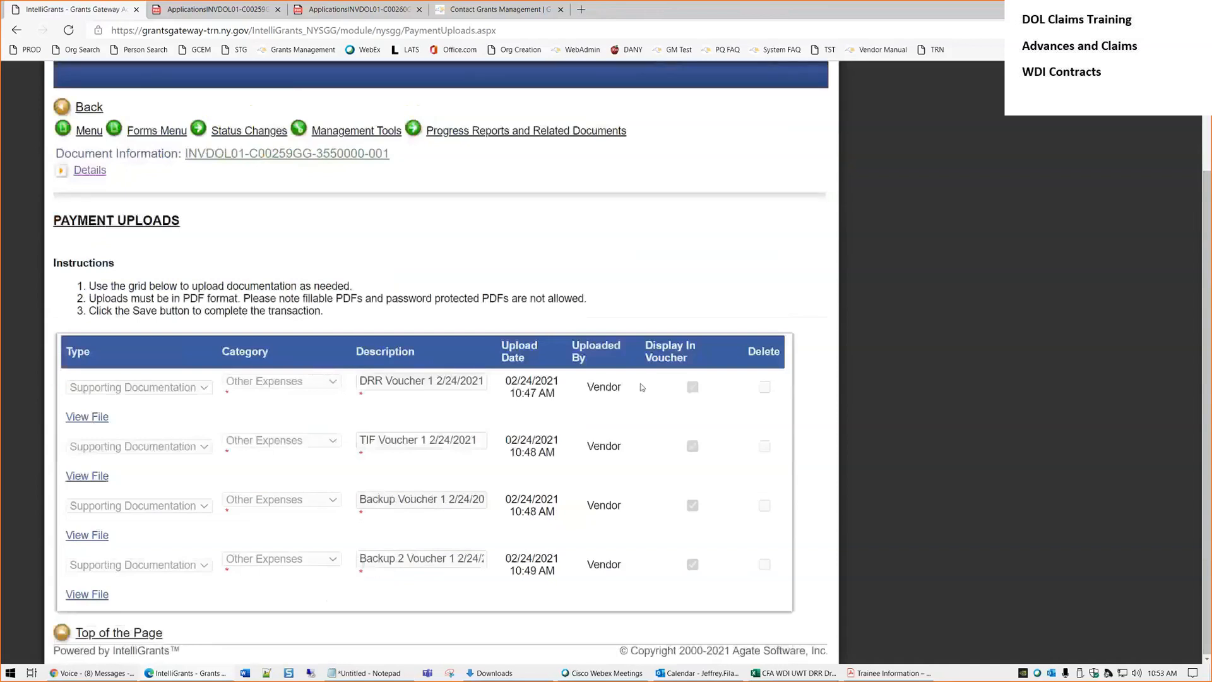
pyautogui.scroll(1, 661, 381)
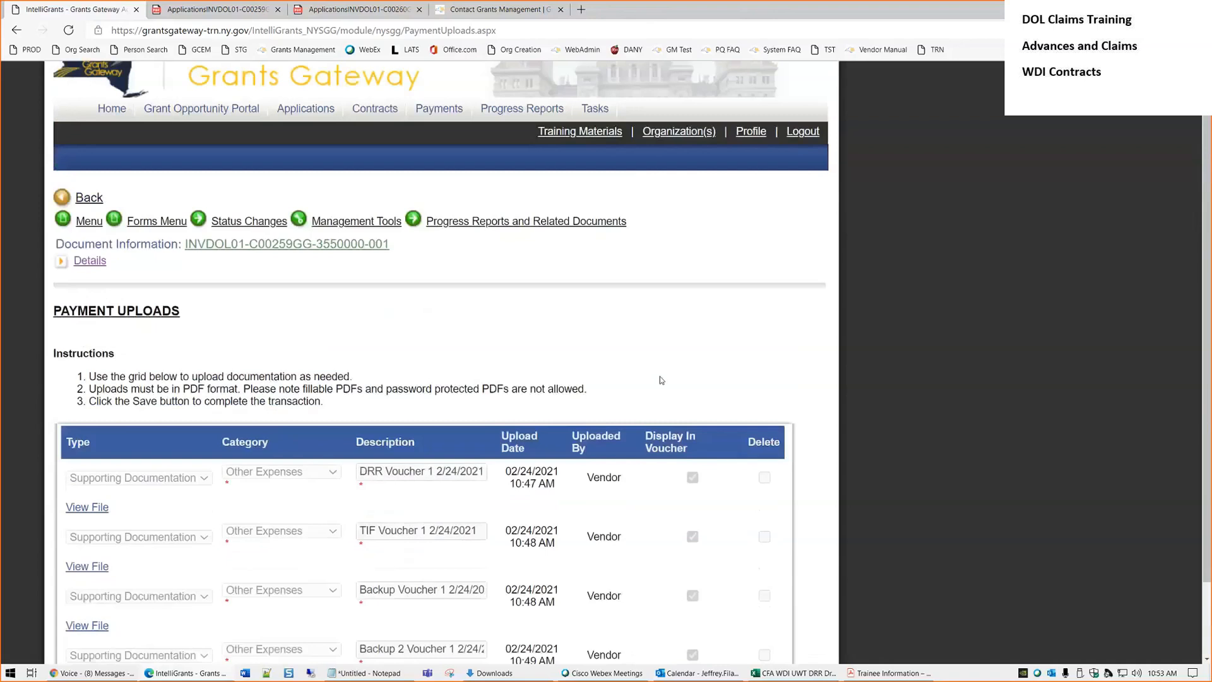
pyautogui.click(151, 222)
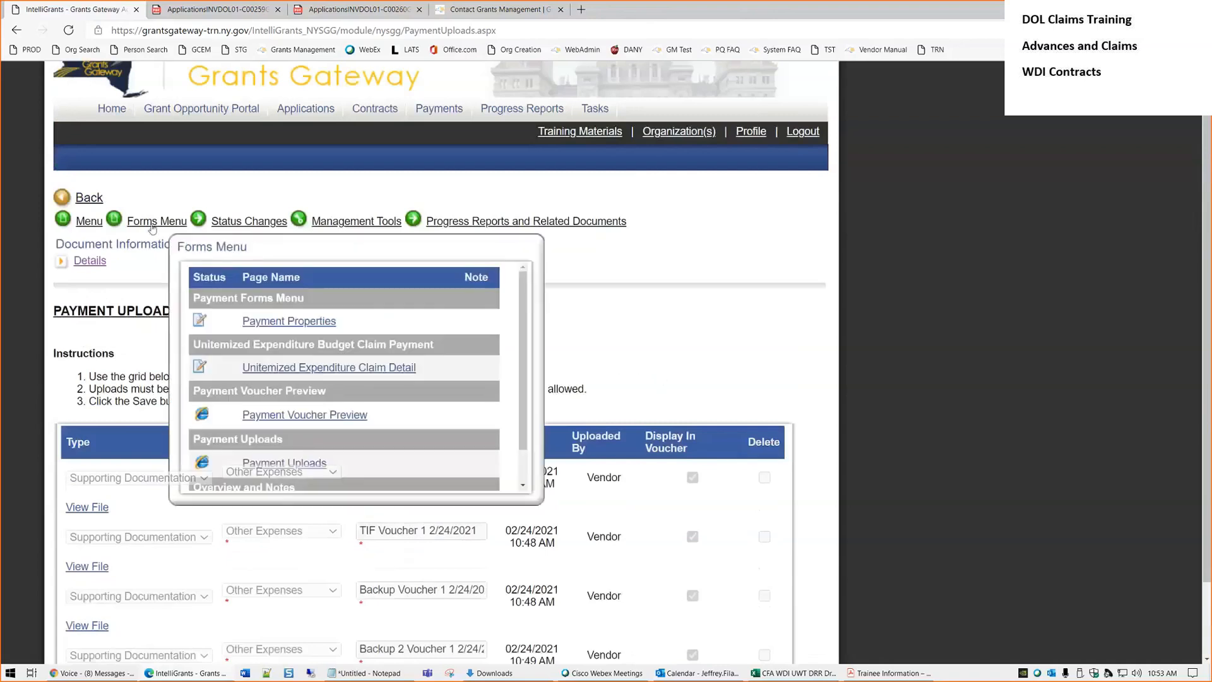
pyautogui.click(151, 225)
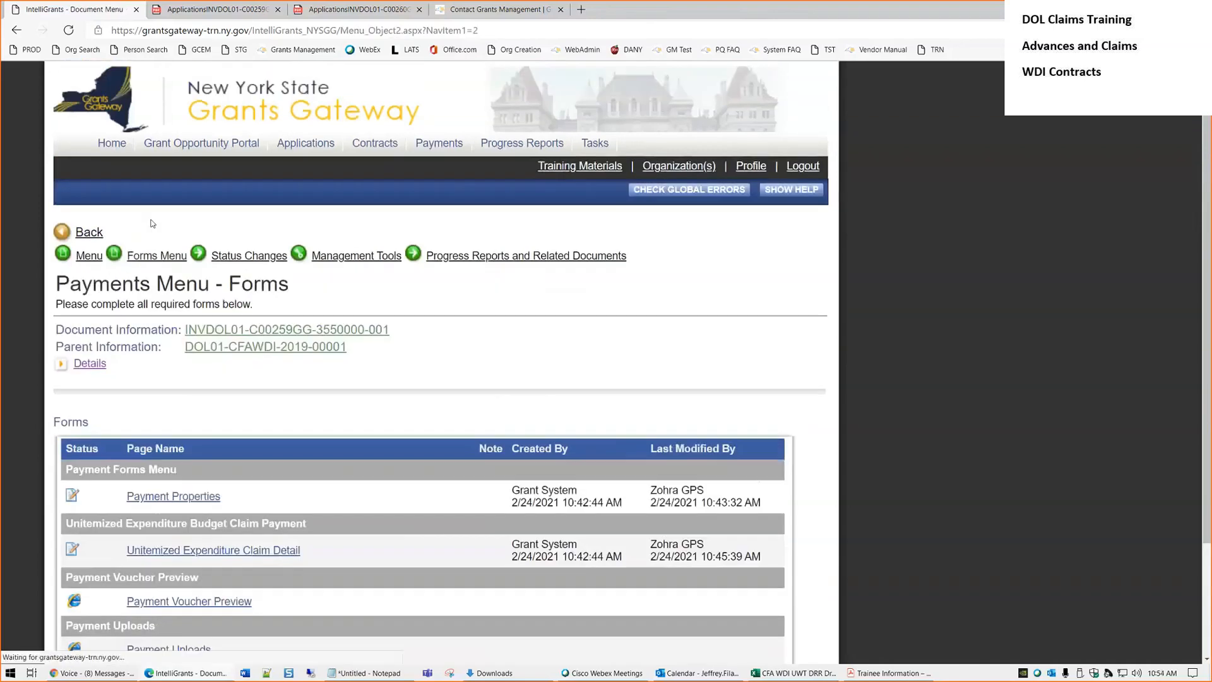
pyautogui.scroll(-1, 268, 501)
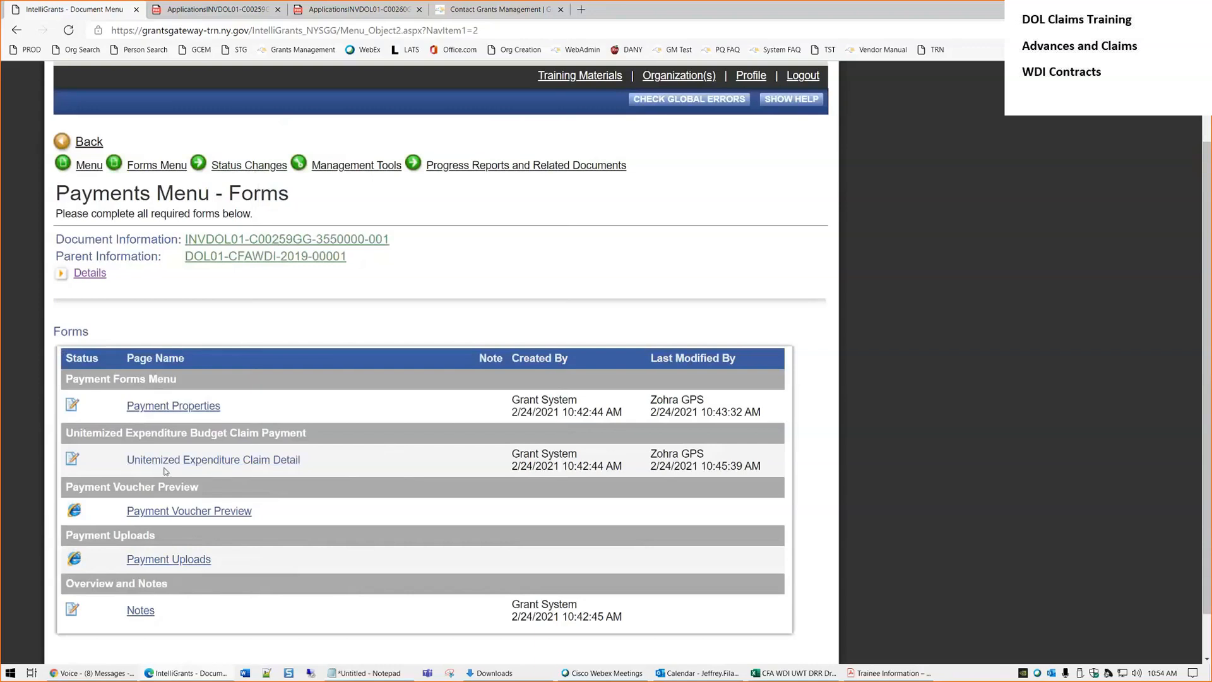
pyautogui.scroll(-1, 303, 445)
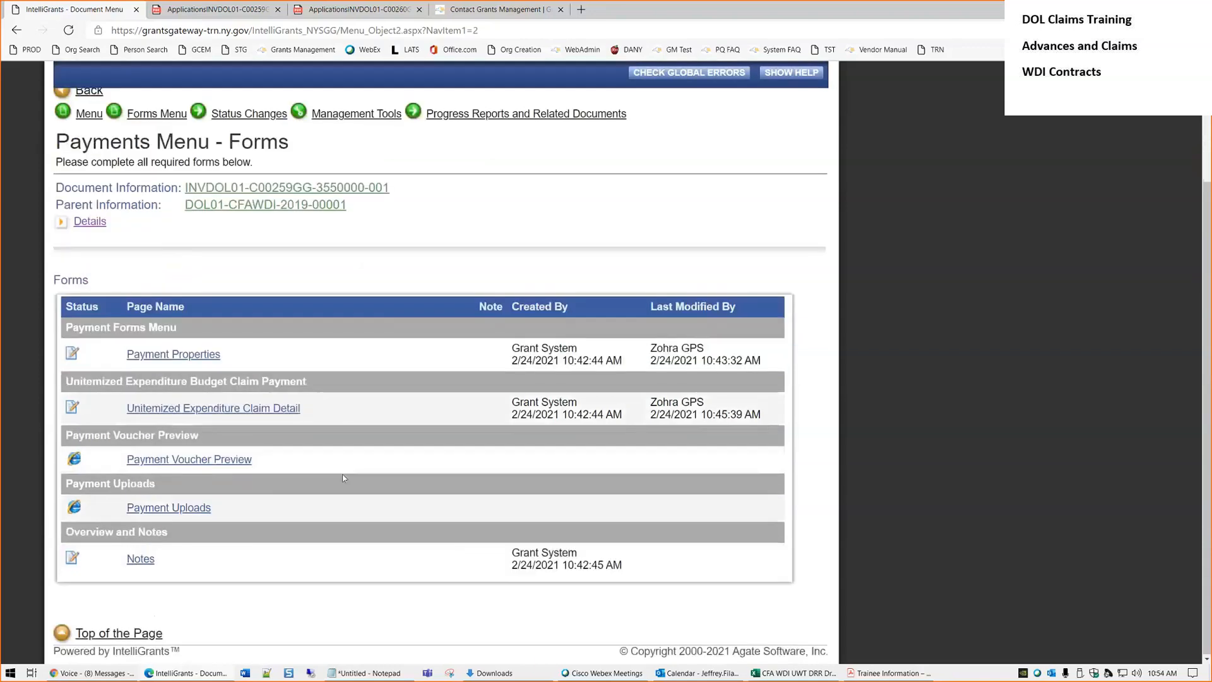
pyautogui.click(179, 414)
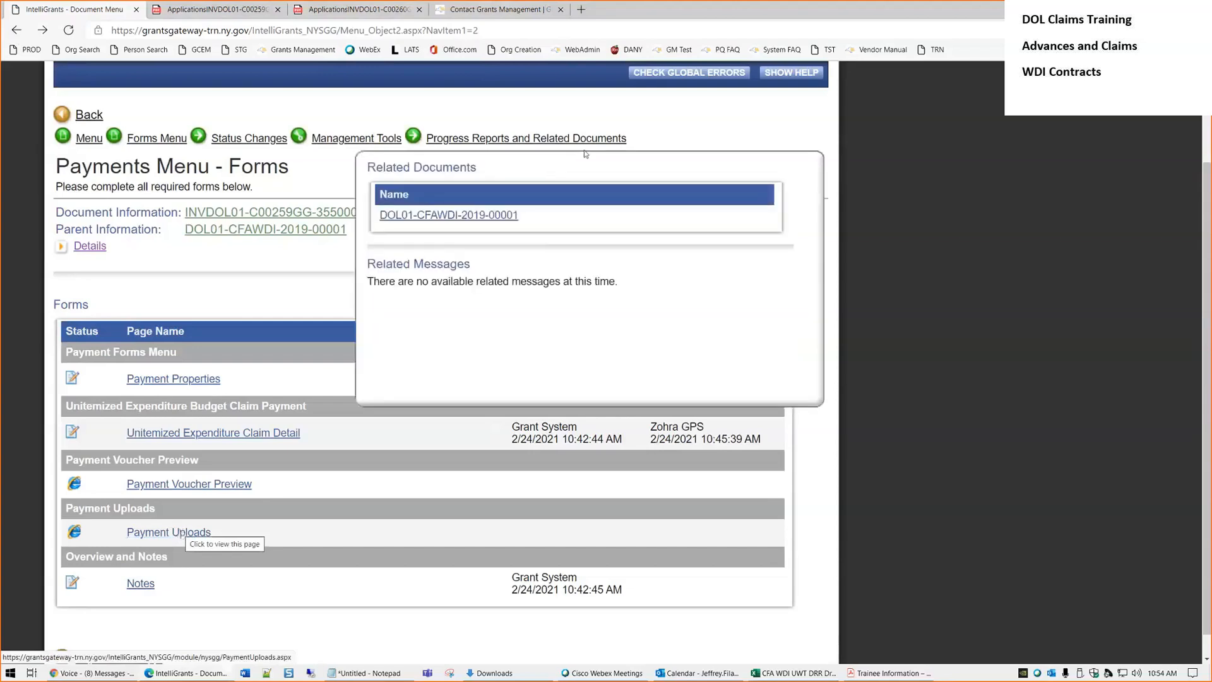
pyautogui.click(240, 236)
# Start a new payment on the contract and set its payment type to Claim
pyautogui.moveTo(505, 255)
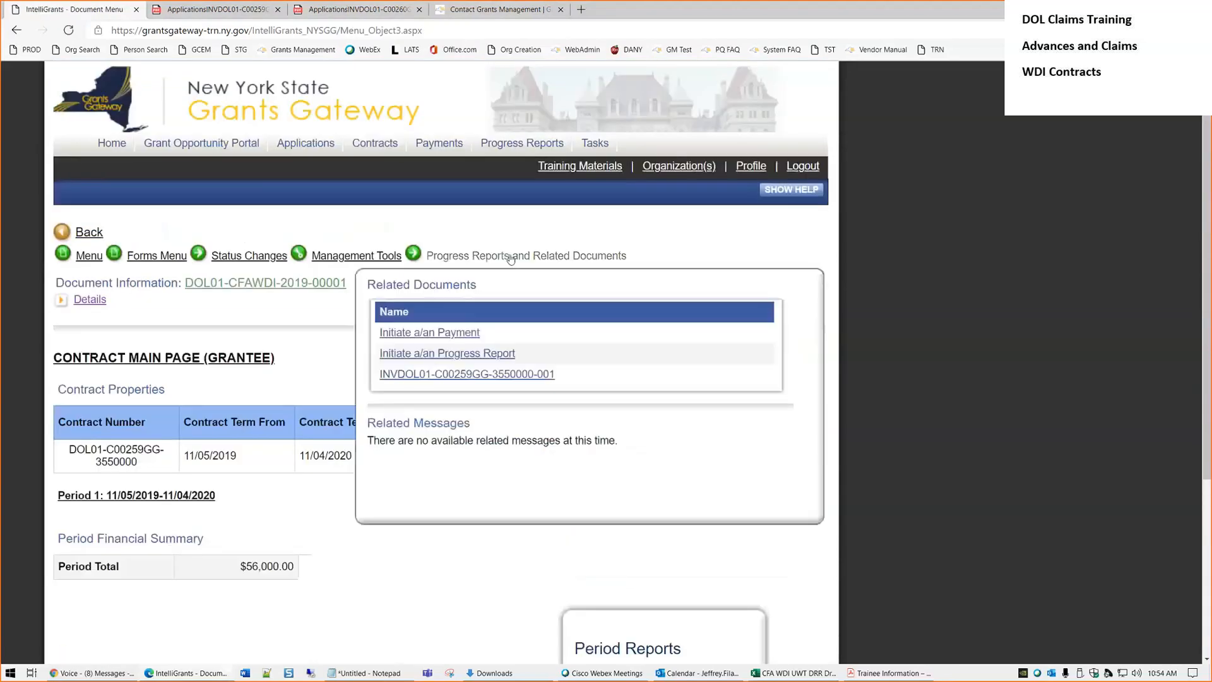
pyautogui.click(441, 334)
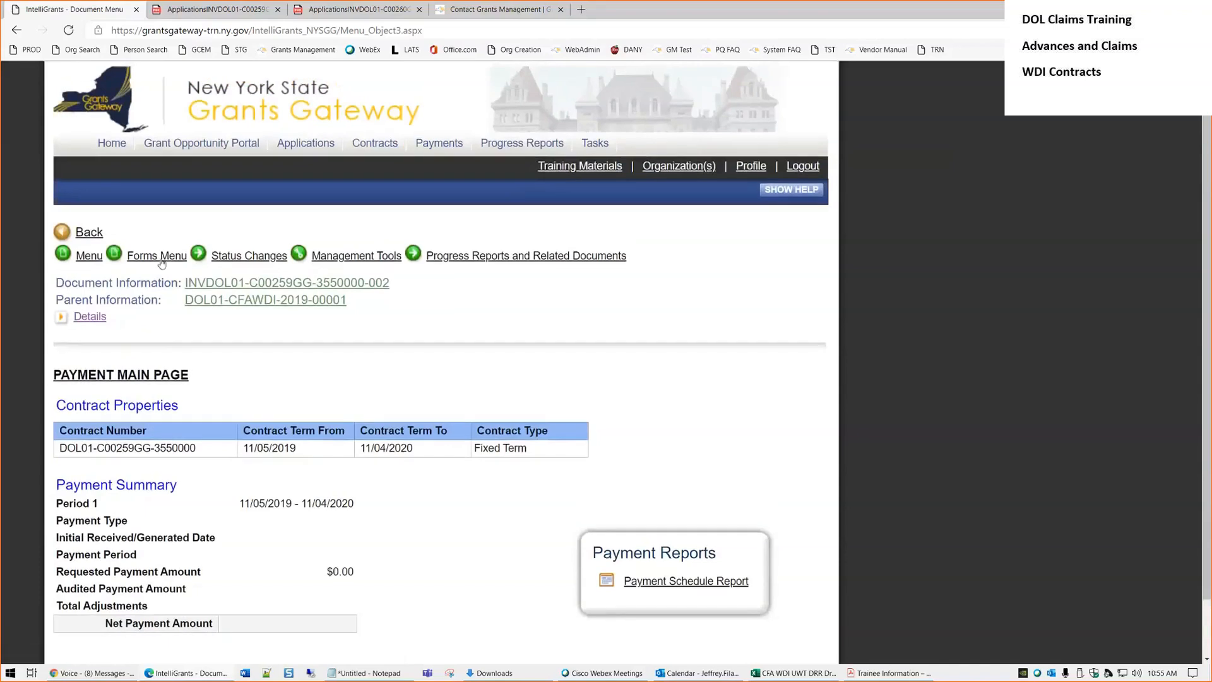
pyautogui.click(297, 362)
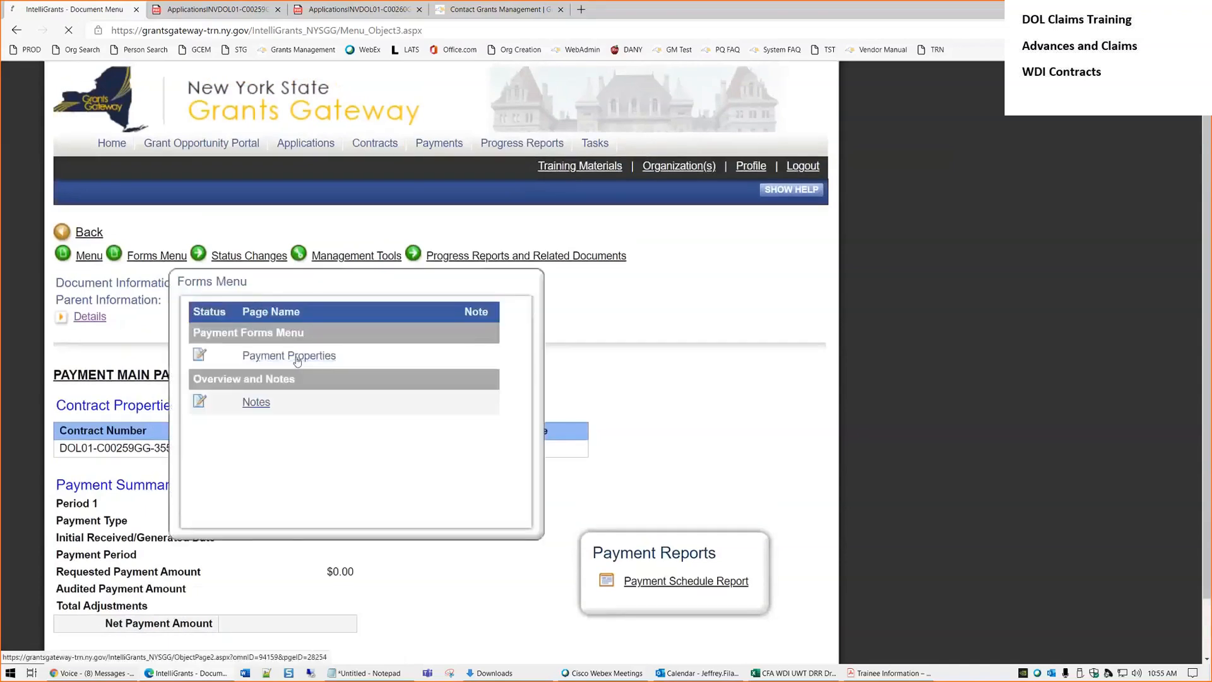
pyautogui.scroll(-3, 252, 378)
pyautogui.click(246, 366)
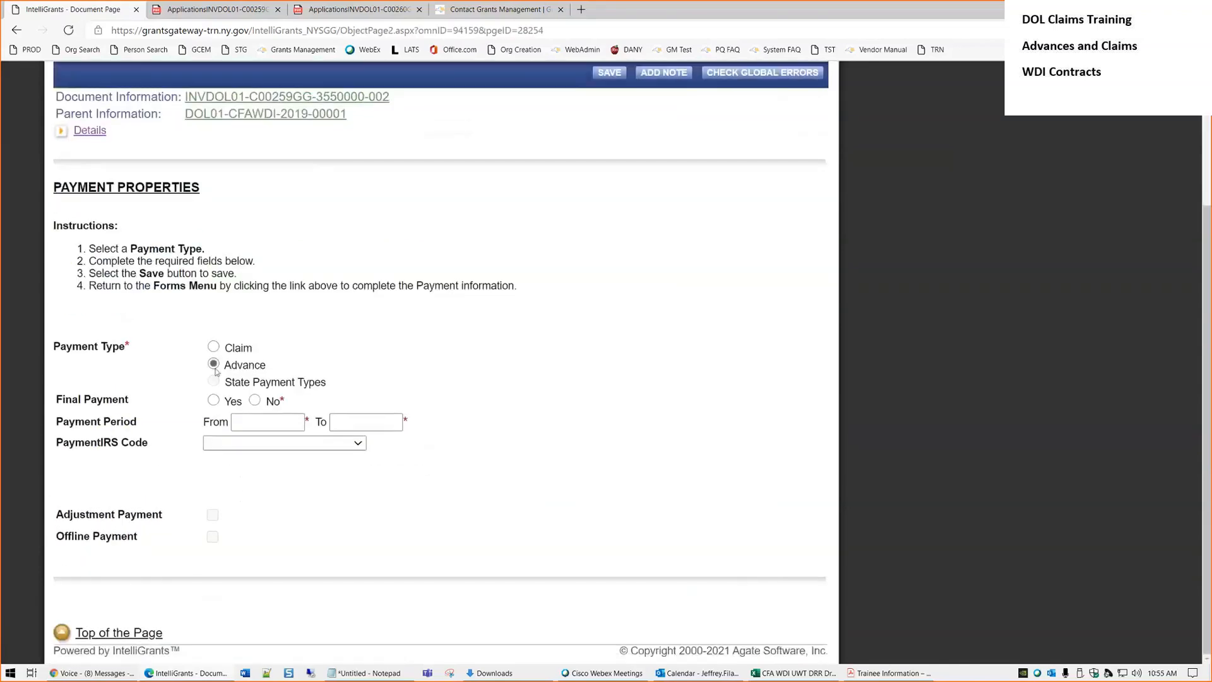
pyautogui.click(218, 347)
# Mark it as not the final payment, with period 11/05/2019 to 12/04/2019
pyautogui.click(254, 401)
pyautogui.click(264, 422)
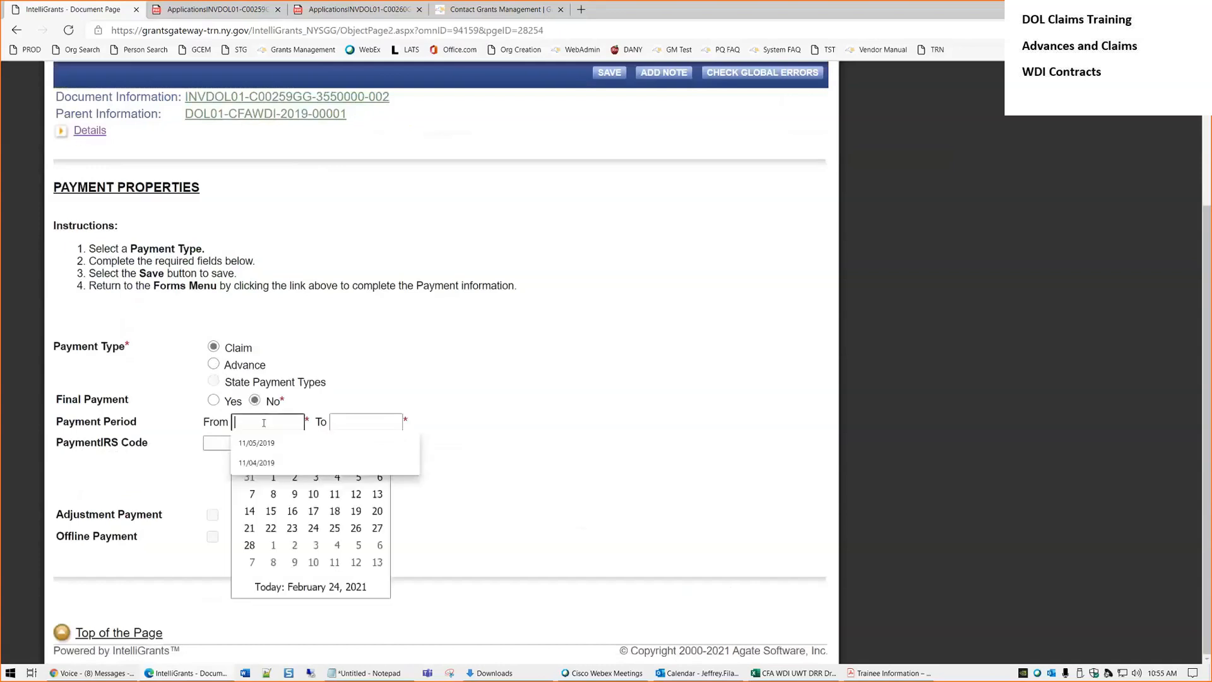
pyautogui.press('Down')
pyautogui.press('Return')
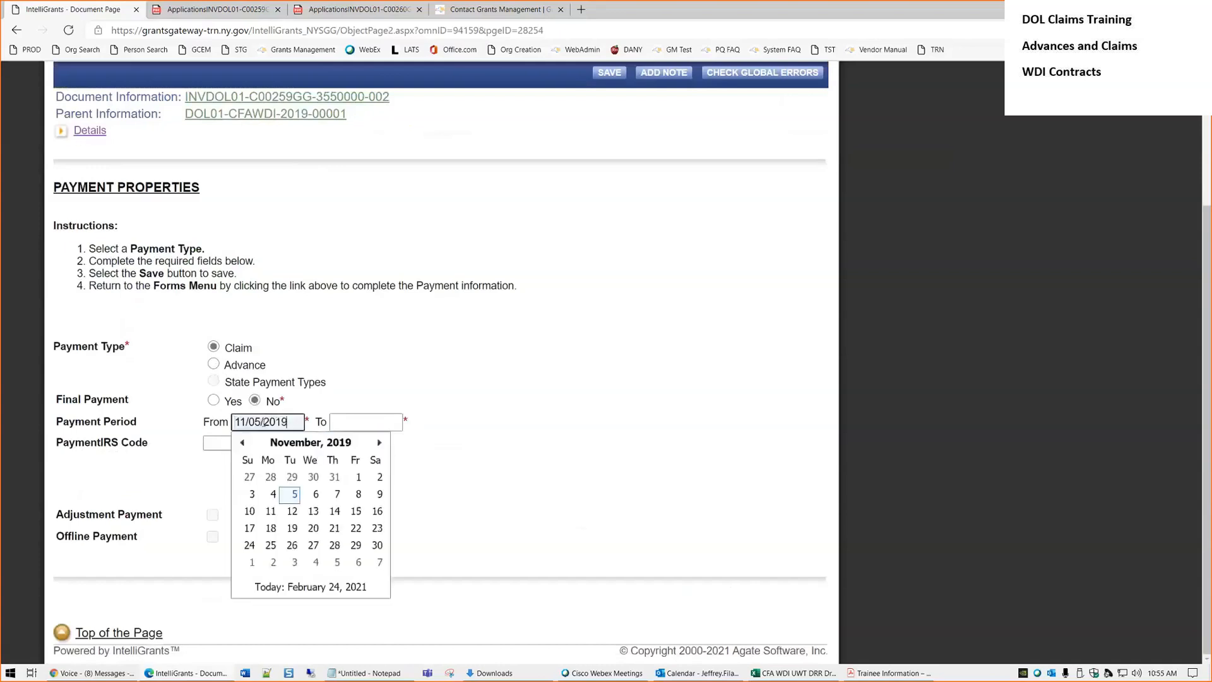
pyautogui.press('Tab')
pyautogui.write('122')
pyautogui.press('BackSpace')
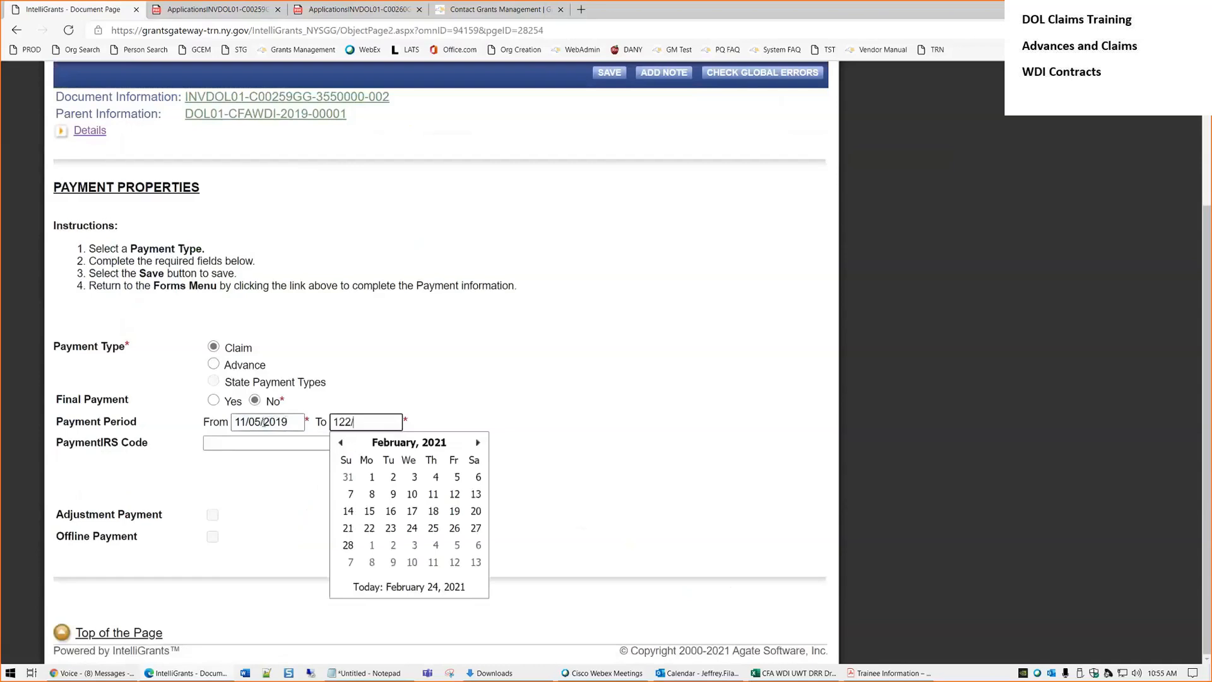
pyautogui.write('/4/22')
pyautogui.write('19')
pyautogui.press('Tab')
# Save the payment properties and return to the forms list
pyautogui.click(609, 72)
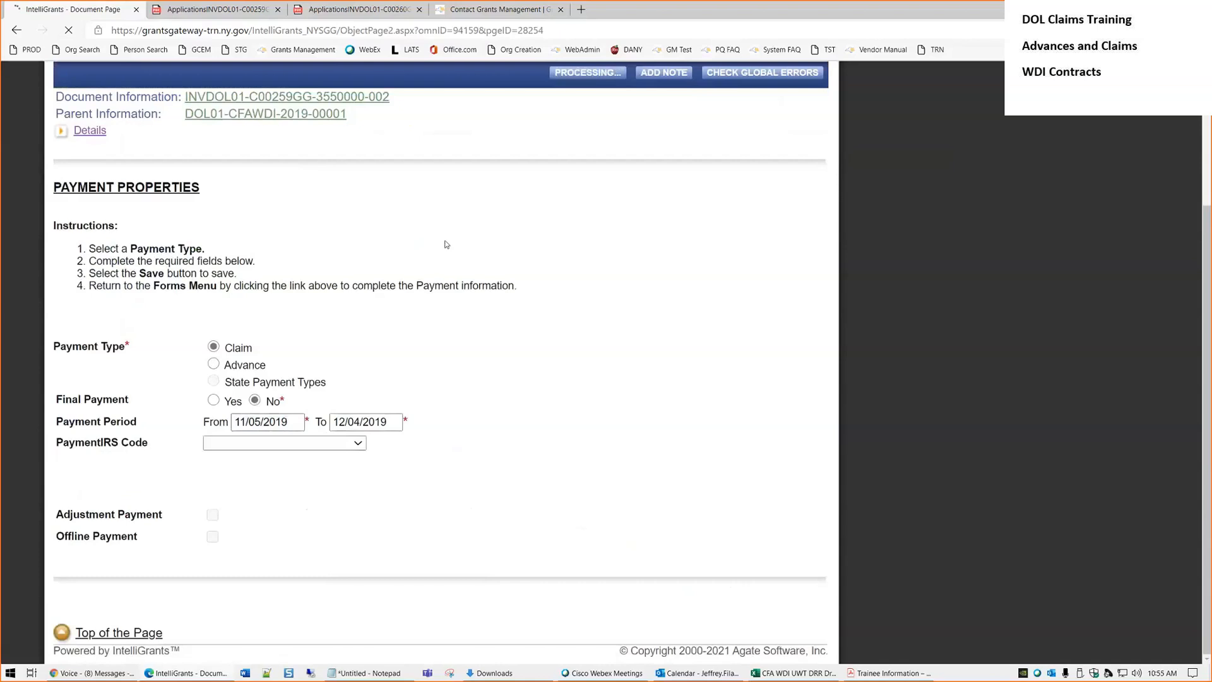
pyautogui.moveTo(141, 324)
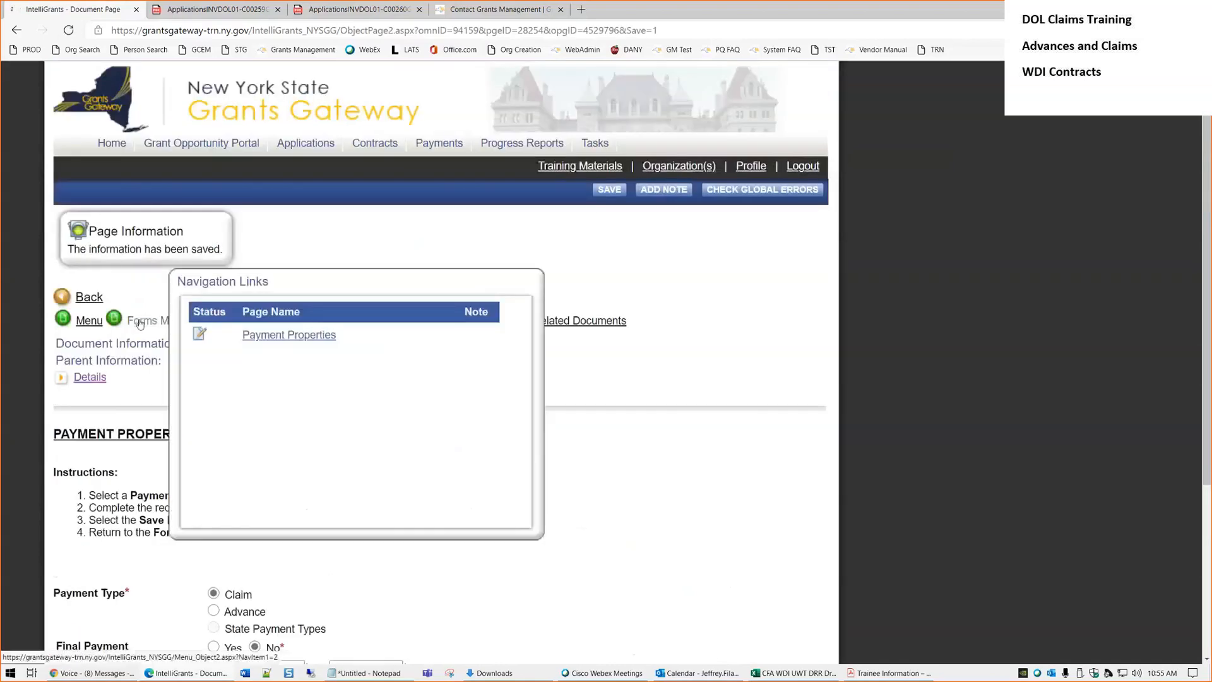
pyautogui.click(140, 324)
# Add an Other Expenses upload with a description and Sample supporting documentation.pdf attached
pyautogui.scroll(-2, 251, 403)
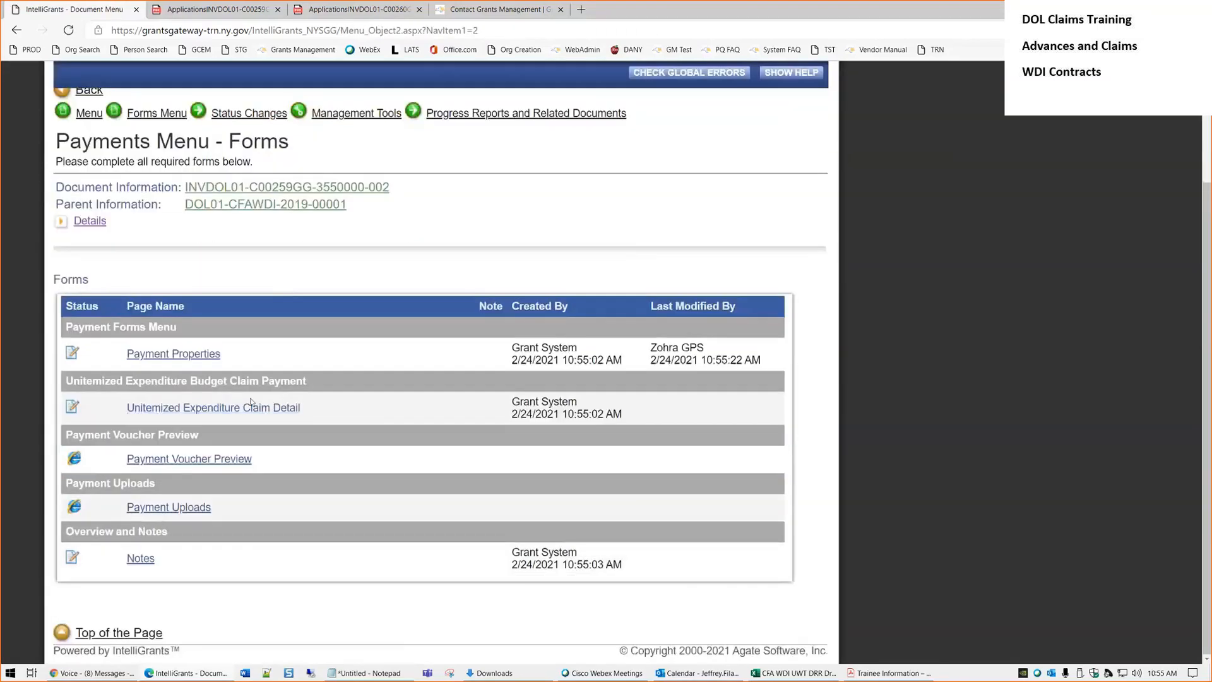
pyautogui.click(183, 502)
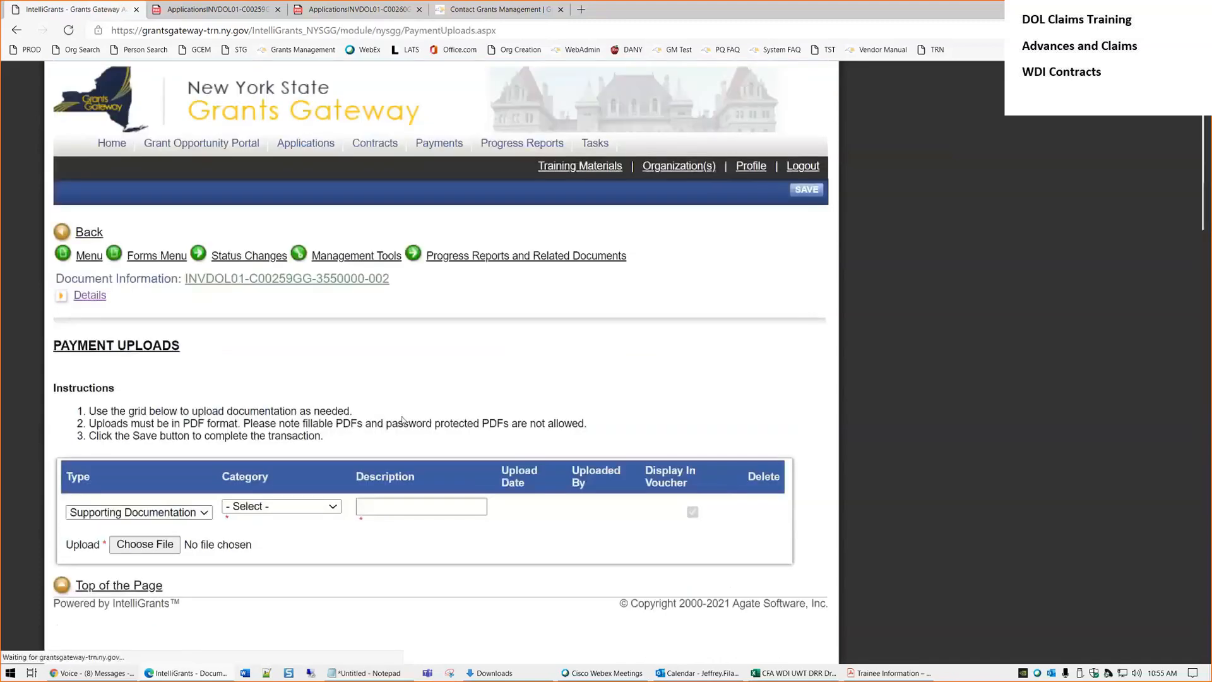
pyautogui.click(297, 506)
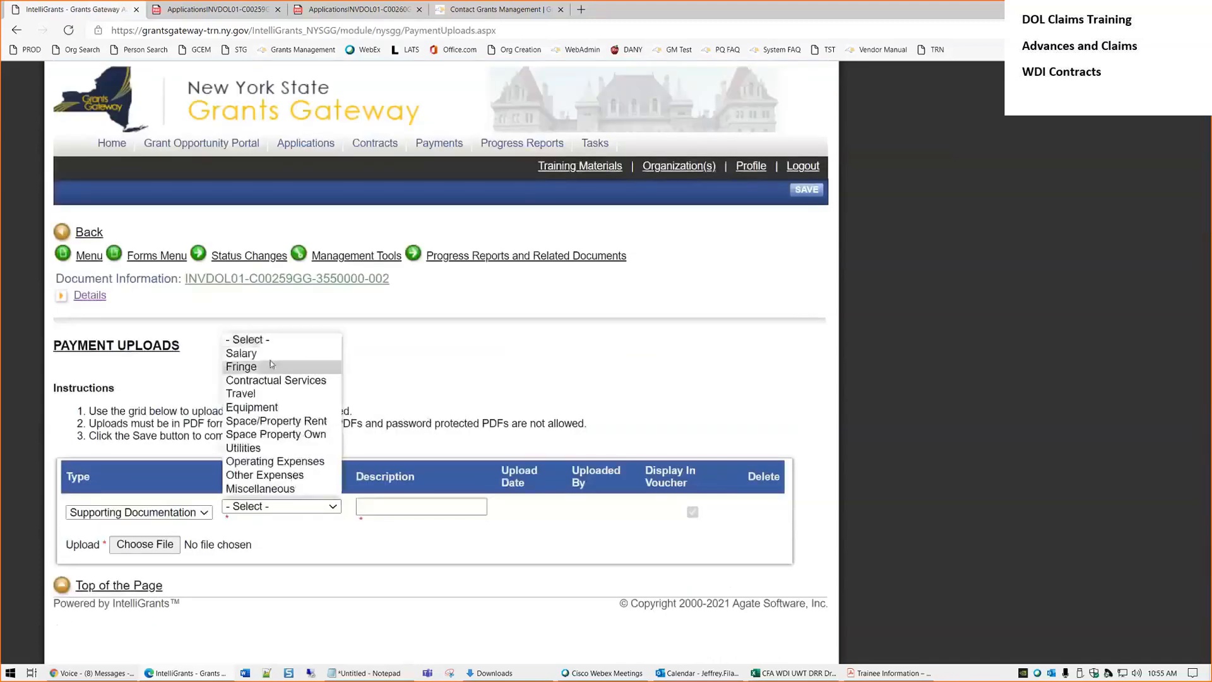
pyautogui.click(265, 475)
pyautogui.click(381, 507)
pyautogui.write('asdf sadf asdfasdfa')
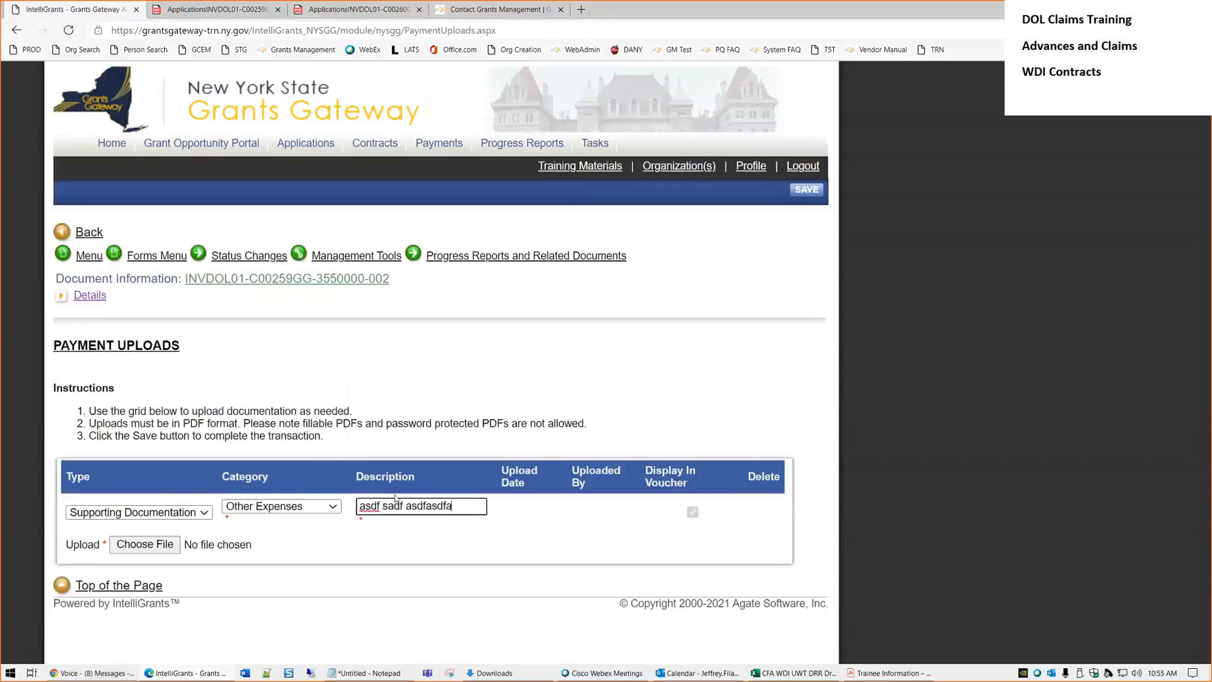
pyautogui.click(156, 547)
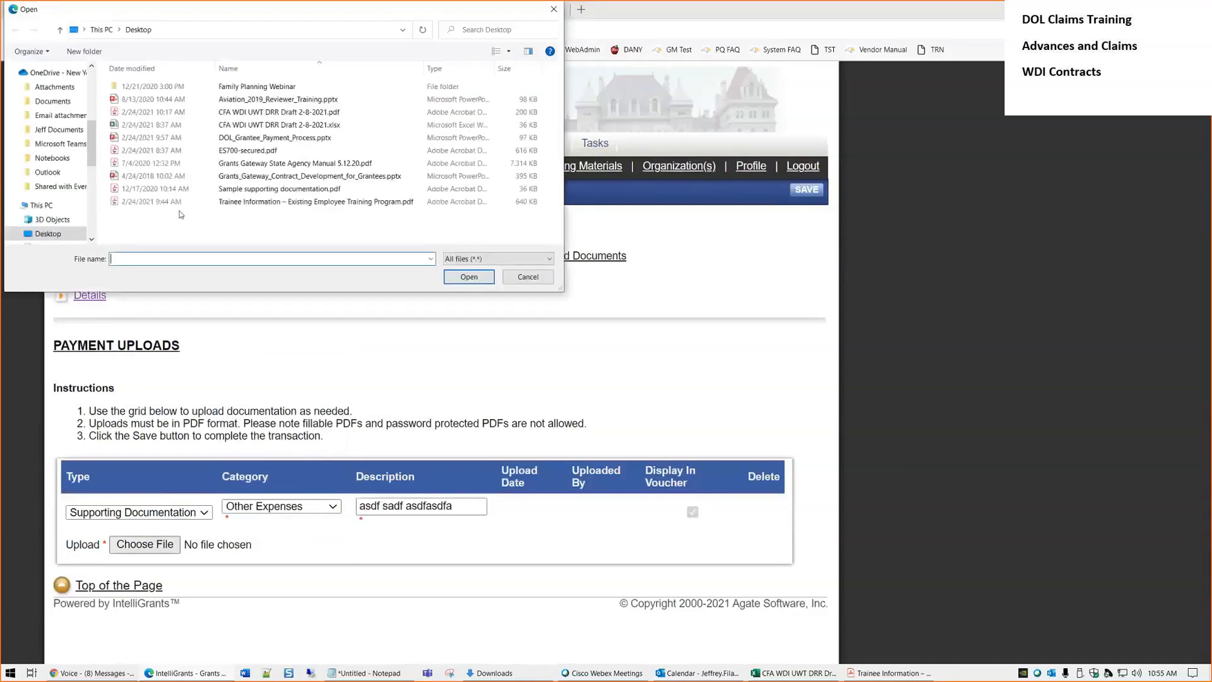
pyautogui.click(310, 189)
pyautogui.doubleClick(310, 190)
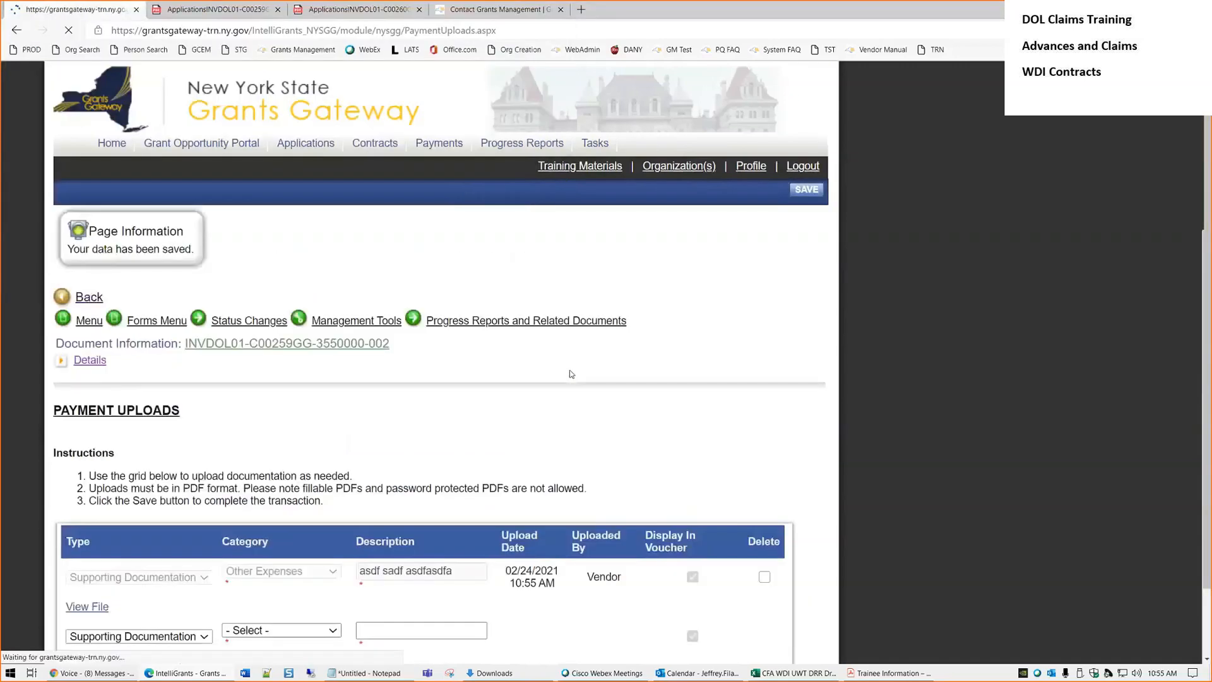
# Add a second Other Expenses upload with the same PDF and save
pyautogui.scroll(-1, 203, 557)
pyautogui.click(278, 553)
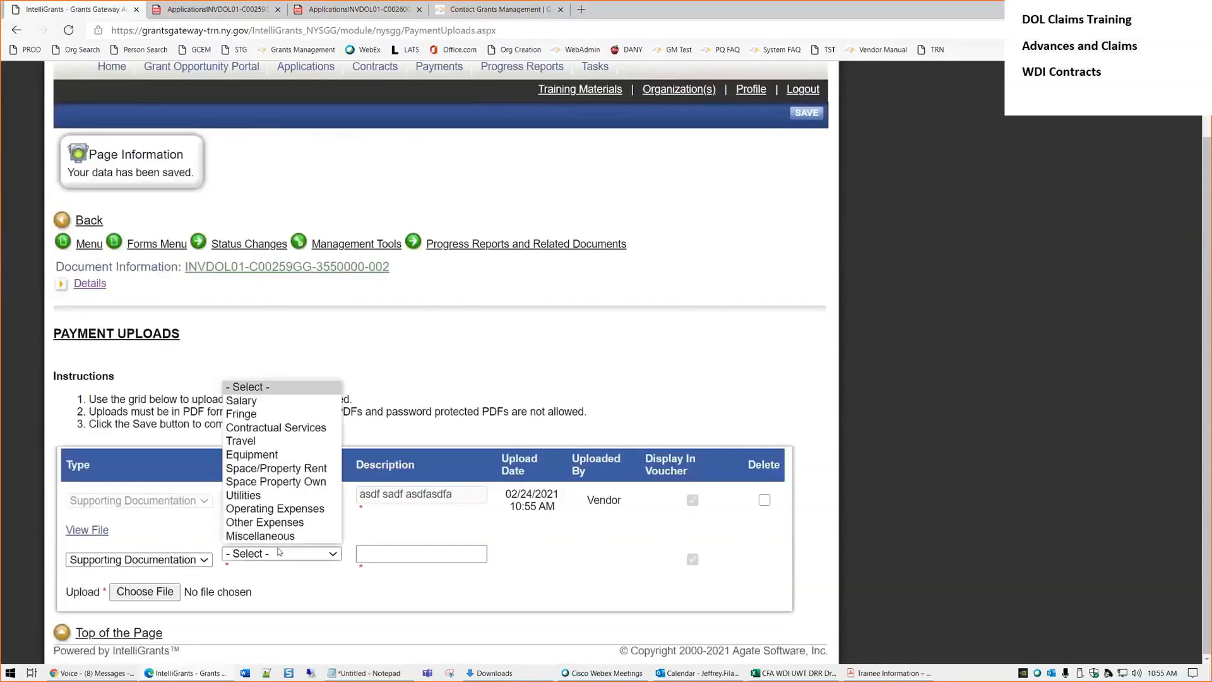
pyautogui.click(273, 524)
pyautogui.click(393, 554)
pyautogui.write('asdg sgsgdag')
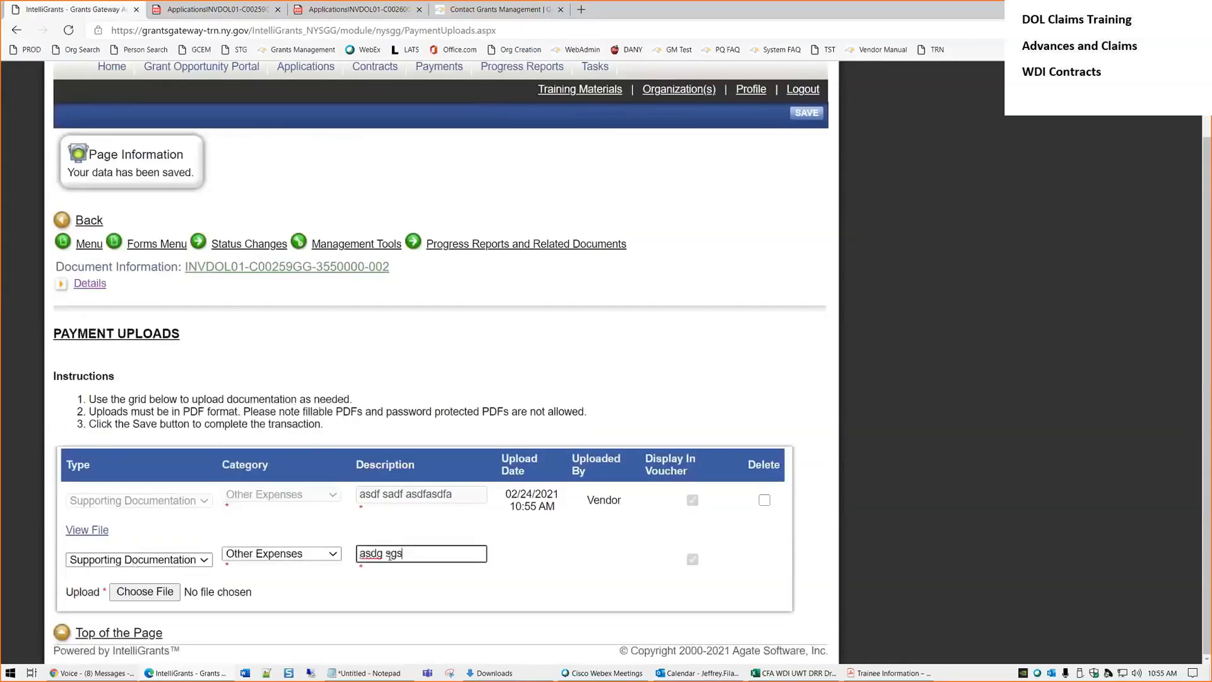
pyautogui.click(156, 590)
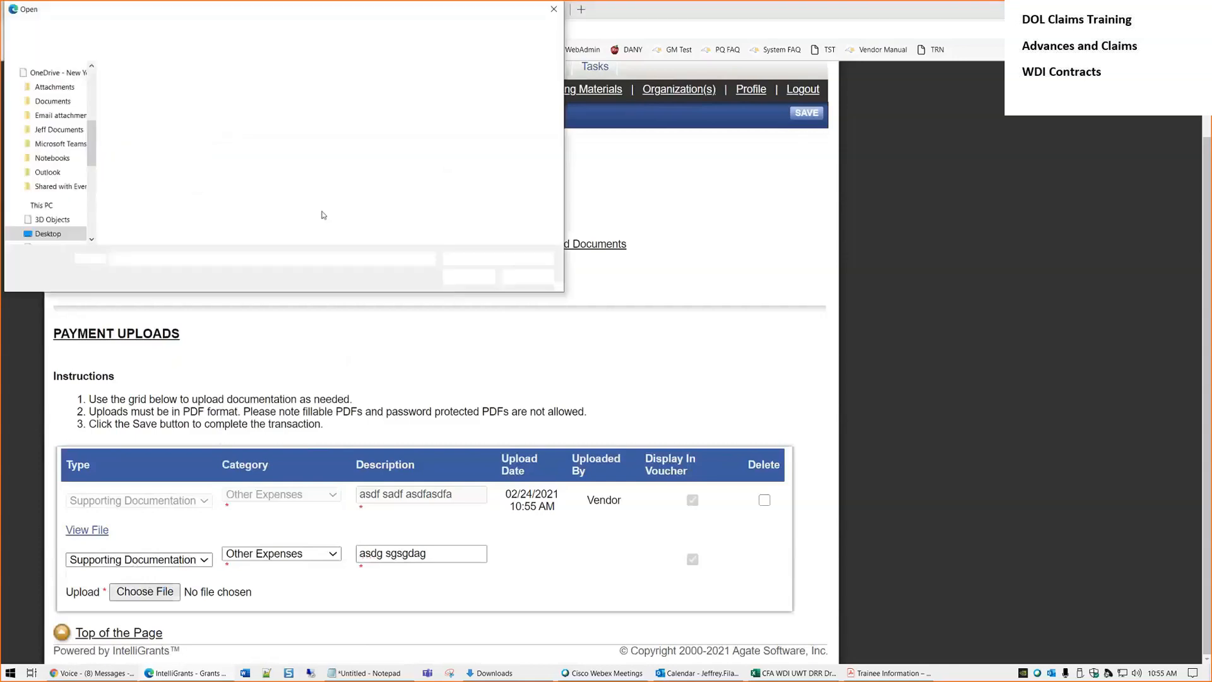
pyautogui.doubleClick(265, 190)
pyautogui.click(806, 112)
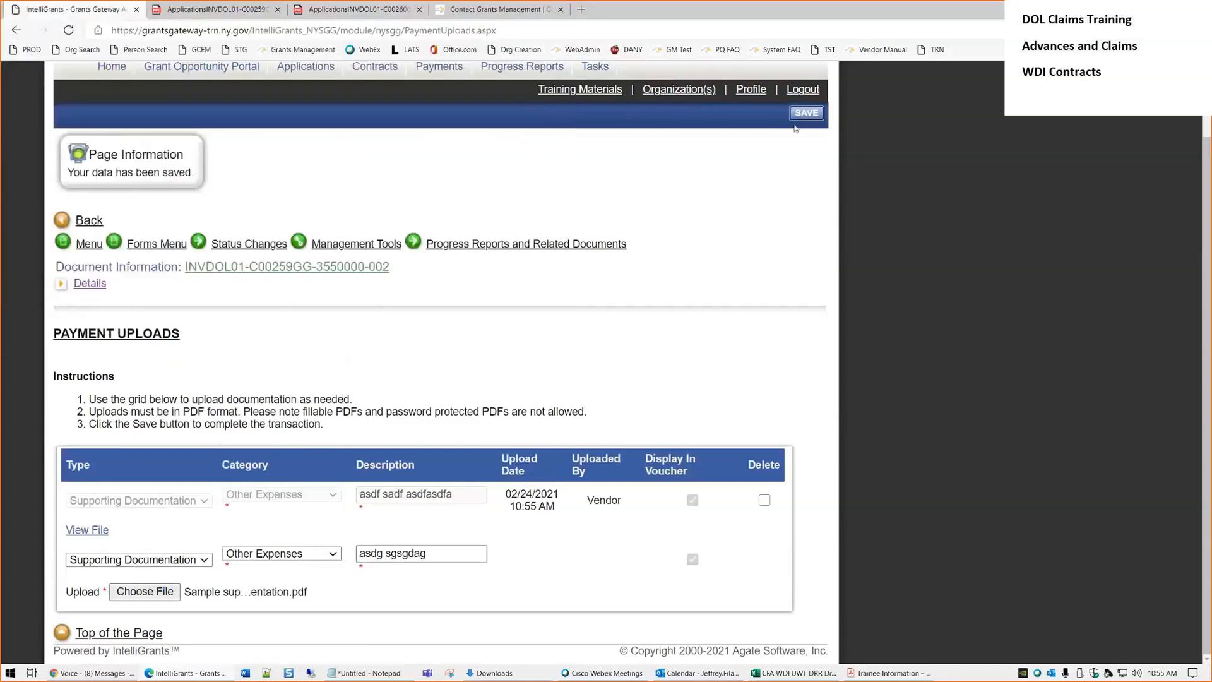
# Delete the first upload row and save, leaving one Other Expenses upload
pyautogui.scroll(-2, 798, 420)
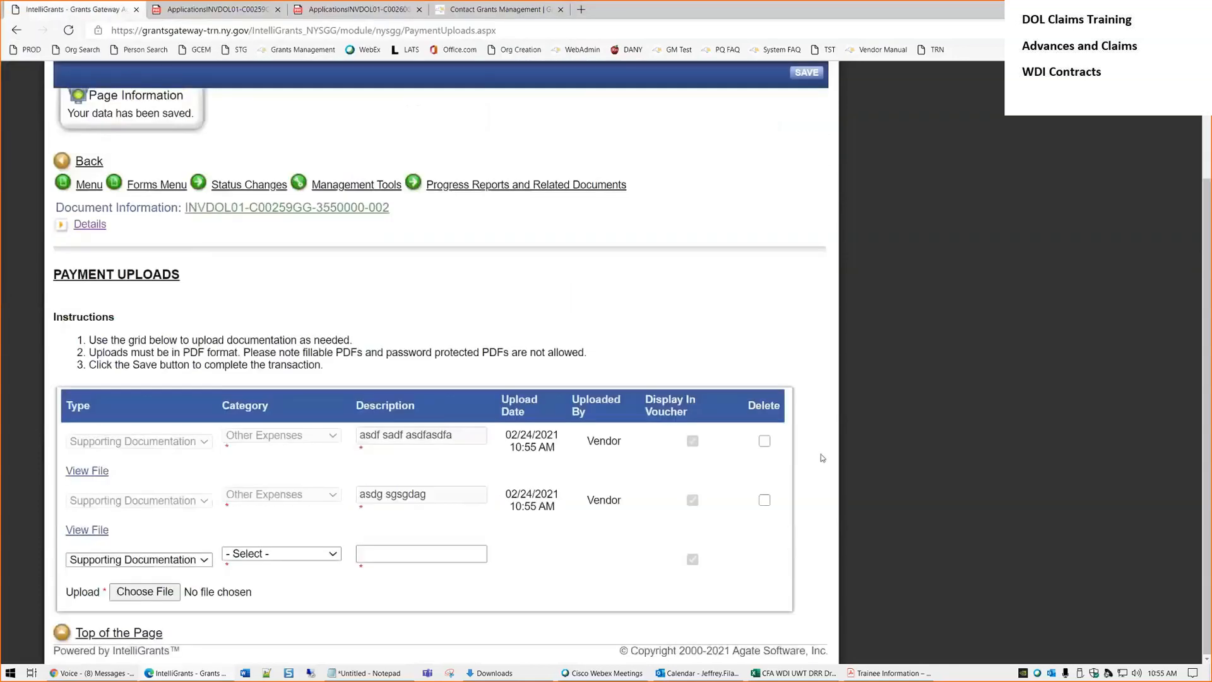
pyautogui.click(766, 442)
pyautogui.moveTo(359, 436); pyautogui.dragTo(461, 436)
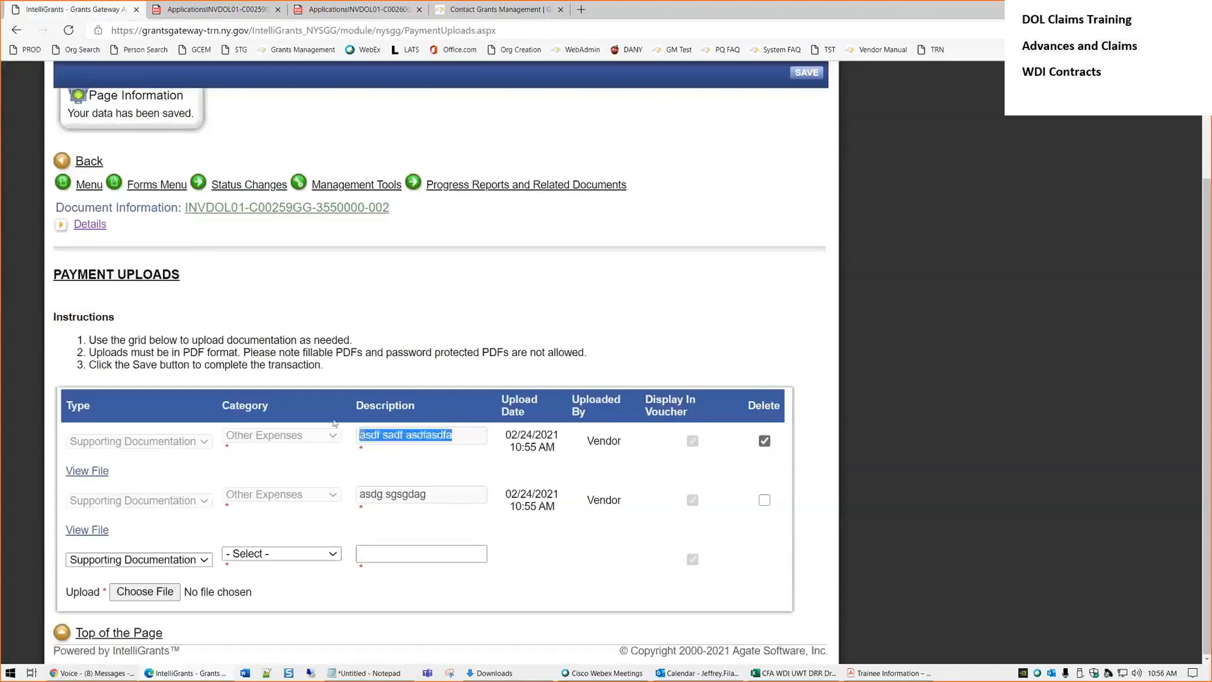
pyautogui.click(648, 316)
pyautogui.click(806, 73)
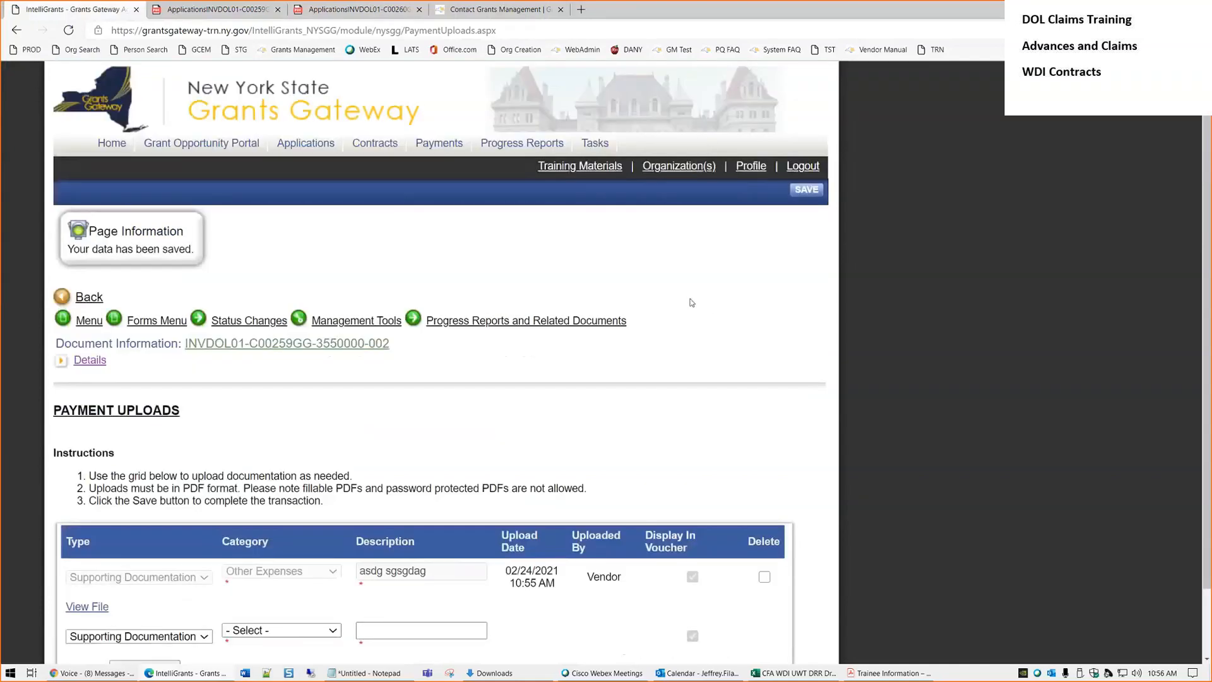
pyautogui.scroll(-2, 341, 557)
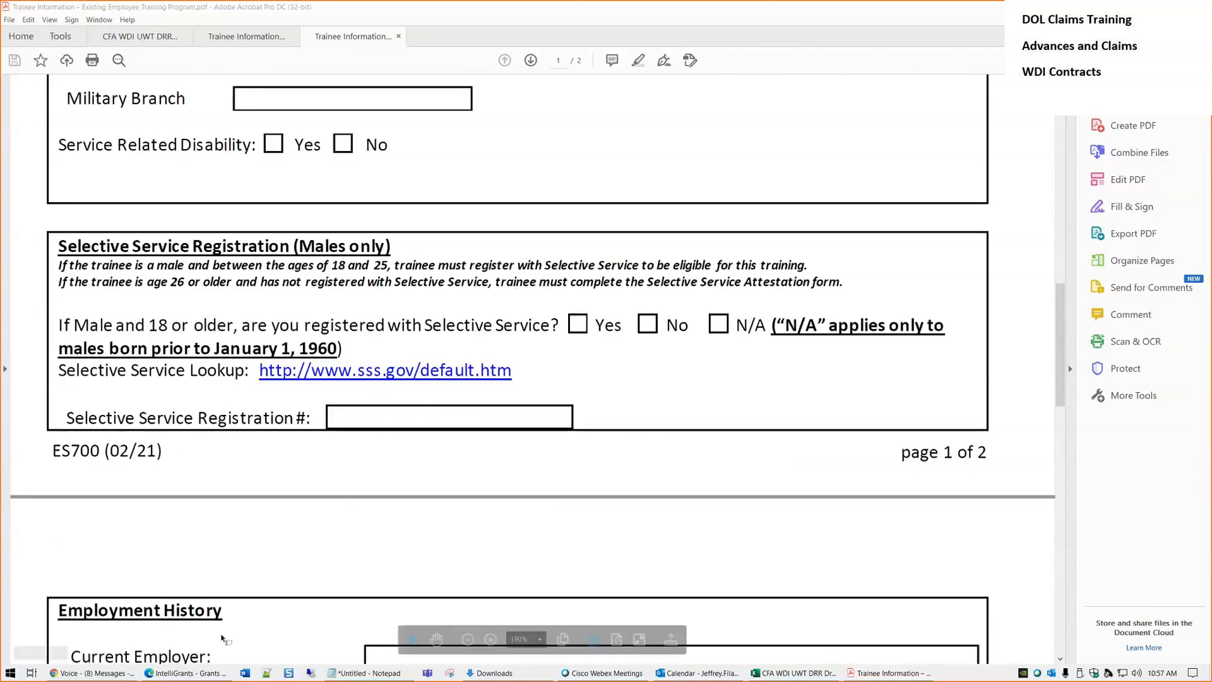
pyautogui.click(204, 673)
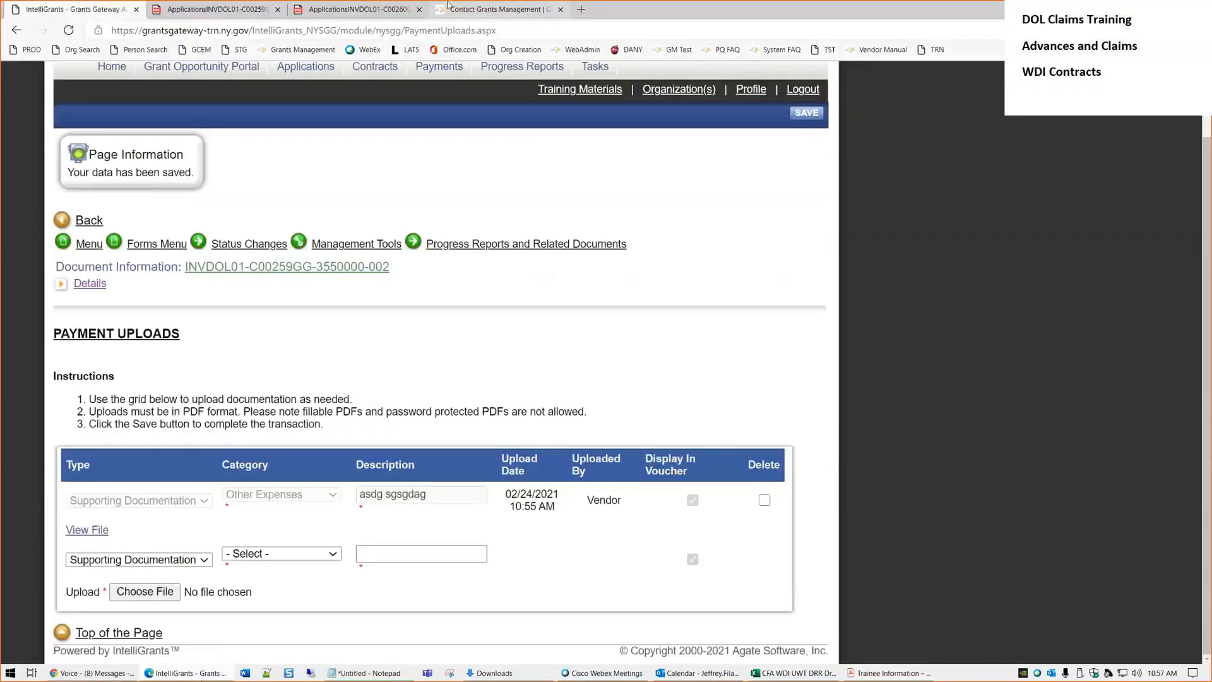
# Go to Training & Guidance > For Grant Applicants > Documents, then the Vendor User Manual section
pyautogui.click(499, 9)
pyautogui.scroll(5, 341, 444)
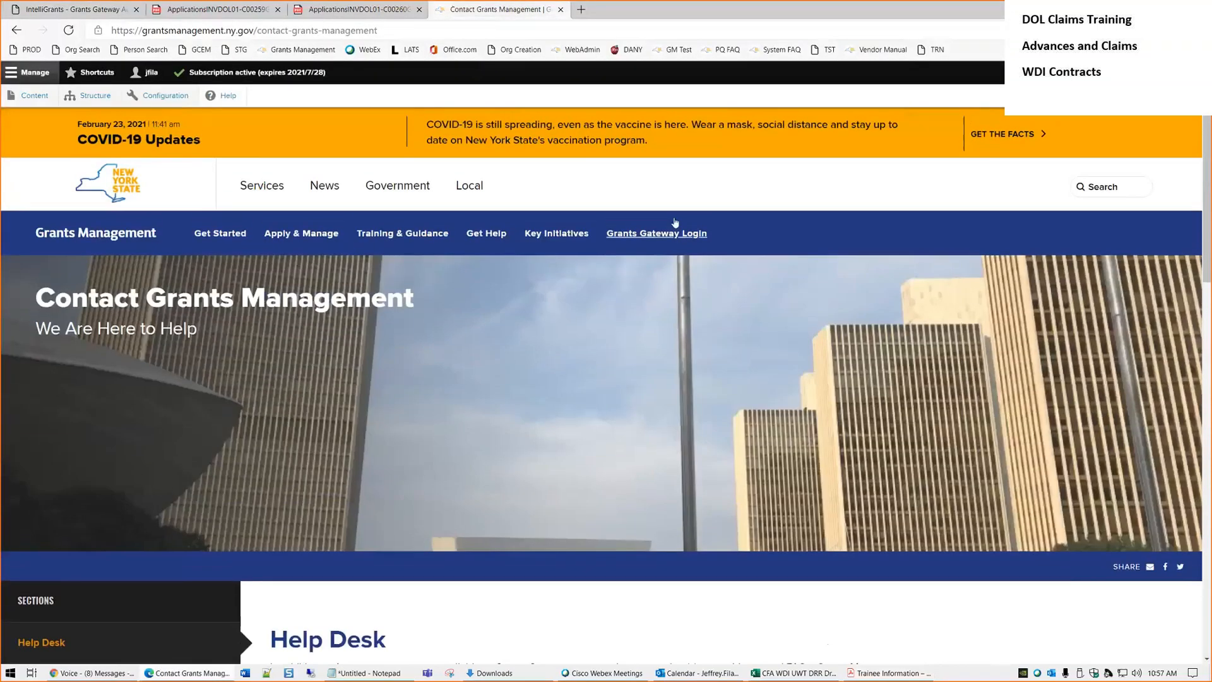
pyautogui.moveTo(388, 241)
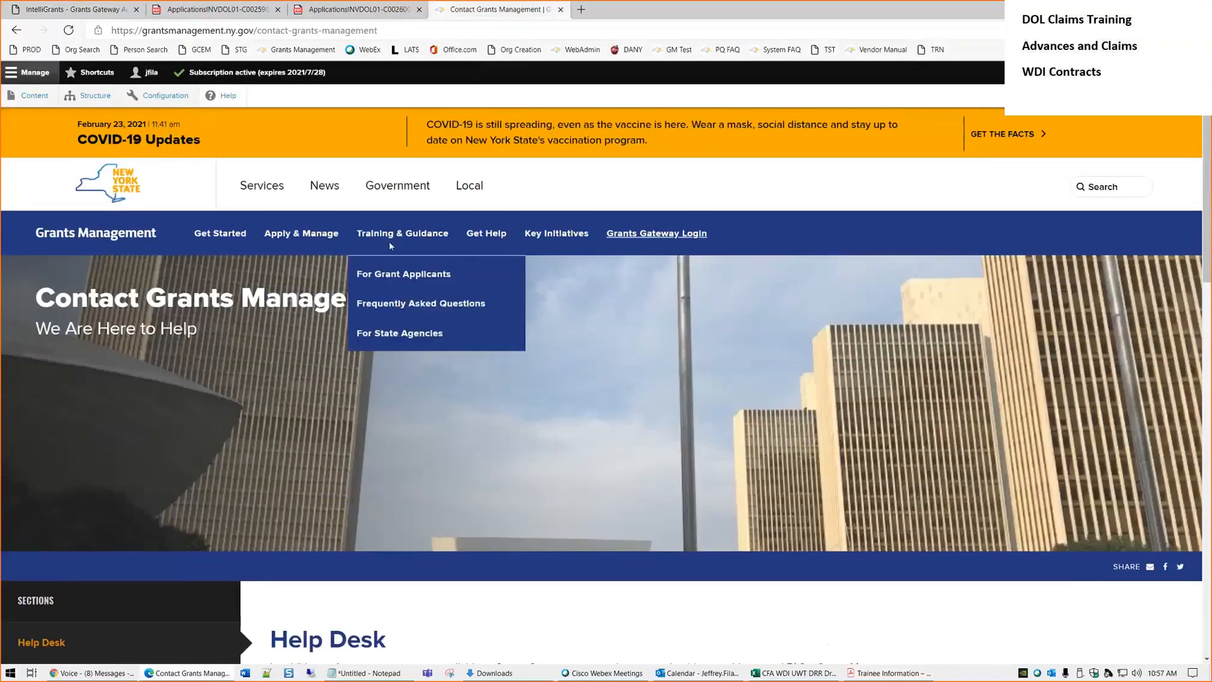
pyautogui.click(411, 277)
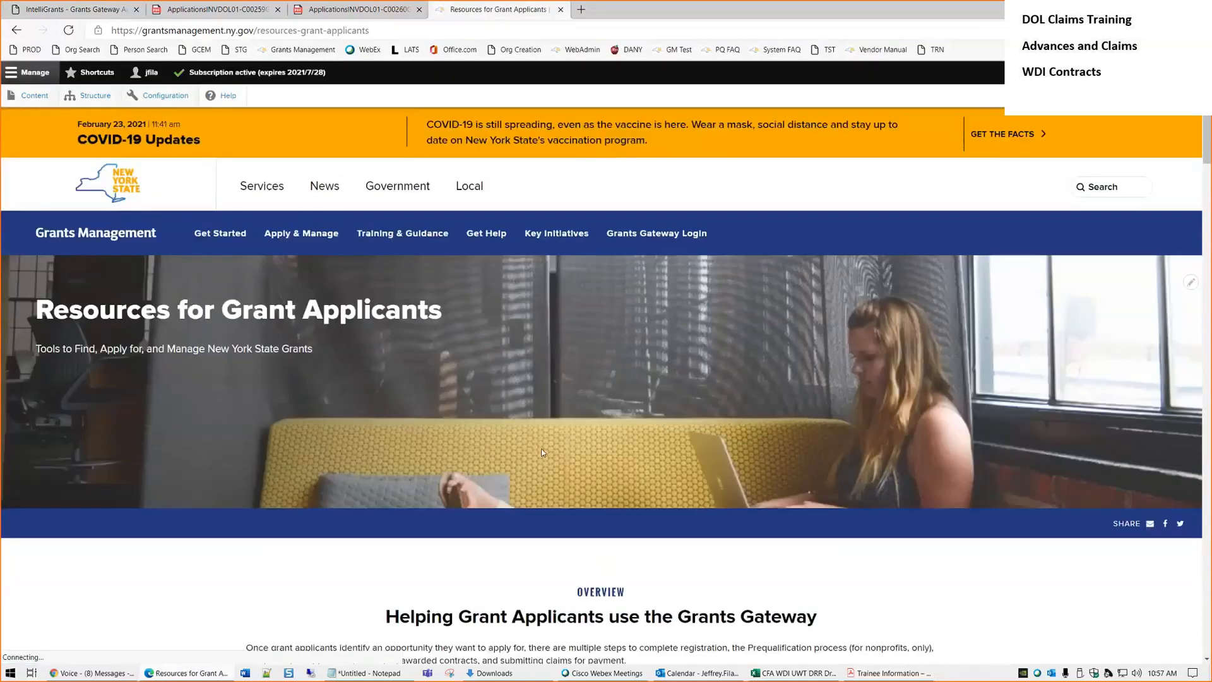
pyautogui.scroll(-6, 638, 471)
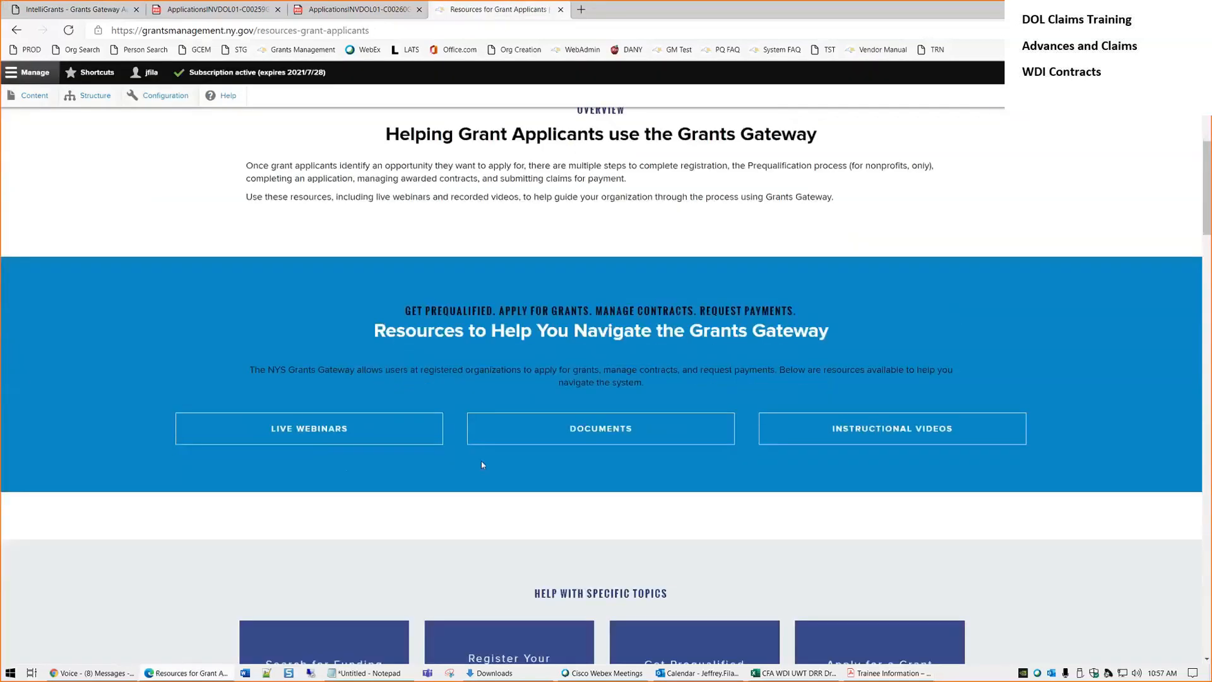
pyautogui.click(635, 433)
pyautogui.scroll(-5, 543, 429)
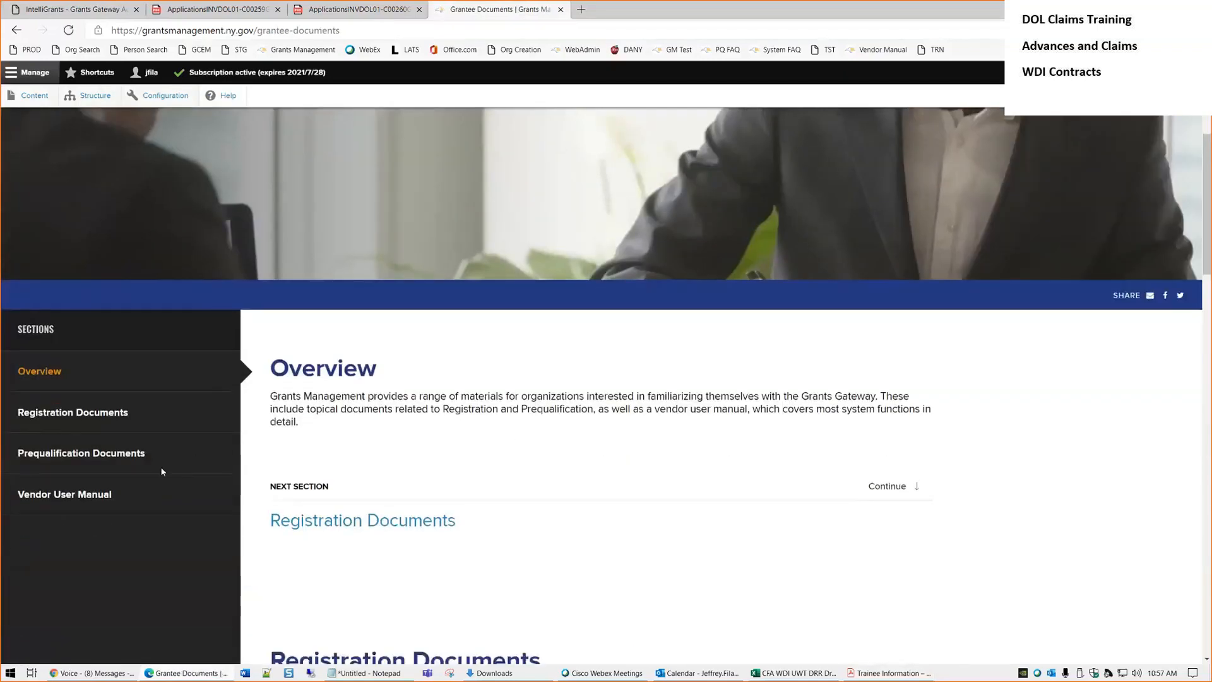
pyautogui.click(63, 494)
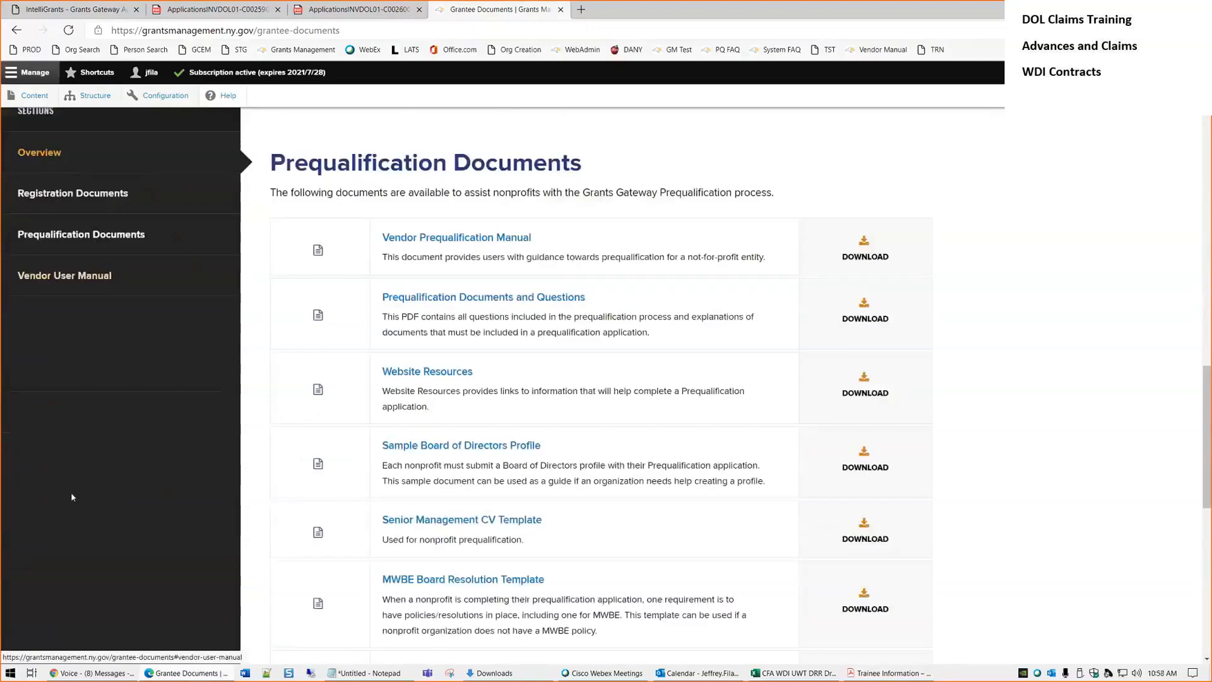